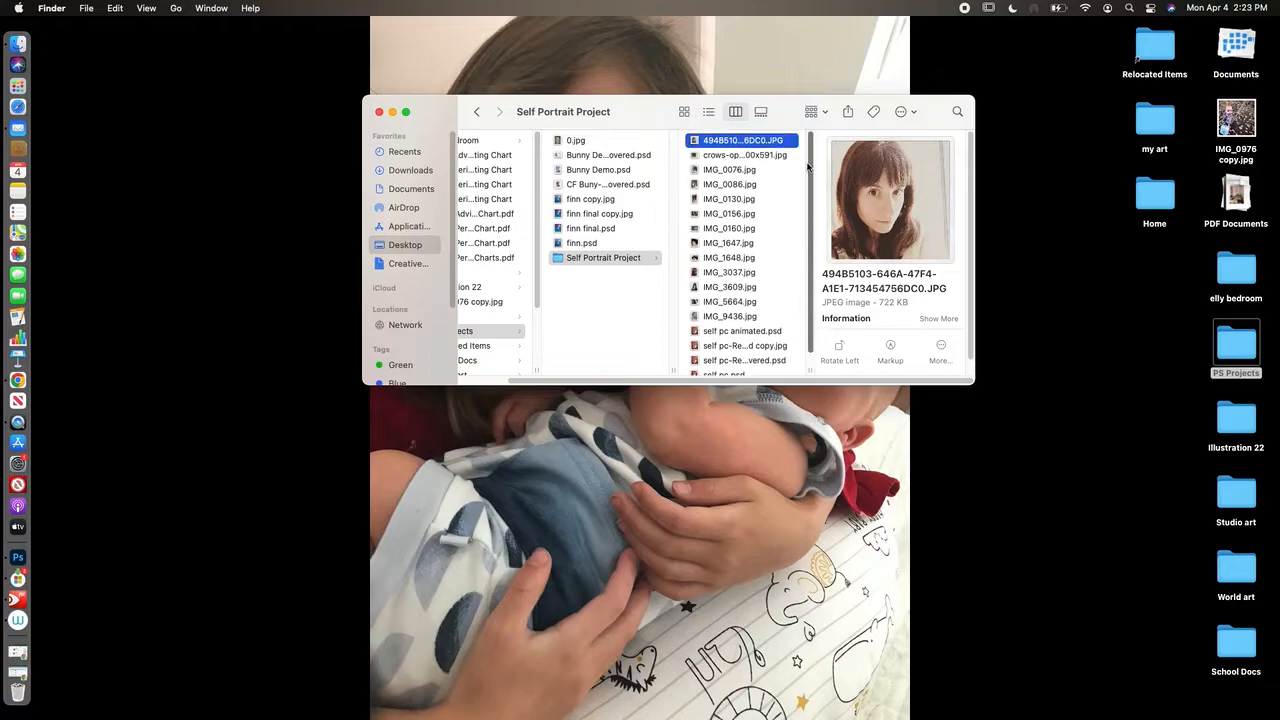
{"action": "left_click_drag", "start_coordinate": [697, 142], "coordinate": [28, 558]}
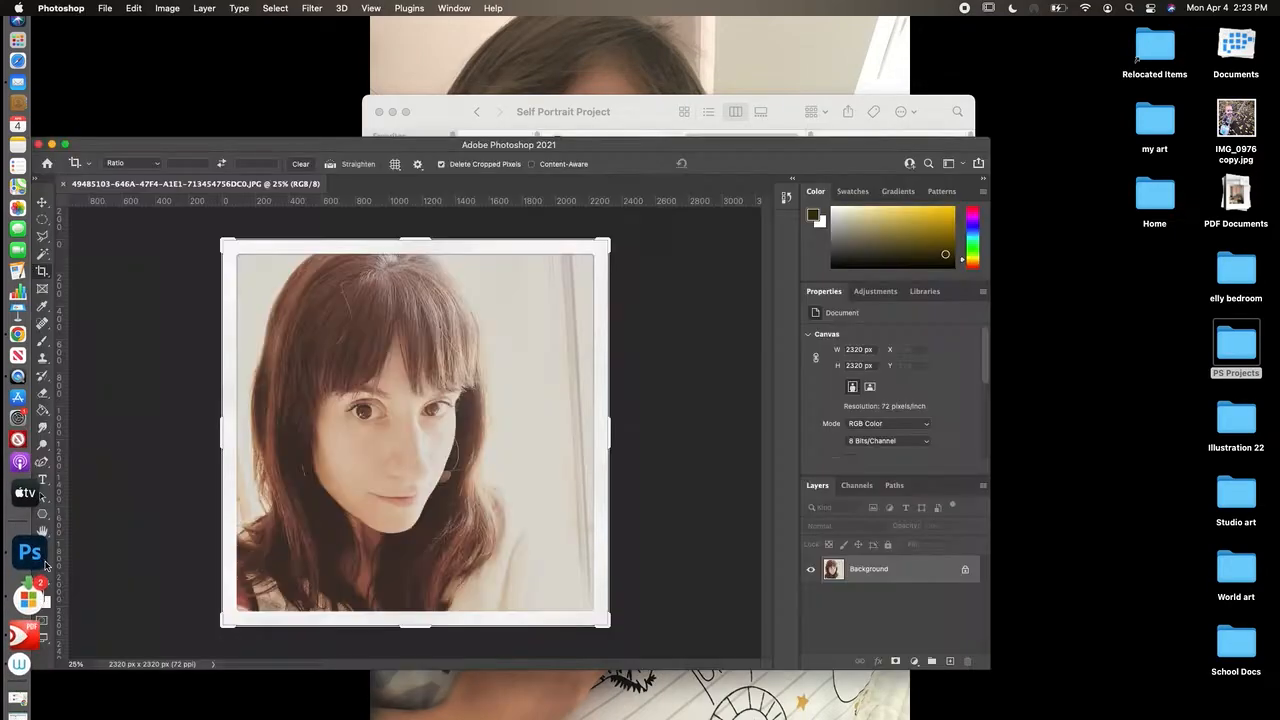
{"action": "left_click_drag", "start_coordinate": [193, 149], "coordinate": [260, 46]}
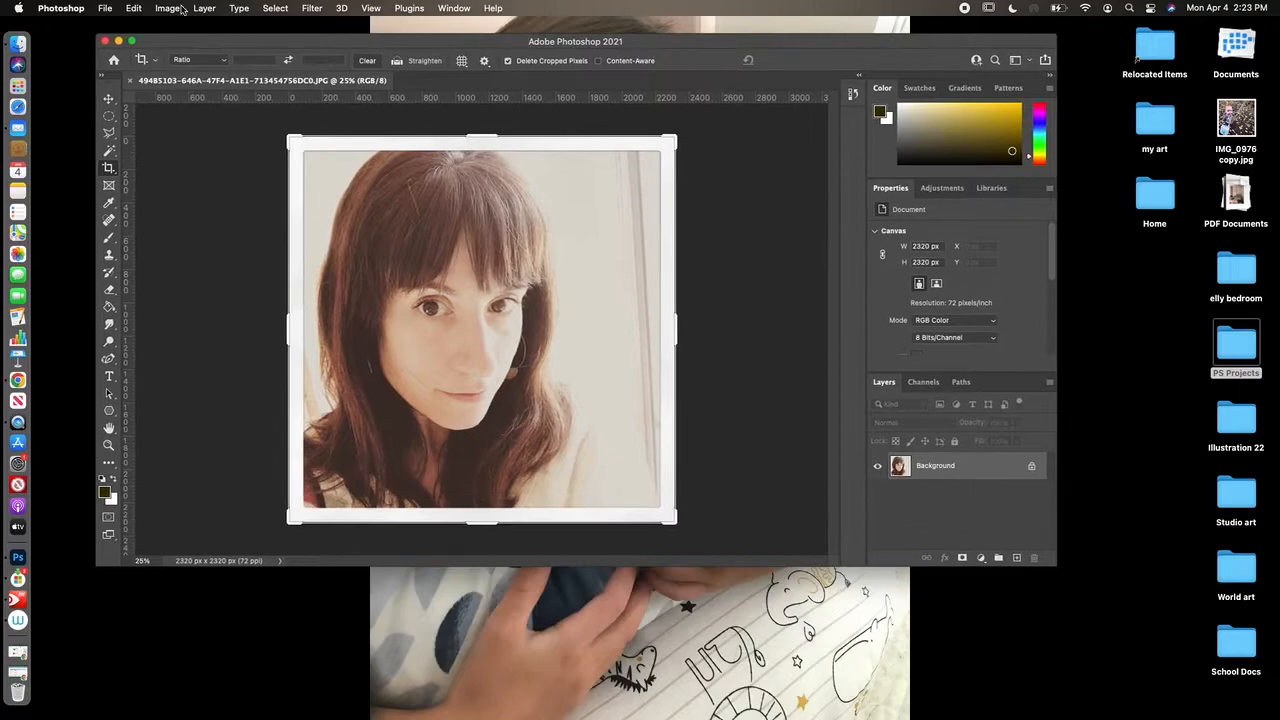
Step: Resize the portrait photo to 10 inches wide at a resolution of 300 pixels/inch
{"action": "left_click", "coordinate": [168, 10]}
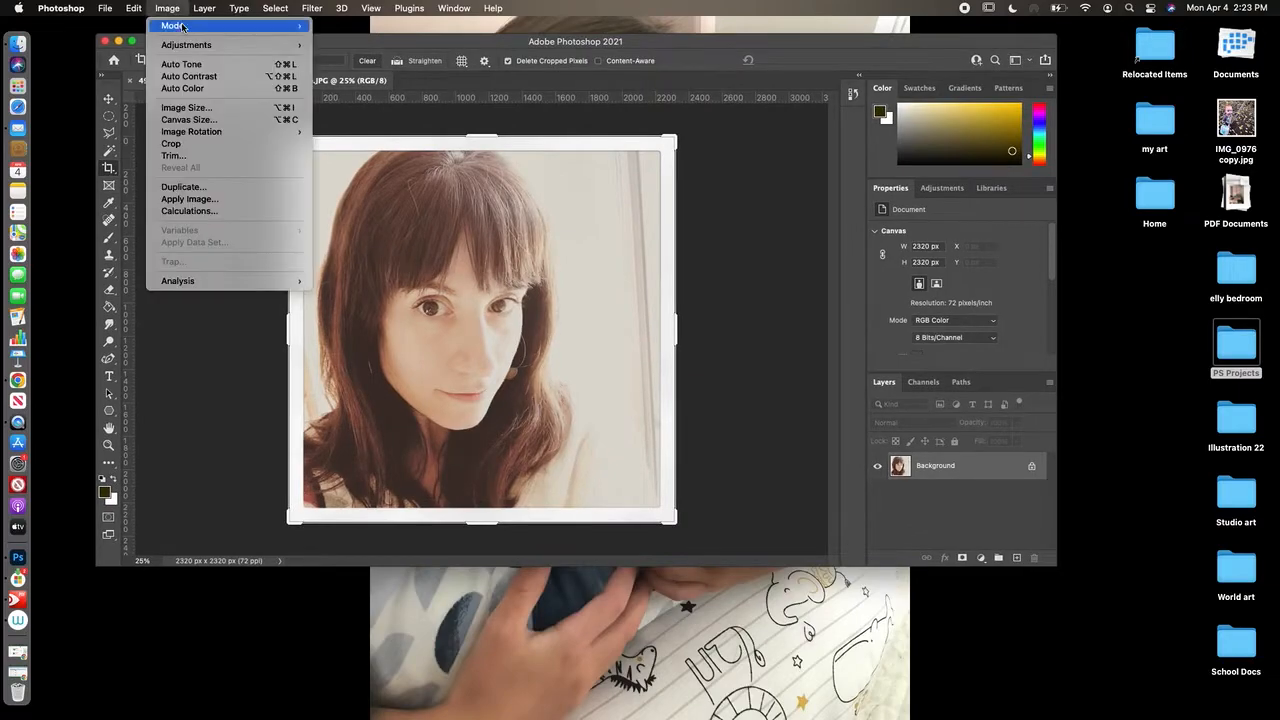
{"action": "left_click", "coordinate": [221, 108]}
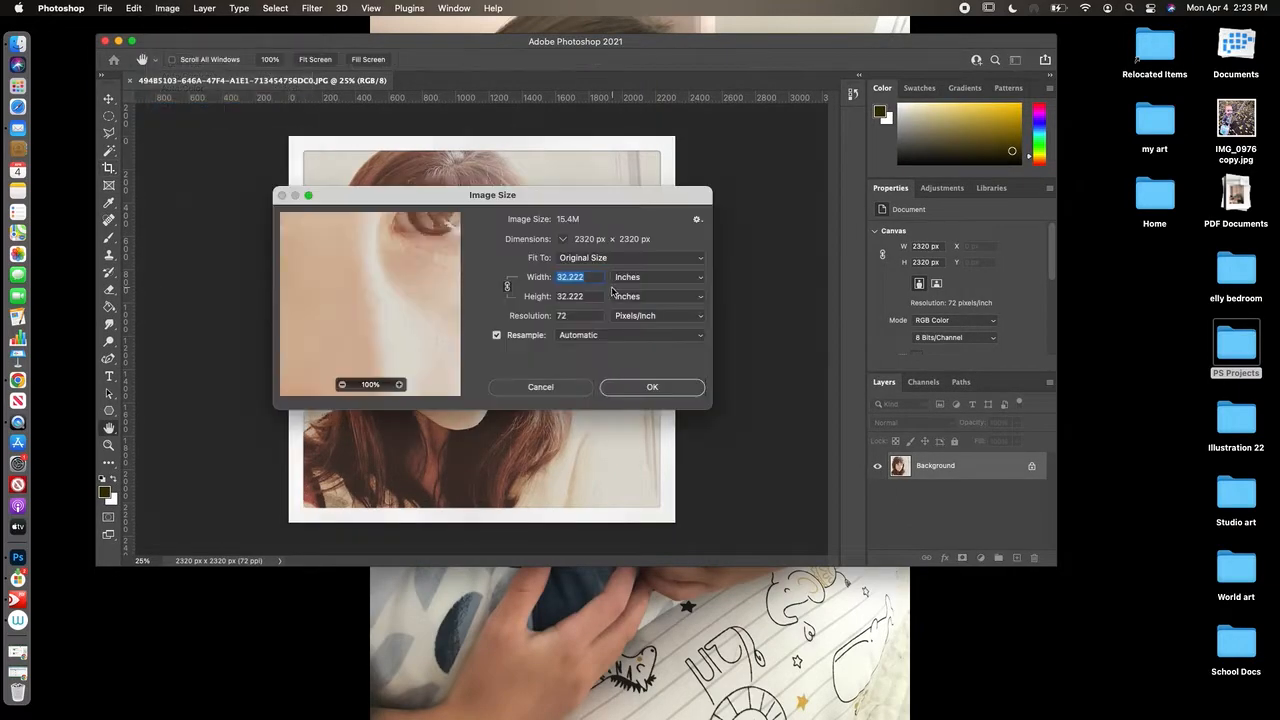
{"action": "double_click", "coordinate": [585, 318]}
{"action": "type", "text": "3"}
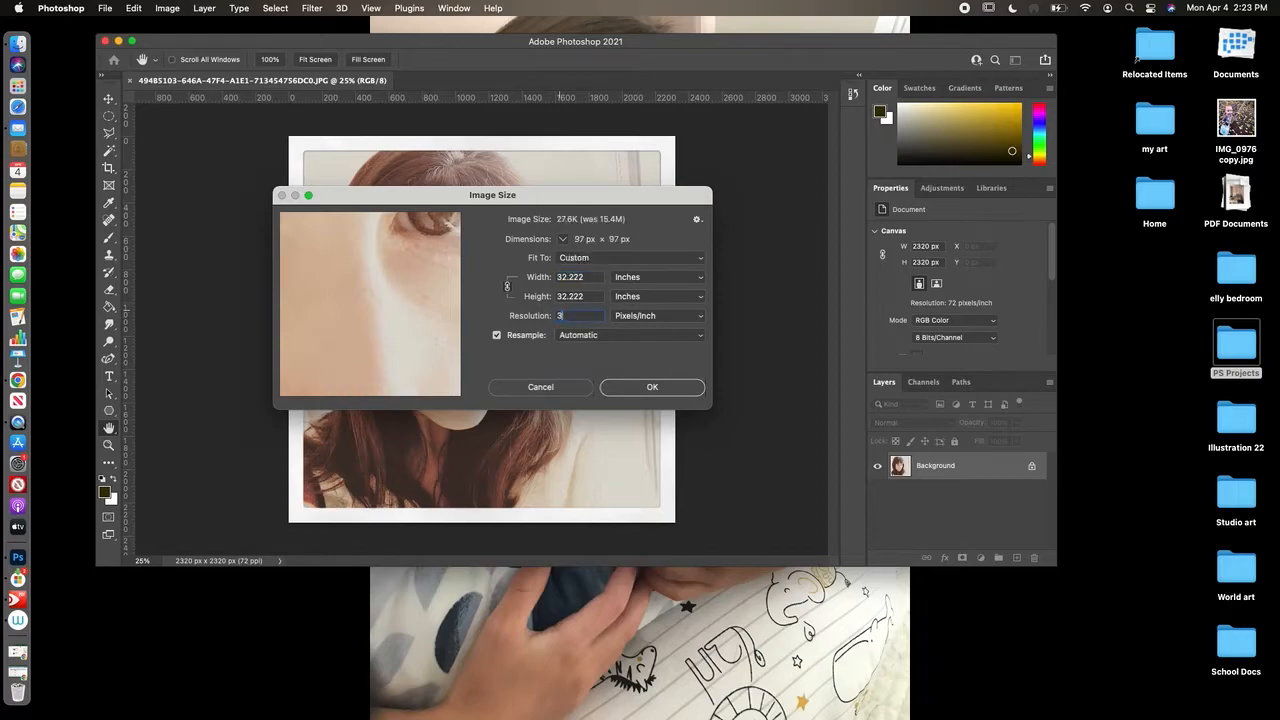
{"action": "type", "text": "00"}
{"action": "double_click", "coordinate": [557, 277]}
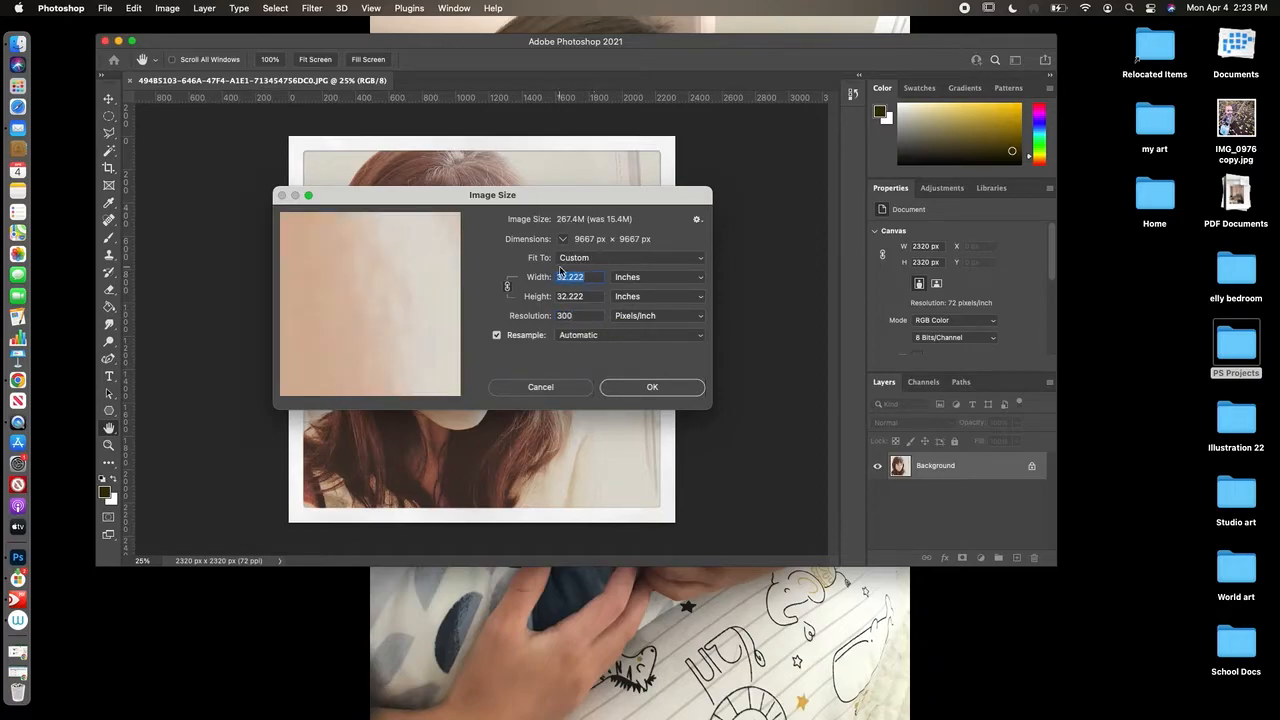
{"action": "type", "text": "10"}
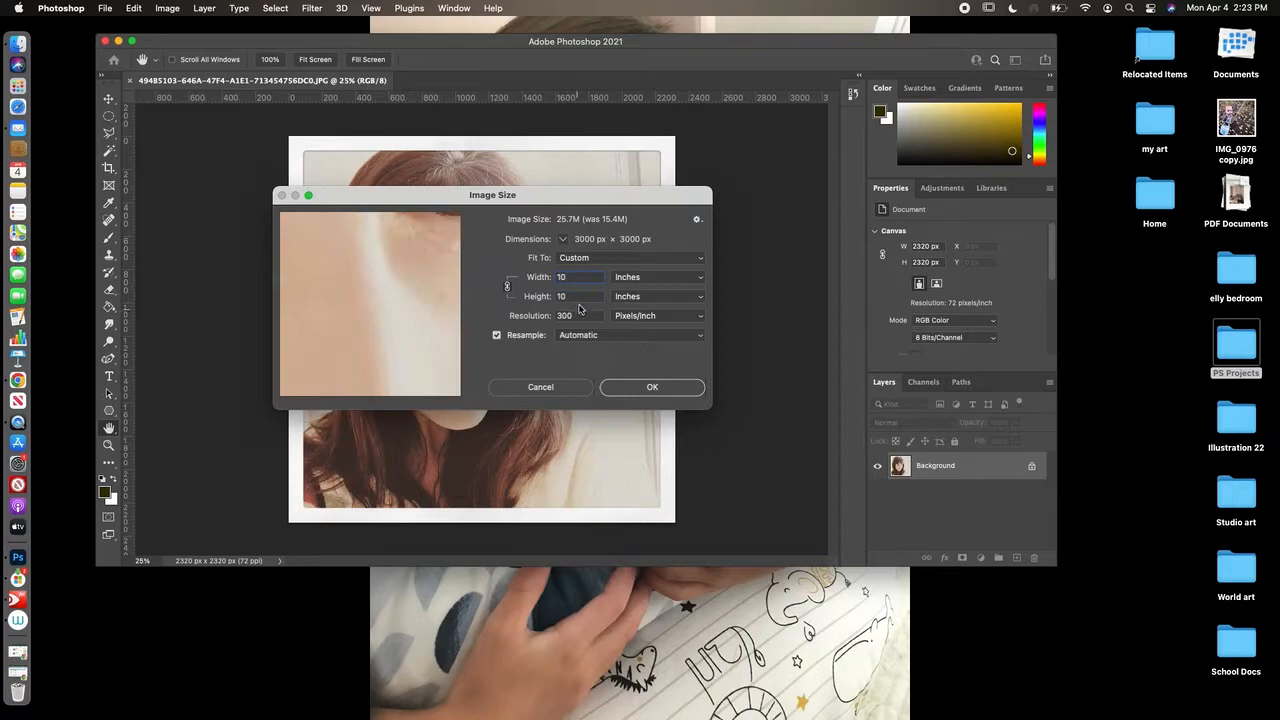
{"action": "left_click", "coordinate": [653, 388]}
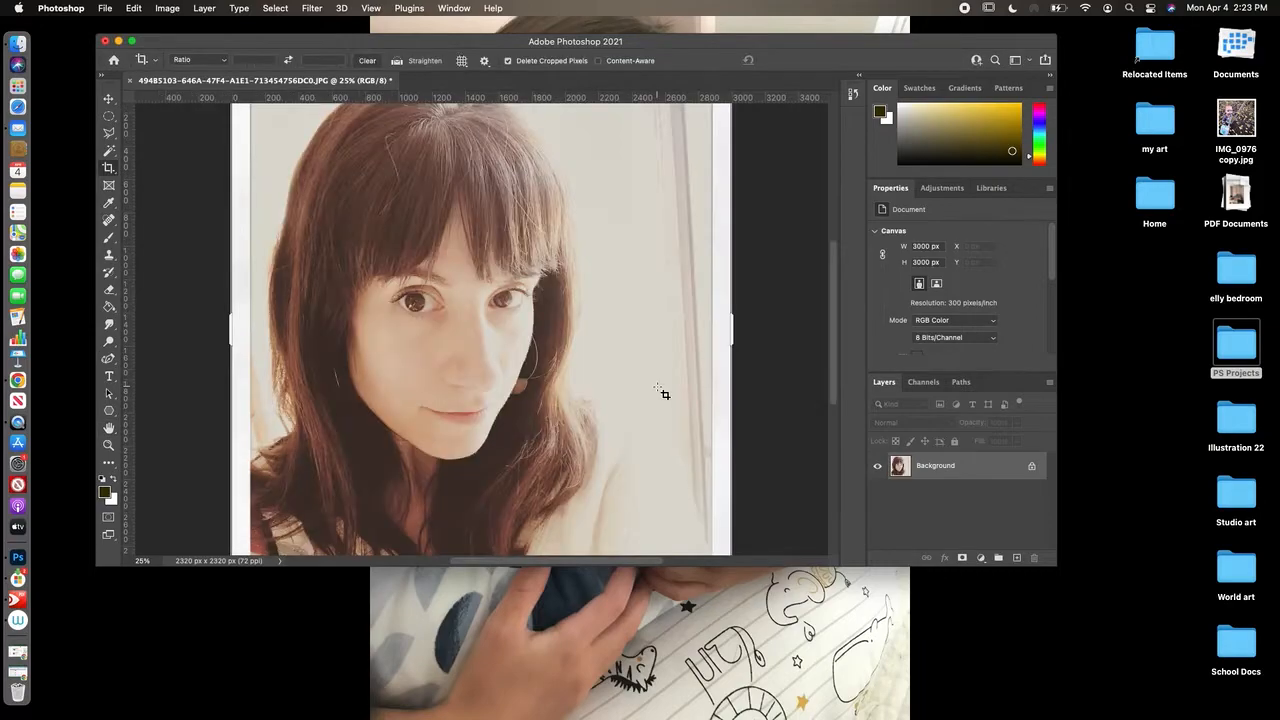
Step: Create a new 18 x 24 inch portrait document at 300 ppi with a white background
{"action": "left_click", "coordinate": [109, 445]}
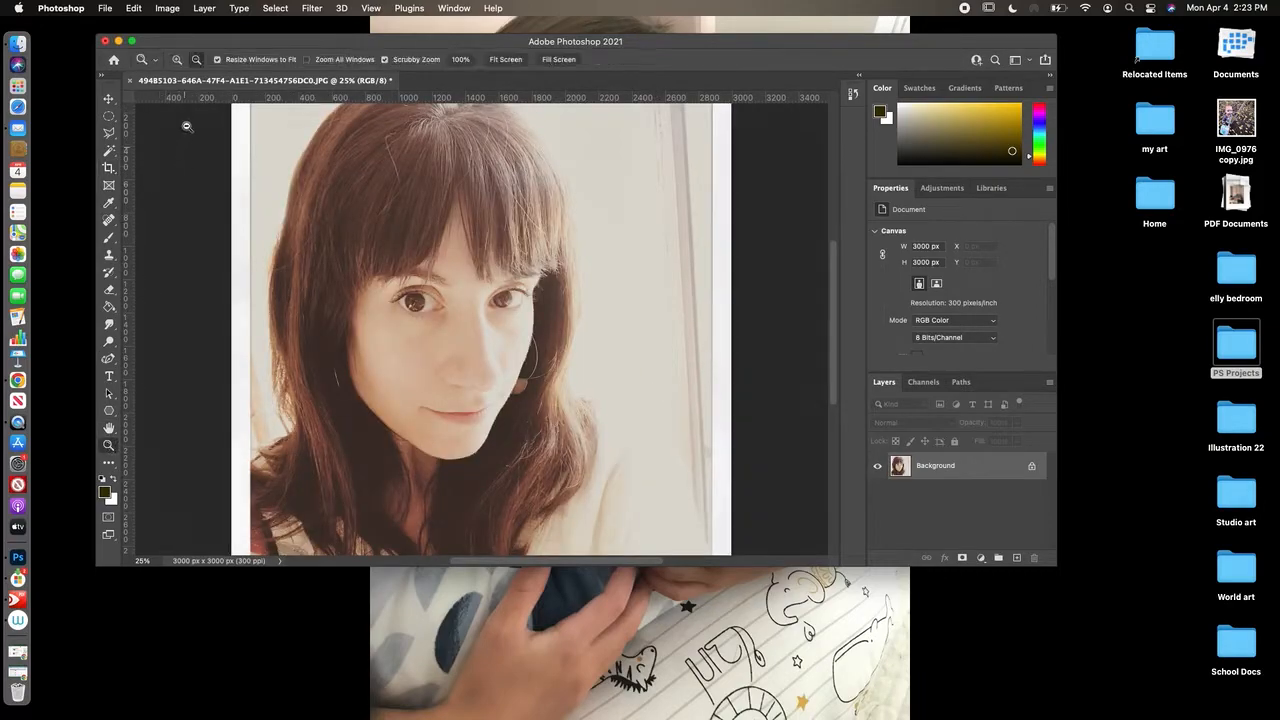
{"action": "left_click", "coordinate": [391, 258]}
{"action": "left_click", "coordinate": [391, 258]}
{"action": "left_click", "coordinate": [391, 258]}
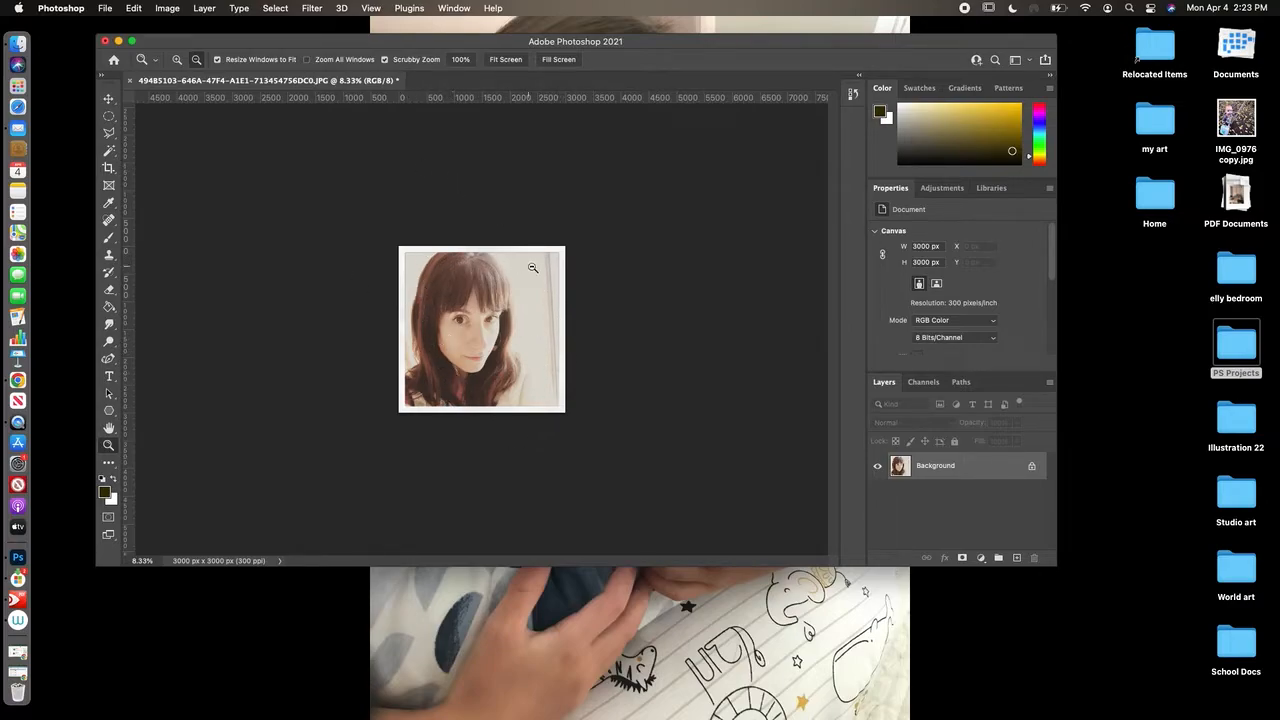
{"action": "left_click", "coordinate": [106, 8]}
{"action": "left_click", "coordinate": [122, 30]}
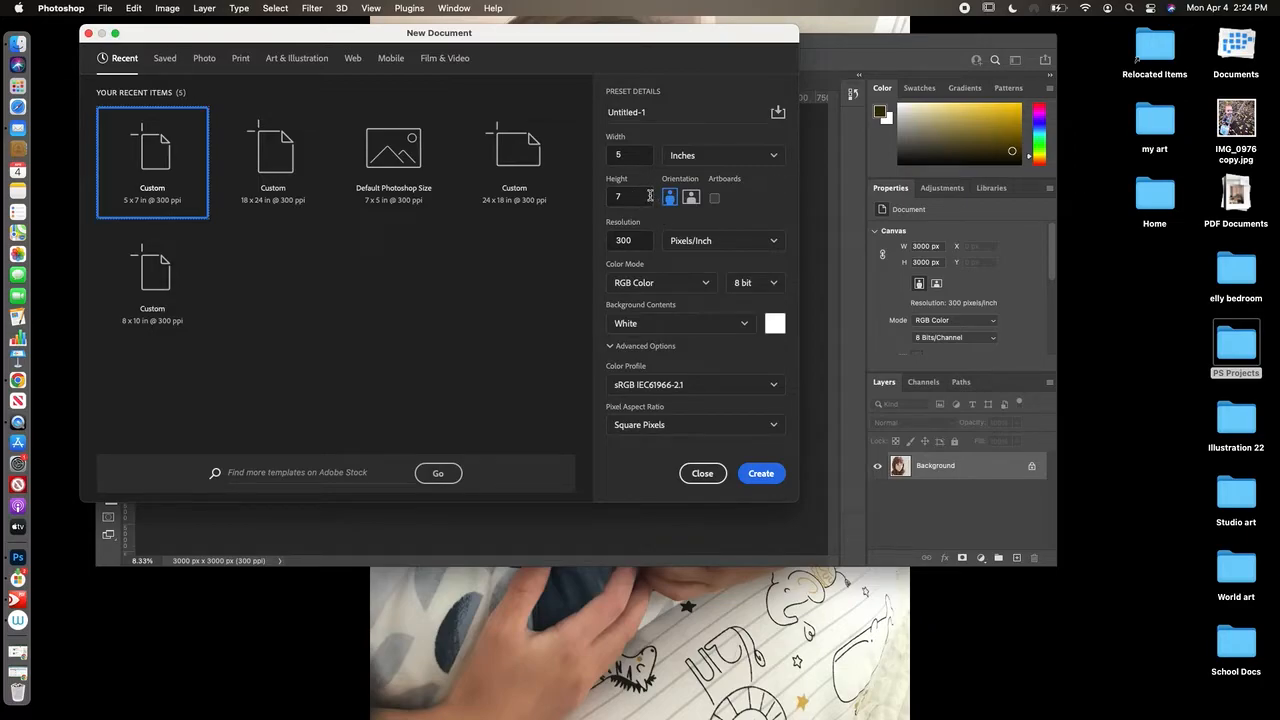
{"action": "left_click", "coordinate": [274, 170]}
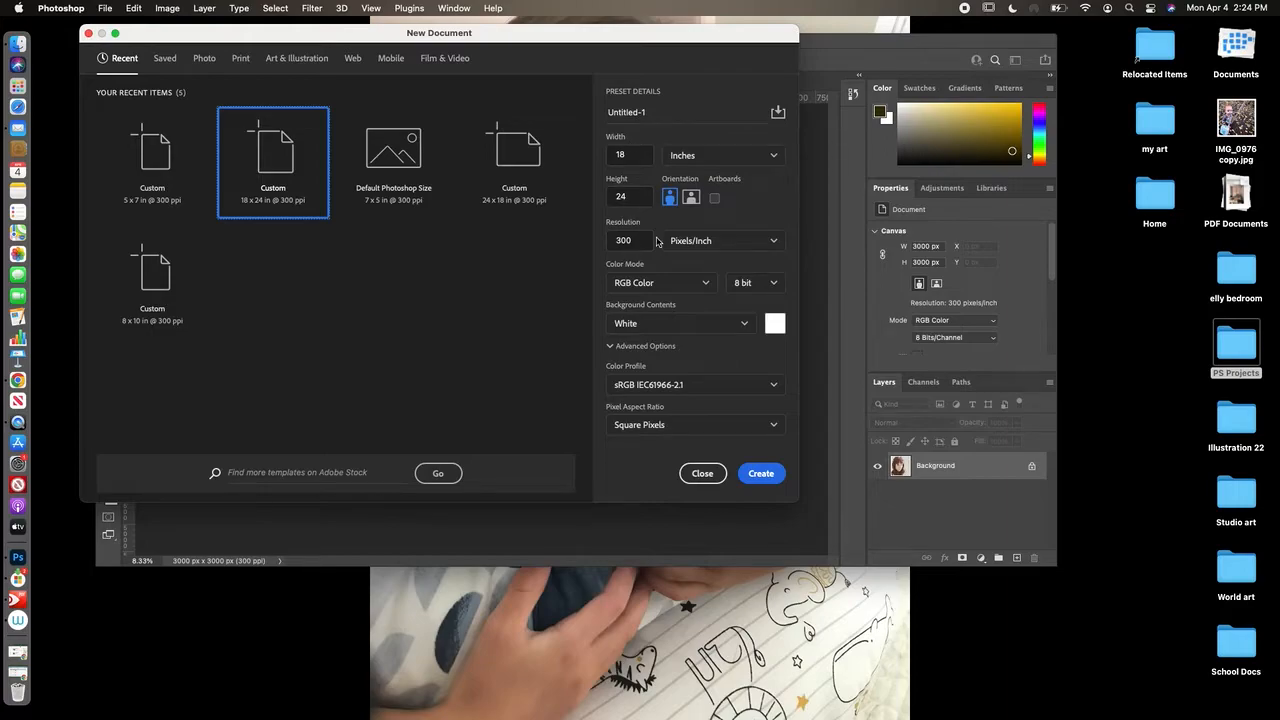
{"action": "left_click", "coordinate": [761, 474]}
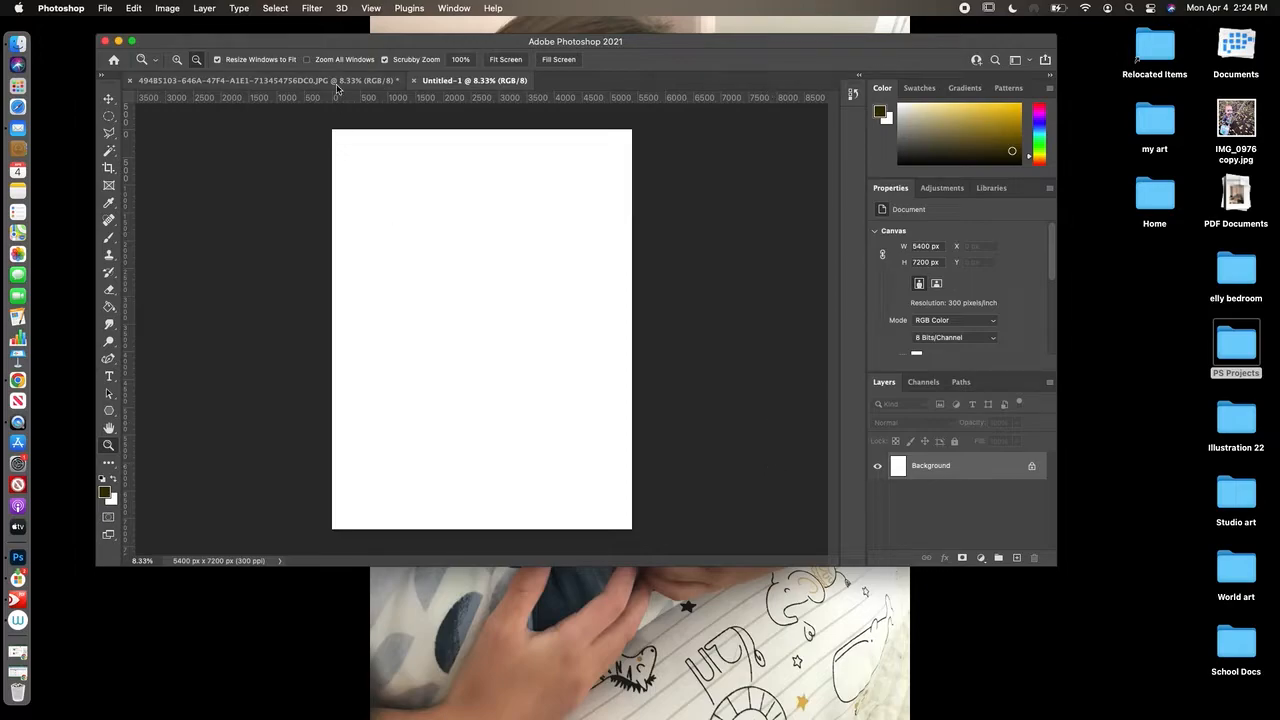
Step: Return to the portrait photo document and unlock its Background layer
{"action": "left_click", "coordinate": [339, 84]}
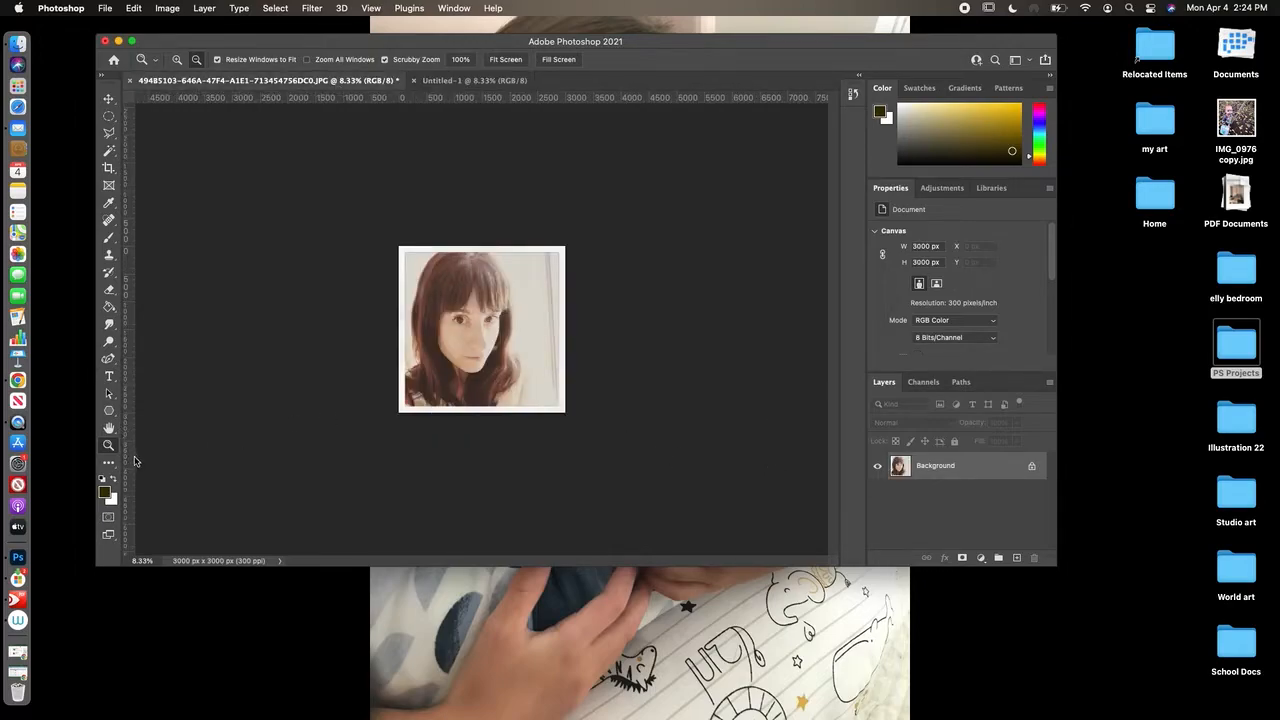
{"action": "left_click", "coordinate": [177, 62]}
{"action": "left_click", "coordinate": [472, 337]}
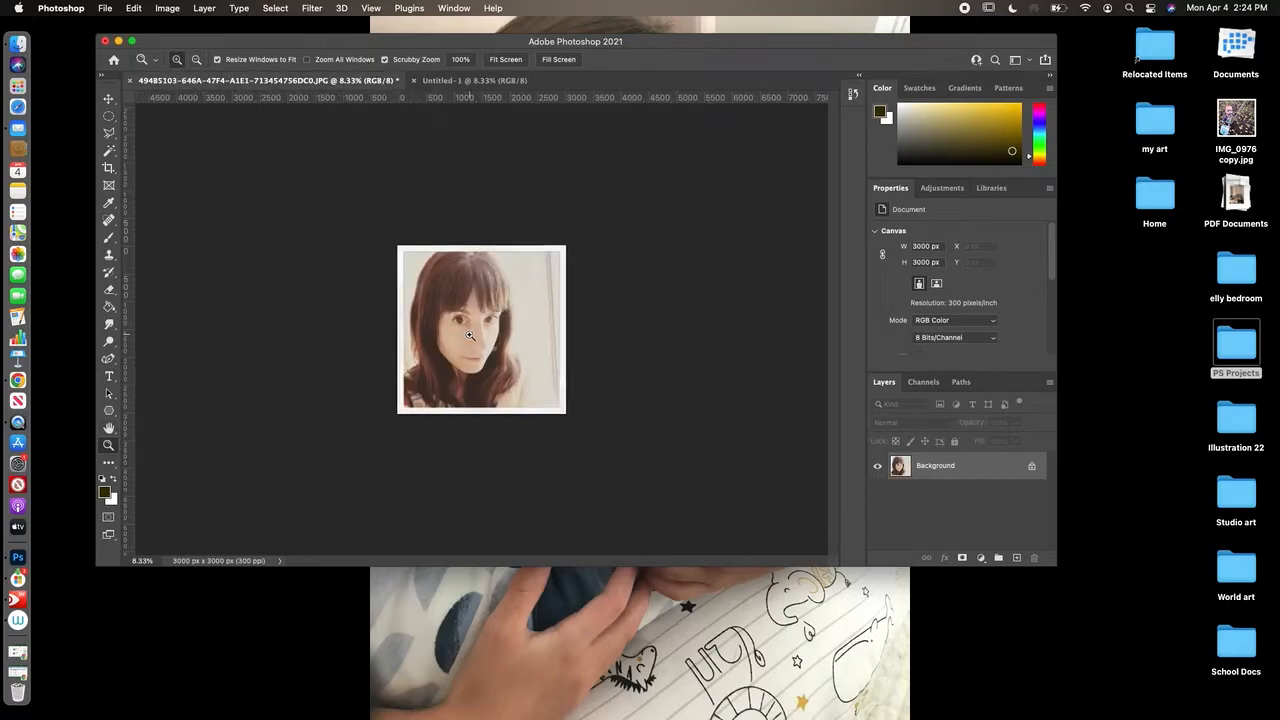
{"action": "left_click", "coordinate": [470, 334]}
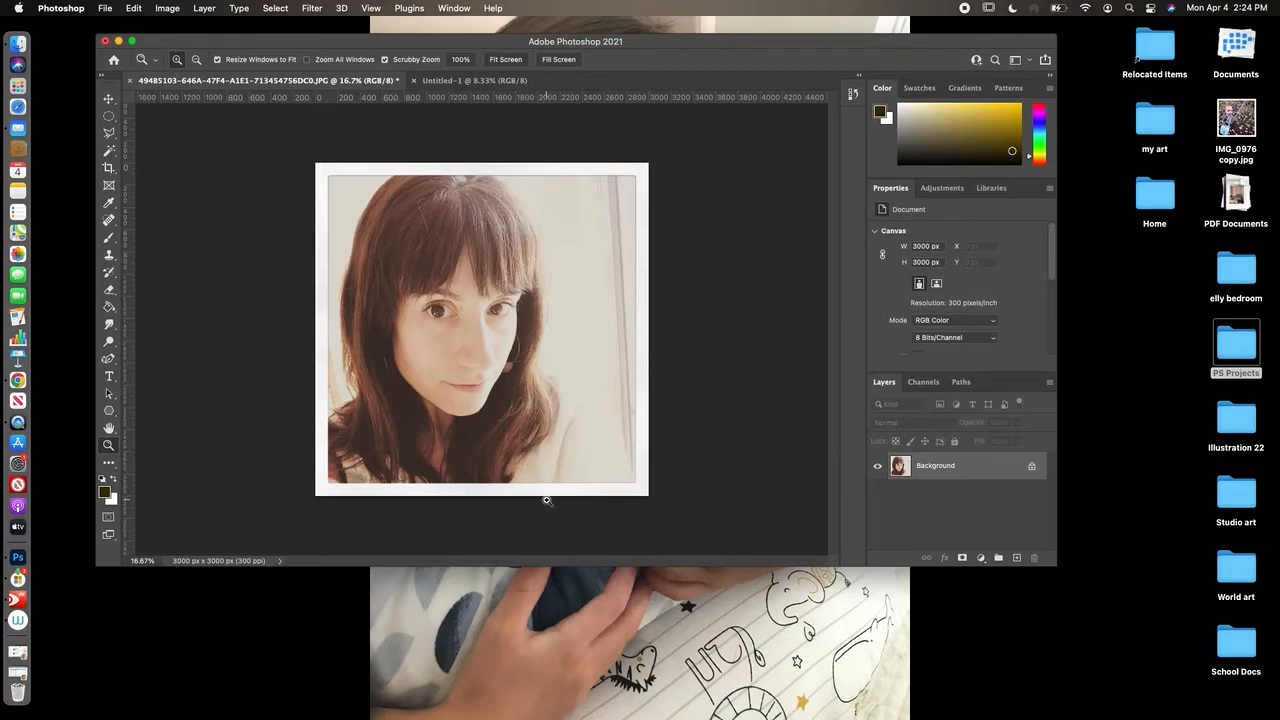
{"action": "left_click", "coordinate": [1033, 467]}
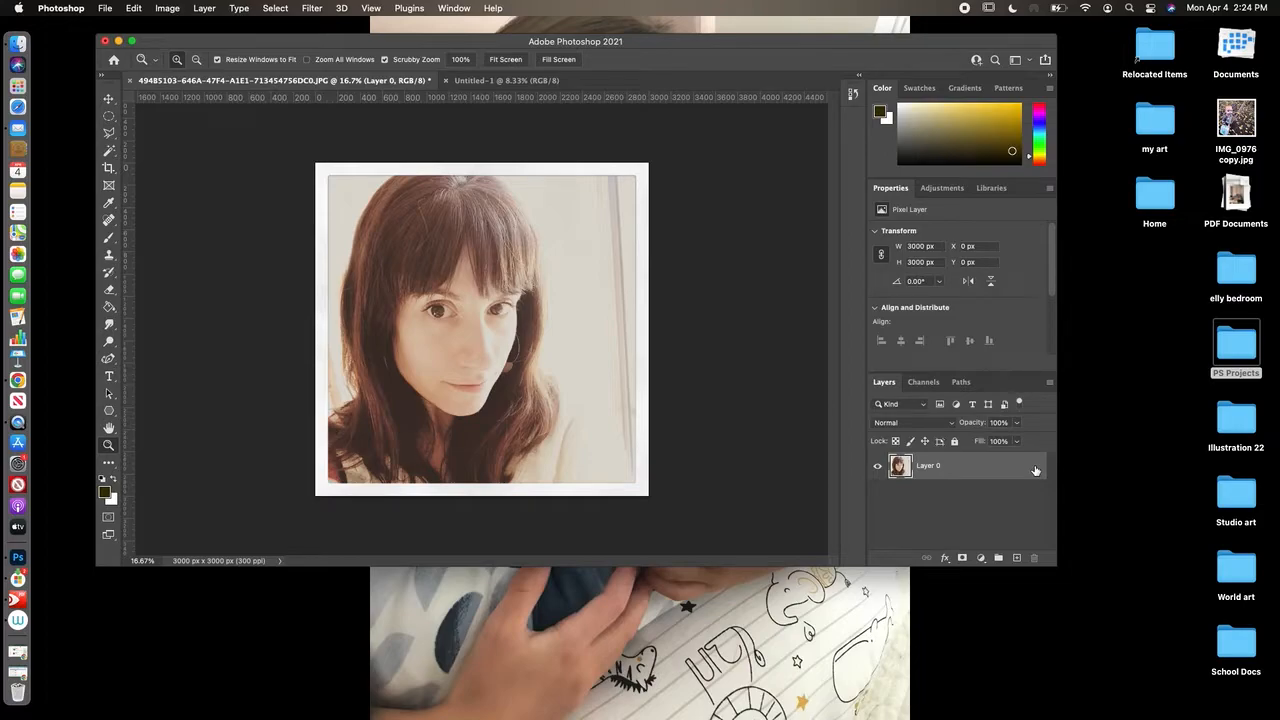
Step: Trace a path around the woman's head and hair with the Freeform Pen tool
{"action": "left_click", "coordinate": [108, 362]}
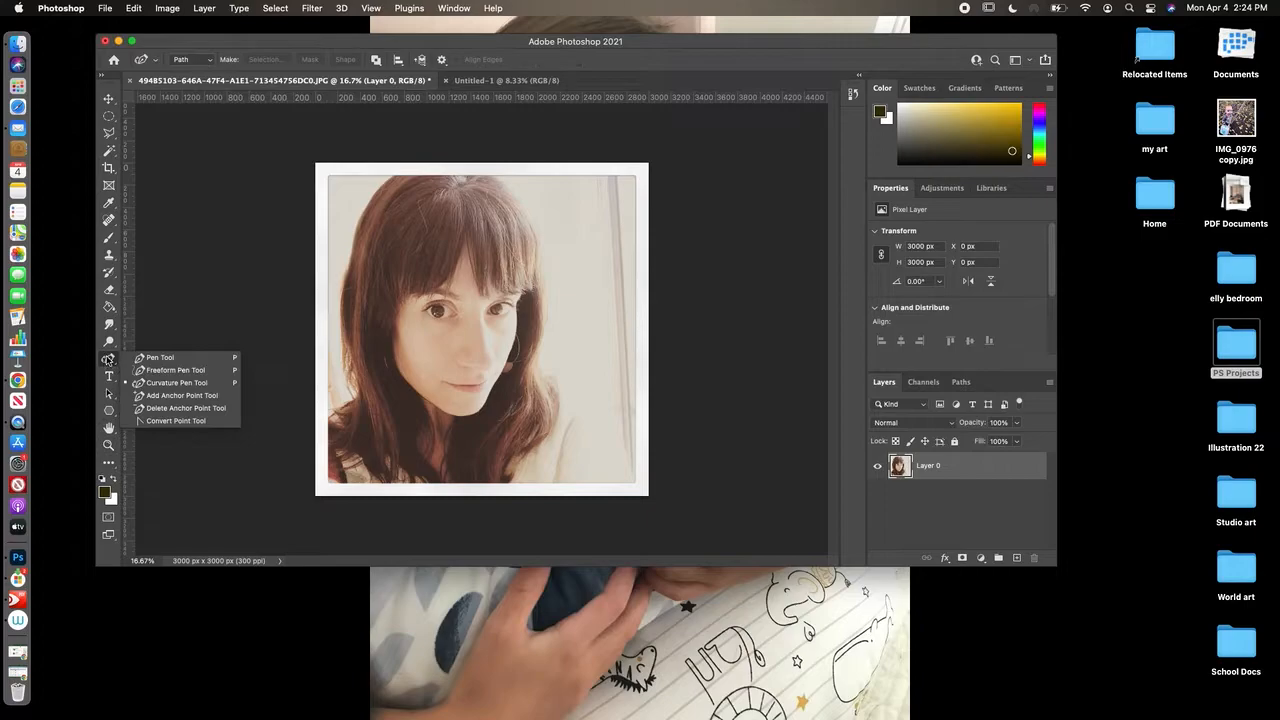
{"action": "left_click", "coordinate": [174, 375]}
{"action": "left_click", "coordinate": [109, 445]}
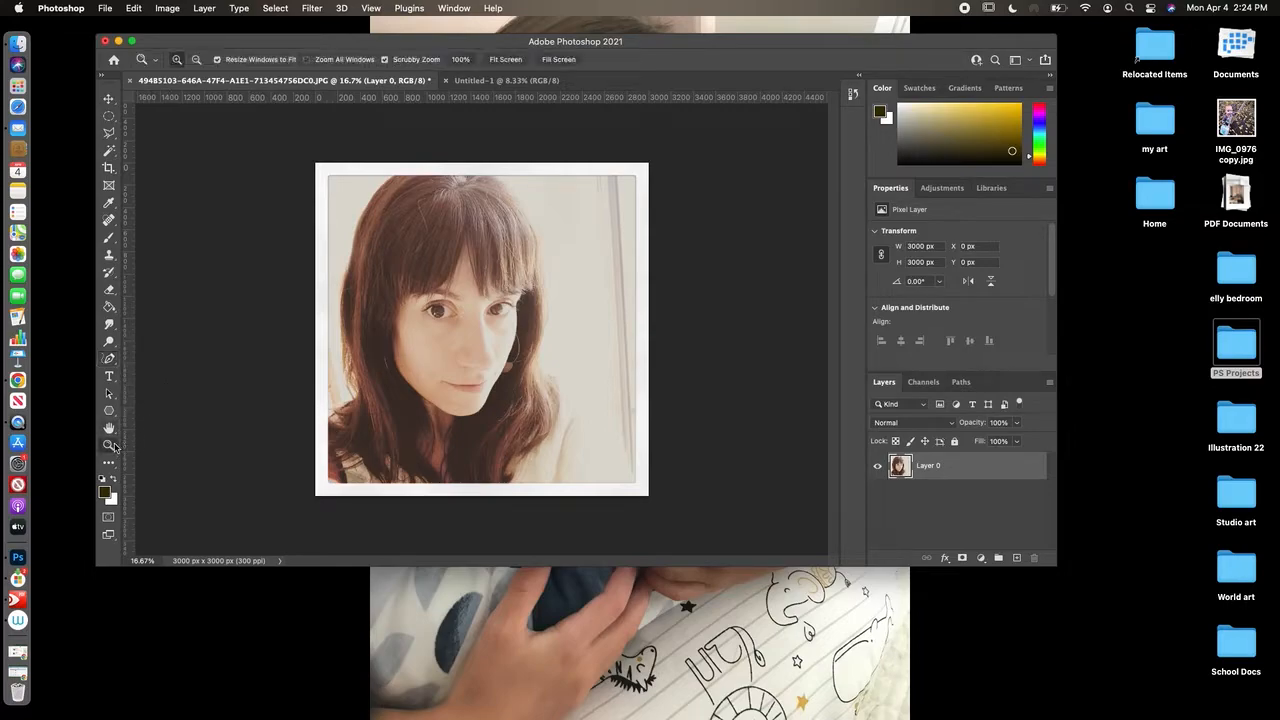
{"action": "left_click", "coordinate": [442, 306]}
{"action": "left_click", "coordinate": [442, 306]}
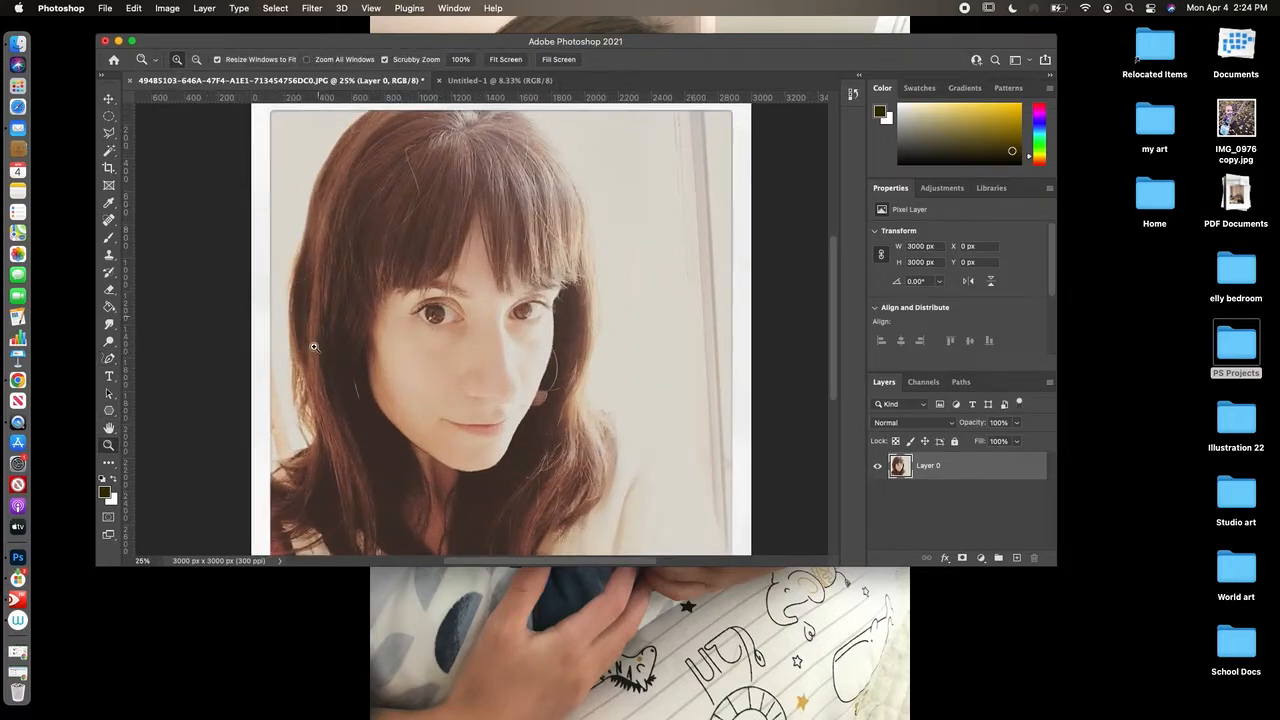
{"action": "left_click", "coordinate": [196, 60]}
{"action": "left_click", "coordinate": [270, 197]}
{"action": "left_click", "coordinate": [109, 358]}
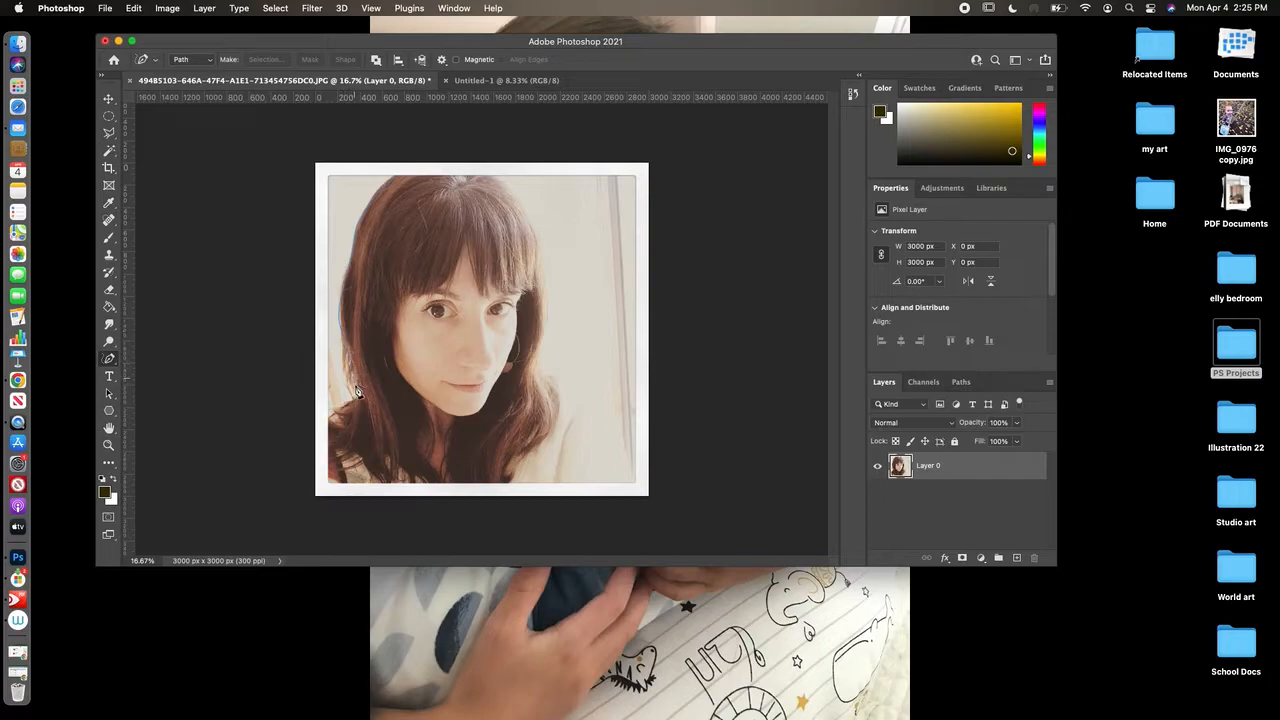
{"action": "mouse_move", "coordinate": [343, 415]}
{"action": "left_mouse_down"}
{"action": "mouse_move", "coordinate": [350, 425]}
{"action": "mouse_move", "coordinate": [328, 420]}
{"action": "mouse_move", "coordinate": [338, 458]}
{"action": "mouse_move", "coordinate": [390, 488]}
{"action": "mouse_move", "coordinate": [391, 458]}
{"action": "mouse_move", "coordinate": [392, 478]}
{"action": "mouse_move", "coordinate": [414, 485]}
{"action": "mouse_move", "coordinate": [503, 487]}
{"action": "left_mouse_up"}
{"action": "mouse_move", "coordinate": [540, 387]}
{"action": "left_mouse_down"}
{"action": "mouse_move", "coordinate": [548, 331]}
{"action": "mouse_move", "coordinate": [529, 212]}
{"action": "mouse_move", "coordinate": [492, 179]}
{"action": "mouse_move", "coordinate": [395, 183]}
{"action": "left_mouse_up"}
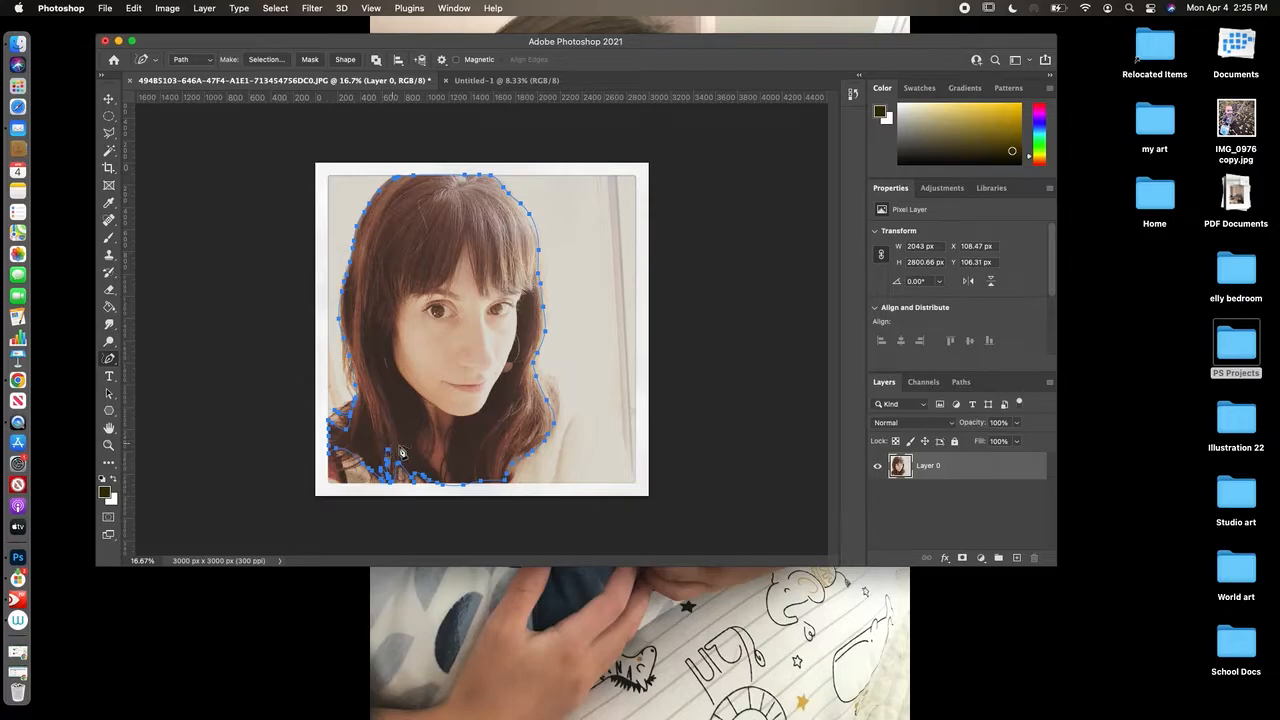
Step: Adjust the traced path along the hair on the earring side and create a vector mask from it
{"action": "left_click", "coordinate": [534, 455]}
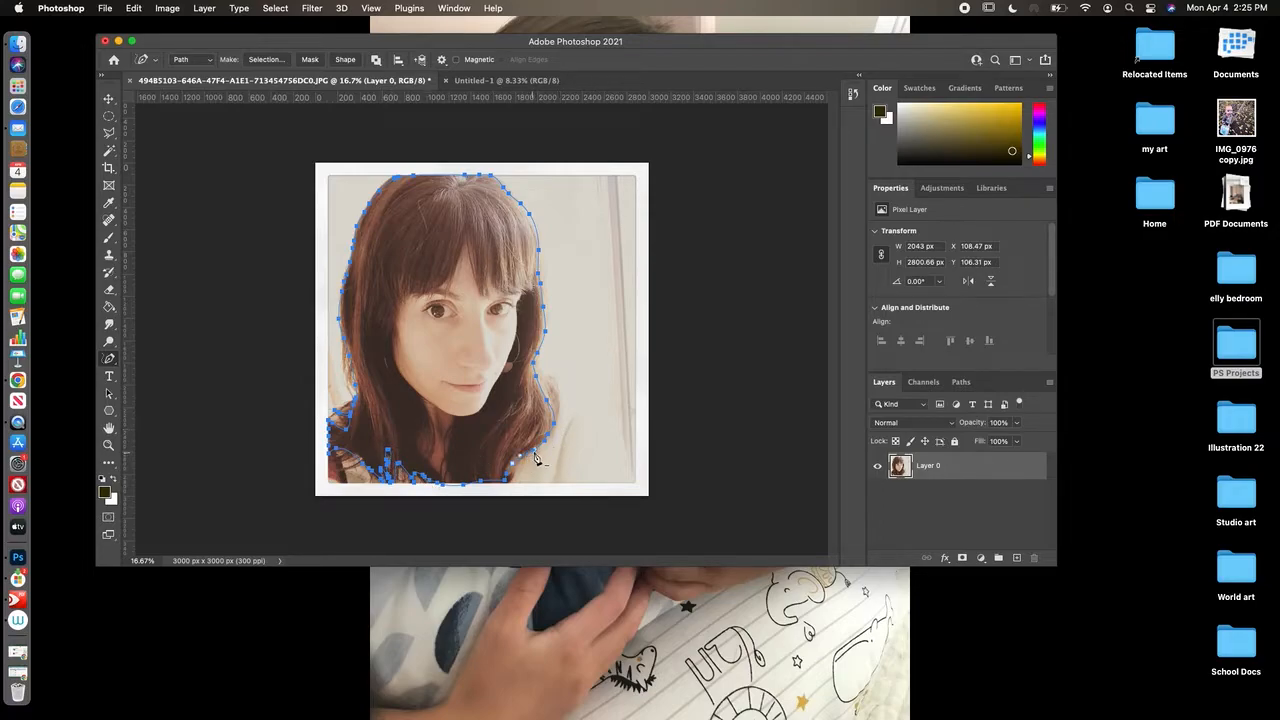
{"action": "left_click", "coordinate": [537, 379]}
{"action": "left_click", "coordinate": [549, 317]}
{"action": "right_click", "coordinate": [474, 289]}
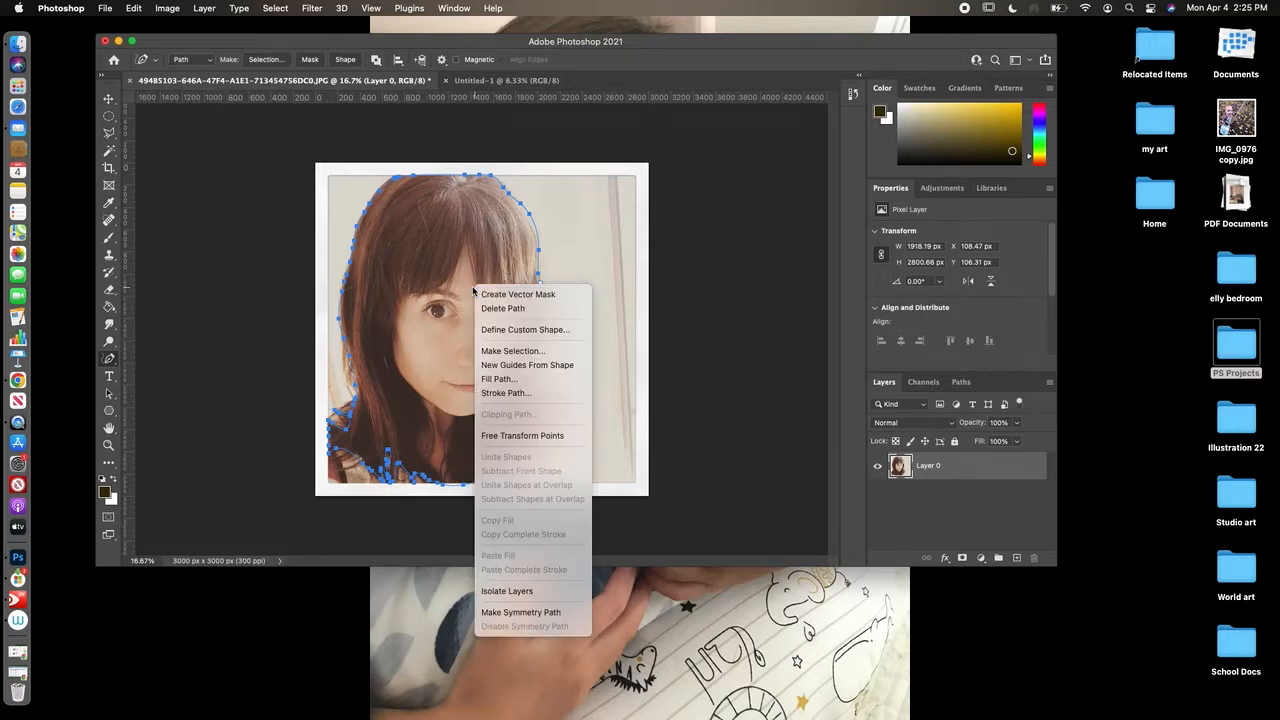
{"action": "left_click", "coordinate": [573, 296]}
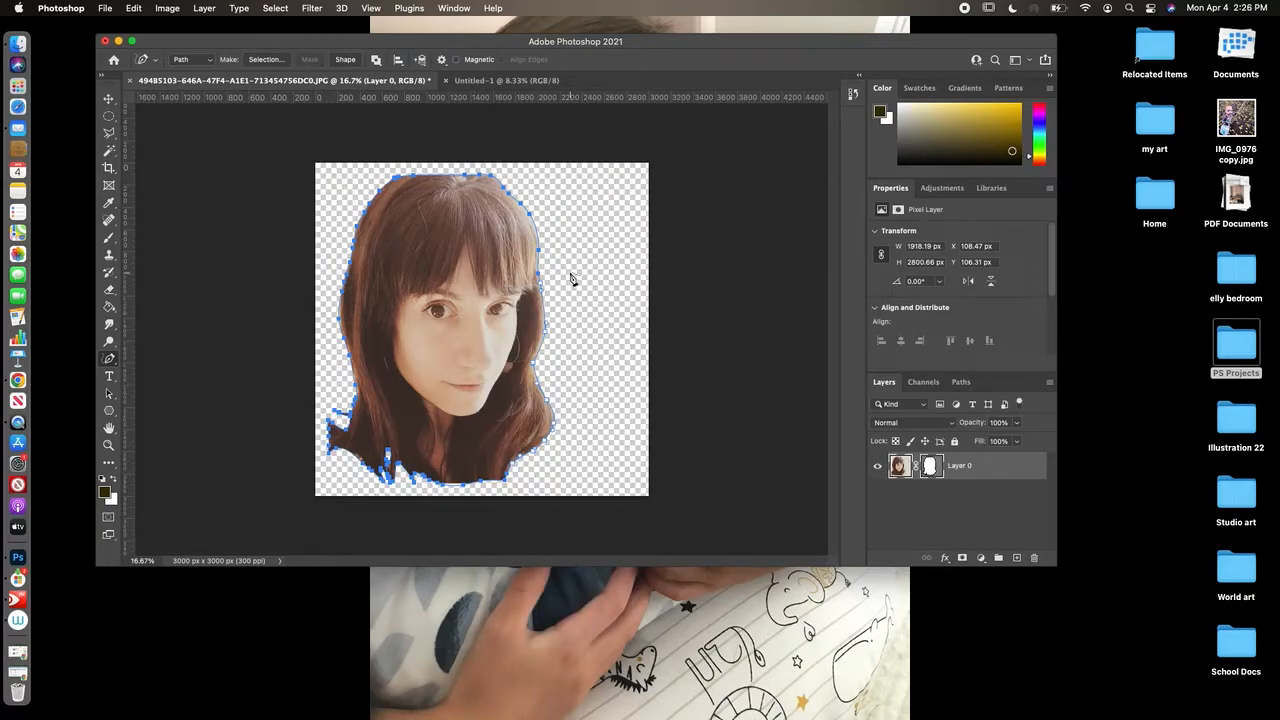
Step: Move the masked head into the Untitled-1 document, placing it in the upper half of the blank page
{"action": "key", "text": "v"}
{"action": "left_click_drag", "start_coordinate": [500, 287], "coordinate": [488, 80]}
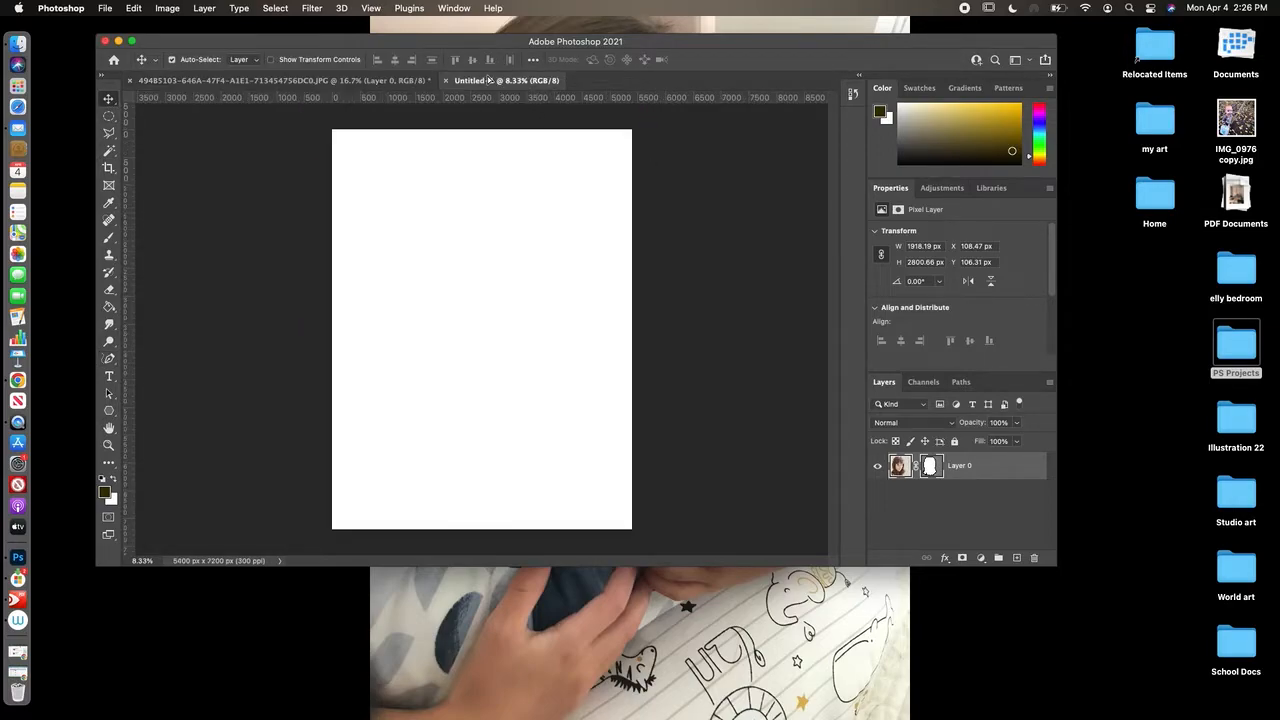
{"action": "left_click_drag", "start_coordinate": [491, 253], "coordinate": [441, 285]}
Step: Try to trace a path around an eye on the masked head with the Curvature Pen tool, and revert the added anchor points
{"action": "left_click", "coordinate": [109, 445]}
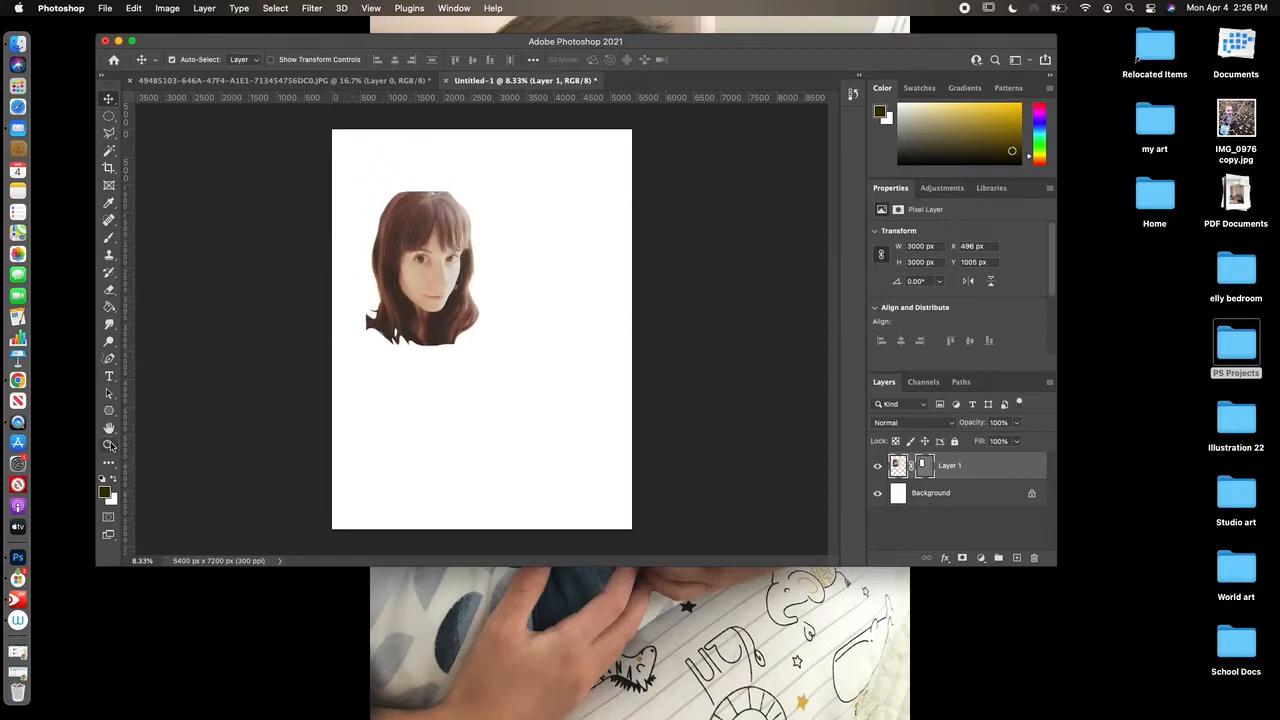
{"action": "left_click", "coordinate": [431, 263]}
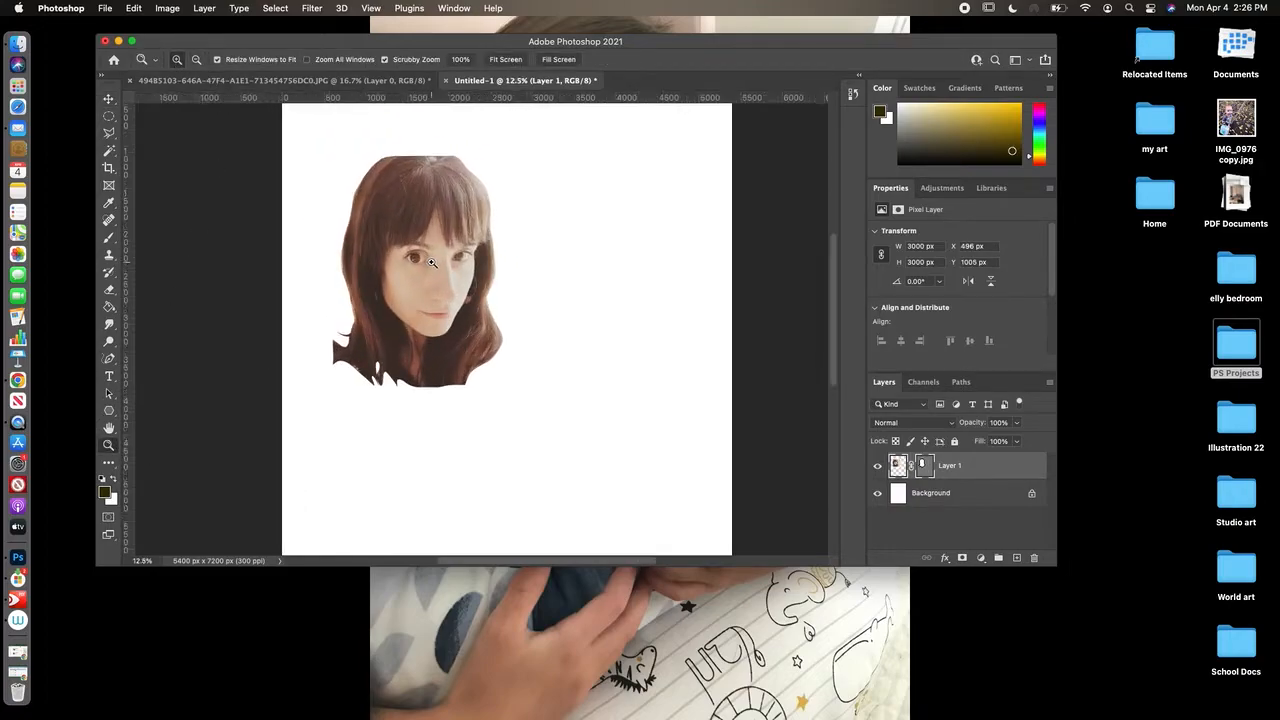
{"action": "left_click", "coordinate": [436, 258]}
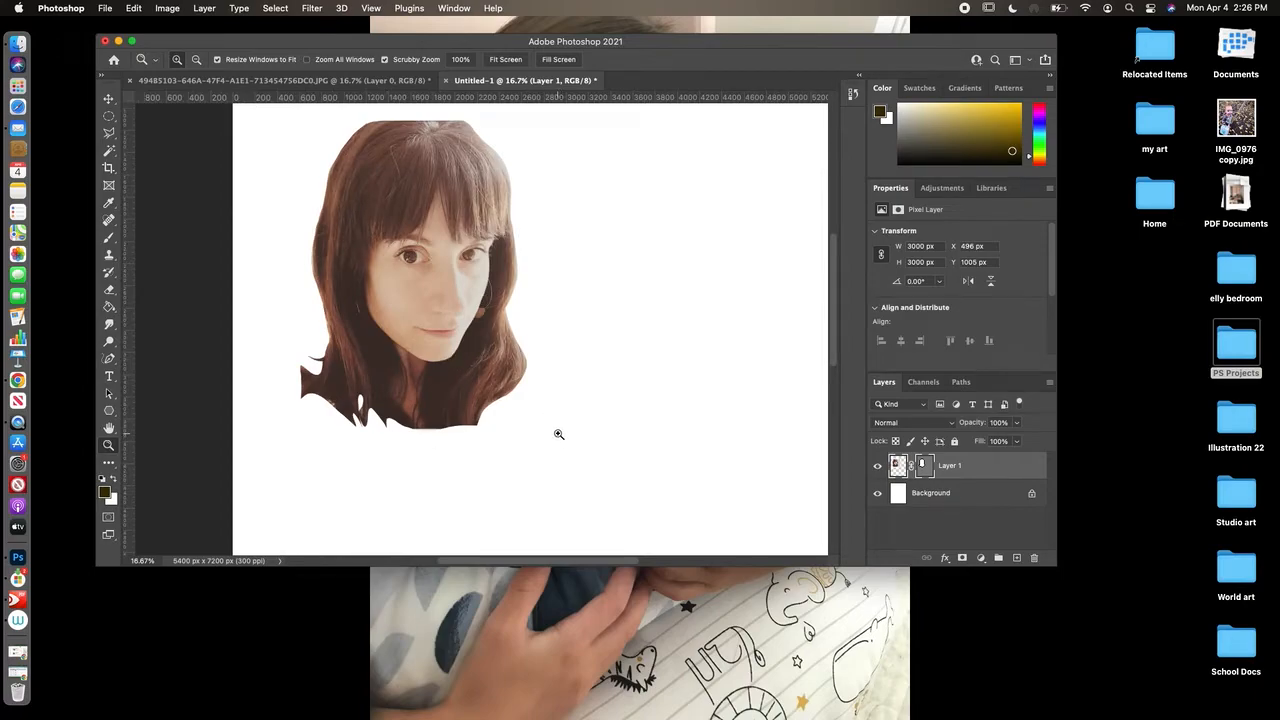
{"action": "left_click", "coordinate": [472, 345]}
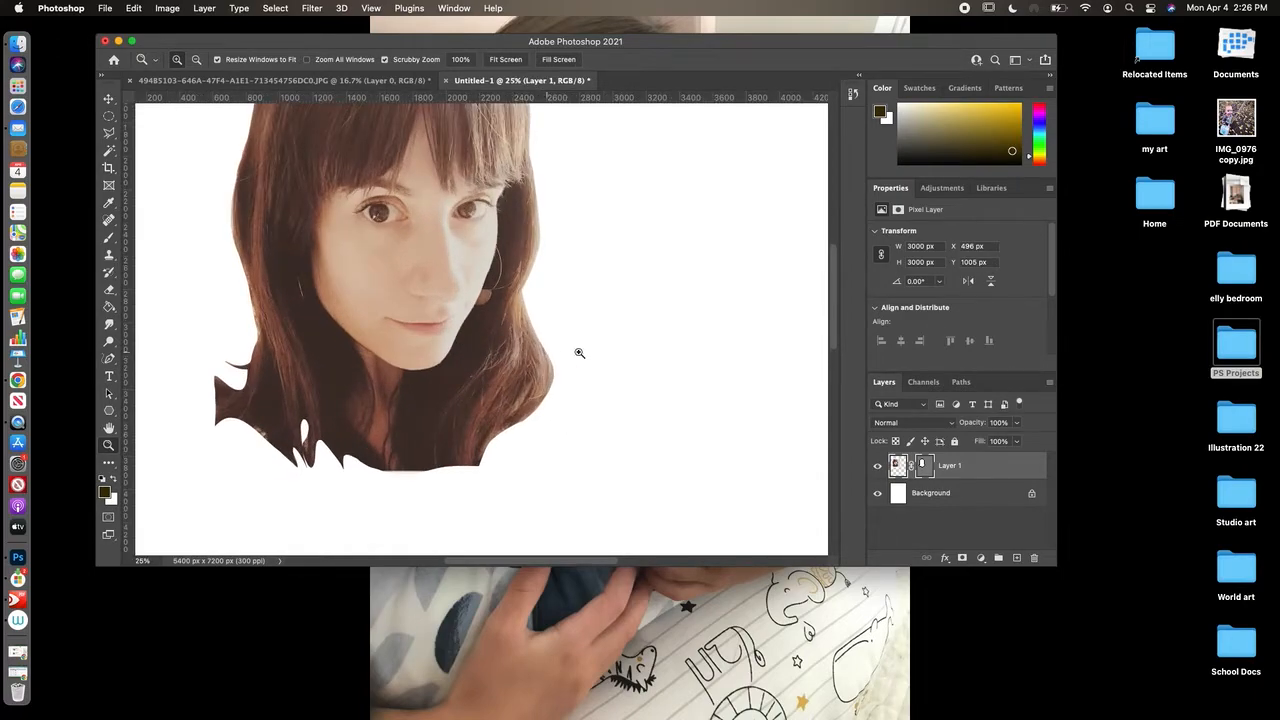
{"action": "left_click_drag", "start_coordinate": [833, 347], "coordinate": [835, 324]}
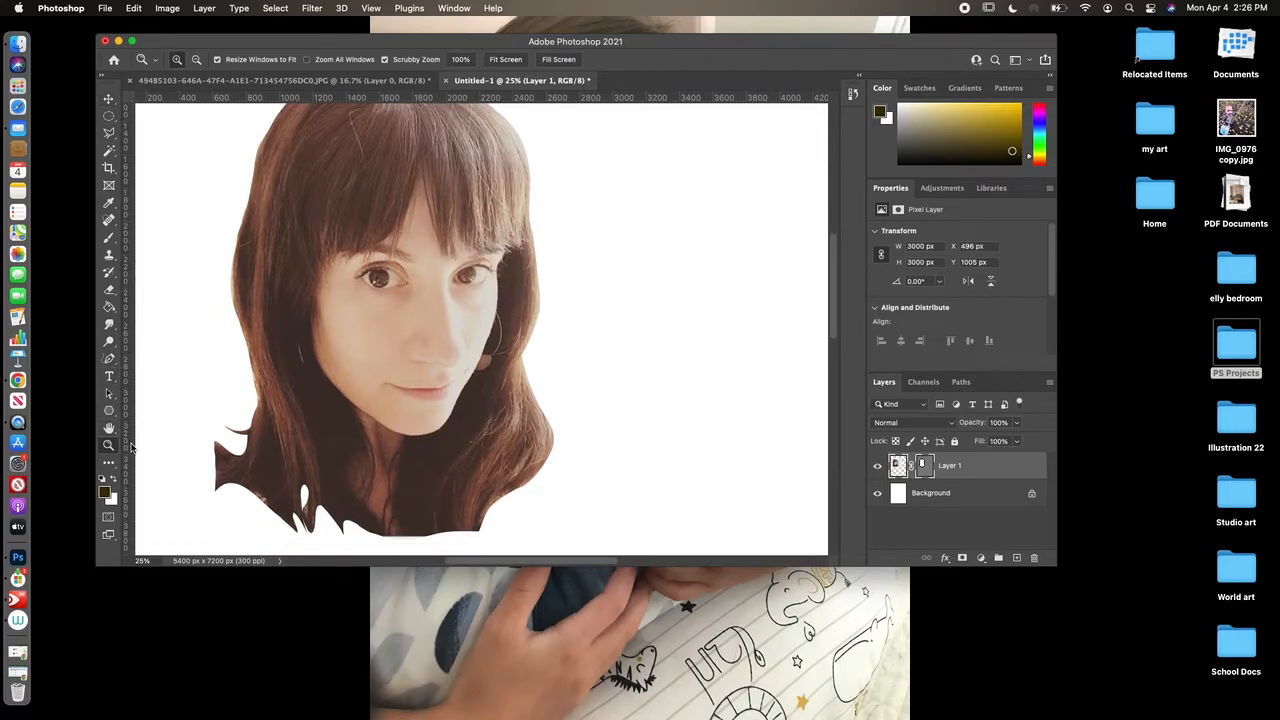
{"action": "left_click_drag", "start_coordinate": [831, 317], "coordinate": [832, 312]}
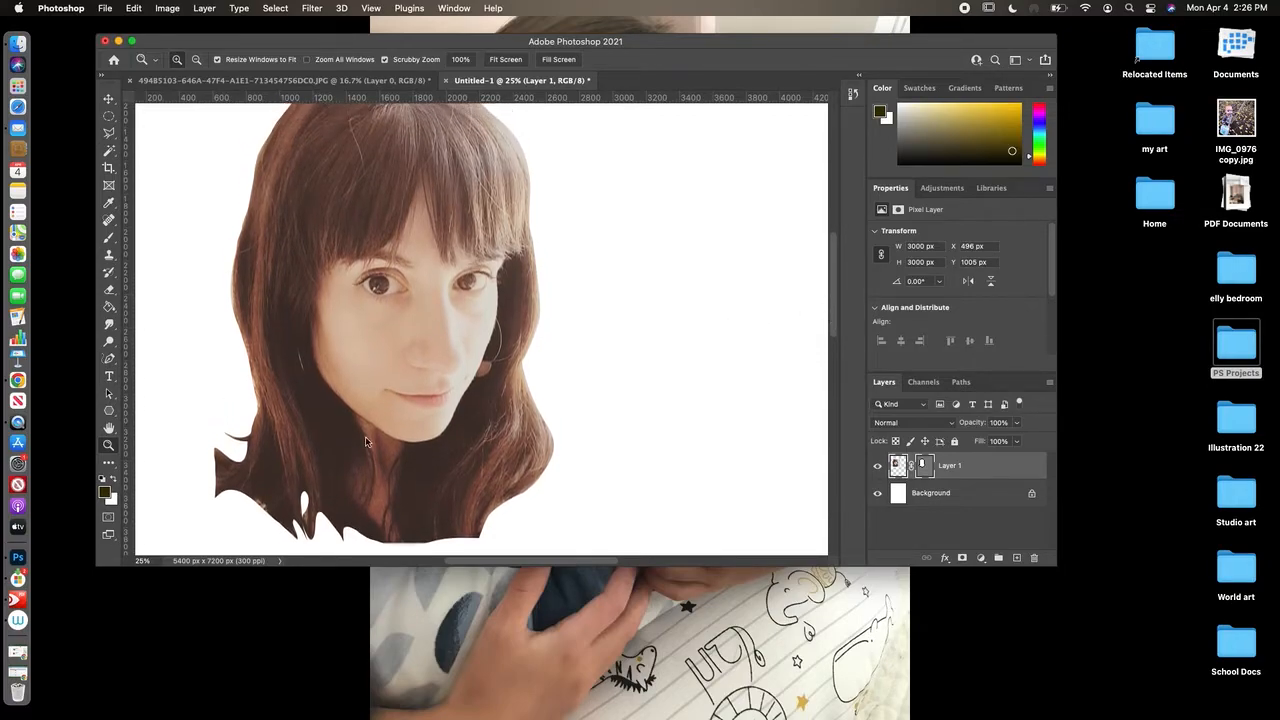
{"action": "left_click", "coordinate": [410, 290], "text": "alt"}
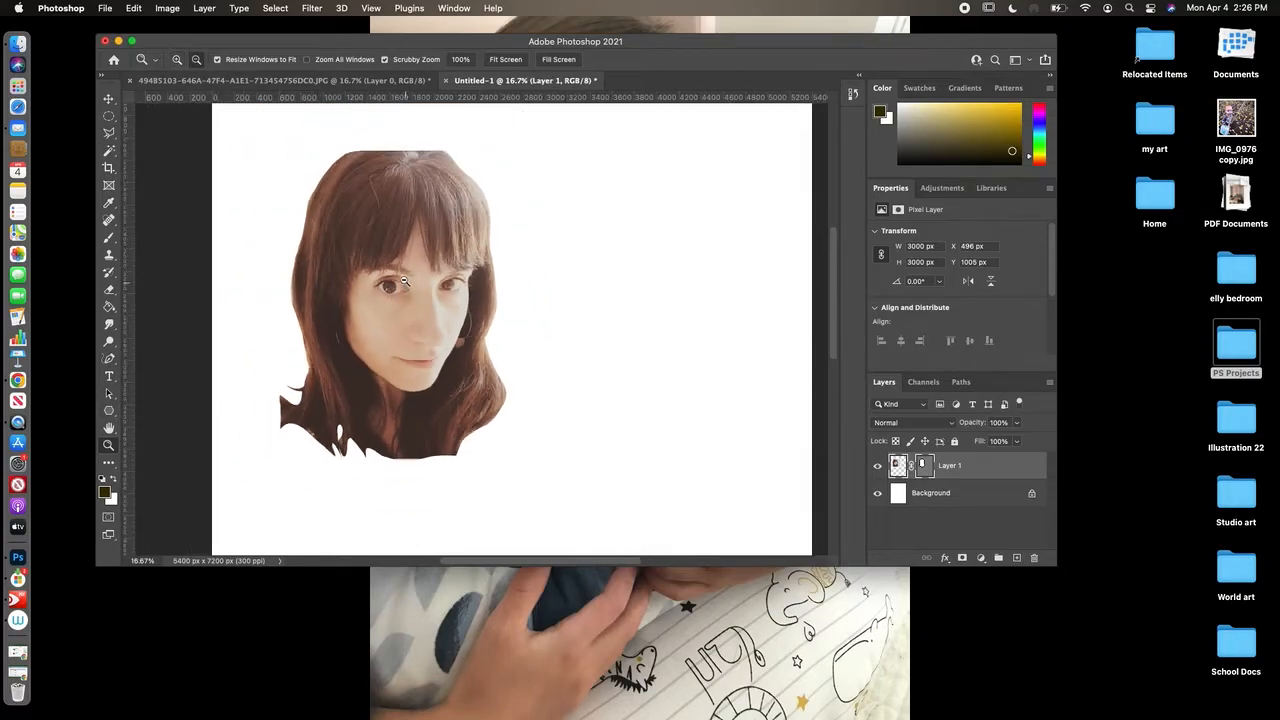
{"action": "left_click", "coordinate": [110, 362]}
{"action": "left_click", "coordinate": [165, 384]}
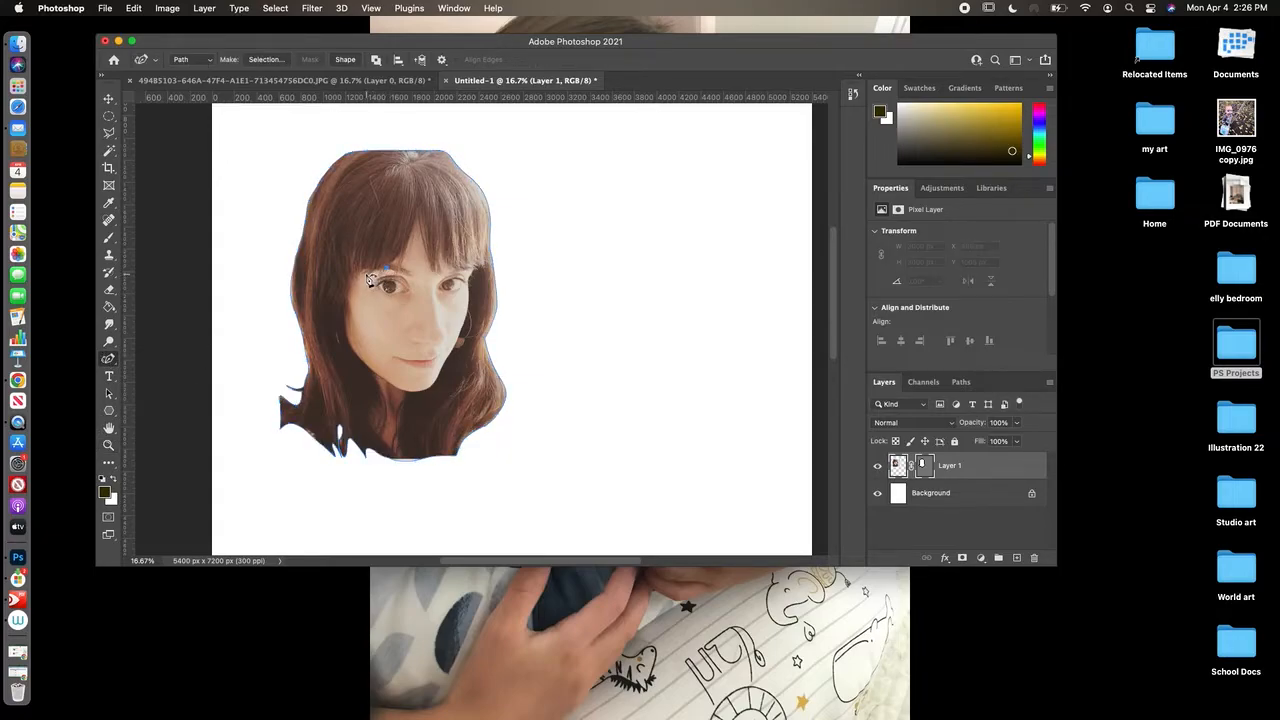
{"action": "left_click", "coordinate": [366, 275]}
{"action": "left_click", "coordinate": [371, 295]}
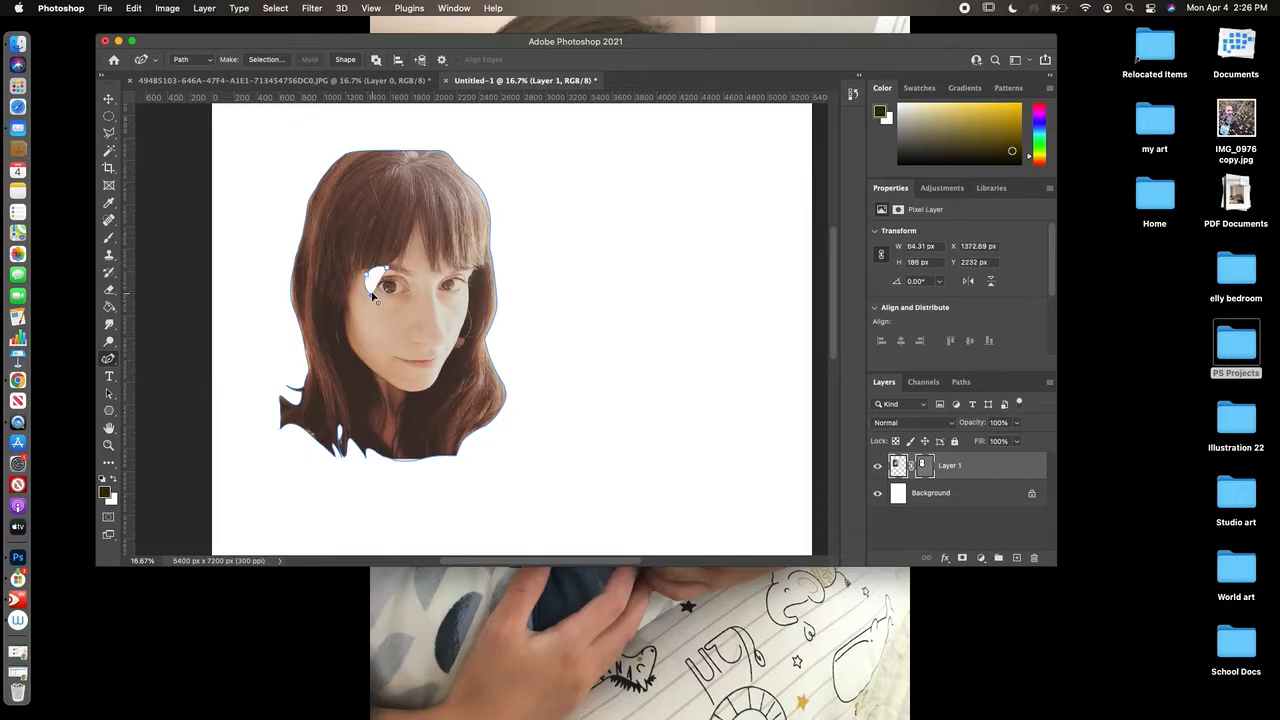
{"action": "left_click", "coordinate": [853, 94]}
{"action": "left_click", "coordinate": [810, 122]}
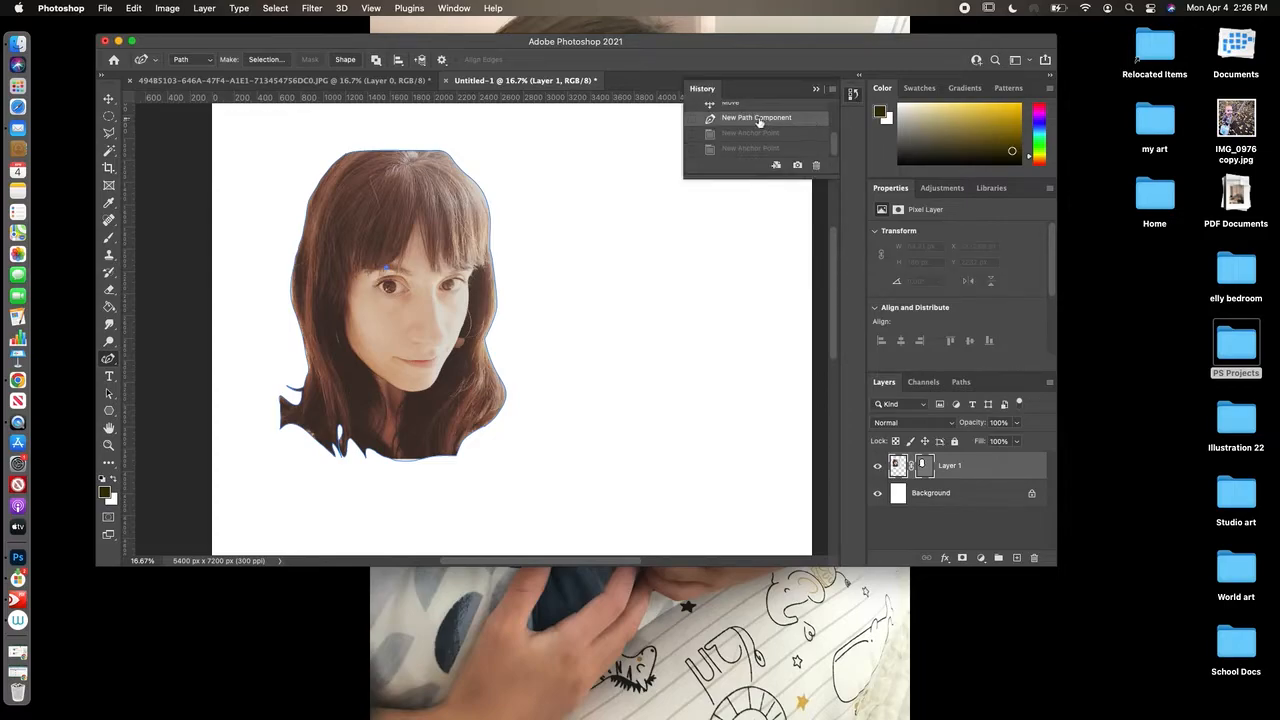
Step: Try to make a shape from the head path, and revert the document history to the Move state
{"action": "left_click", "coordinate": [345, 60]}
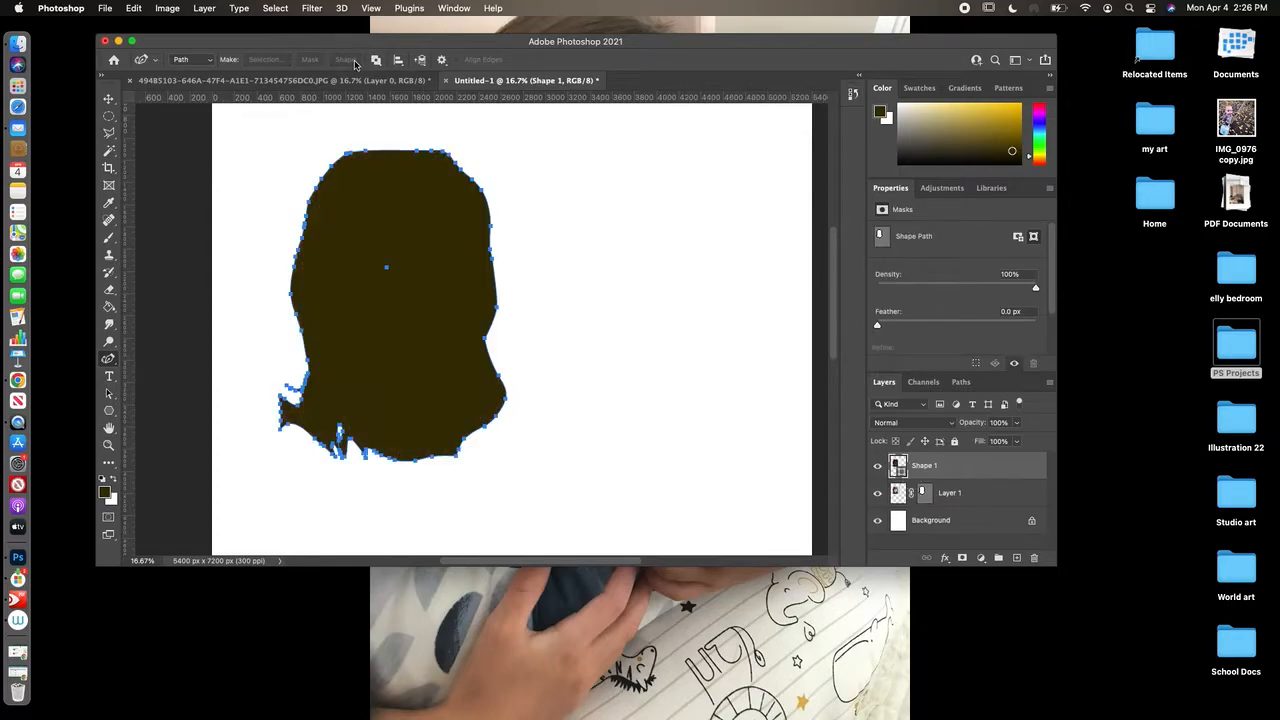
{"action": "left_click", "coordinate": [853, 94]}
{"action": "left_click", "coordinate": [803, 132]}
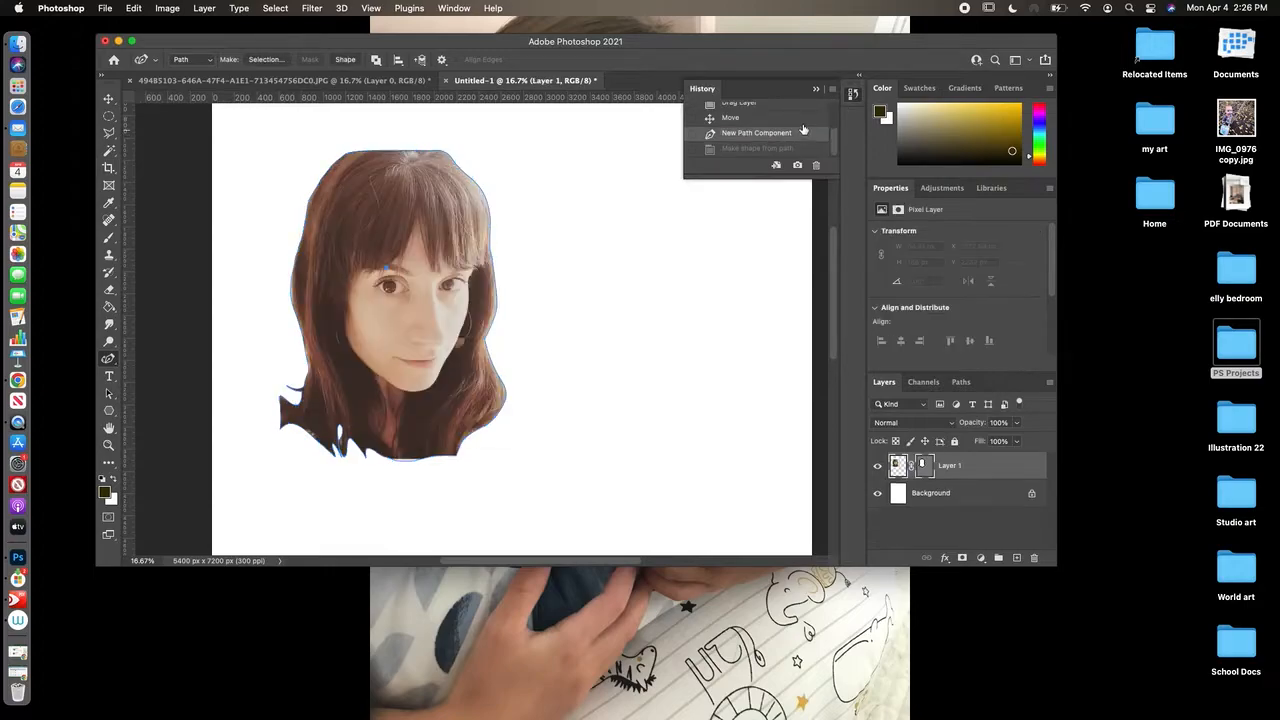
{"action": "left_click", "coordinate": [806, 121]}
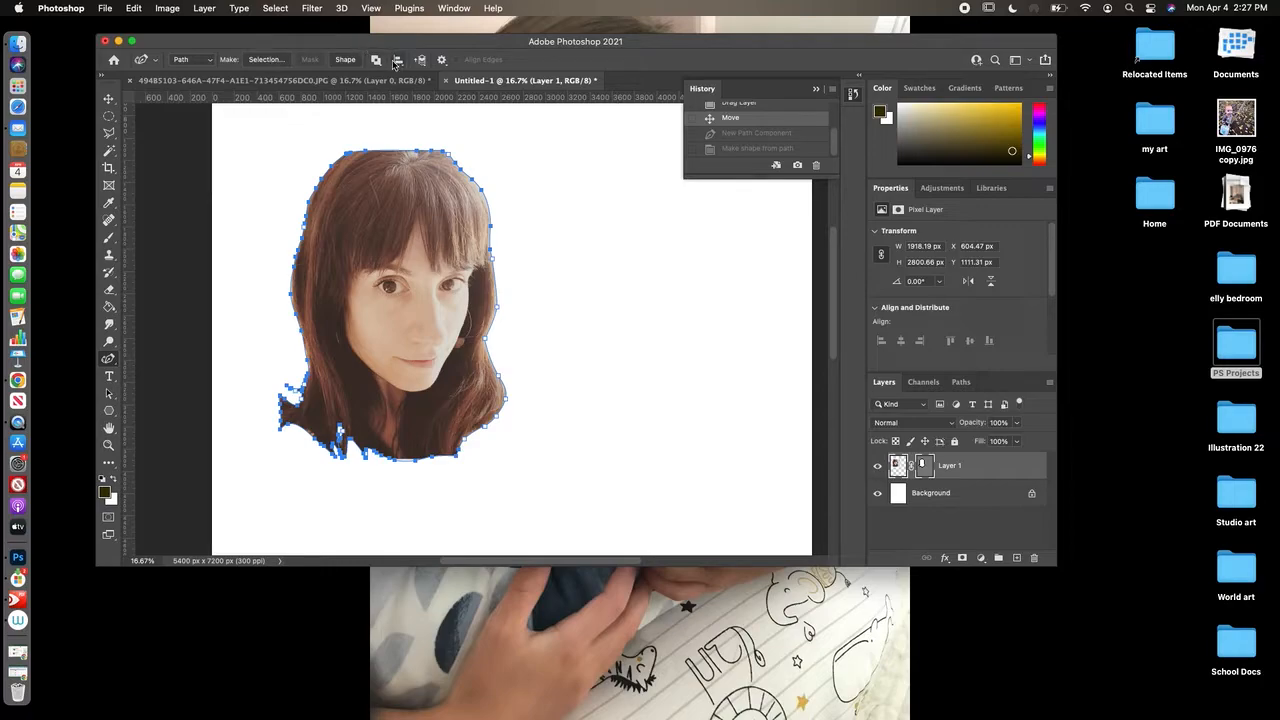
{"action": "left_click", "coordinate": [376, 62]}
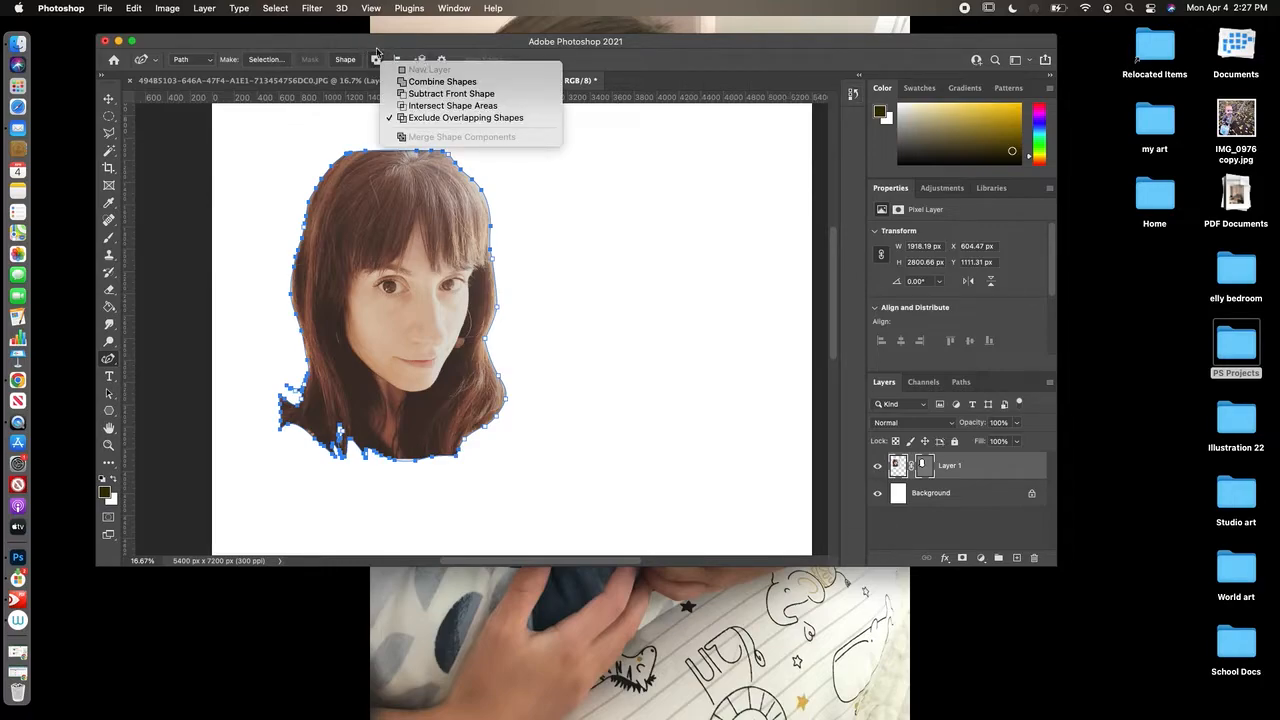
{"action": "left_click", "coordinate": [205, 67]}
{"action": "left_click", "coordinate": [212, 62]}
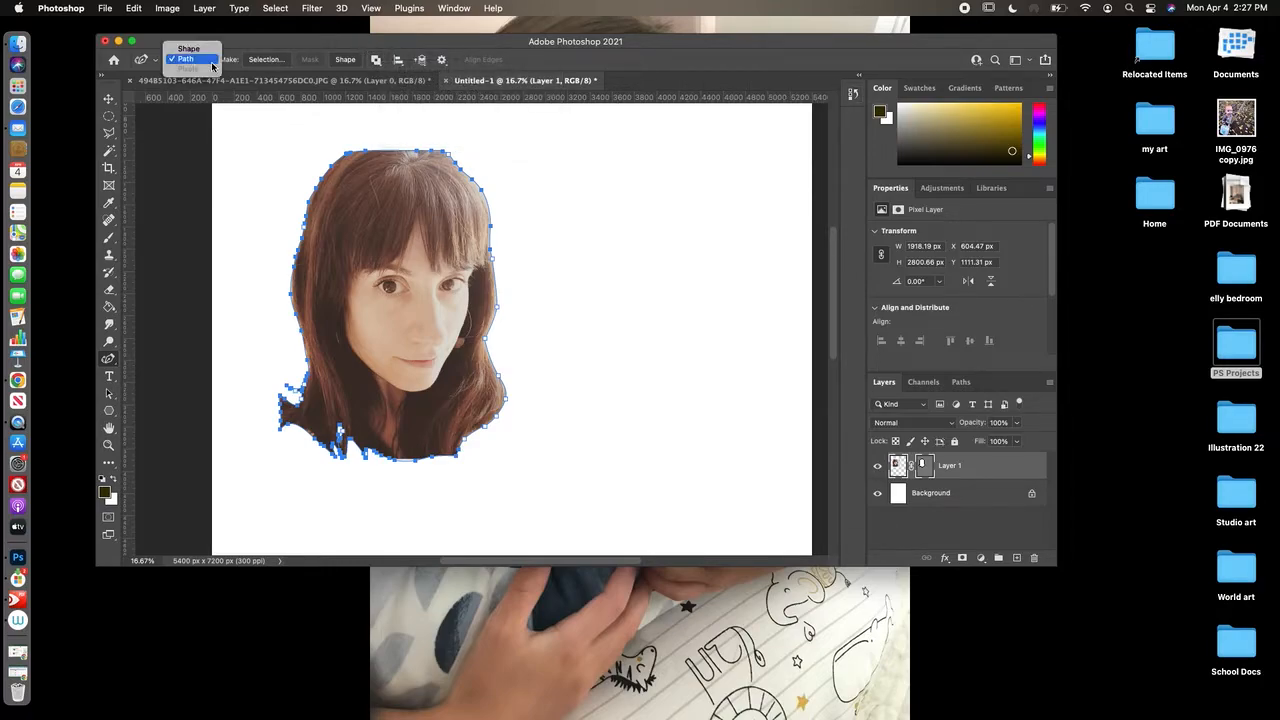
{"action": "left_click", "coordinate": [301, 44]}
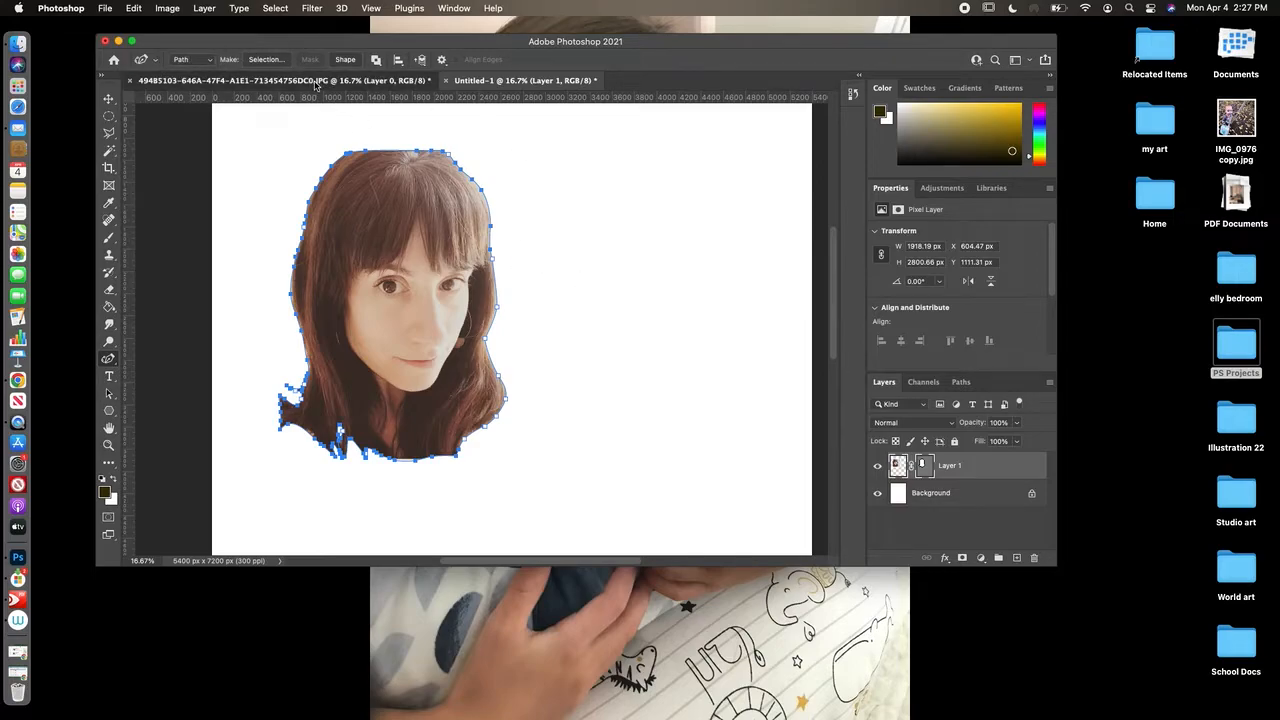
Step: Return to the portrait photo document and revert its history to the Image Size state, before the layer was unlocked and masked
{"action": "left_click", "coordinate": [318, 80]}
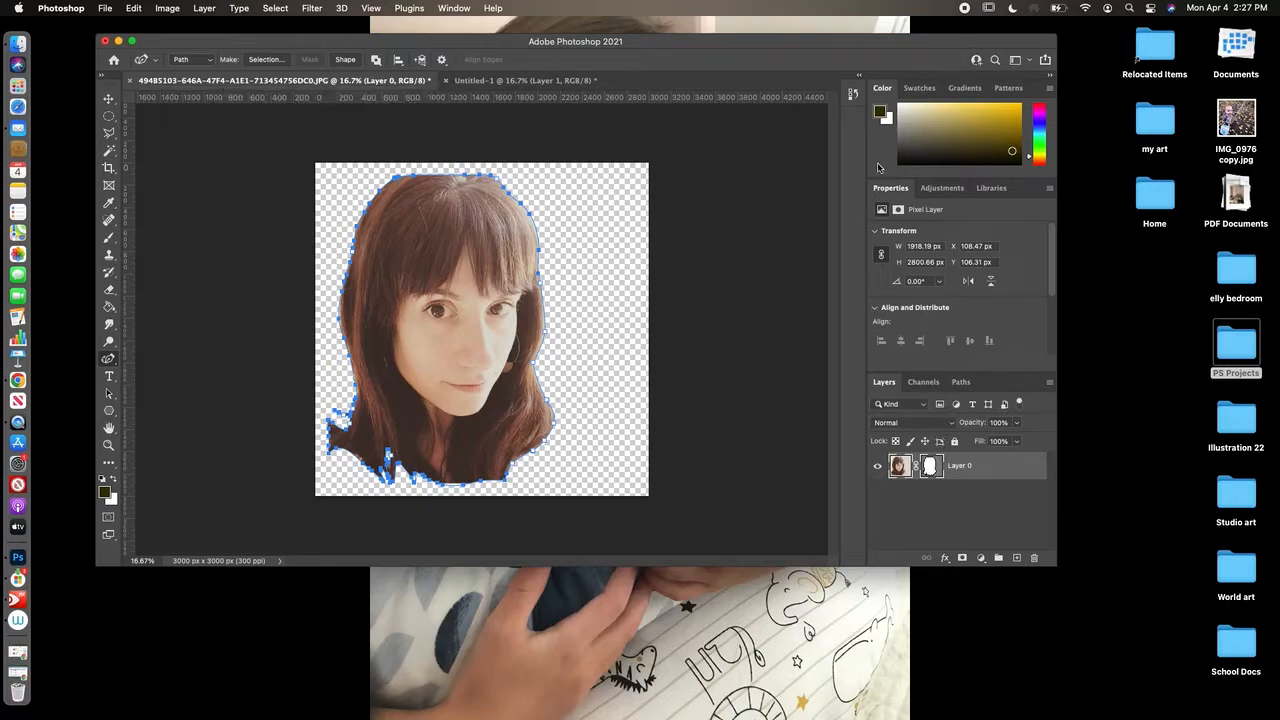
{"action": "left_click", "coordinate": [852, 94]}
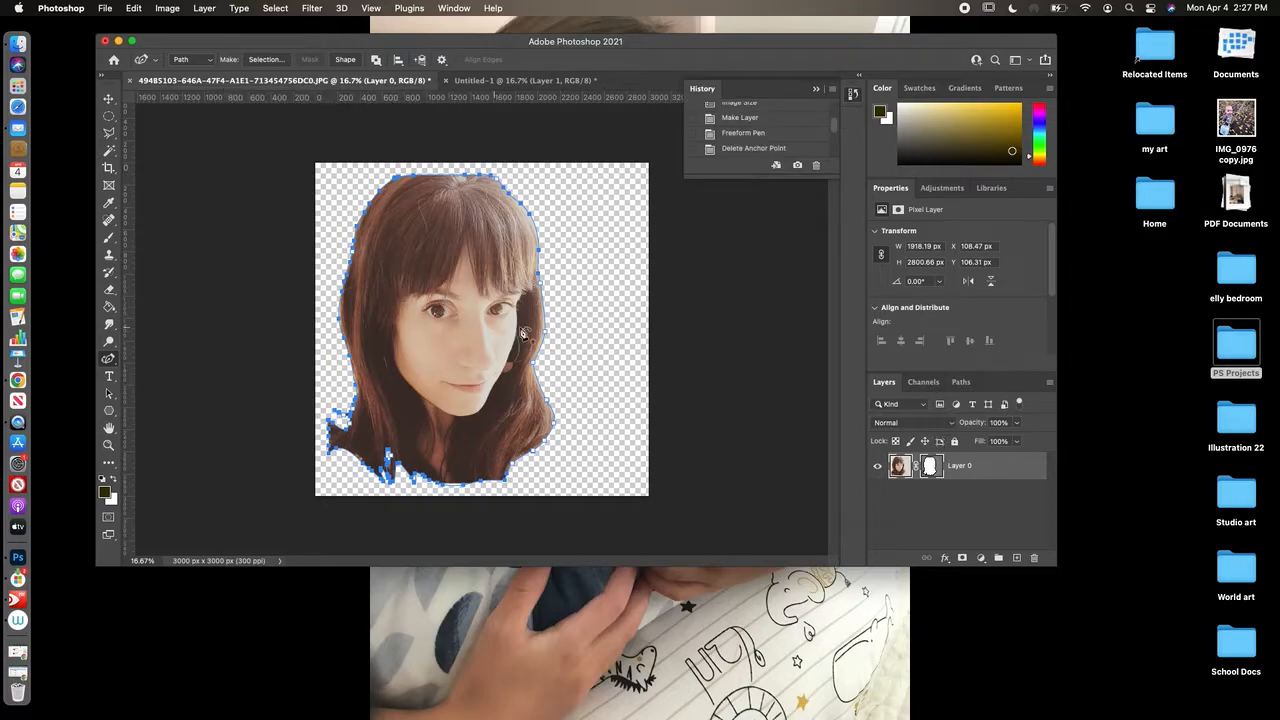
{"action": "left_click_drag", "start_coordinate": [837, 128], "coordinate": [836, 154]}
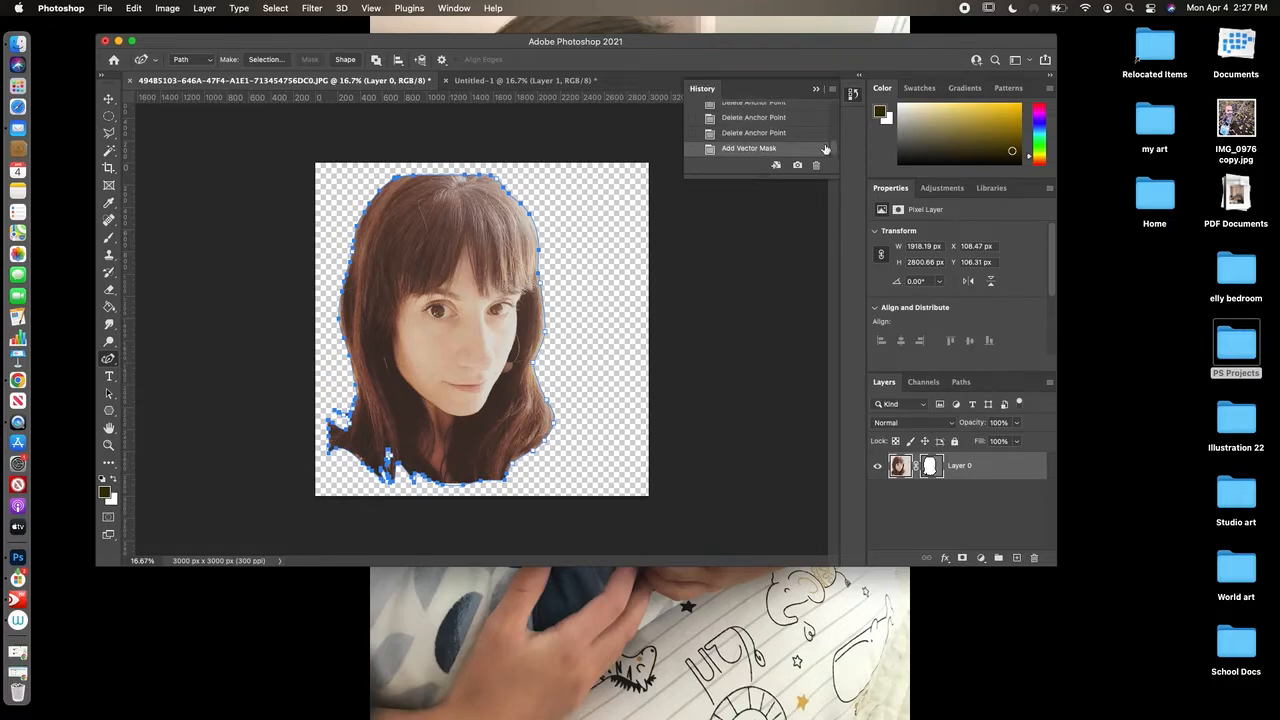
{"action": "left_click", "coordinate": [803, 133]}
{"action": "left_click", "coordinate": [805, 125]}
{"action": "left_click_drag", "start_coordinate": [837, 146], "coordinate": [836, 133]}
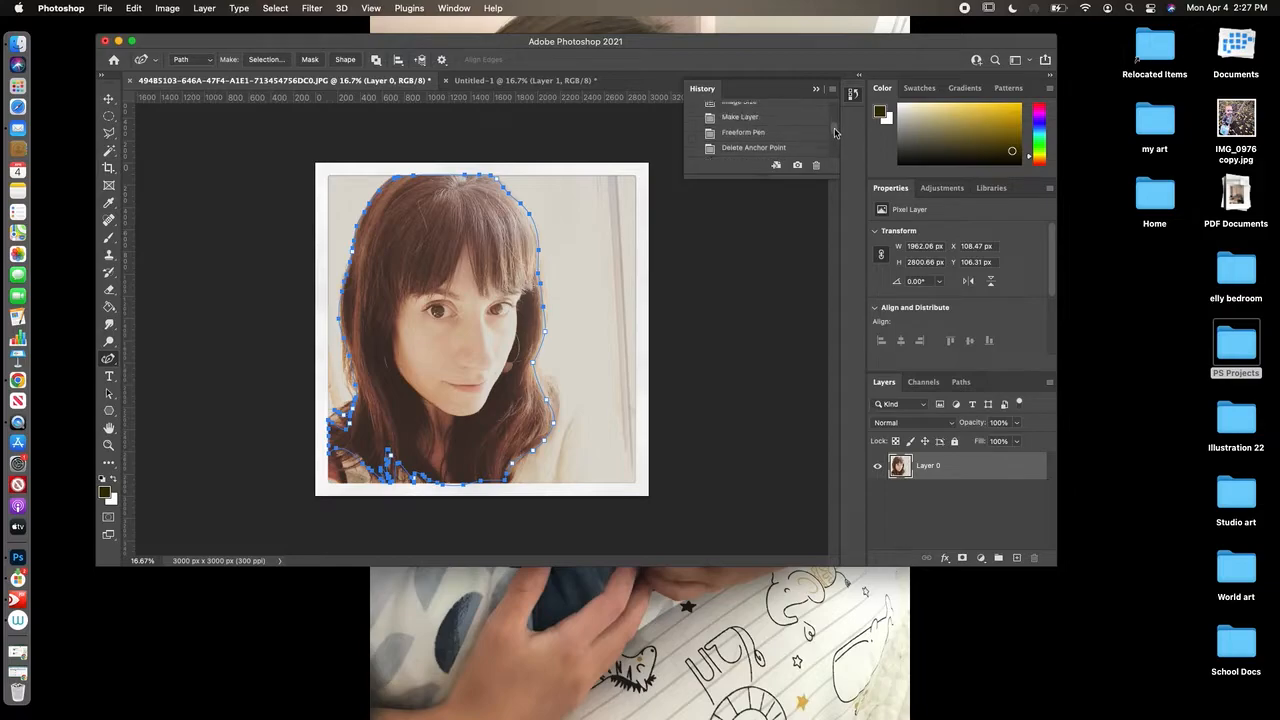
{"action": "scroll", "coordinate": [808, 135], "scroll_direction": "up", "scroll_amount": 3}
{"action": "left_click", "coordinate": [805, 151]}
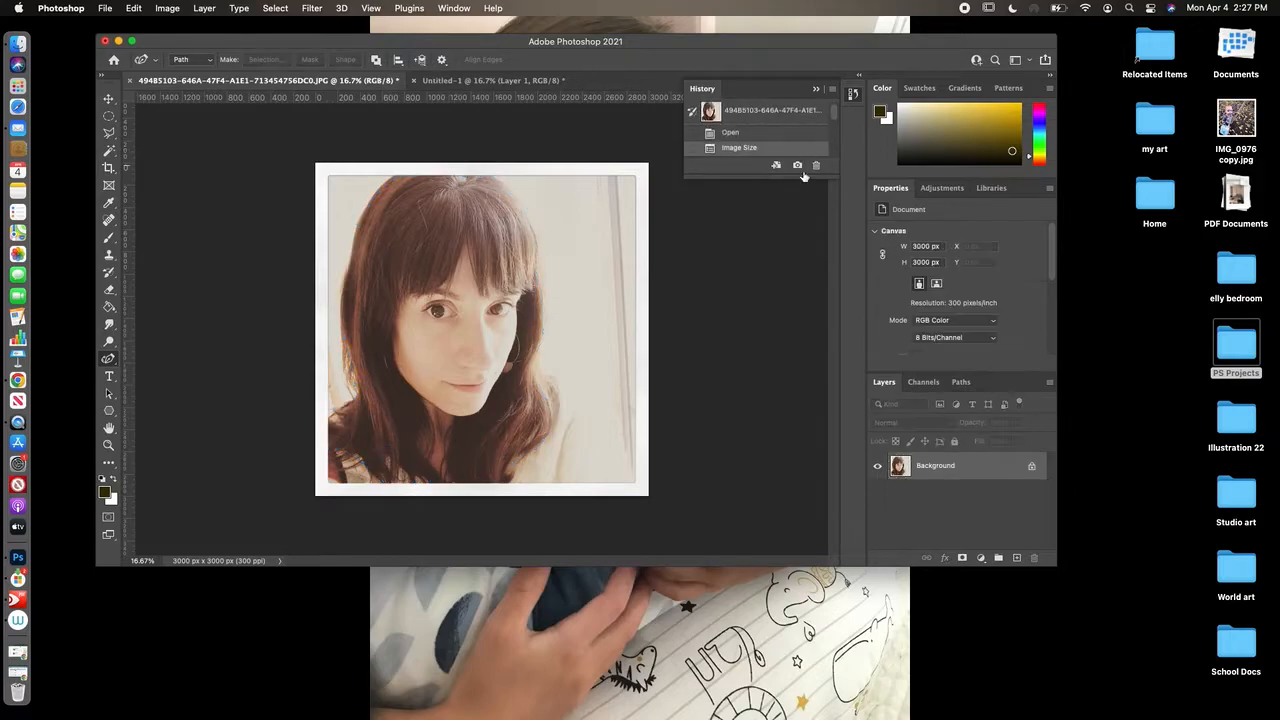
Step: Trace a closed path around the eye farther from the earring, including its eyebrow, with the Curvature Pen tool
{"action": "left_click", "coordinate": [428, 284]}
{"action": "left_click", "coordinate": [410, 298]}
{"action": "left_click", "coordinate": [417, 321]}
{"action": "left_click", "coordinate": [437, 333]}
{"action": "left_click", "coordinate": [460, 331]}
{"action": "left_click", "coordinate": [466, 310]}
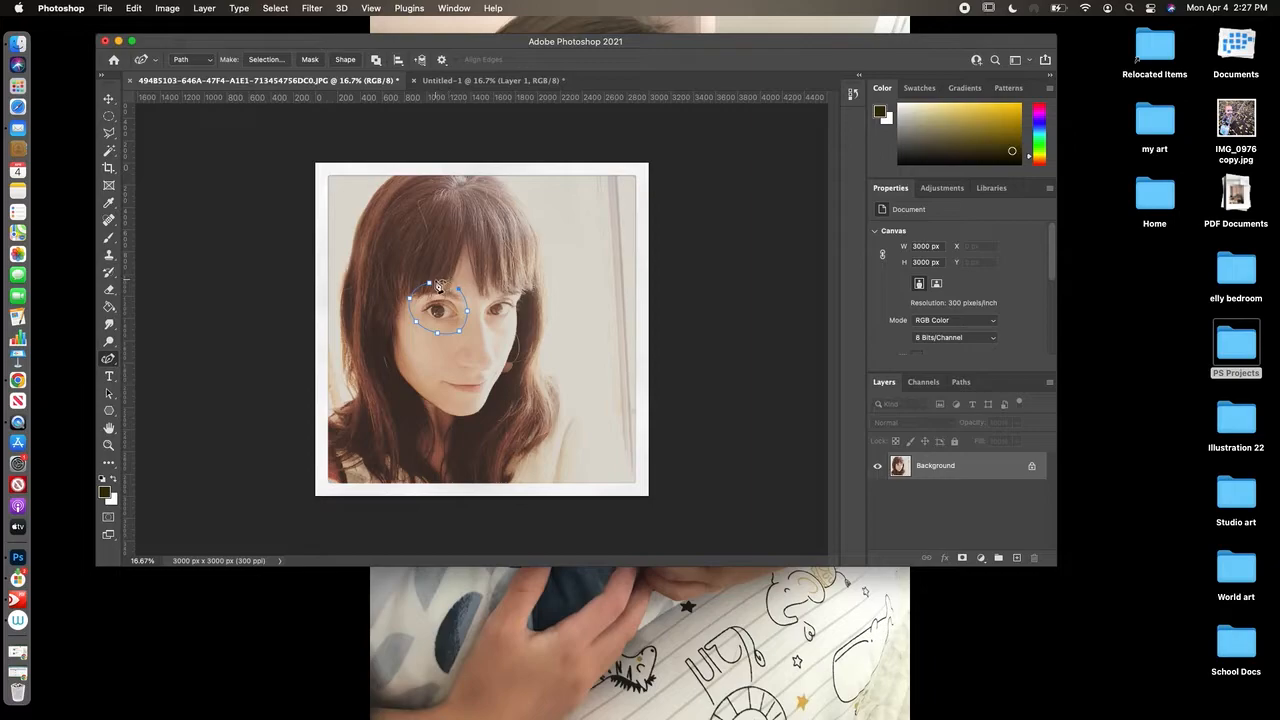
{"action": "left_click", "coordinate": [429, 284]}
Step: Make a new anti-aliased selection with a feather radius of 0 pixels from the eye path, and copy the selected eye
{"action": "right_click", "coordinate": [459, 310]}
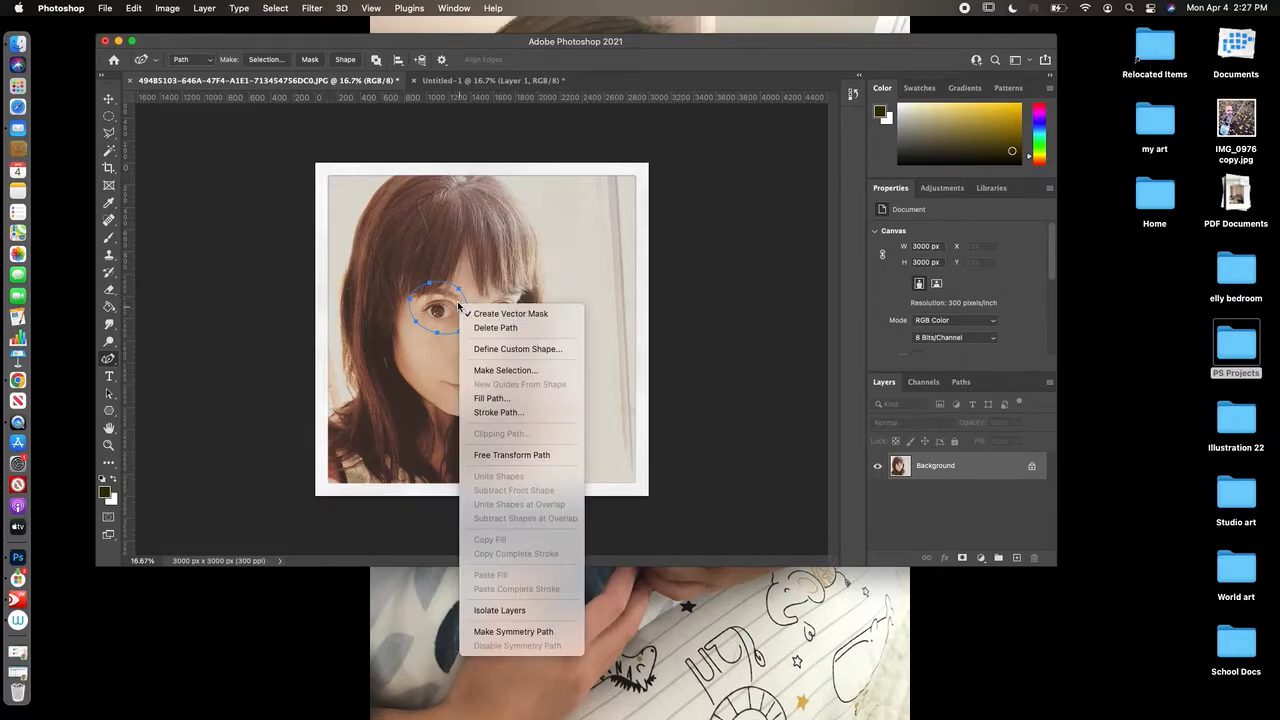
{"action": "left_click", "coordinate": [535, 370]}
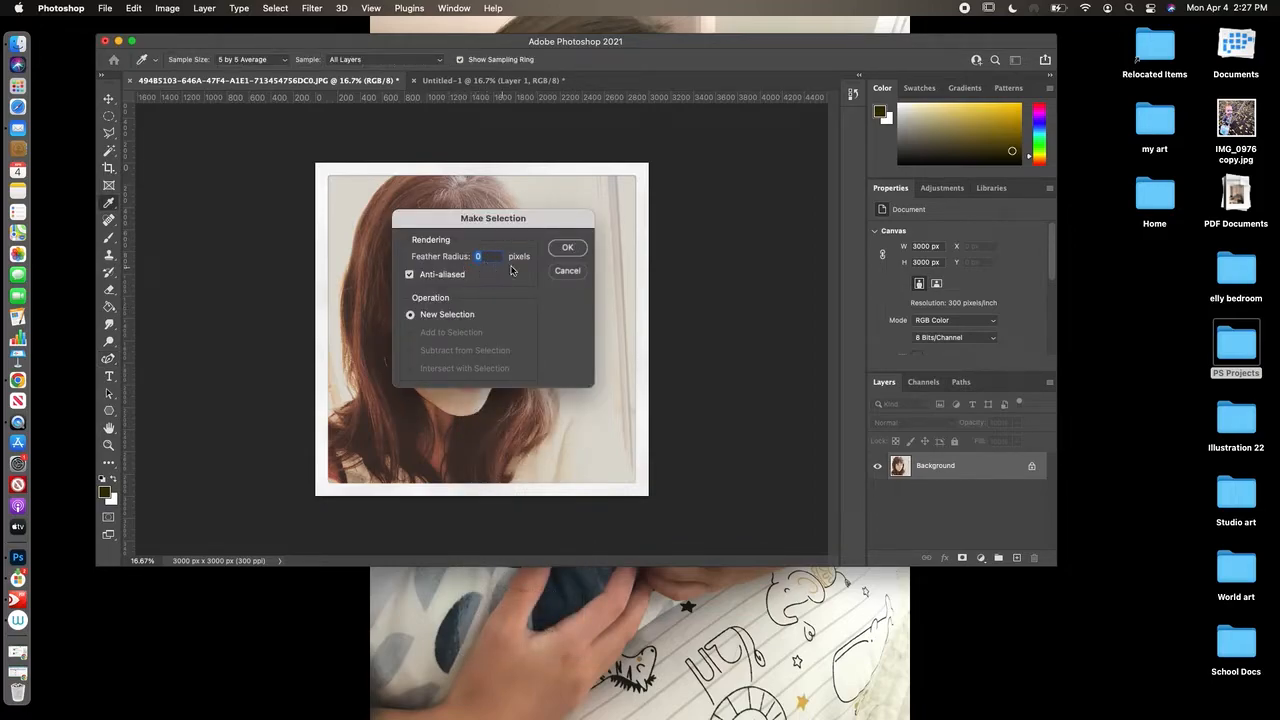
{"action": "left_click", "coordinate": [573, 253]}
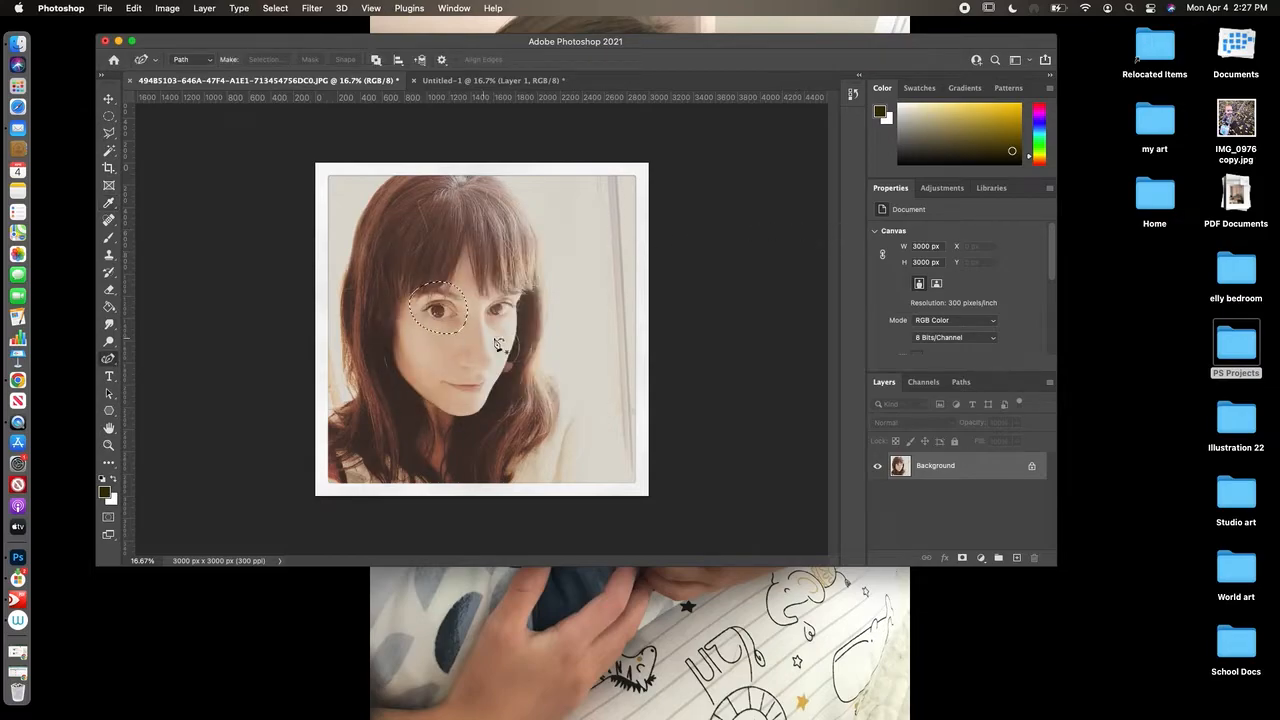
{"action": "left_click", "coordinate": [134, 9]}
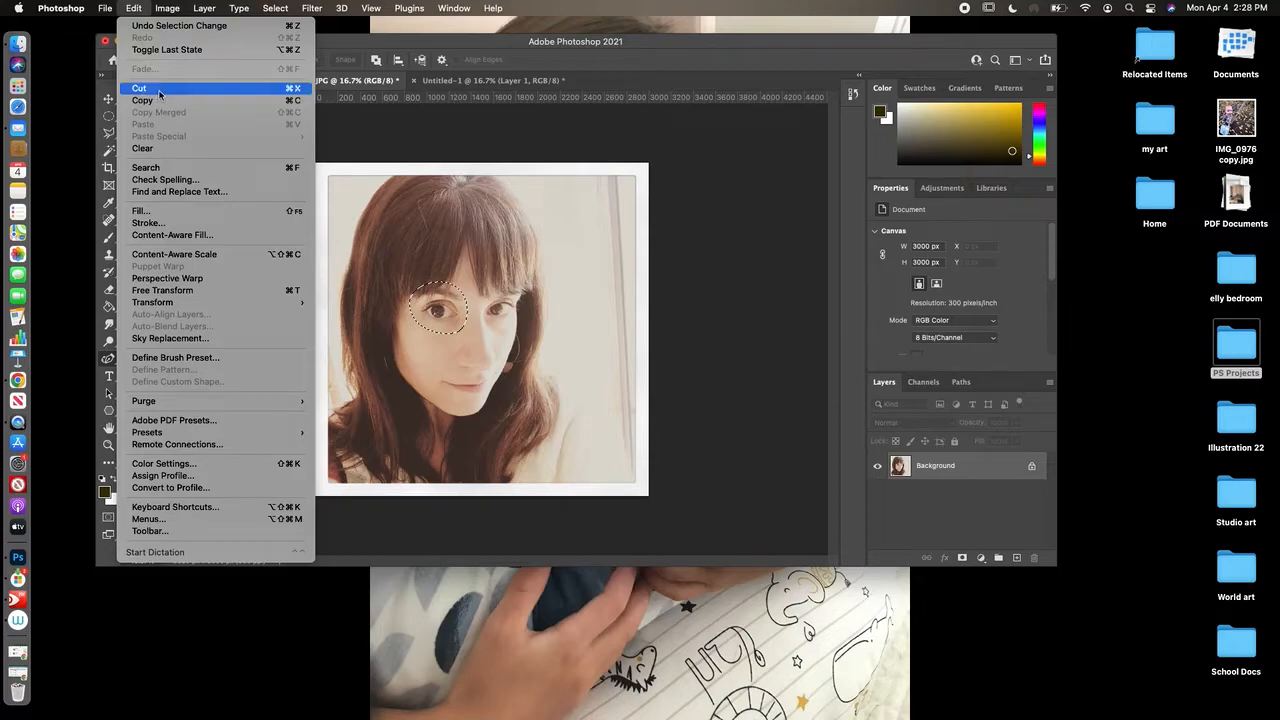
{"action": "left_click", "coordinate": [161, 101]}
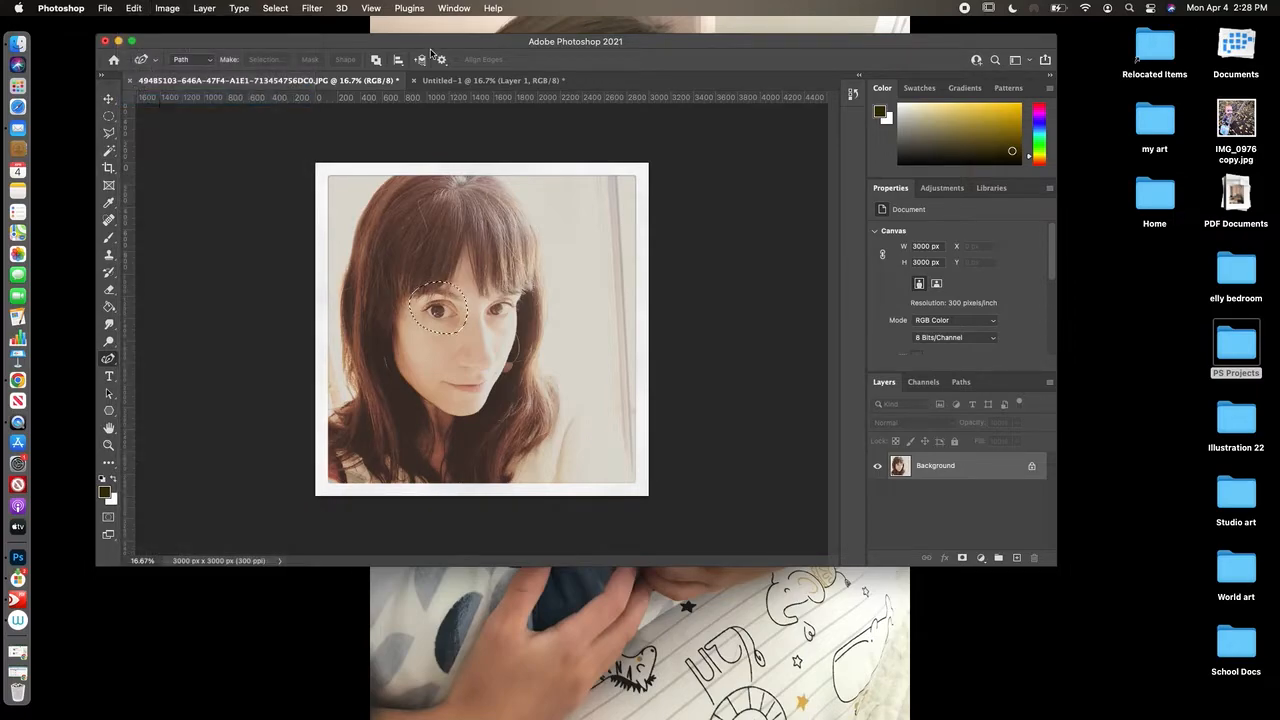
Step: Paste the copied eye into the Untitled-1 document and move it onto the head, above the matching original eye
{"action": "left_click", "coordinate": [440, 80]}
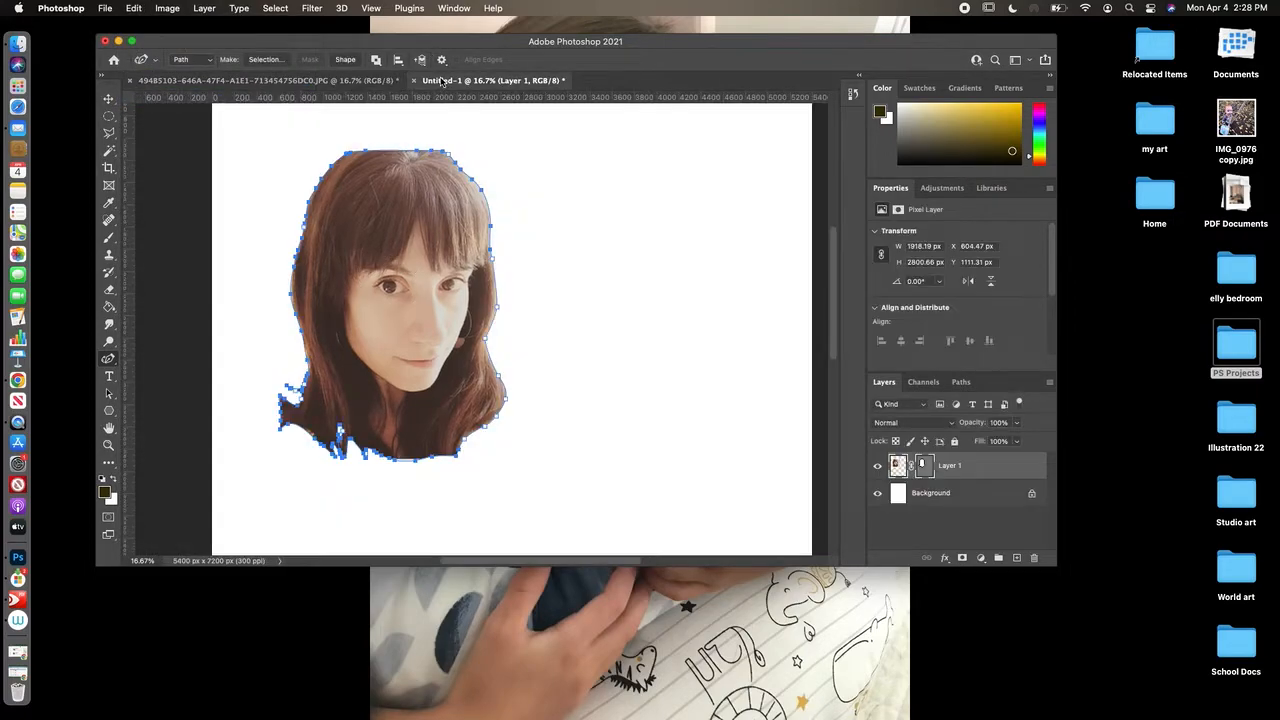
{"action": "left_click", "coordinate": [133, 9]}
{"action": "left_click", "coordinate": [145, 124]}
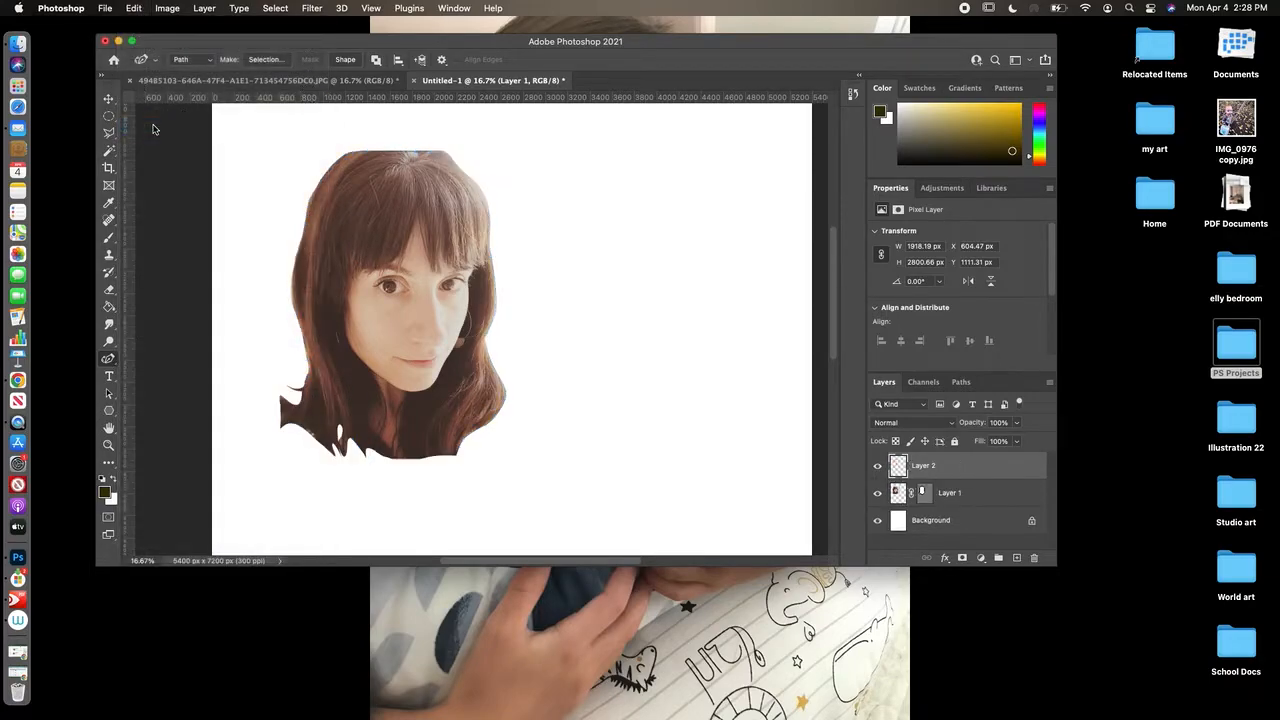
{"action": "left_click", "coordinate": [110, 100]}
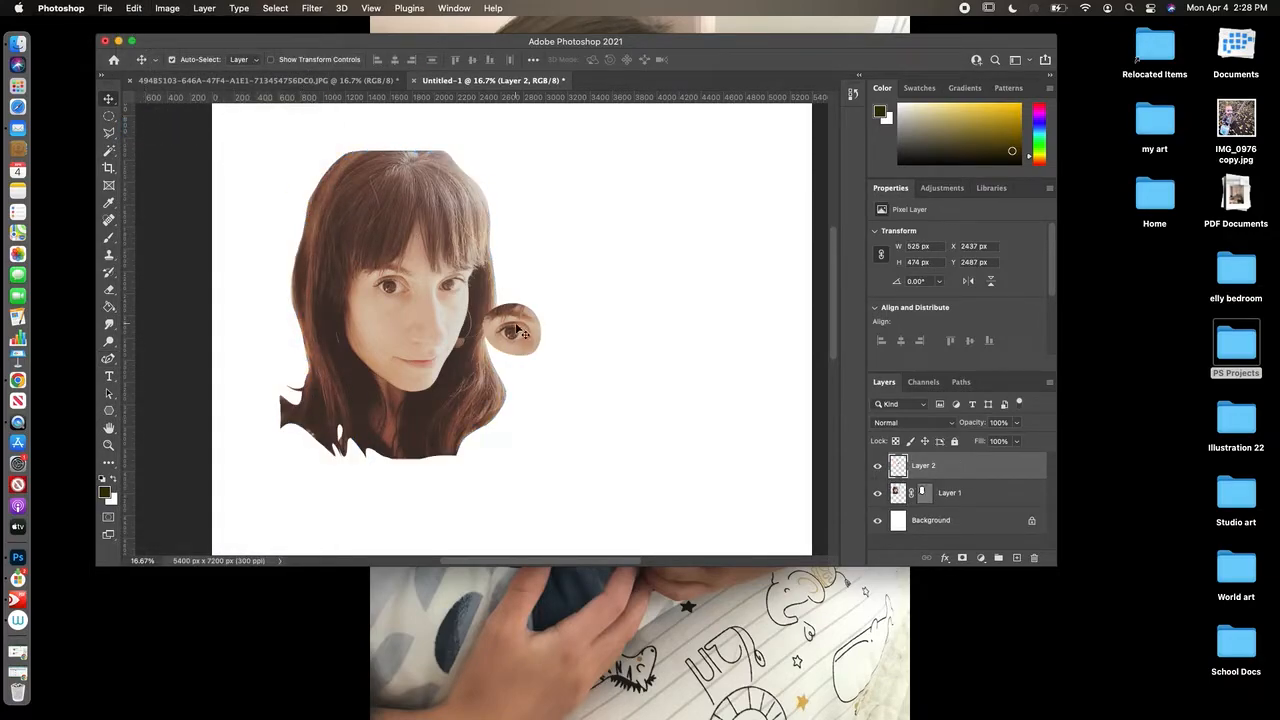
{"action": "left_click_drag", "start_coordinate": [520, 333], "coordinate": [374, 242]}
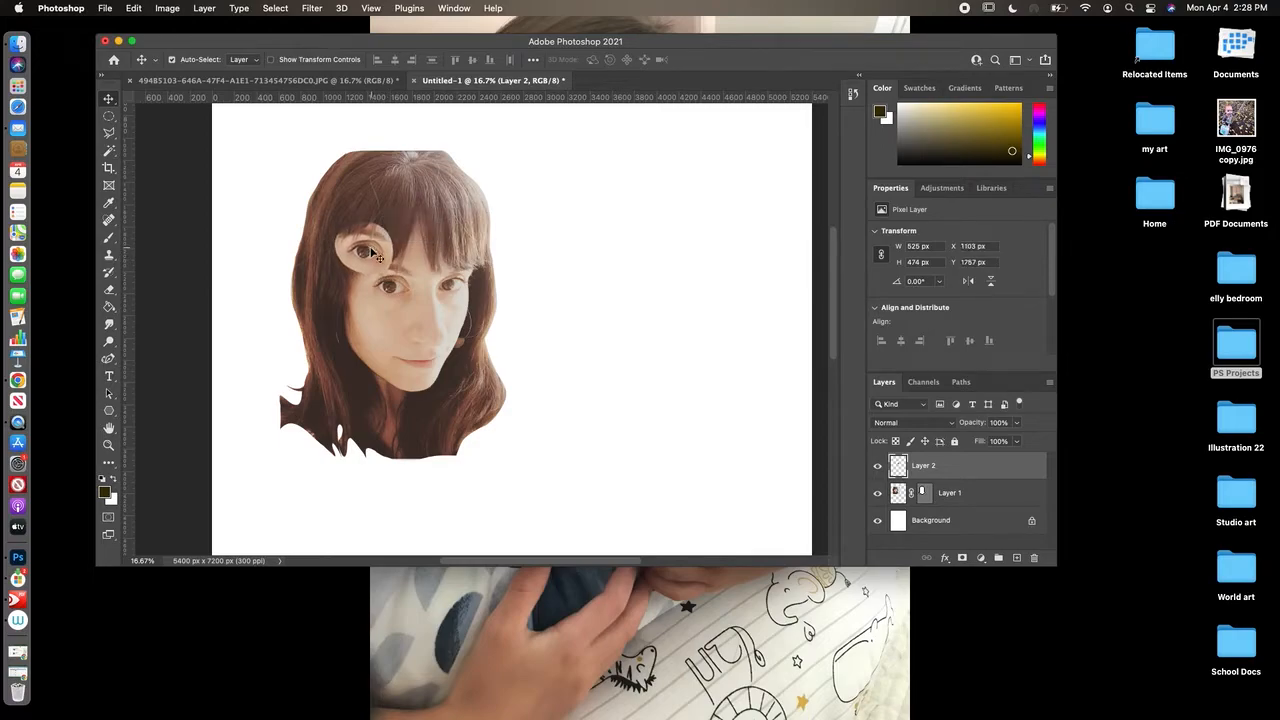
Step: Add a new empty layer above the pasted eye and make it a clipping mask on the eye layer
{"action": "left_click", "coordinate": [1016, 557]}
{"action": "right_click", "coordinate": [988, 469]}
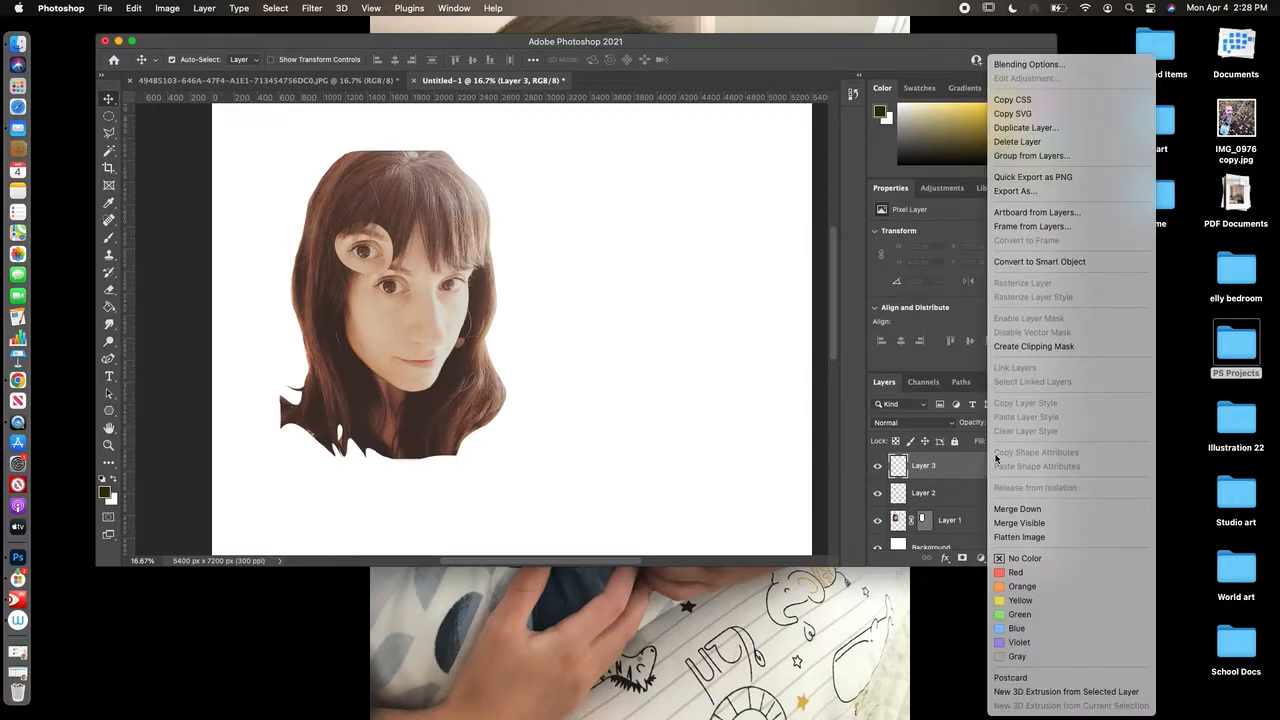
{"action": "left_click", "coordinate": [1056, 347]}
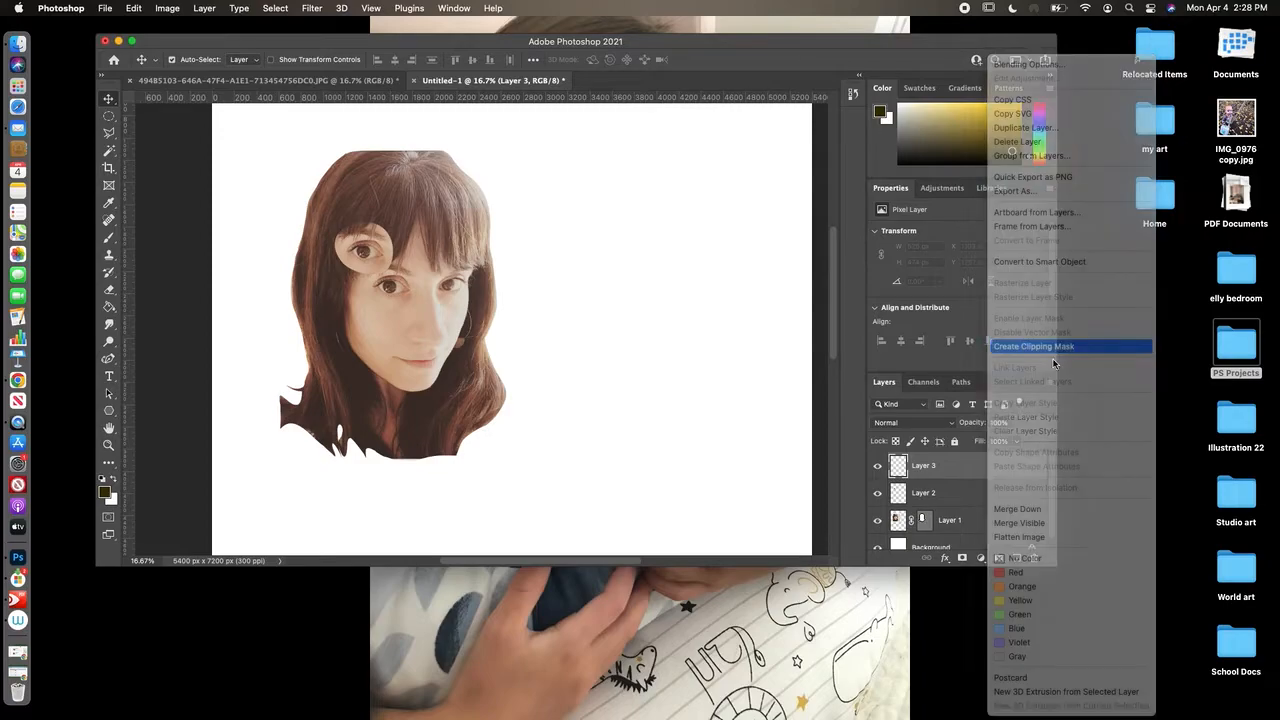
Step: Pick a bright orange foreground color and brush it over the entire pasted eye on the clipped layer
{"action": "left_click", "coordinate": [1040, 160]}
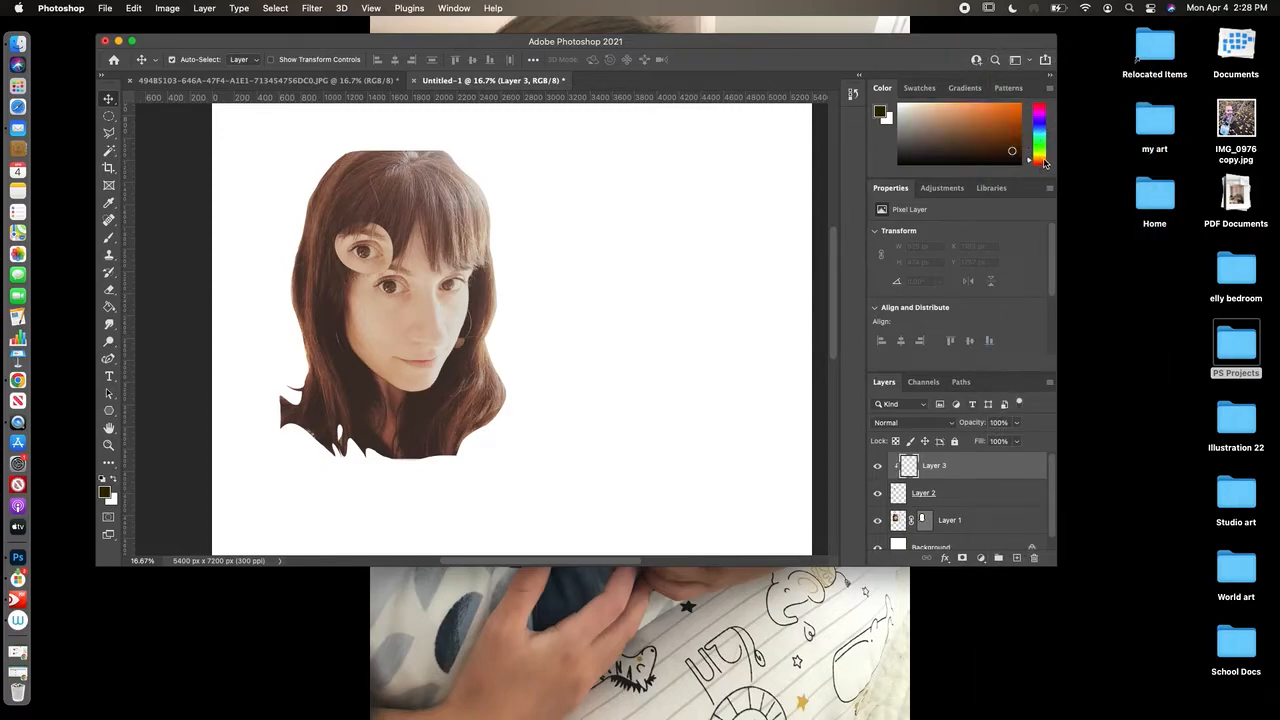
{"action": "left_click", "coordinate": [993, 110]}
{"action": "left_click", "coordinate": [109, 238]}
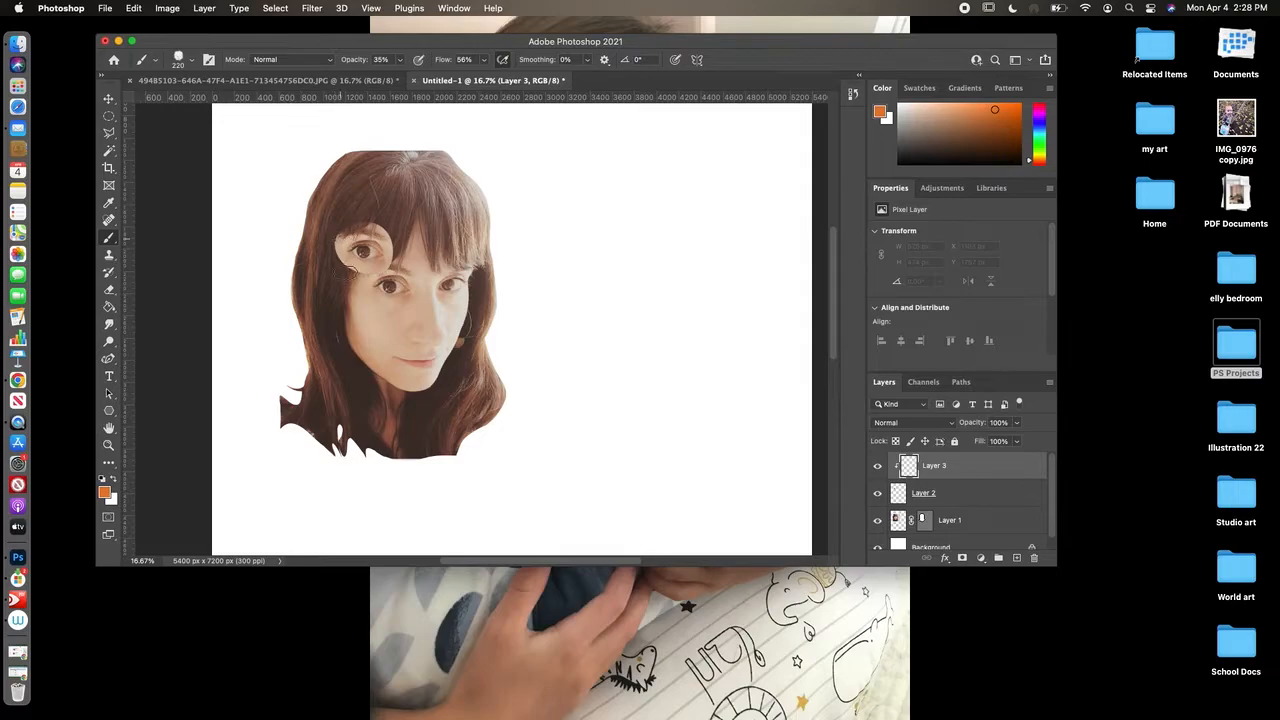
{"action": "mouse_move", "coordinate": [362, 244]}
{"action": "left_mouse_down"}
{"action": "mouse_move", "coordinate": [352, 250]}
{"action": "mouse_move", "coordinate": [372, 238]}
{"action": "mouse_move", "coordinate": [378, 252]}
{"action": "mouse_move", "coordinate": [360, 262]}
{"action": "left_mouse_up"}
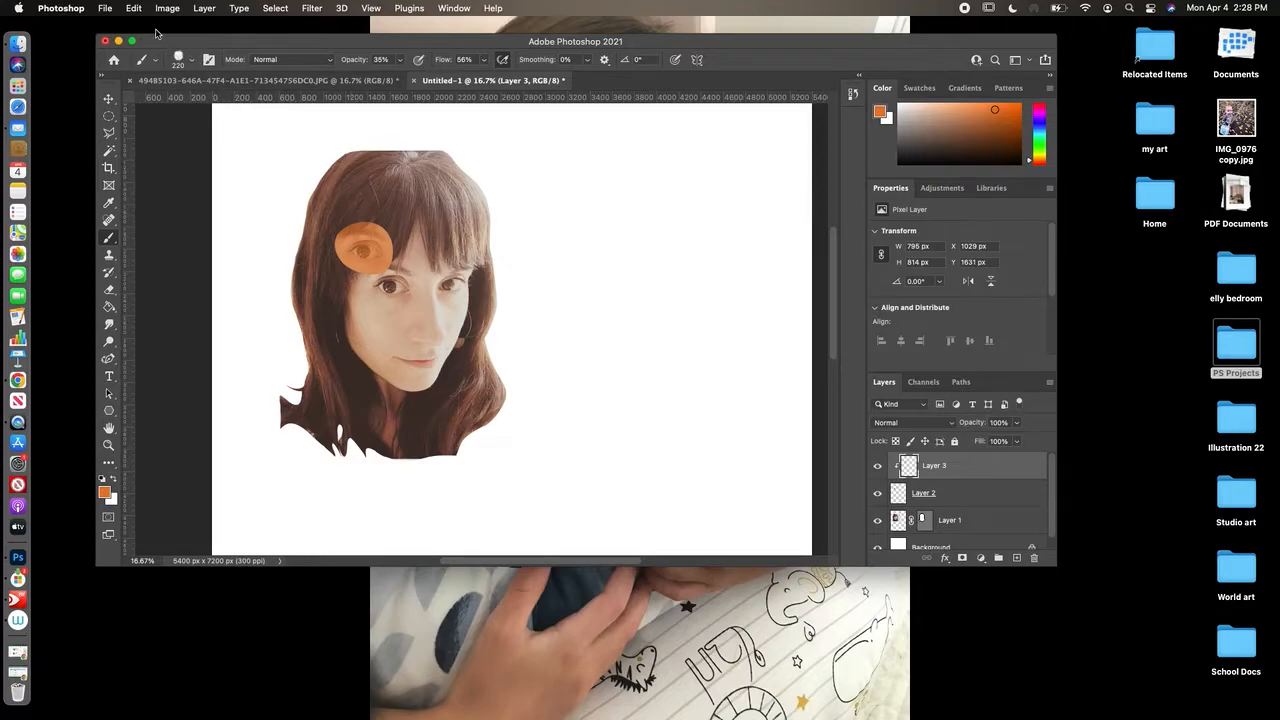
Step: Apply Levels to the orange clipped layer with the black output level set to 94
{"action": "left_click", "coordinate": [134, 8]}
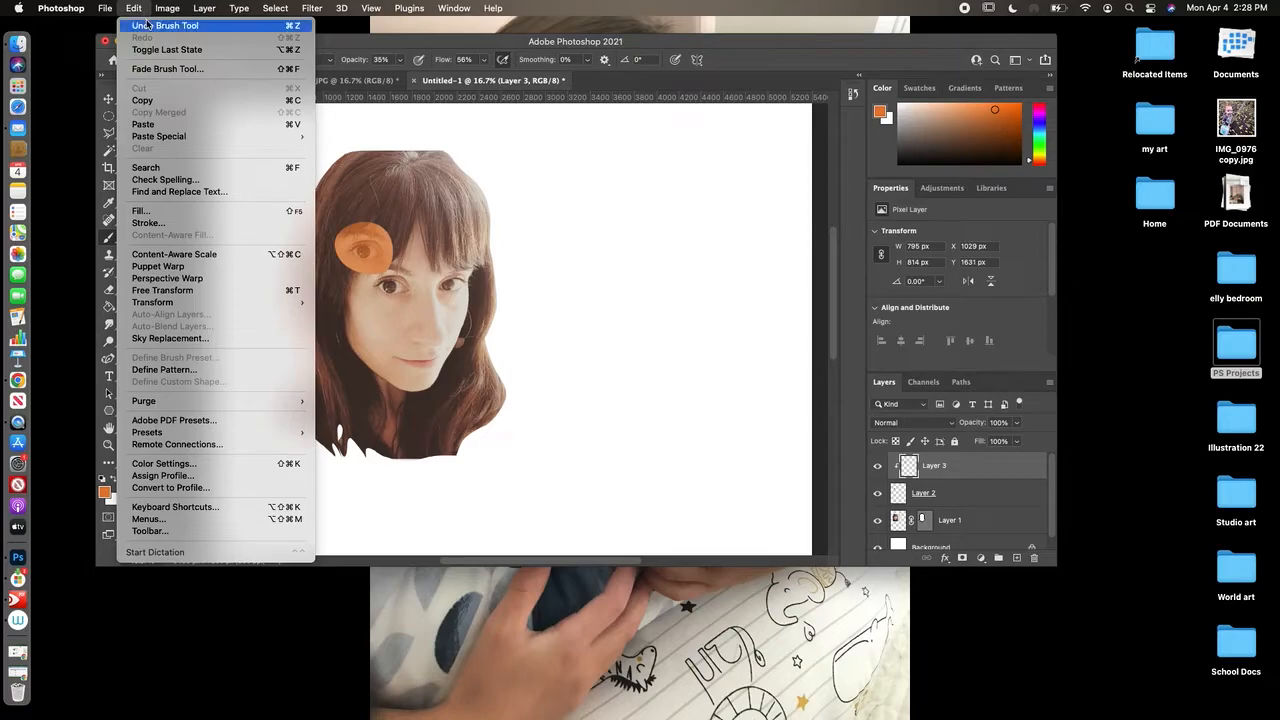
{"action": "mouse_move", "coordinate": [167, 8]}
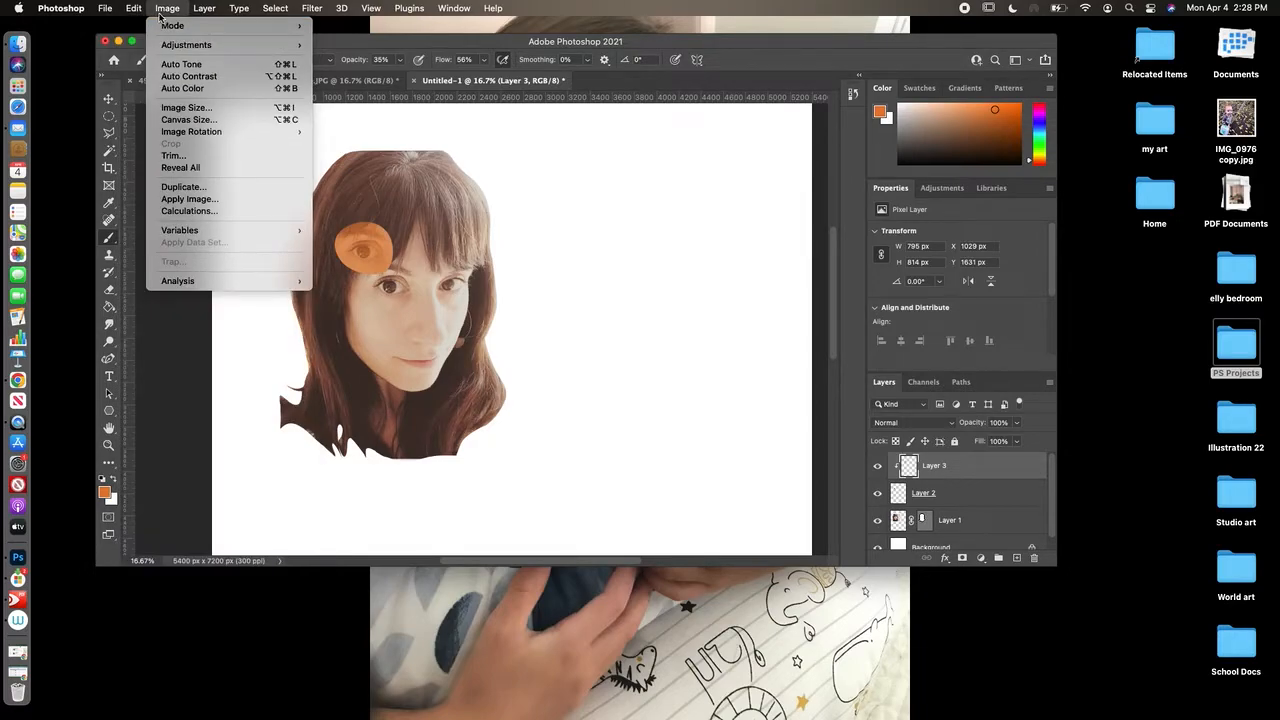
{"action": "mouse_move", "coordinate": [300, 45]}
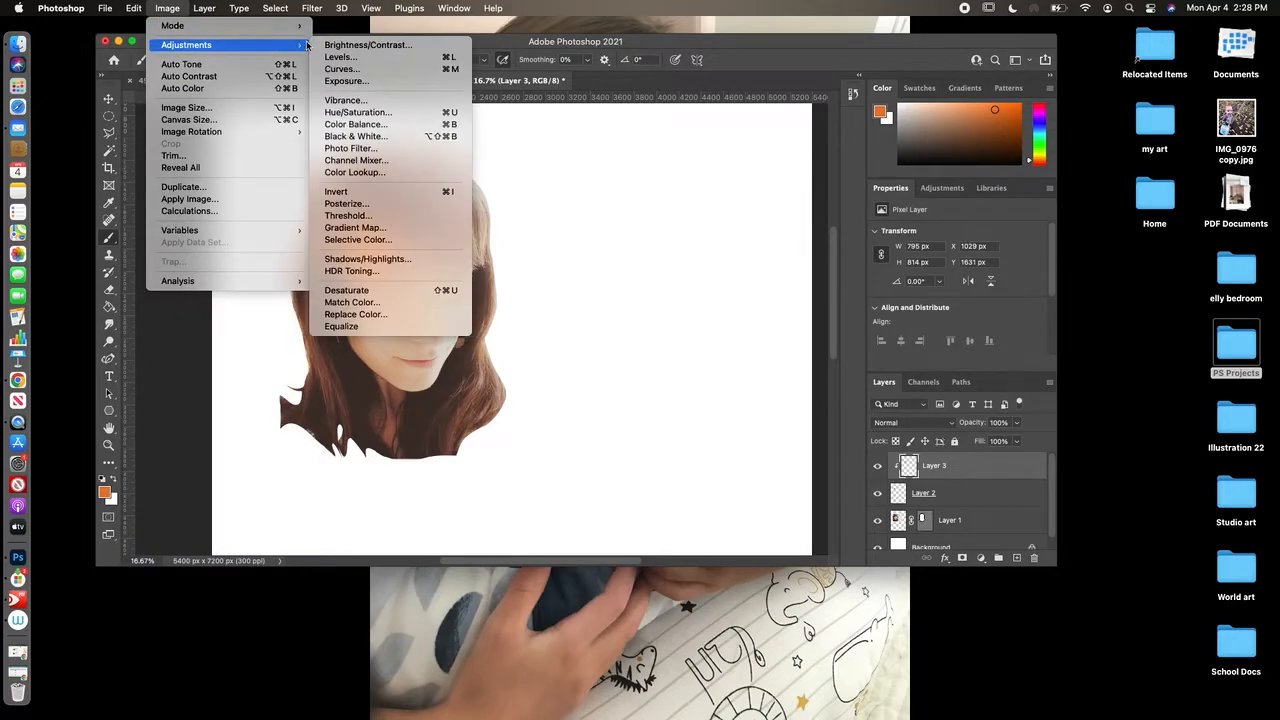
{"action": "left_click", "coordinate": [359, 59]}
{"action": "left_click_drag", "start_coordinate": [439, 100], "coordinate": [683, 128]}
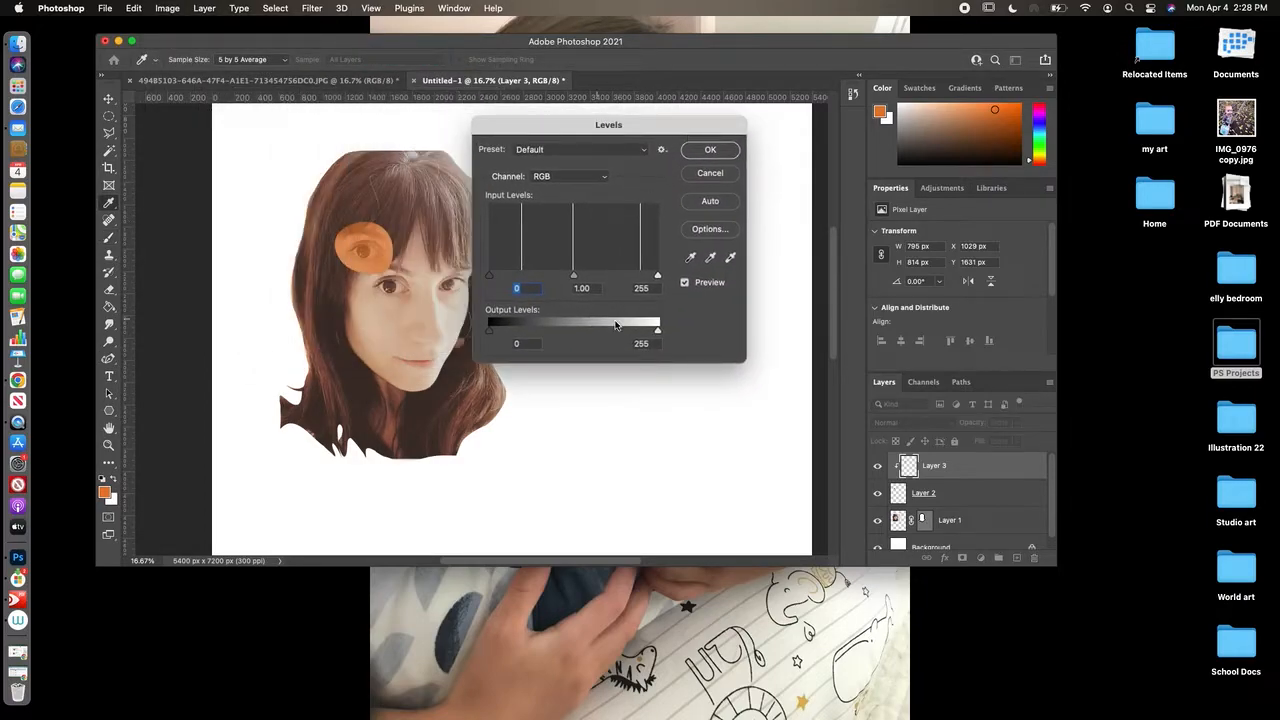
{"action": "mouse_move", "coordinate": [658, 332]}
{"action": "left_mouse_down"}
{"action": "mouse_move", "coordinate": [602, 331]}
{"action": "mouse_move", "coordinate": [668, 332]}
{"action": "left_mouse_up"}
{"action": "left_click_drag", "start_coordinate": [489, 330], "coordinate": [550, 331]}
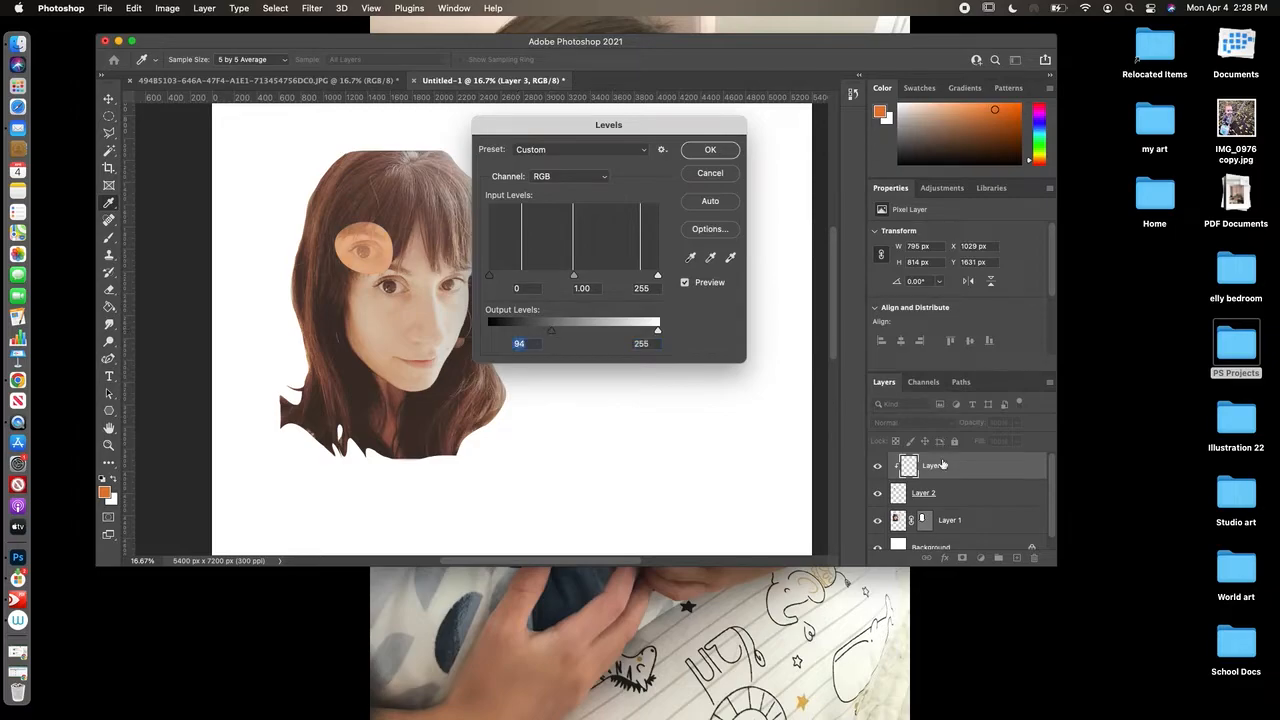
{"action": "left_click", "coordinate": [710, 150]}
Step: Apply Auto Contrast to the pasted eye layer beneath the orange color
{"action": "left_click", "coordinate": [979, 498]}
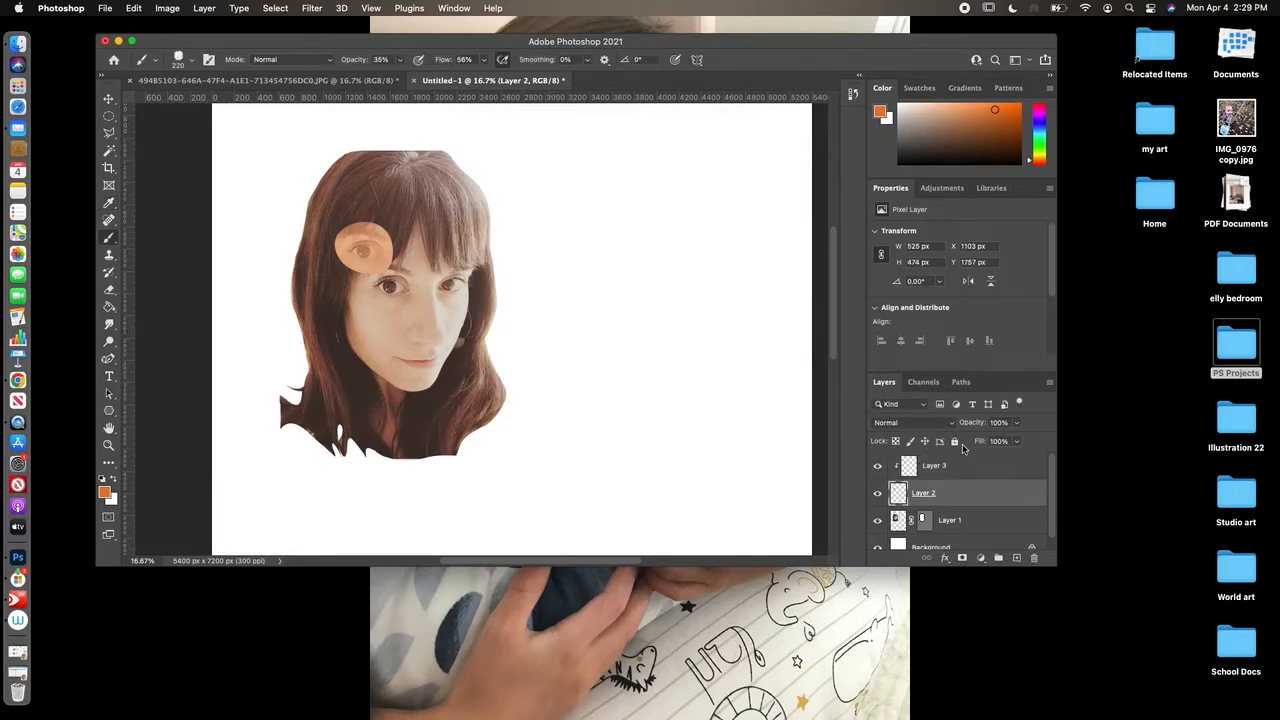
{"action": "left_click", "coordinate": [141, 11]}
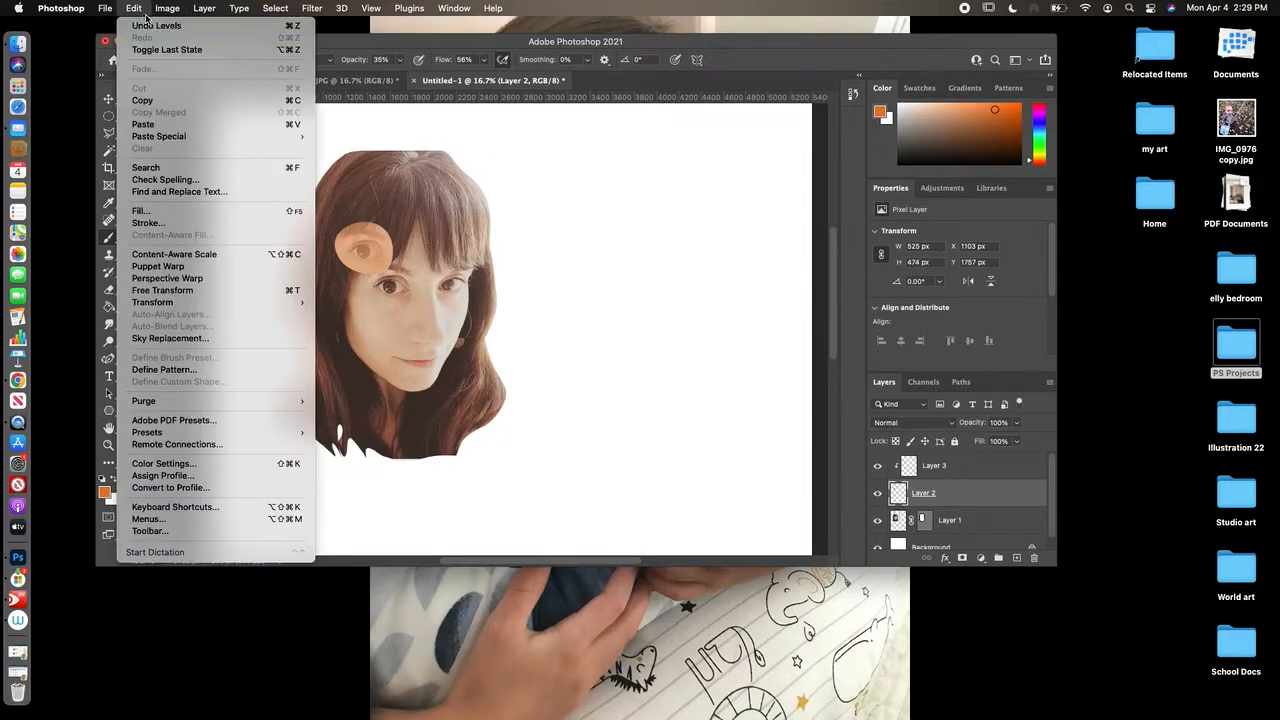
{"action": "mouse_move", "coordinate": [168, 10]}
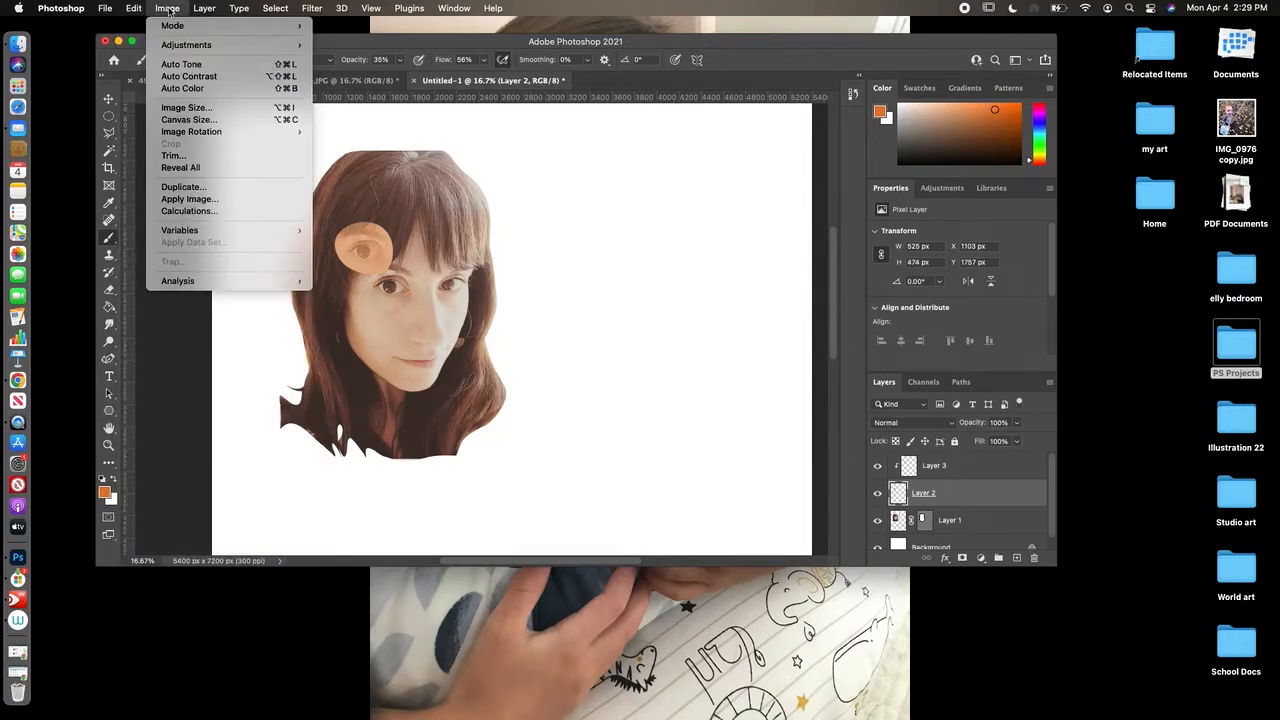
{"action": "left_click", "coordinate": [188, 77]}
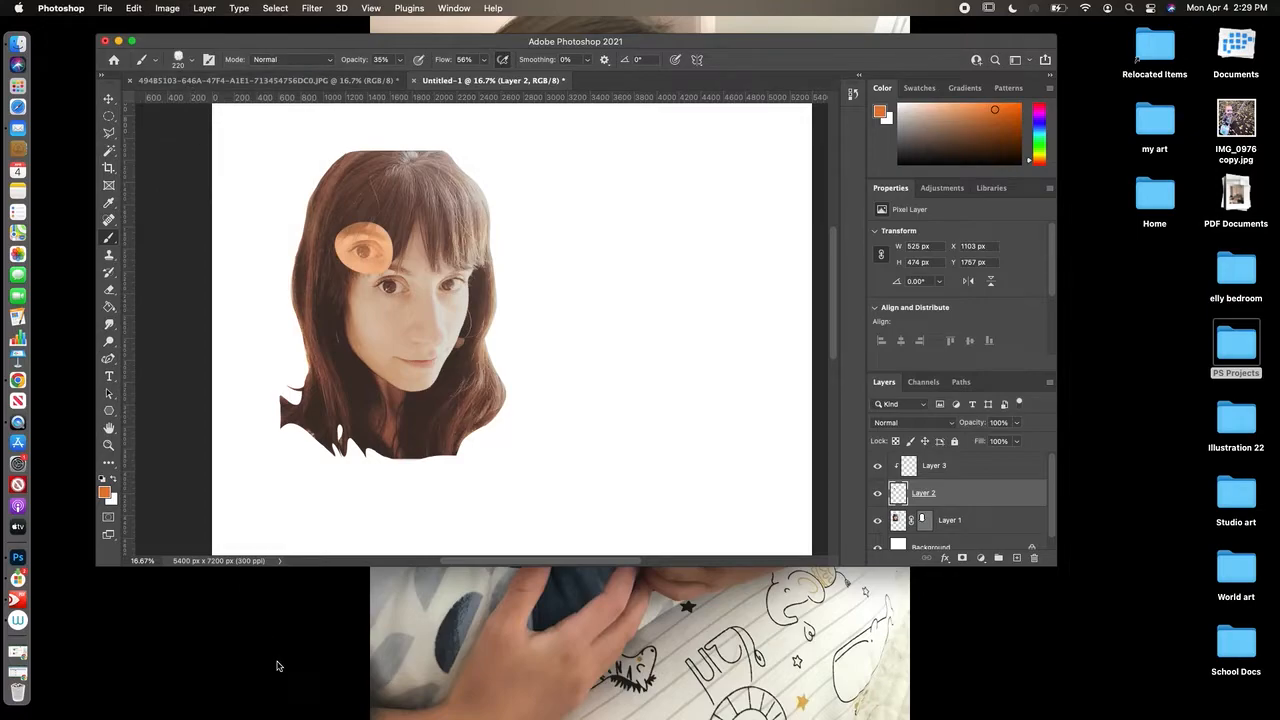
Step: Apply Levels to the pasted eye layer with the black input level set to 113
{"action": "left_click", "coordinate": [170, 8]}
{"action": "mouse_move", "coordinate": [221, 50]}
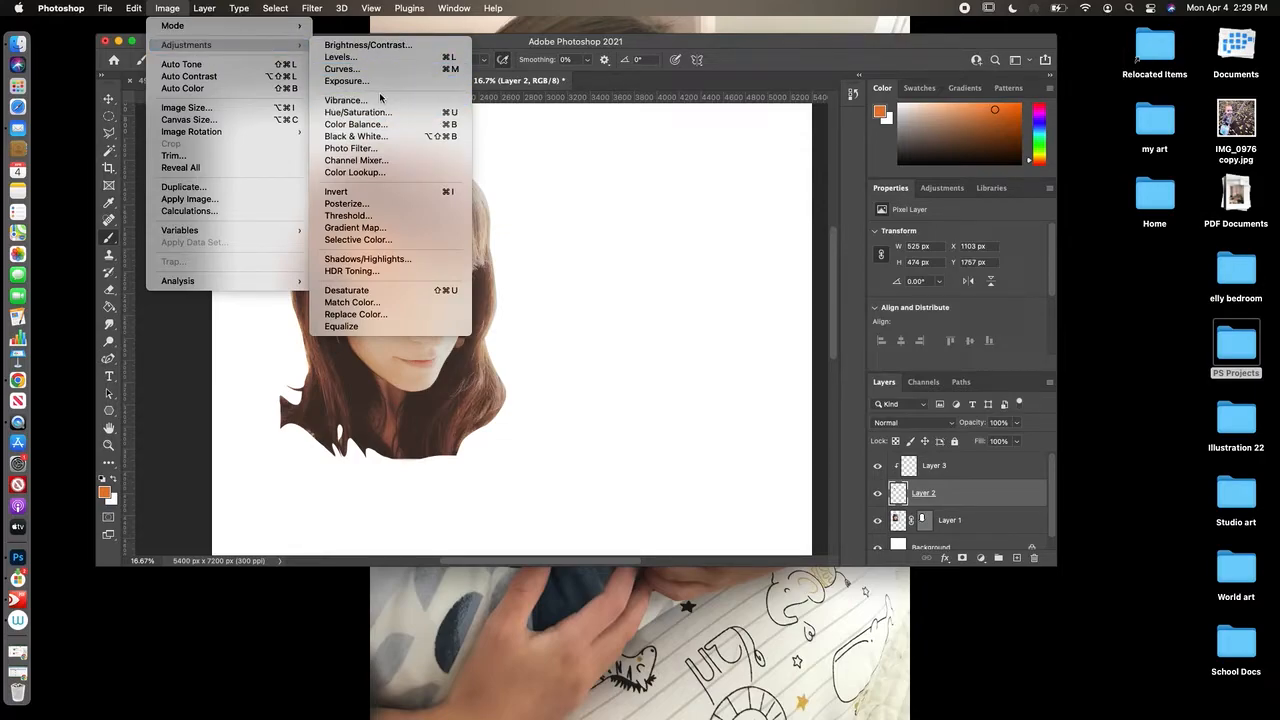
{"action": "left_click", "coordinate": [376, 62]}
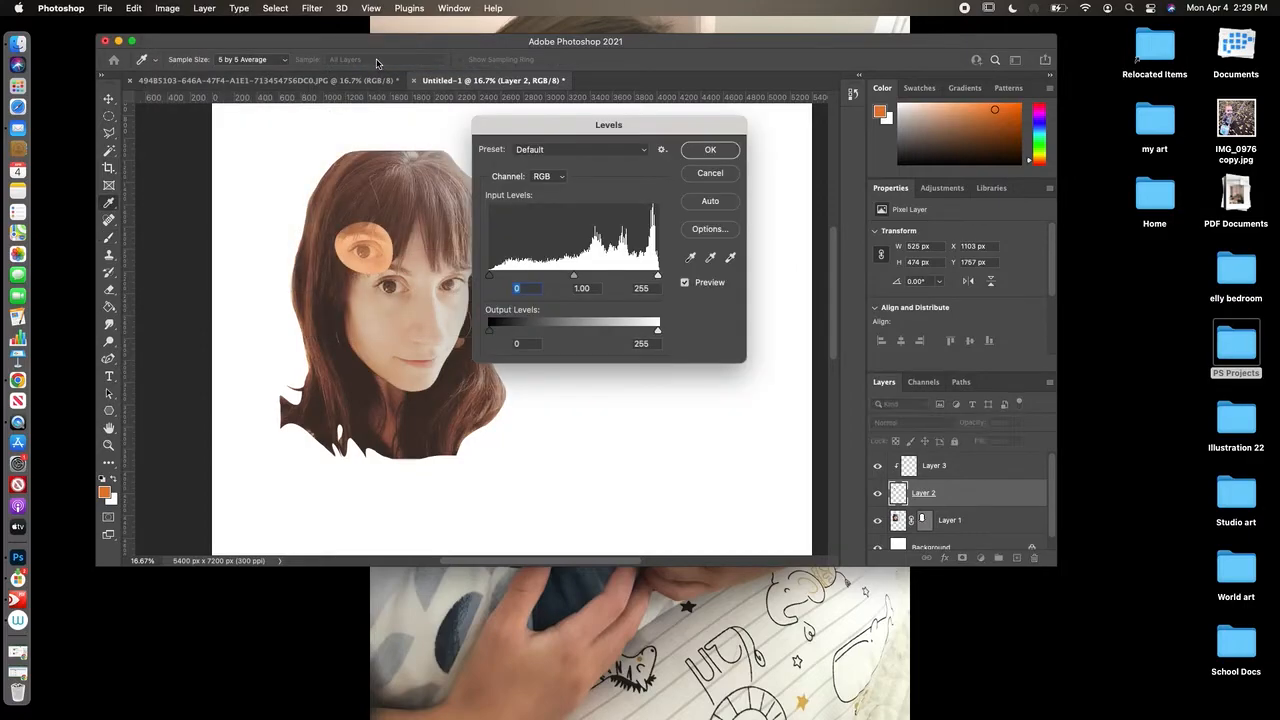
{"action": "mouse_move", "coordinate": [660, 277]}
{"action": "left_mouse_down"}
{"action": "mouse_move", "coordinate": [606, 277]}
{"action": "mouse_move", "coordinate": [660, 277]}
{"action": "left_mouse_up"}
{"action": "left_click_drag", "start_coordinate": [490, 276], "coordinate": [562, 277]}
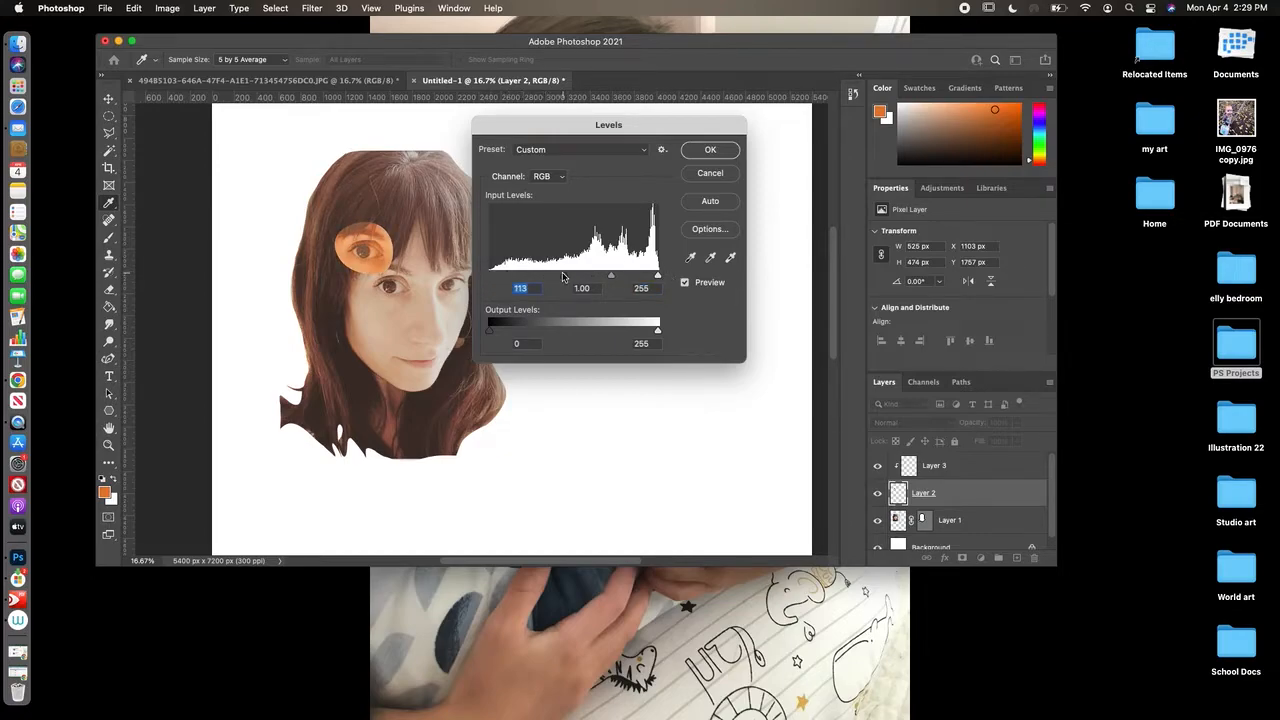
{"action": "left_click", "coordinate": [716, 150]}
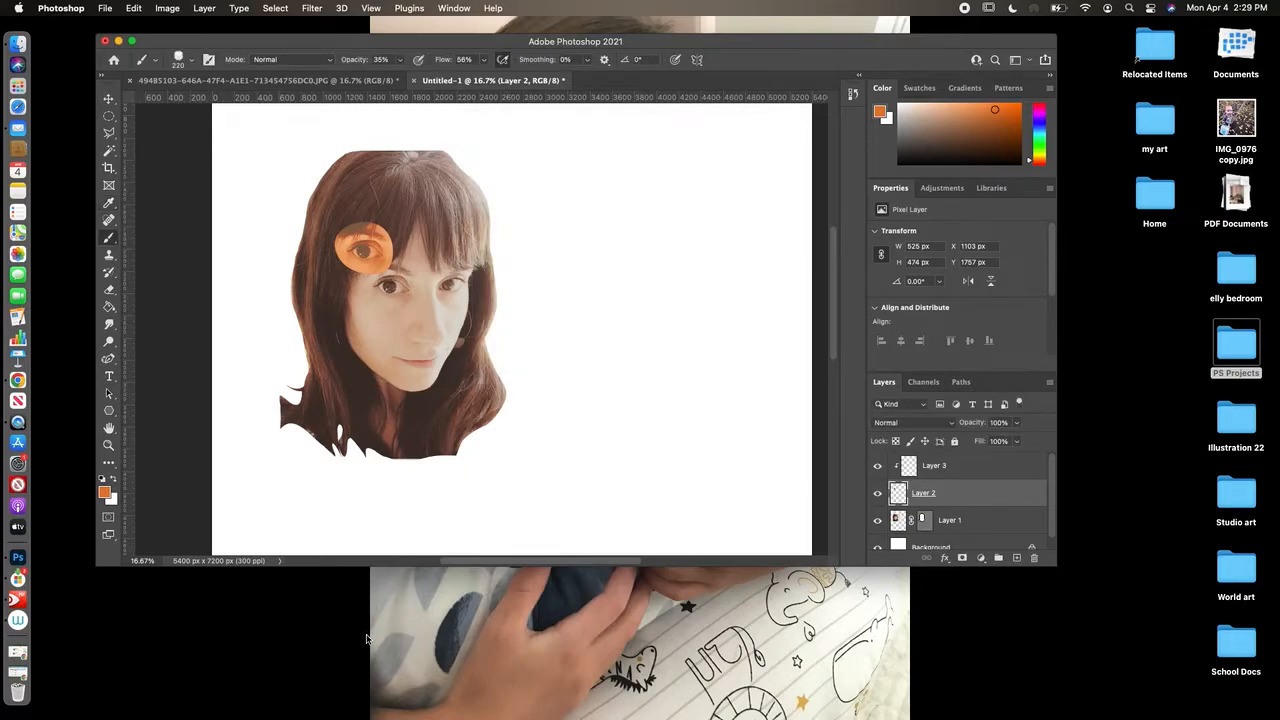
Step: Try to duplicate the orange color layer by copying and pasting it, and revert to the Levels state in the history
{"action": "left_click", "coordinate": [978, 468]}
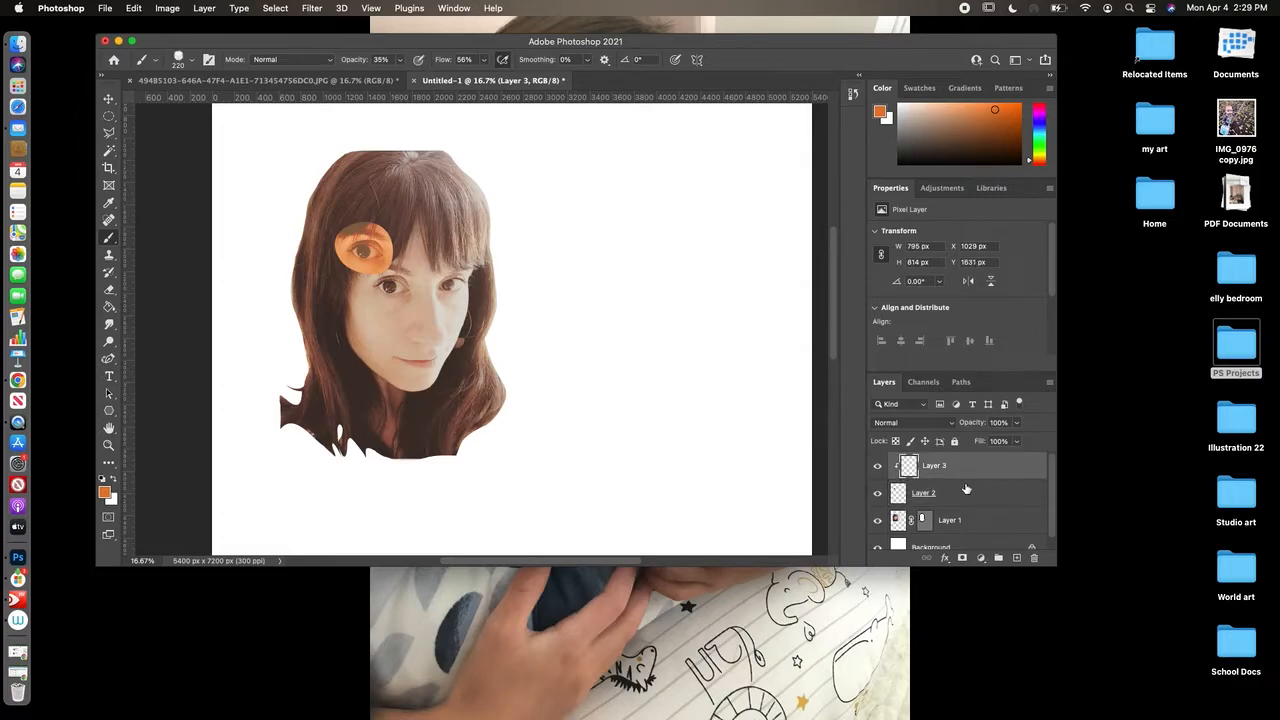
{"action": "left_click", "coordinate": [136, 9]}
{"action": "left_click", "coordinate": [166, 102]}
{"action": "left_click", "coordinate": [133, 8]}
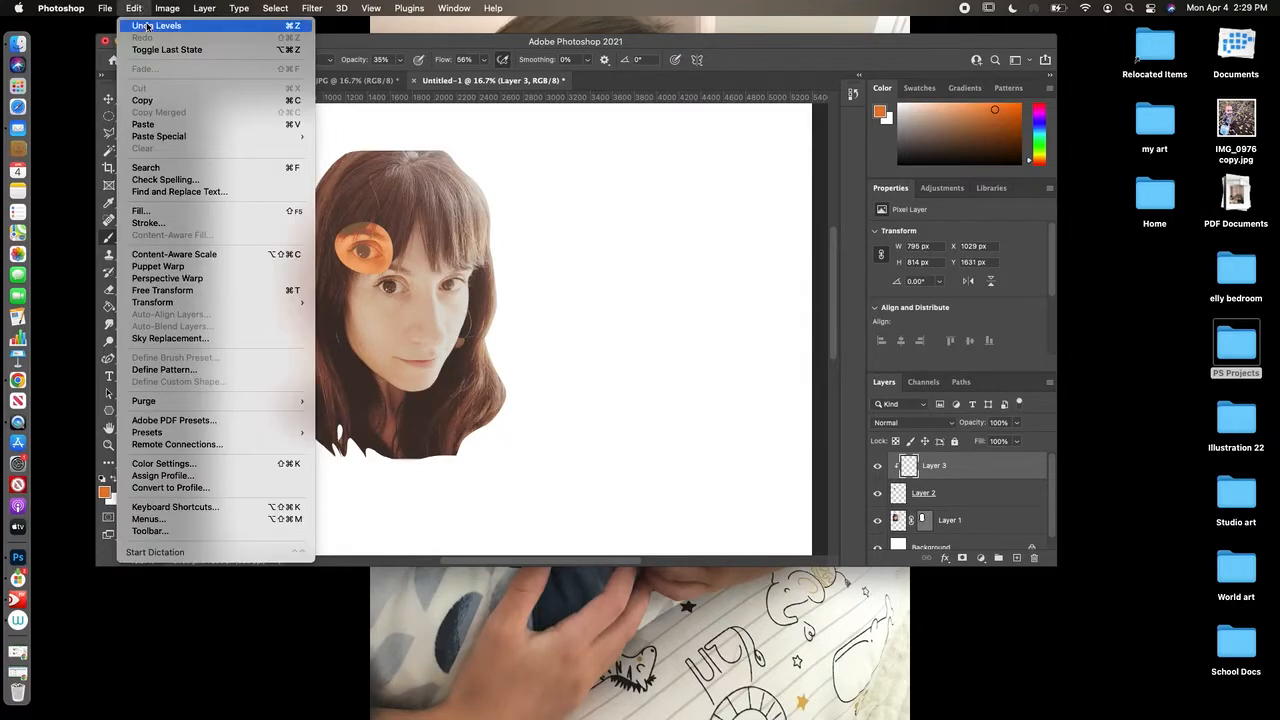
{"action": "left_click", "coordinate": [146, 124]}
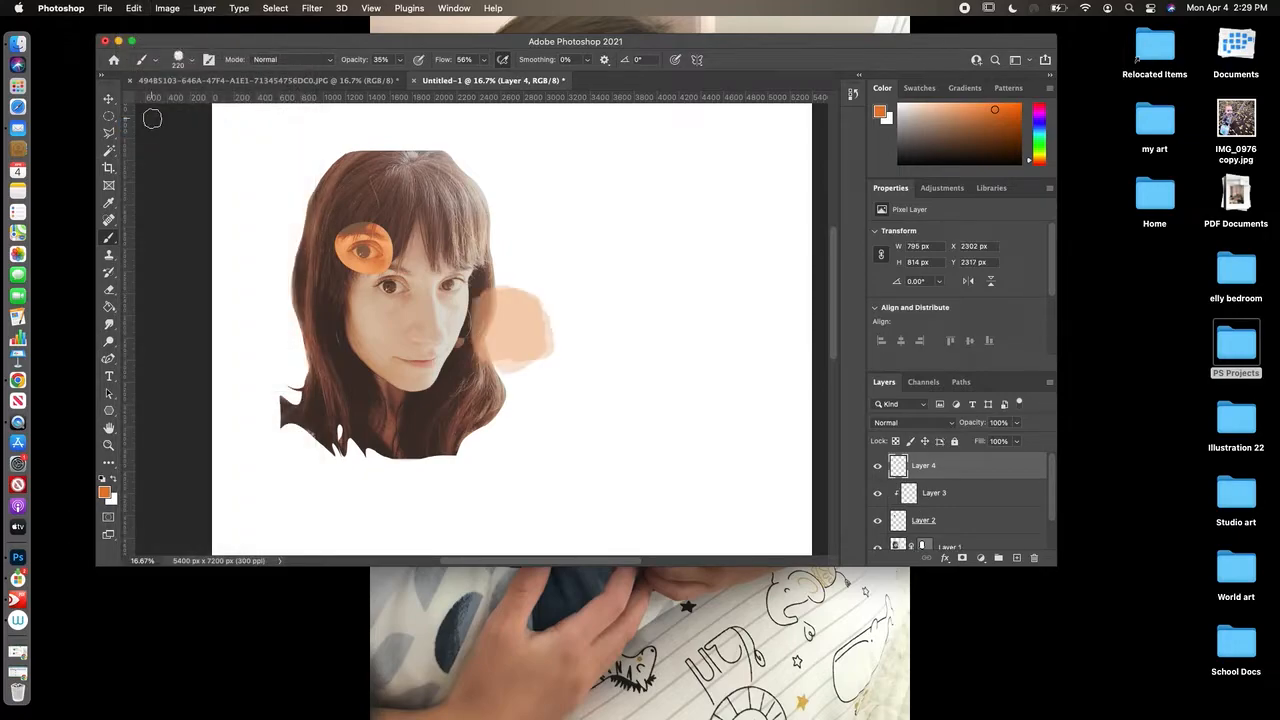
{"action": "left_click", "coordinate": [852, 93]}
{"action": "left_click", "coordinate": [805, 139]}
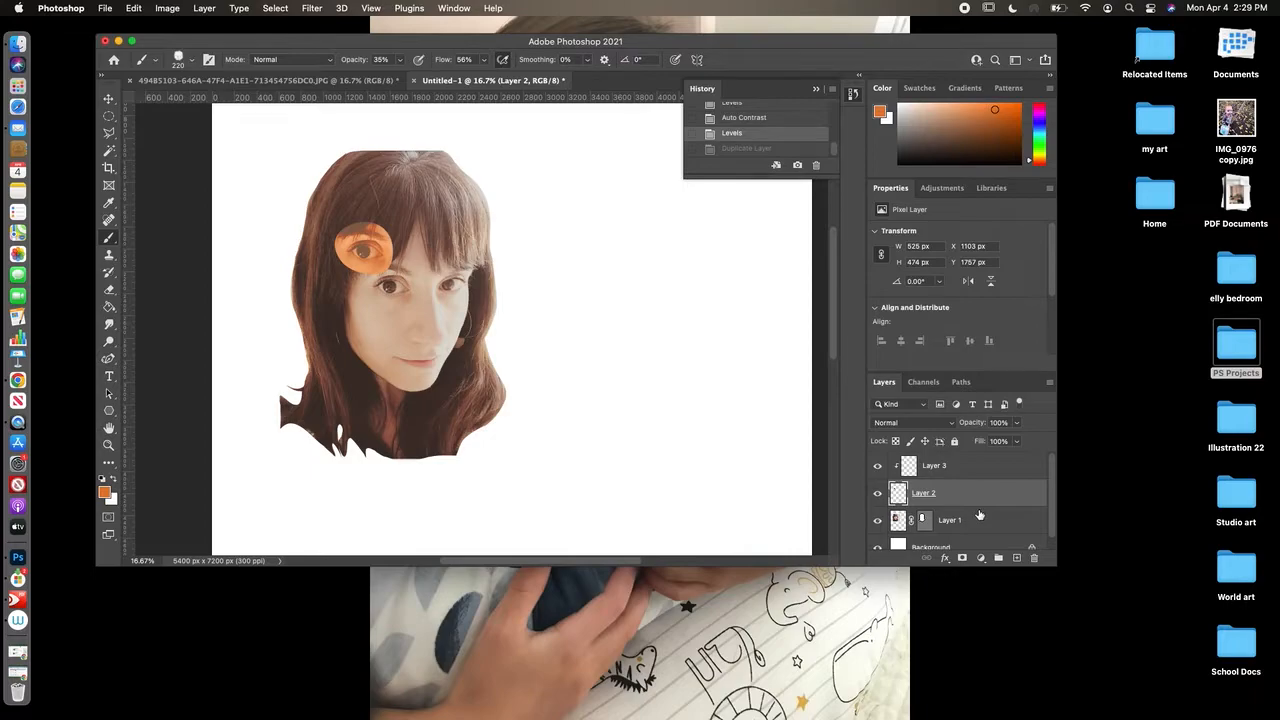
Step: Copy the selected eye from the photo into Untitled-1 and place it as a hidden layer above the orange color layer
{"action": "left_click", "coordinate": [360, 80]}
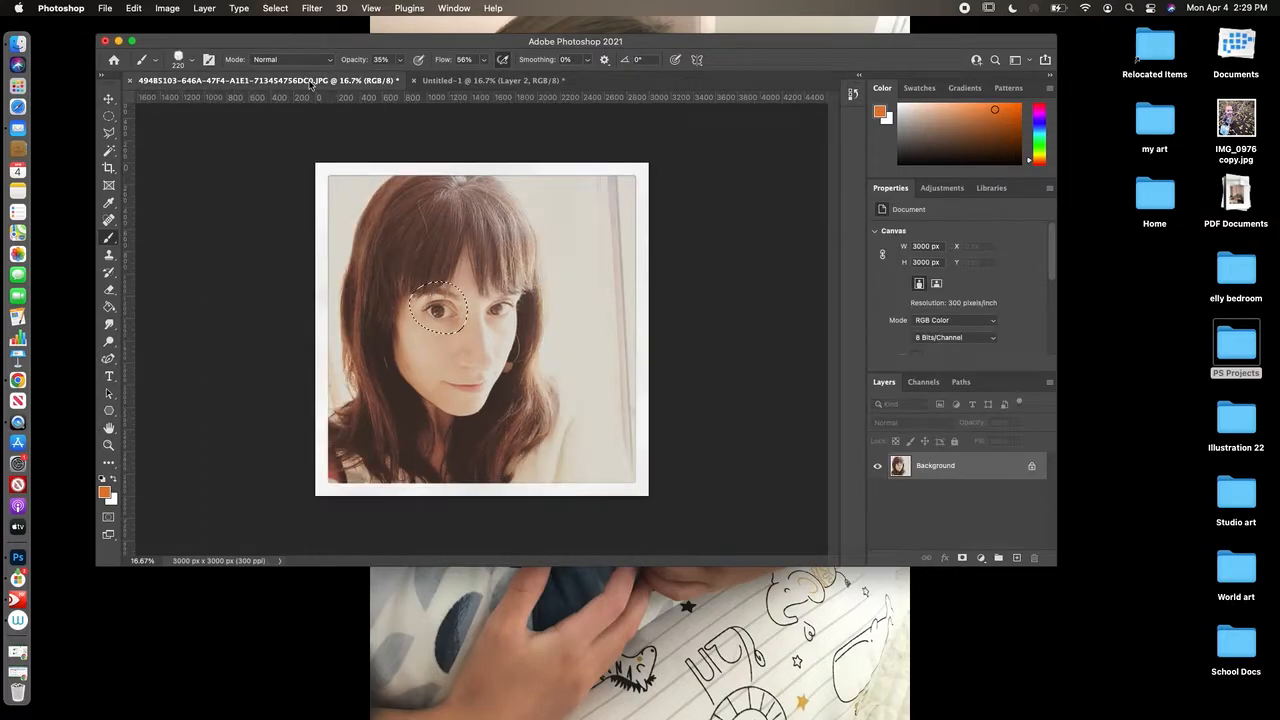
{"action": "left_click", "coordinate": [133, 8]}
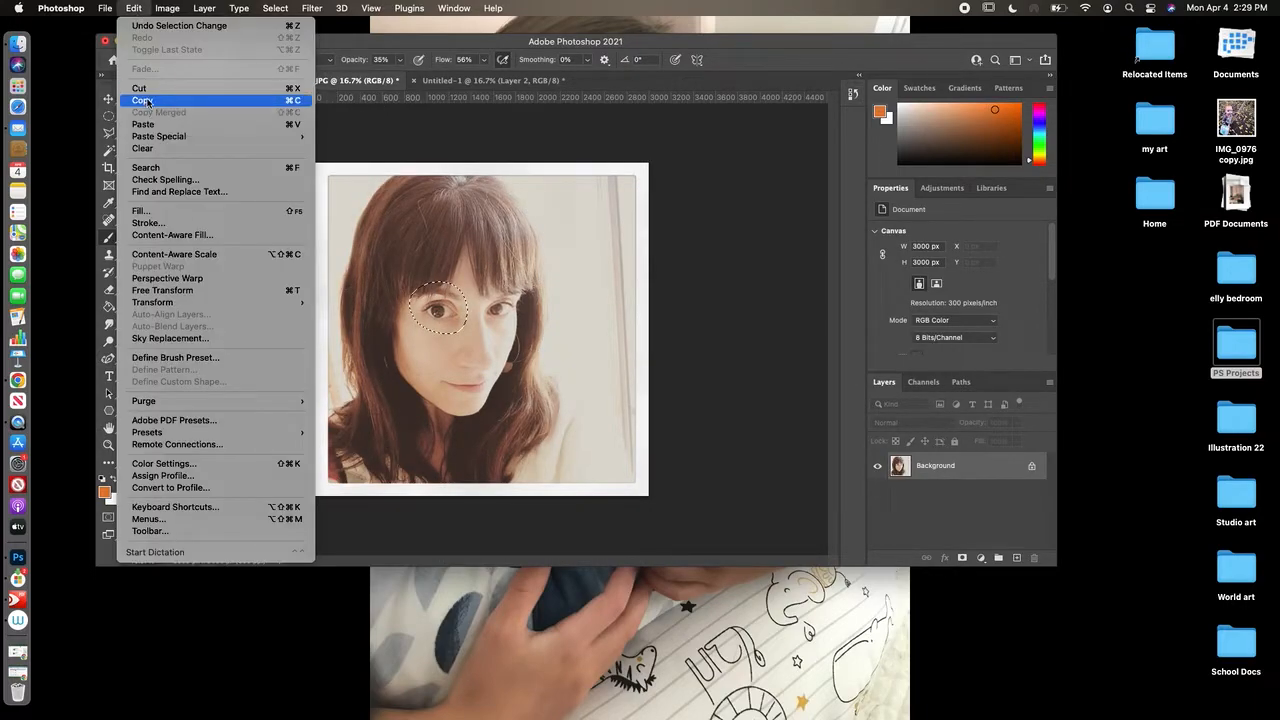
{"action": "left_click", "coordinate": [143, 100]}
{"action": "left_click", "coordinate": [430, 79]}
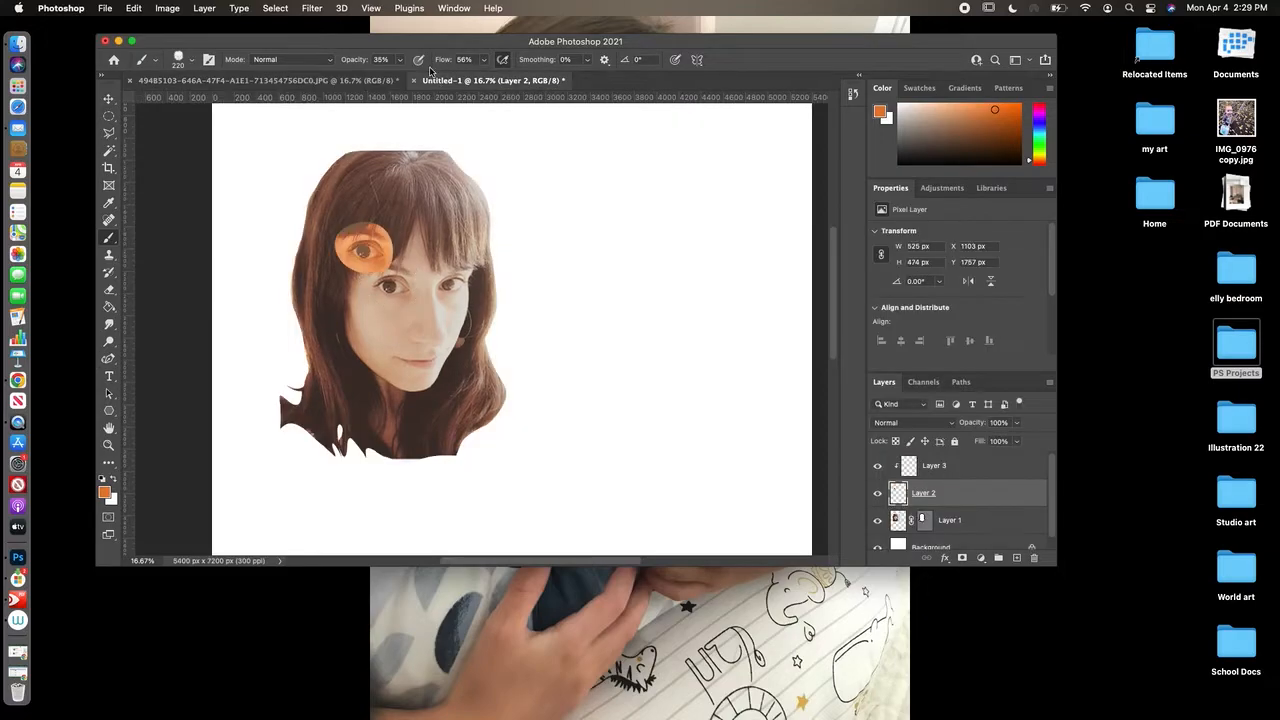
{"action": "left_click", "coordinate": [131, 8]}
{"action": "left_click", "coordinate": [176, 120]}
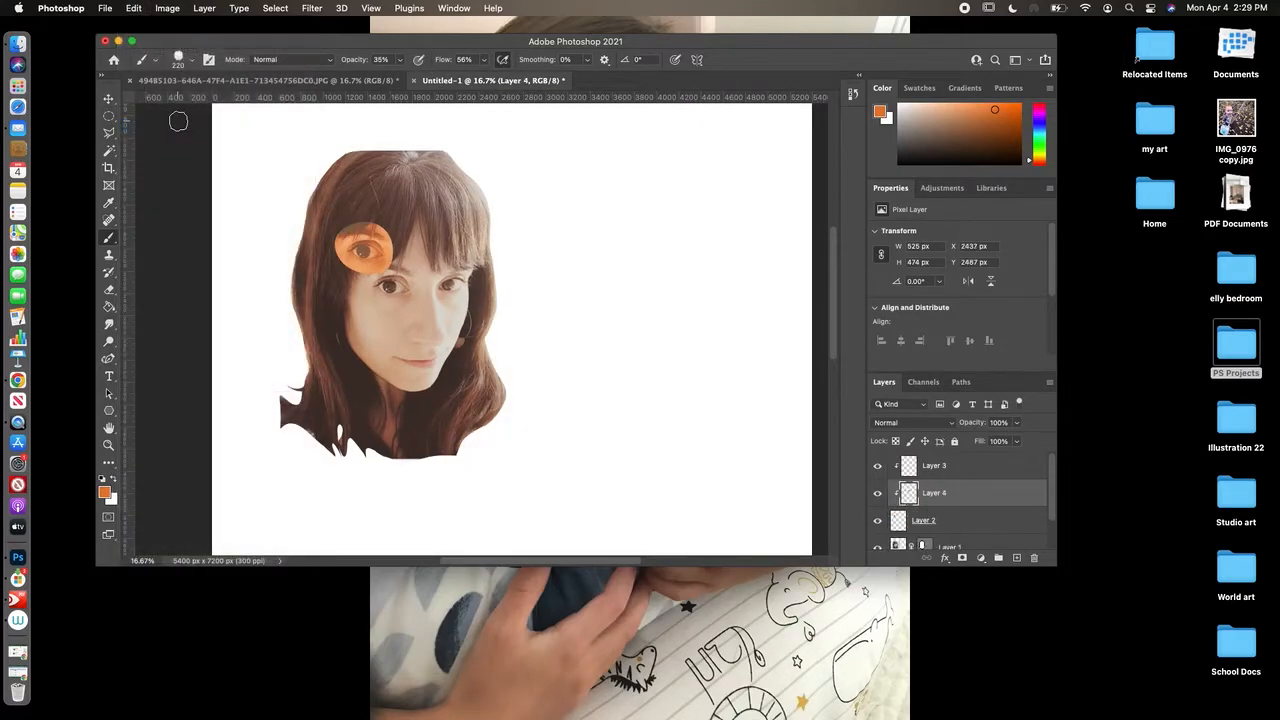
{"action": "left_click_drag", "start_coordinate": [966, 494], "coordinate": [970, 457]}
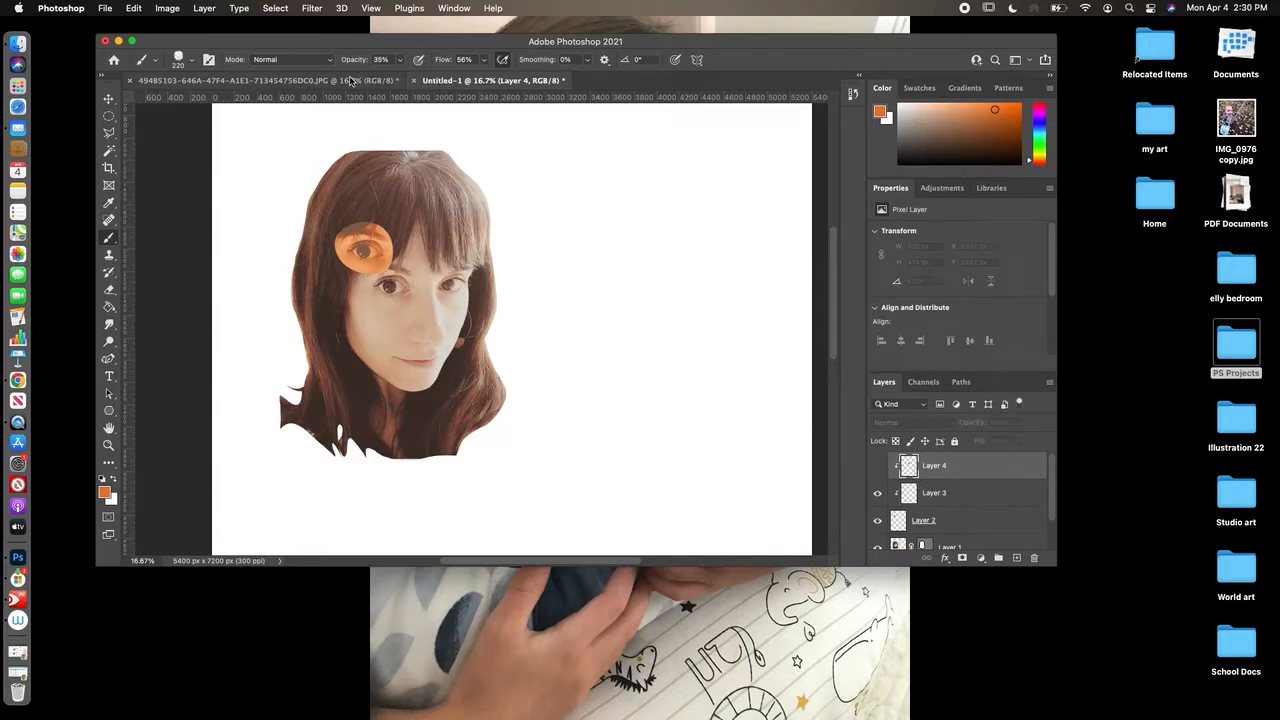
Step: Cut the selected eye out of the photo's background and paste it as a separate layer in the photo document
{"action": "left_click", "coordinate": [280, 80]}
{"action": "left_click", "coordinate": [133, 9]}
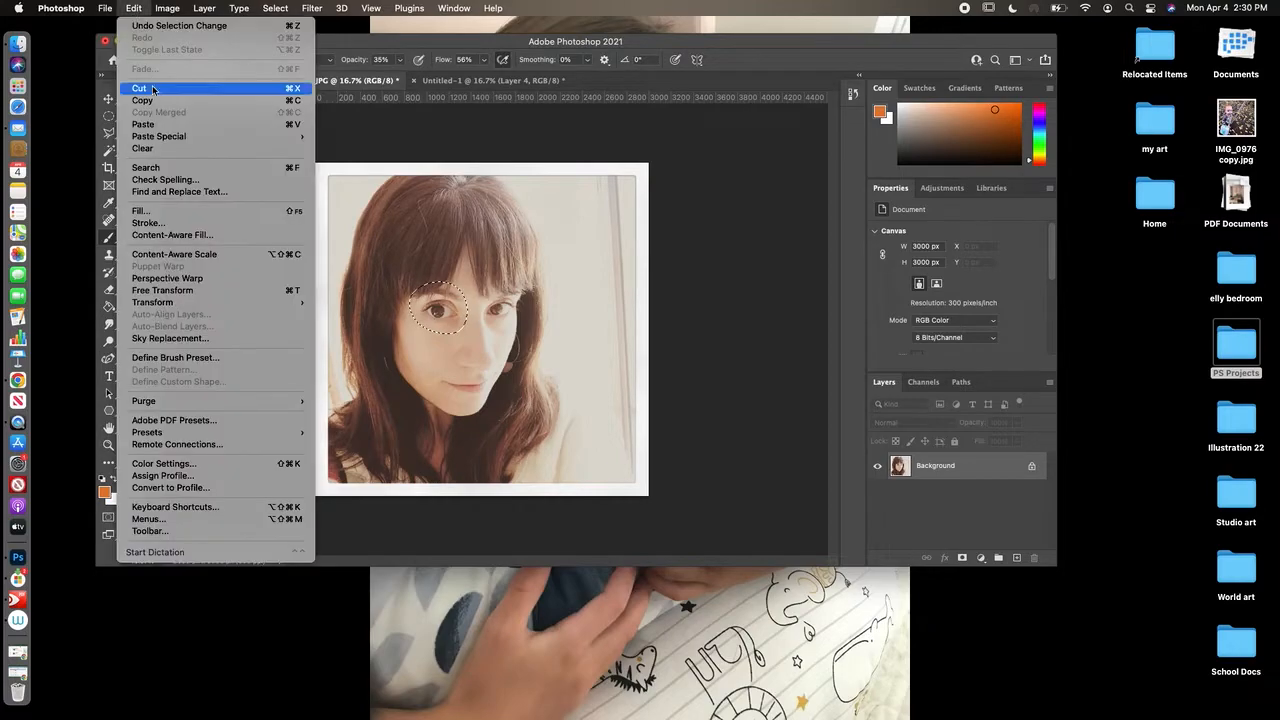
{"action": "left_click", "coordinate": [151, 89]}
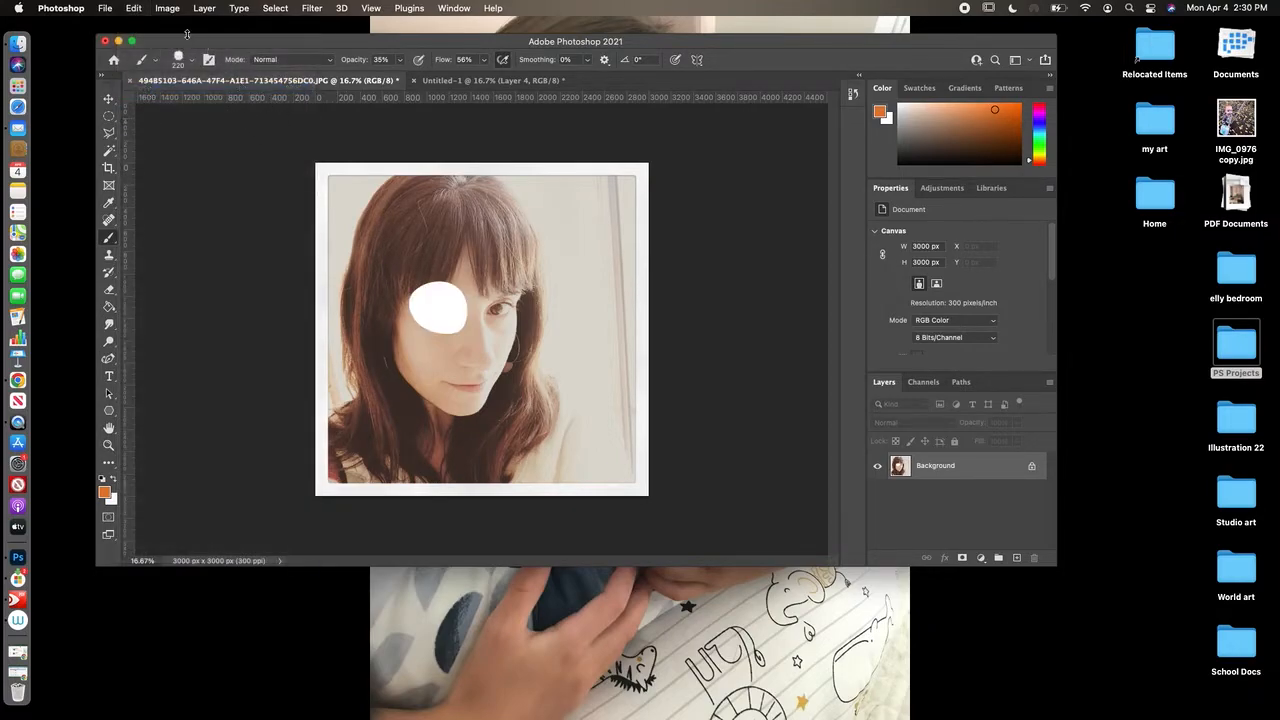
{"action": "left_click", "coordinate": [133, 9]}
{"action": "left_click", "coordinate": [458, 85]}
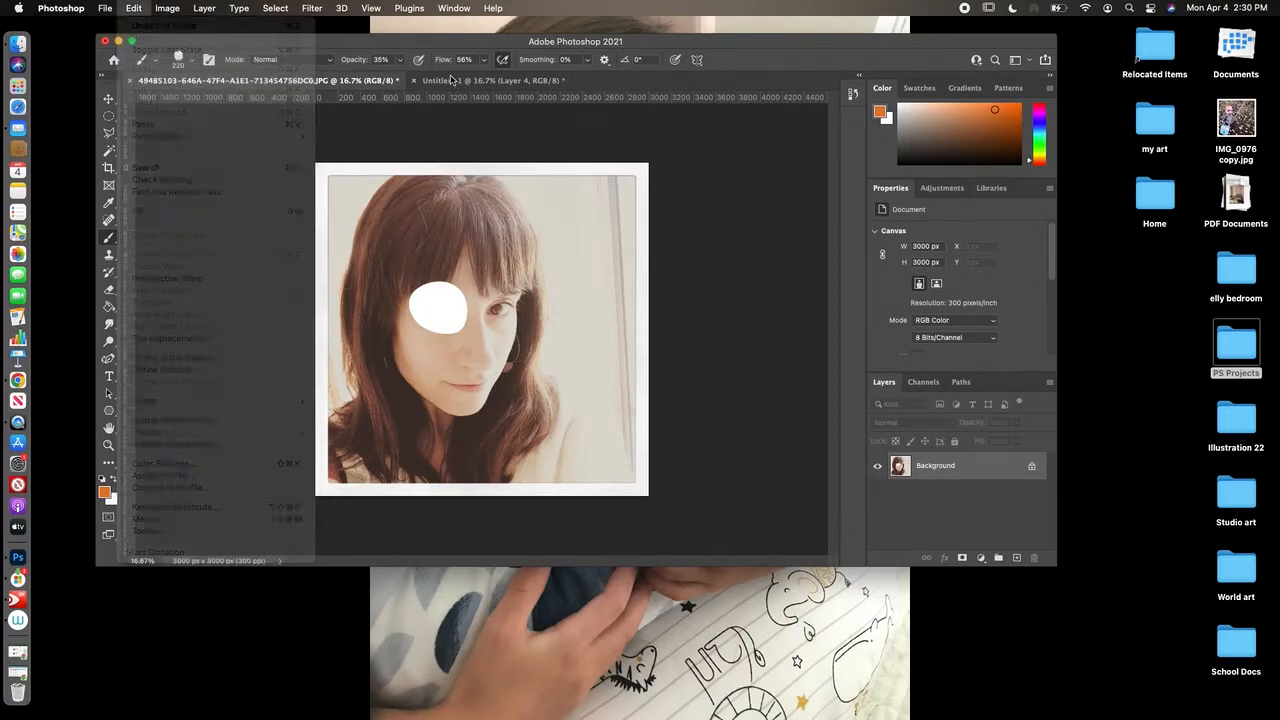
{"action": "left_click", "coordinate": [138, 9]}
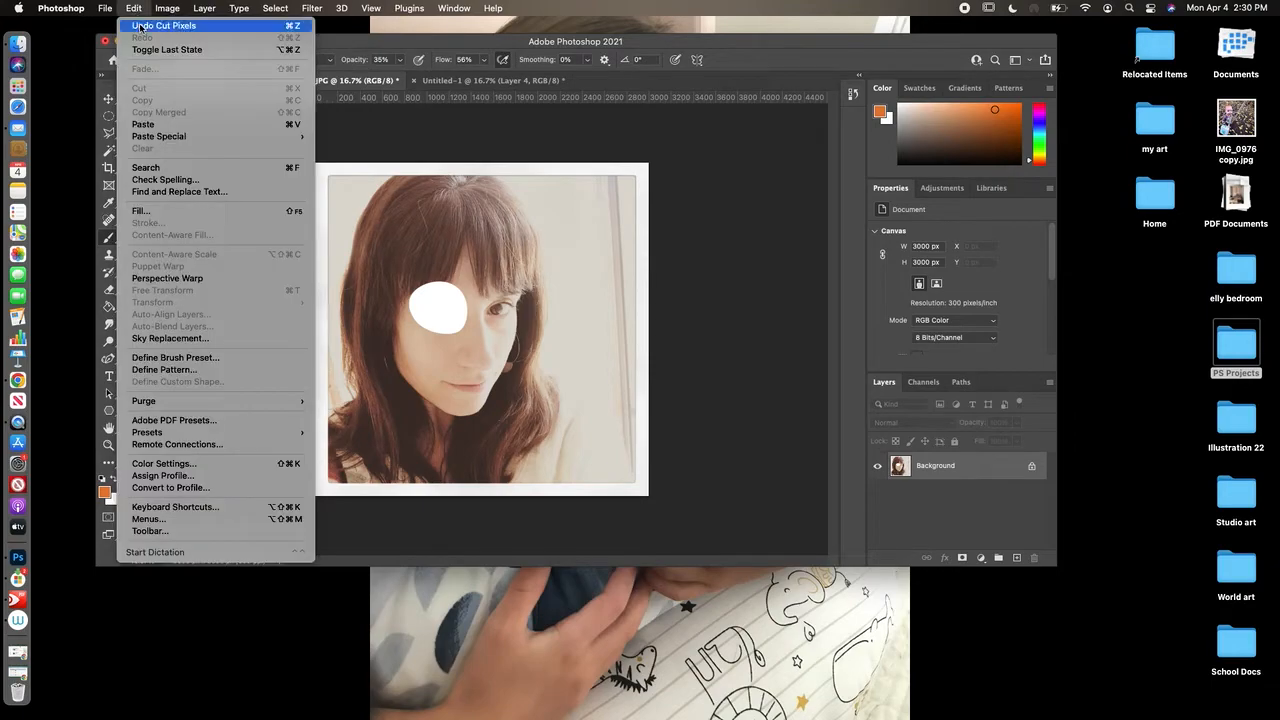
{"action": "left_click", "coordinate": [157, 122]}
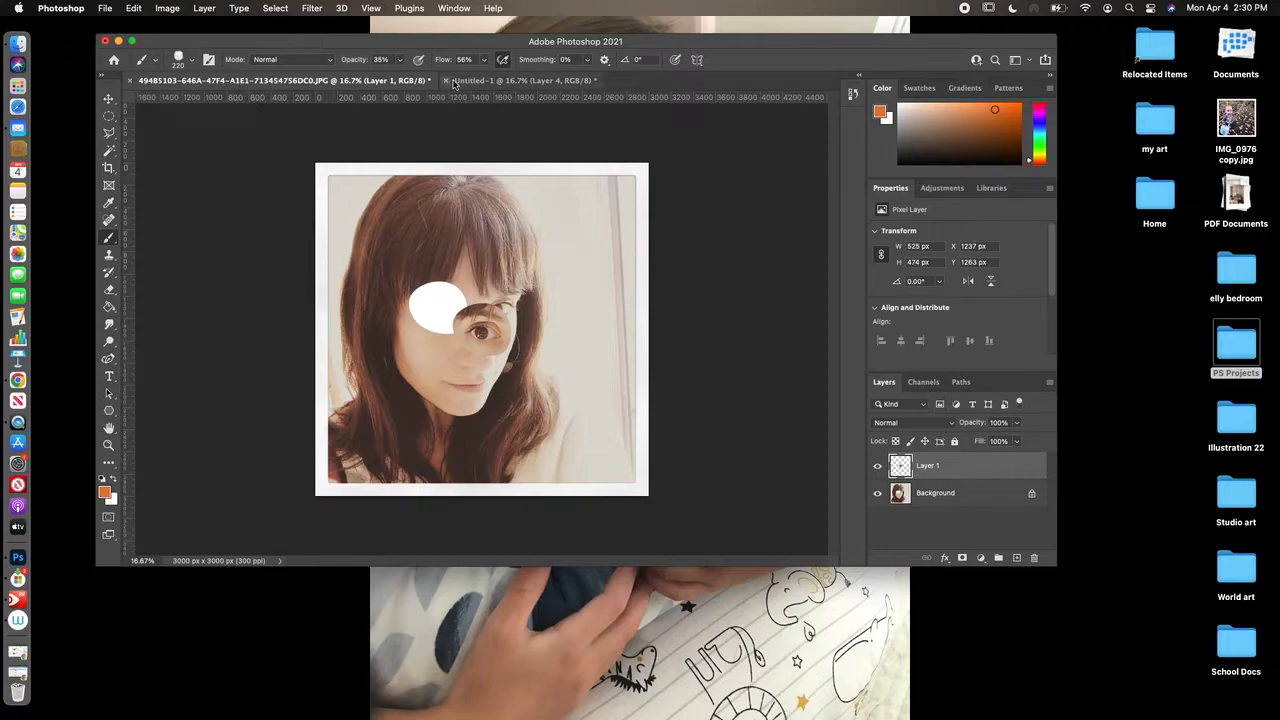
Step: Paste the cut eye into Untitled-1 and move it onto the hair beside the face, at about X 767 px, Y 2115 px
{"action": "left_click", "coordinate": [480, 80]}
{"action": "left_click", "coordinate": [134, 8]}
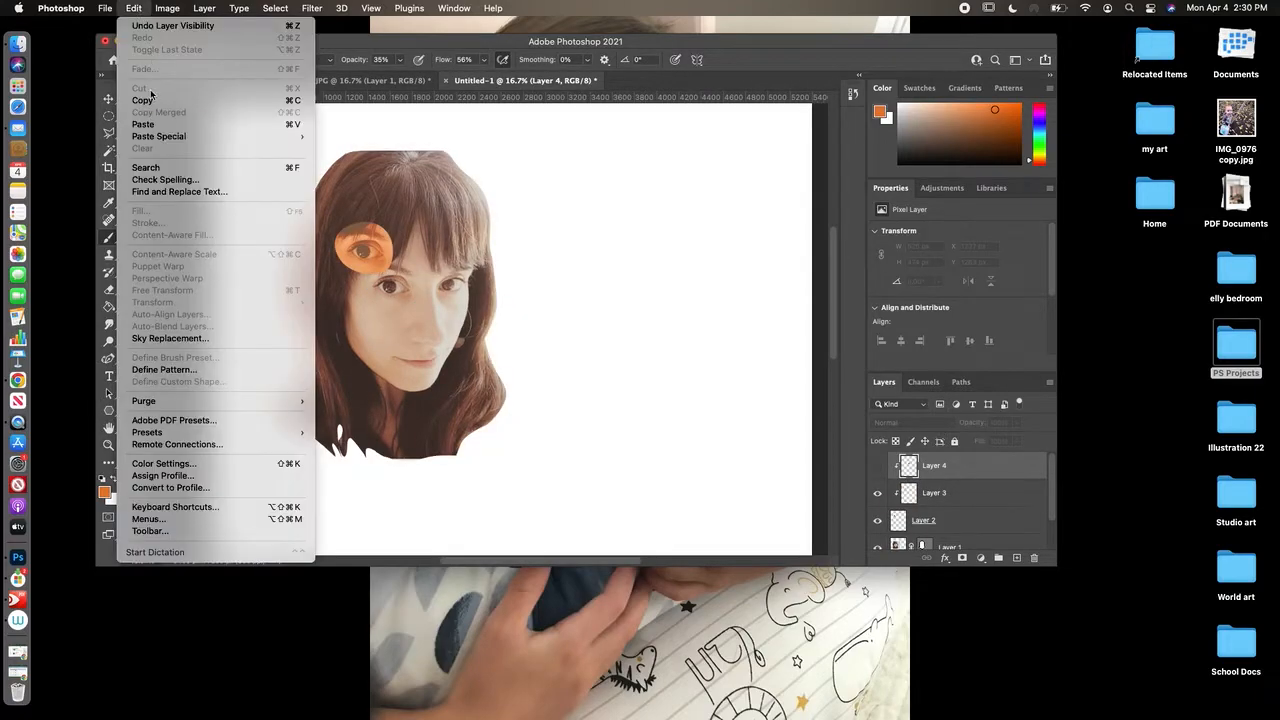
{"action": "left_click", "coordinate": [155, 124]}
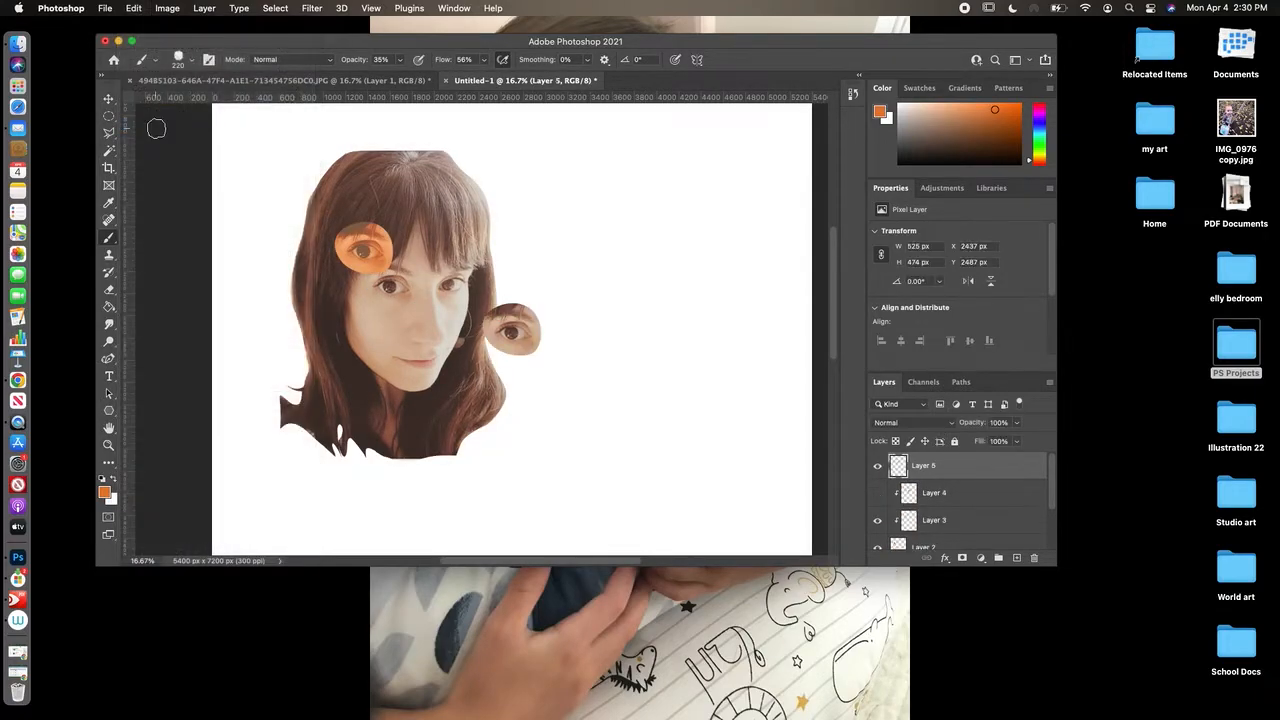
{"action": "left_click", "coordinate": [113, 100]}
{"action": "left_click_drag", "start_coordinate": [526, 346], "coordinate": [343, 306]}
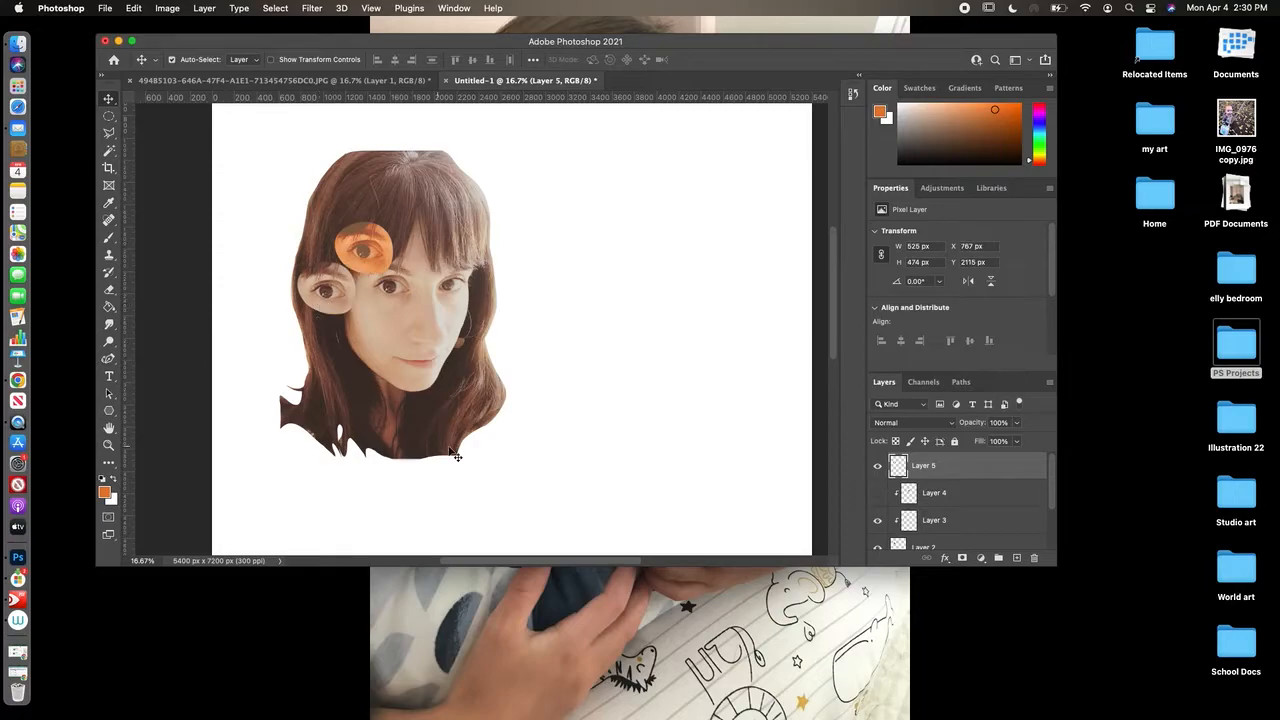
Step: Paste another copy of the eye and move it below the previous one, at about X 841 px, Y 2683 px
{"action": "left_click", "coordinate": [133, 8]}
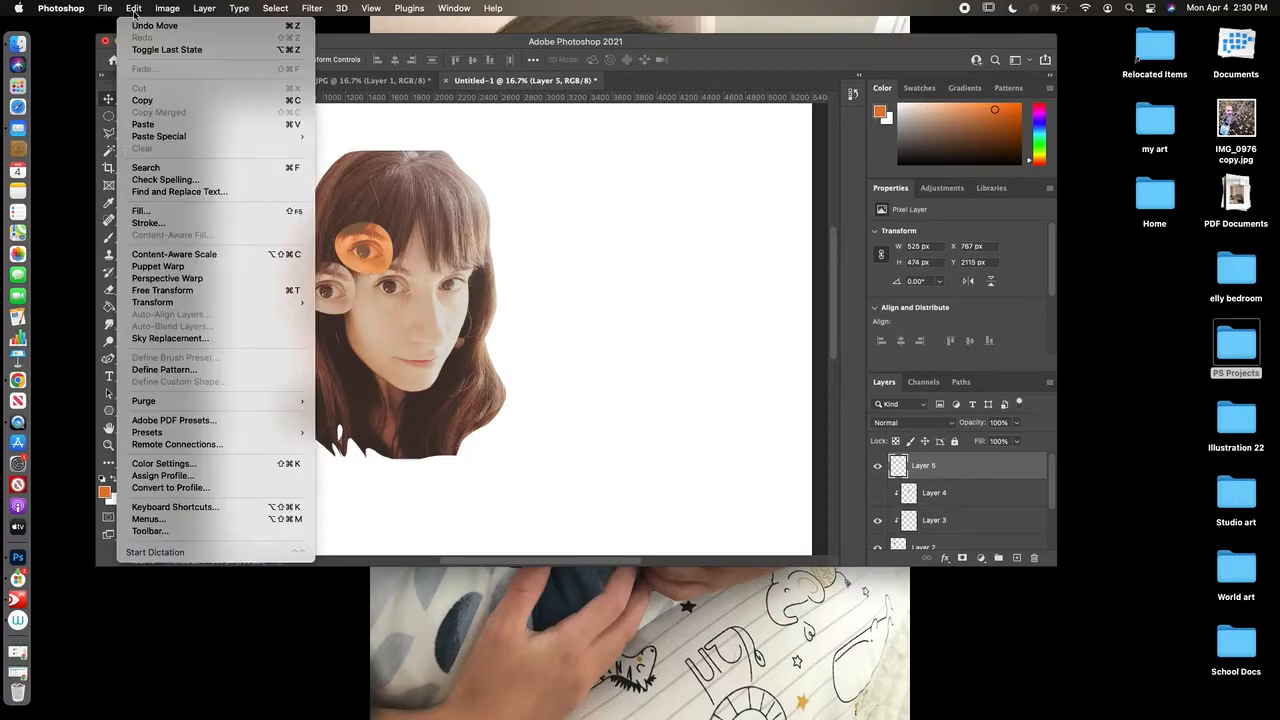
{"action": "left_click", "coordinate": [157, 124]}
{"action": "left_click_drag", "start_coordinate": [528, 342], "coordinate": [351, 364]}
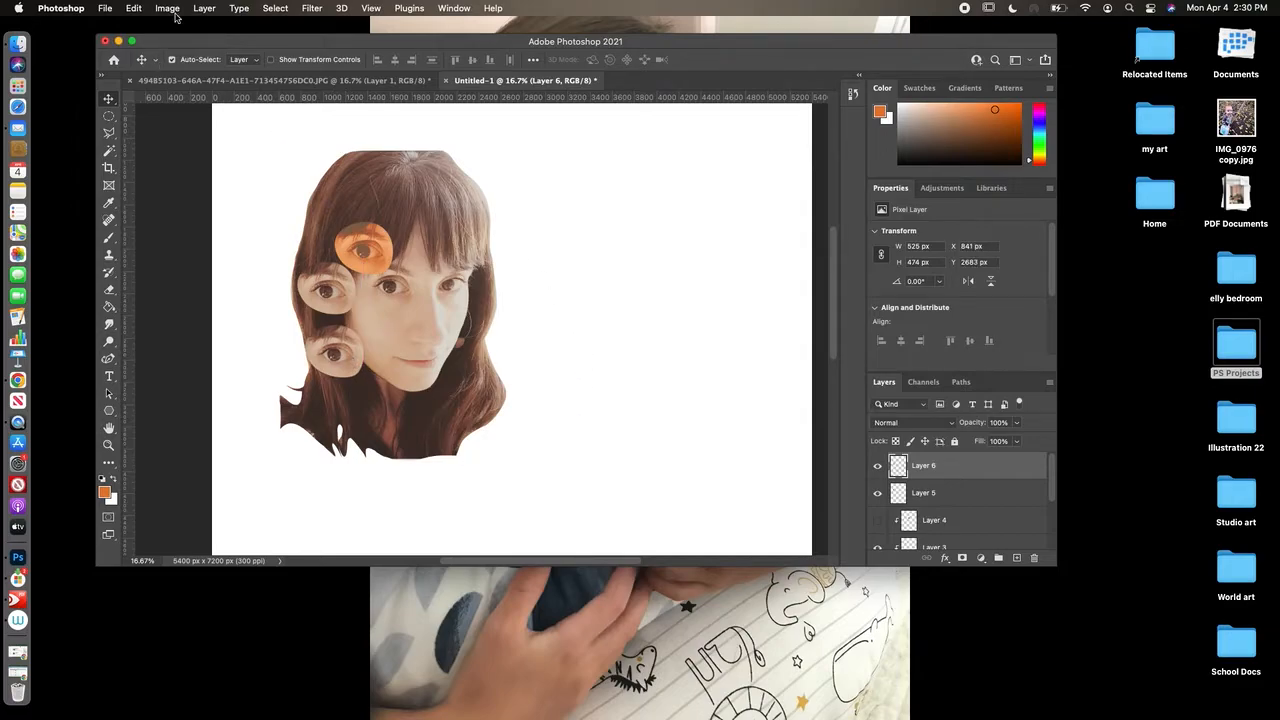
Step: Paste another copy of the cut eye and move it onto the lower hair, below the other two plain eyes
{"action": "left_click", "coordinate": [136, 9]}
{"action": "left_click", "coordinate": [160, 124]}
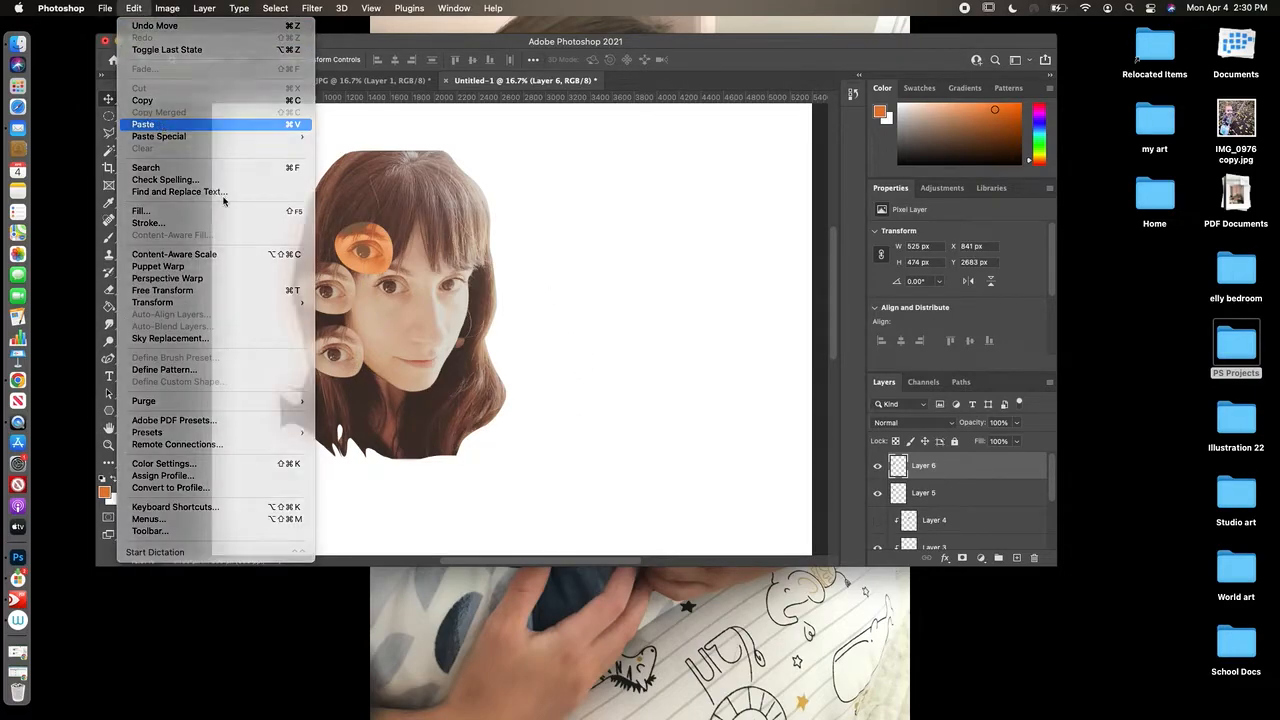
{"action": "left_click_drag", "start_coordinate": [545, 346], "coordinate": [385, 420]}
Step: Merge the clipped orange color layer down into its eye layer and move the orange eye to about X 1030 px, Y 1641 px
{"action": "left_click_drag", "start_coordinate": [372, 250], "coordinate": [373, 247]}
{"action": "scroll", "coordinate": [1050, 496], "scroll_direction": "down", "scroll_amount": 2}
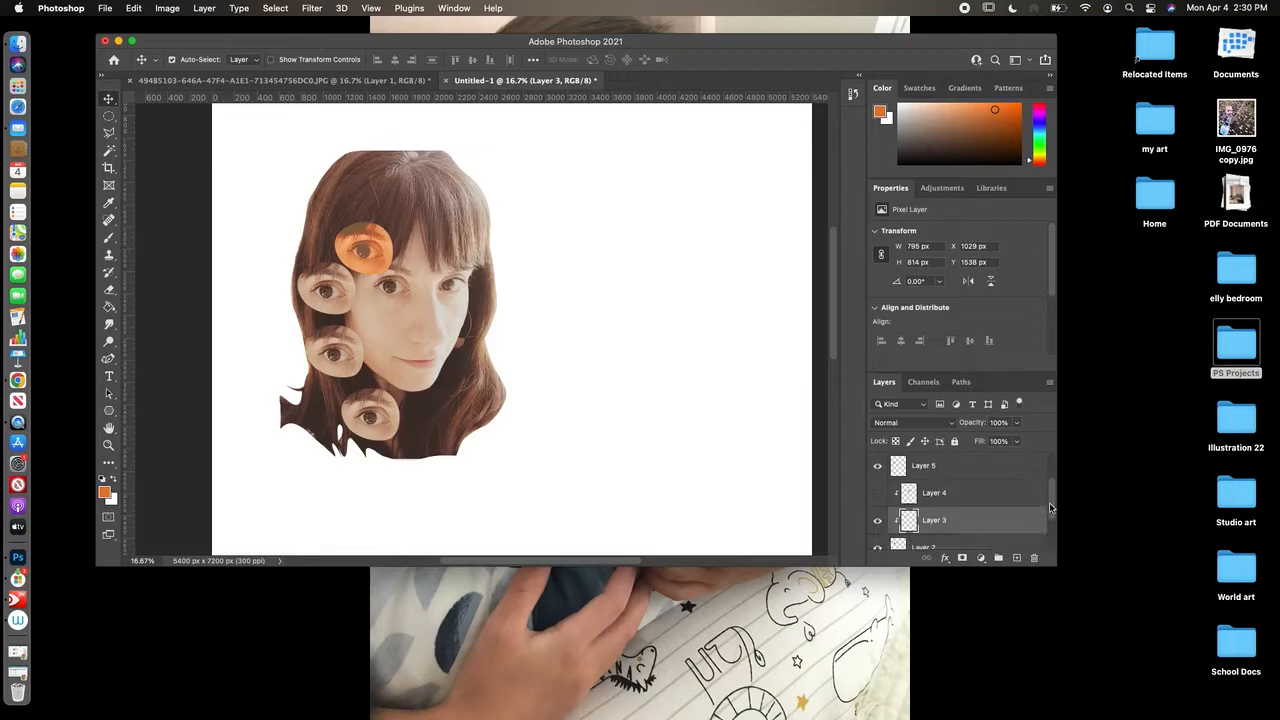
{"action": "left_click", "coordinate": [1009, 522]}
{"action": "left_click_drag", "start_coordinate": [380, 253], "coordinate": [372, 206]}
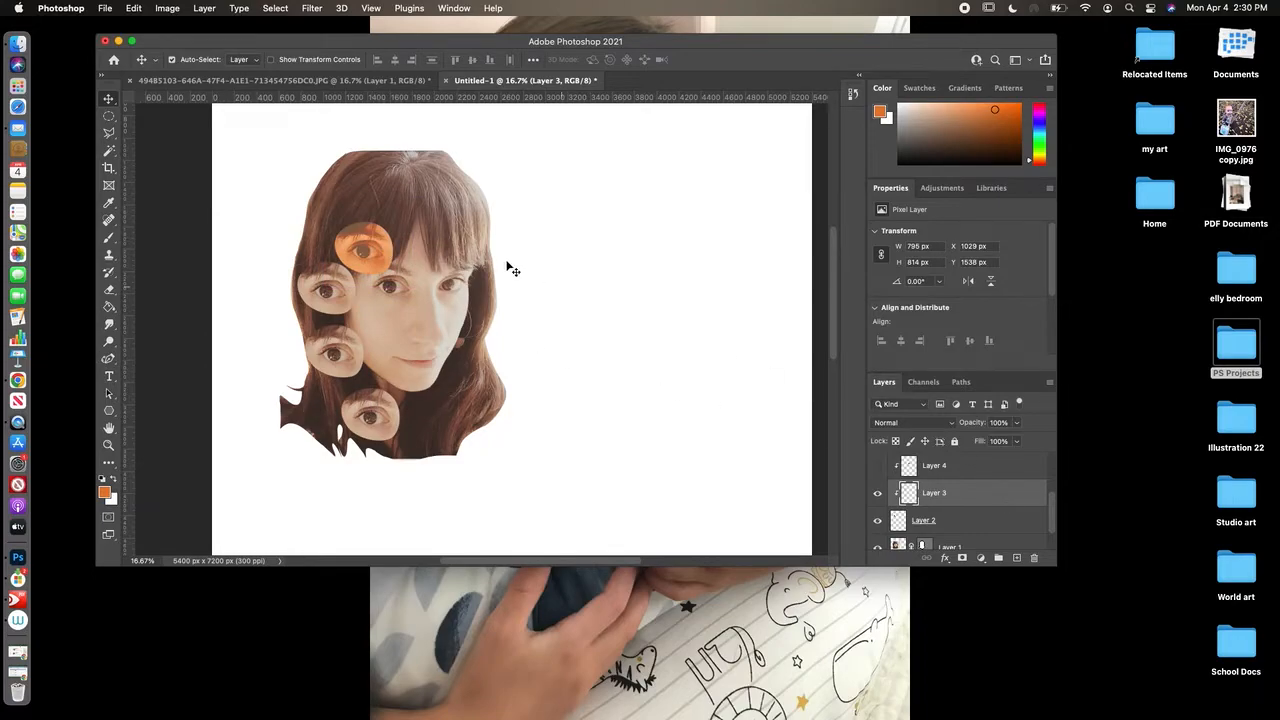
{"action": "left_click", "coordinate": [204, 8]}
{"action": "left_click", "coordinate": [226, 473]}
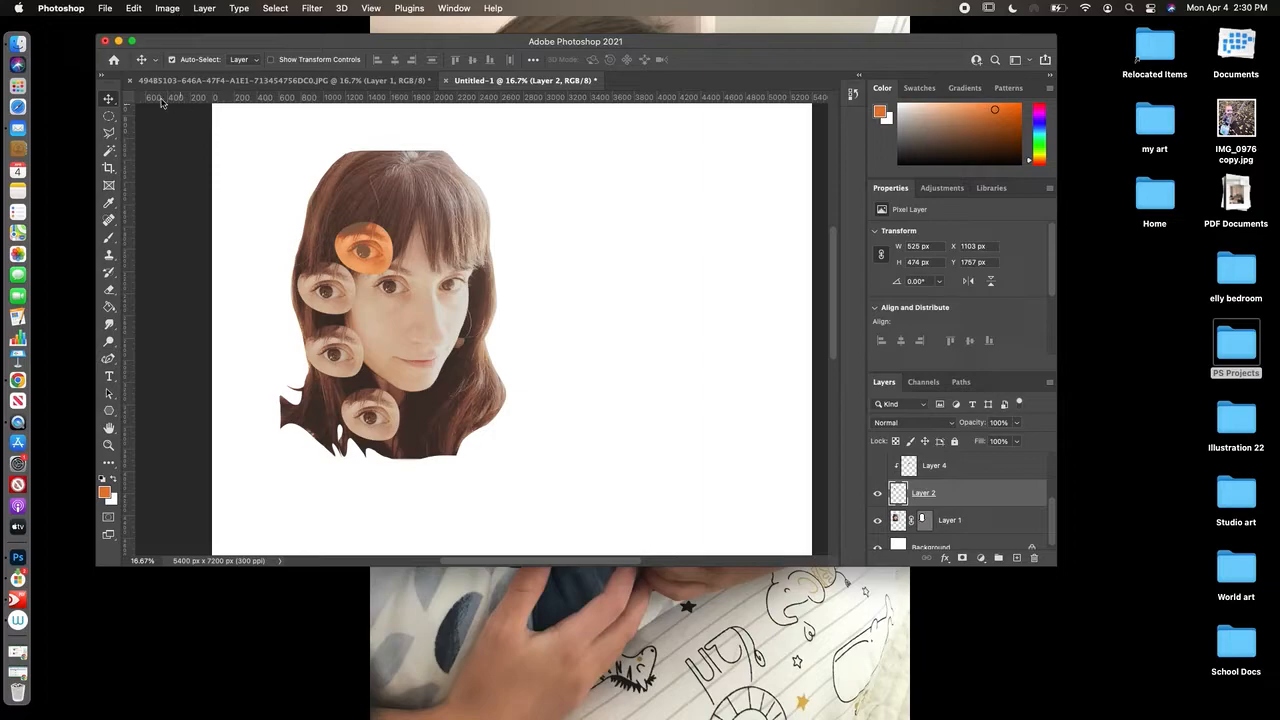
{"action": "left_click_drag", "start_coordinate": [372, 262], "coordinate": [355, 237]}
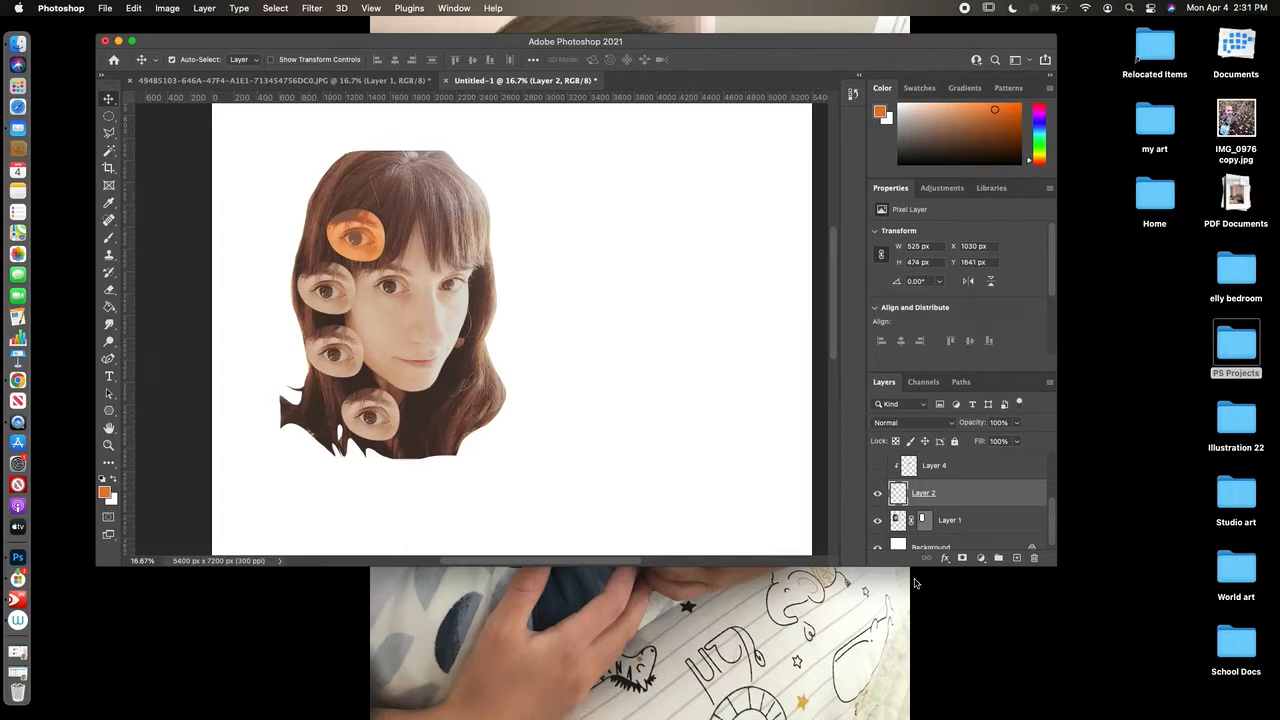
Step: On Layer 1, trace a curvature pen path from the top of the hair down along the nose, mouth and chin to the bottom of the hair
{"action": "left_click", "coordinate": [1004, 529]}
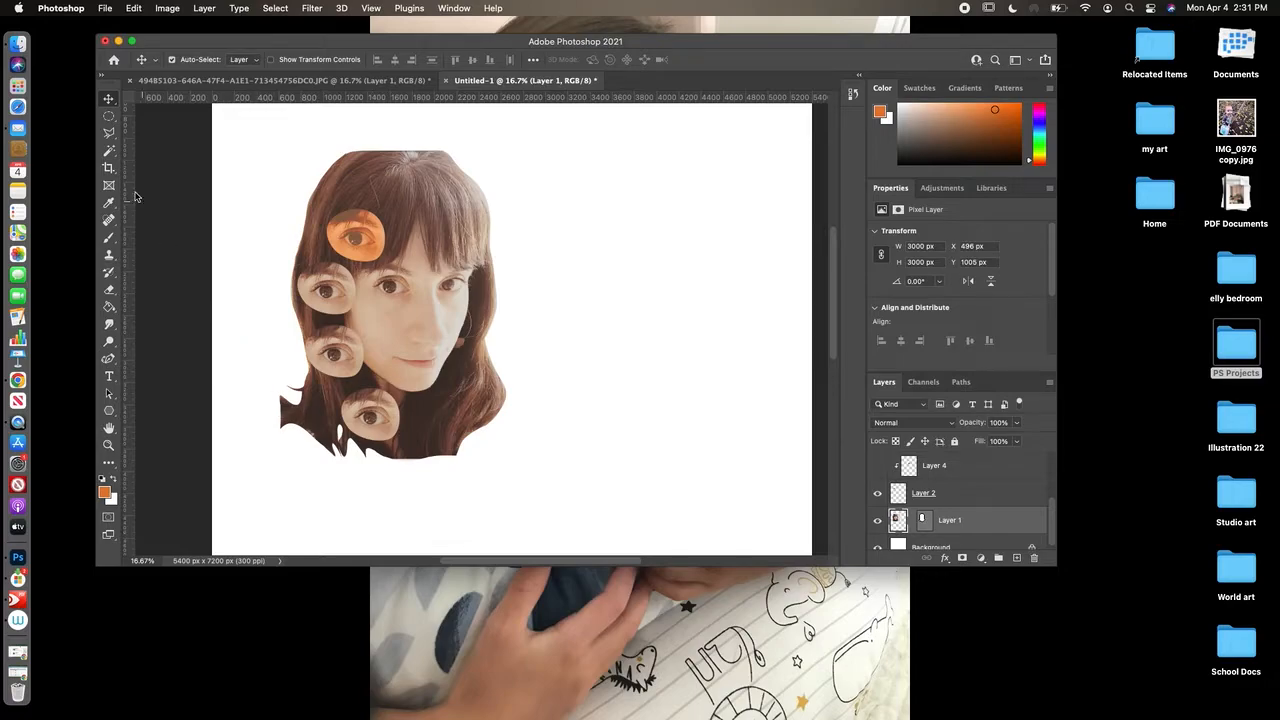
{"action": "left_click", "coordinate": [109, 358]}
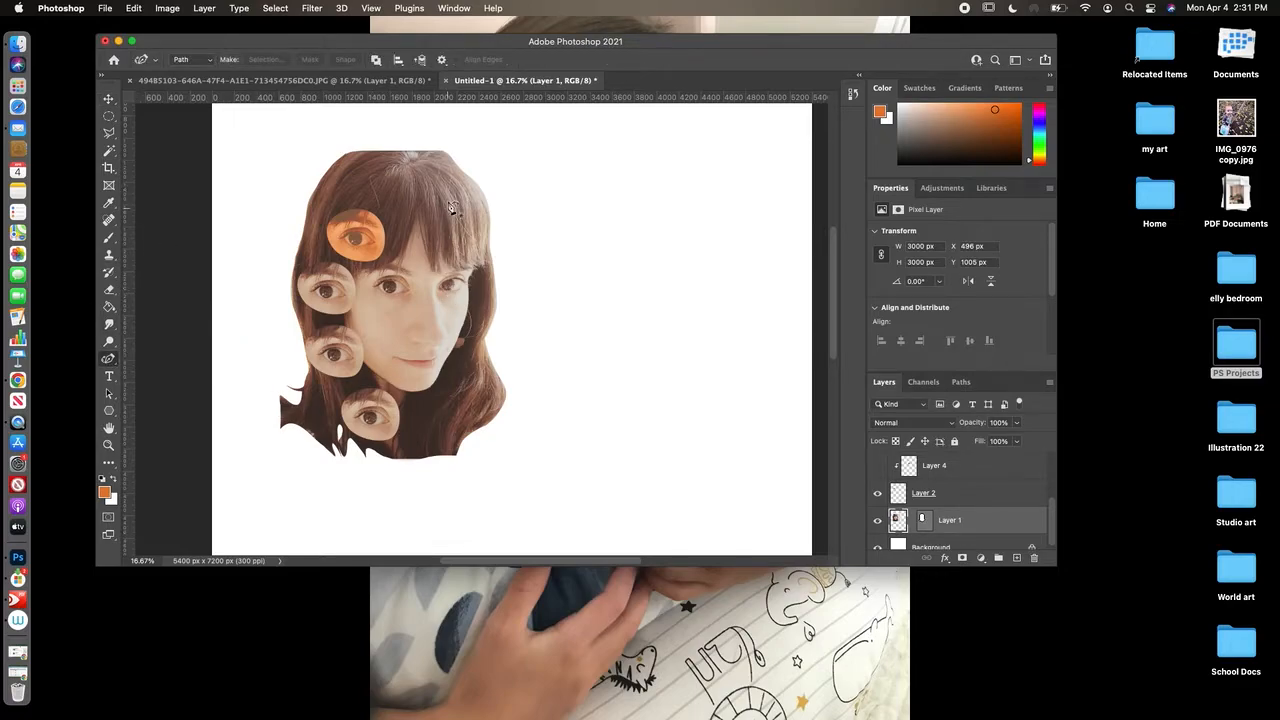
{"action": "left_click", "coordinate": [444, 152]}
{"action": "left_click_drag", "start_coordinate": [427, 228], "coordinate": [423, 187]}
{"action": "left_click", "coordinate": [439, 314]}
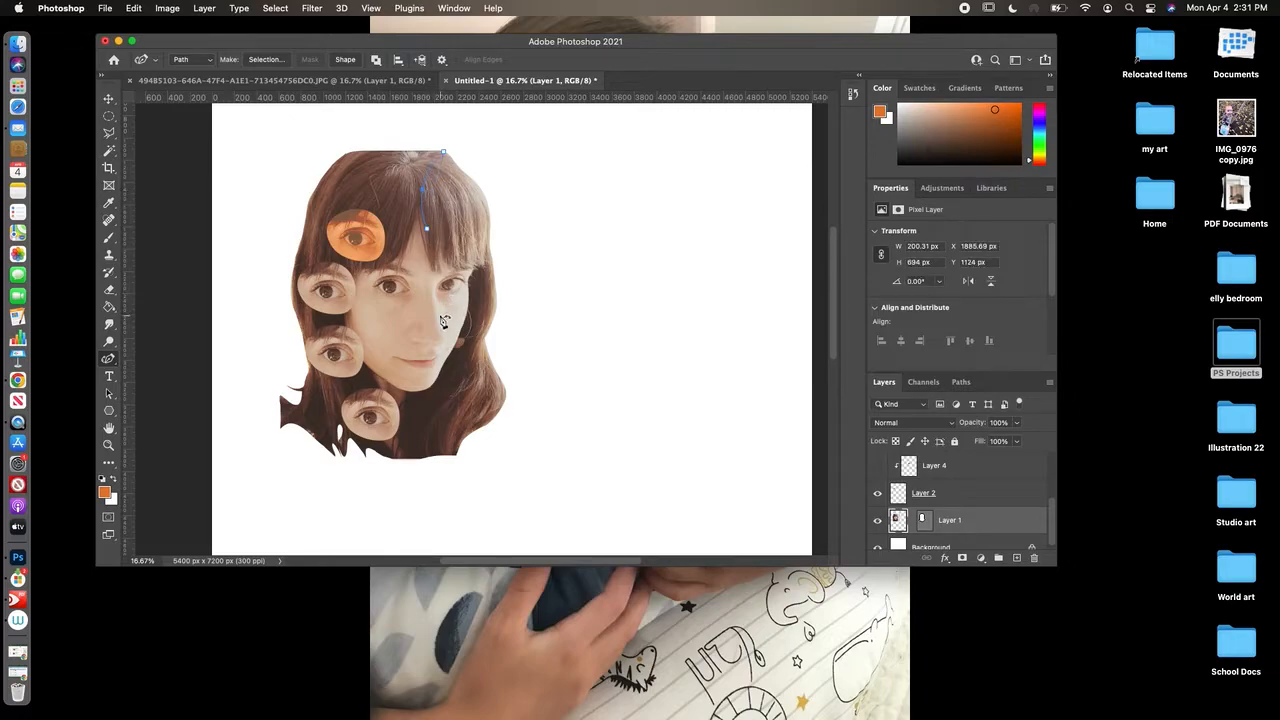
{"action": "left_click", "coordinate": [434, 278]}
{"action": "left_click", "coordinate": [446, 333]}
{"action": "left_click", "coordinate": [438, 345]}
{"action": "left_click", "coordinate": [432, 388]}
{"action": "left_click", "coordinate": [412, 453]}
{"action": "left_click_drag", "start_coordinate": [412, 453], "coordinate": [411, 393]}
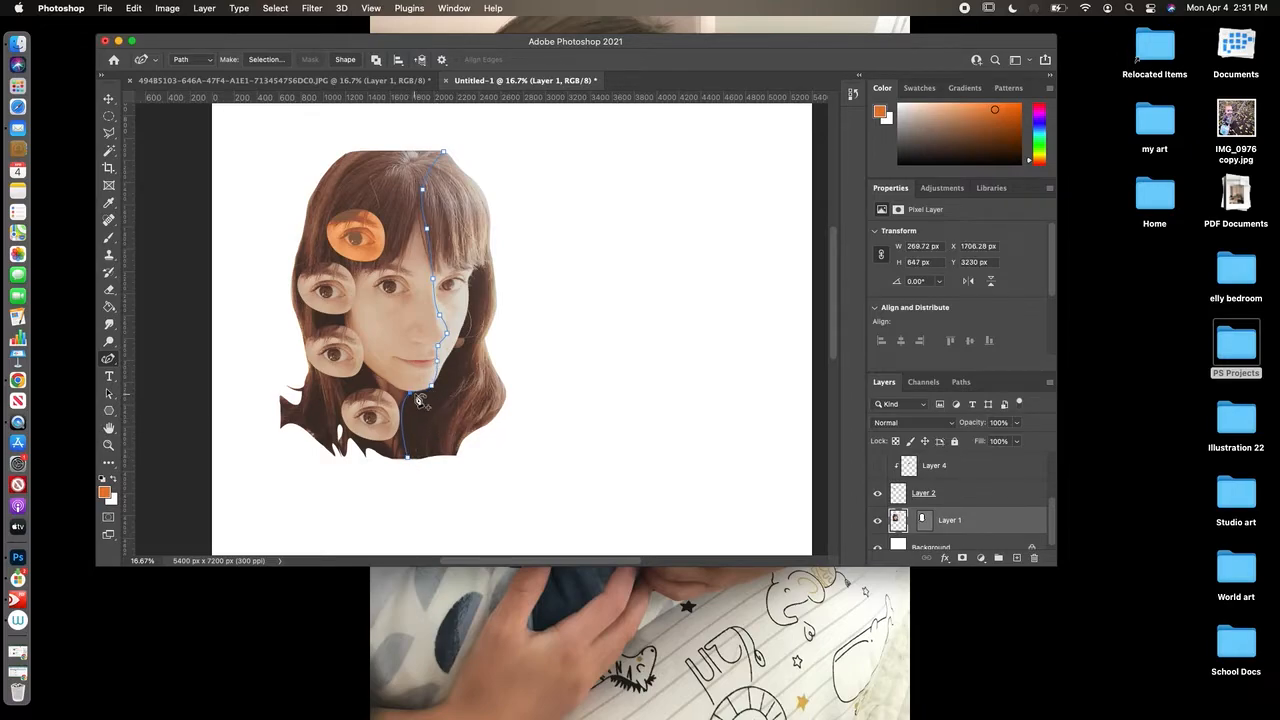
Step: Continue the path along the bottom hair edge and up the outer hair contour to the top of the head
{"action": "left_click", "coordinate": [457, 456]}
{"action": "left_click_drag", "start_coordinate": [398, 425], "coordinate": [405, 424]}
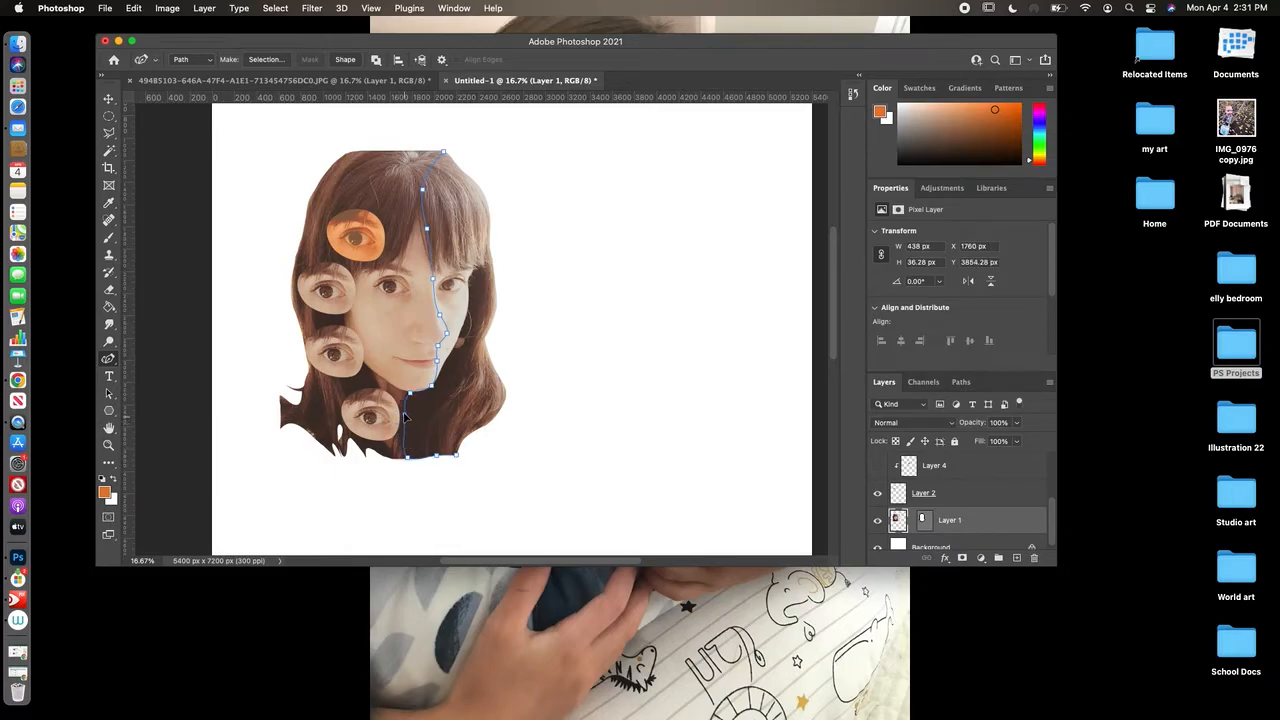
{"action": "mouse_move", "coordinate": [491, 424]}
{"action": "left_mouse_down"}
{"action": "mouse_move", "coordinate": [480, 448]}
{"action": "mouse_move", "coordinate": [470, 434]}
{"action": "left_mouse_up"}
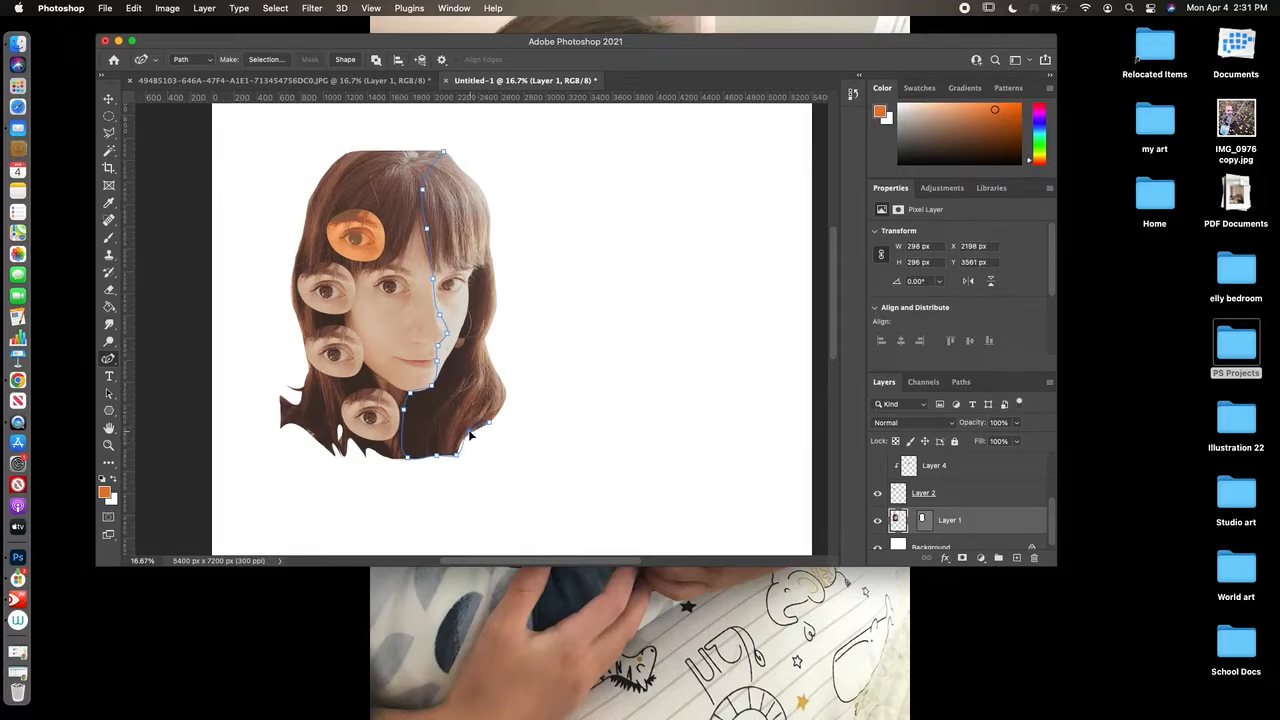
{"action": "left_click", "coordinate": [485, 339]}
{"action": "left_click_drag", "start_coordinate": [502, 393], "coordinate": [505, 365]}
{"action": "left_click", "coordinate": [489, 244]}
{"action": "left_click_drag", "start_coordinate": [487, 303], "coordinate": [490, 326]}
{"action": "left_click", "coordinate": [477, 183]}
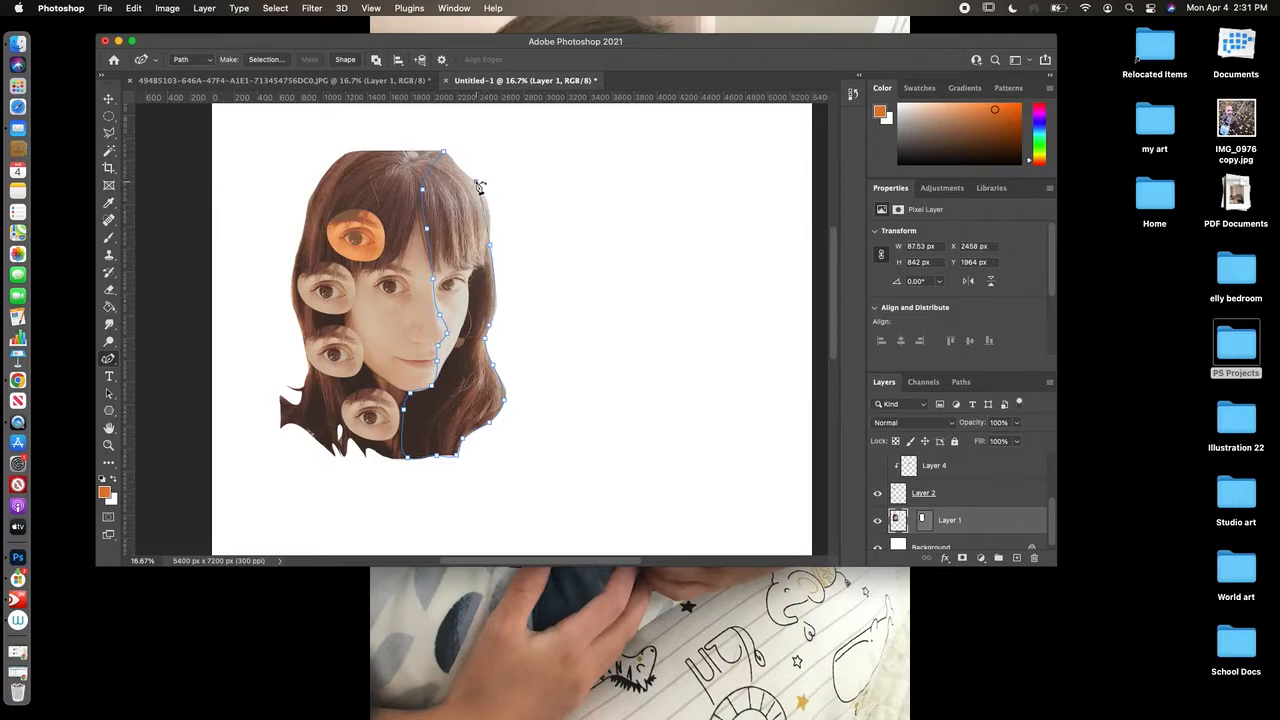
{"action": "left_click", "coordinate": [485, 200]}
{"action": "left_click_drag", "start_coordinate": [455, 159], "coordinate": [457, 163]}
Step: Make a selection from the path with 0 px feather, move the face slice away to about X 1924 px, Y 1292 px, and deselect
{"action": "right_click", "coordinate": [476, 378]}
{"action": "left_click", "coordinate": [517, 442]}
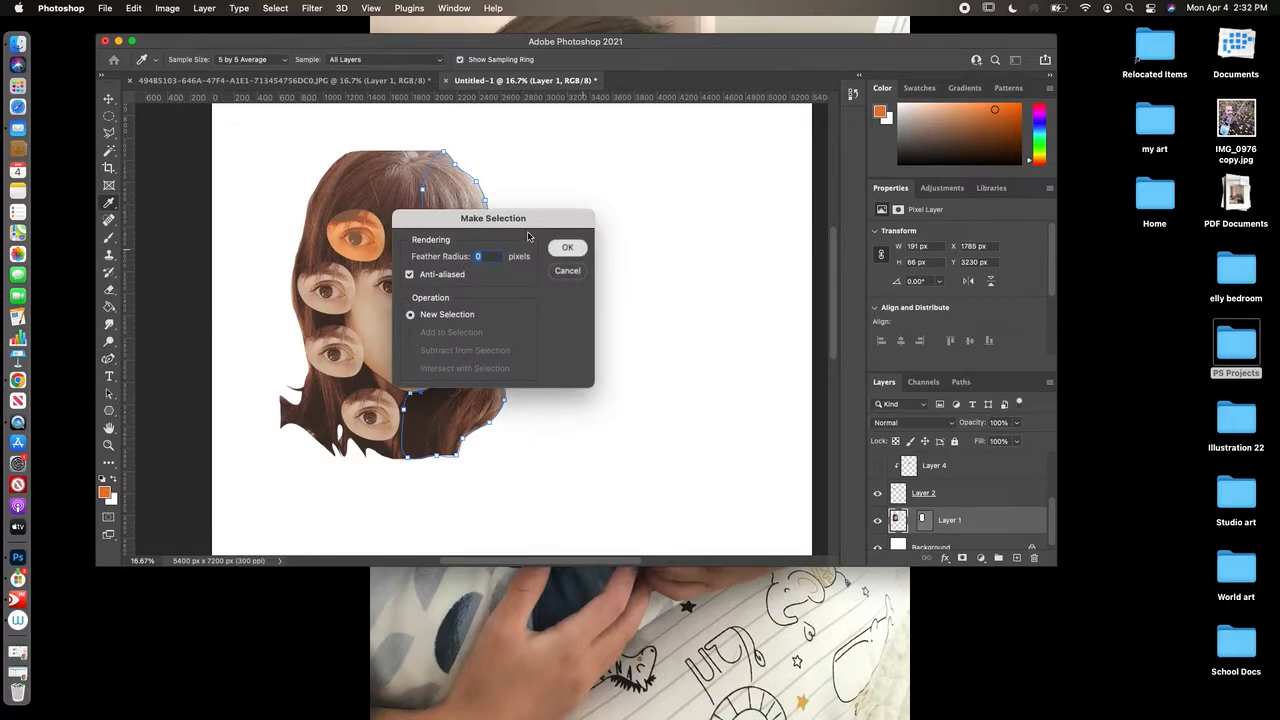
{"action": "key", "text": "Return"}
{"action": "key", "text": "v"}
{"action": "left_click_drag", "start_coordinate": [468, 233], "coordinate": [491, 250]}
{"action": "left_click", "coordinate": [288, 10]}
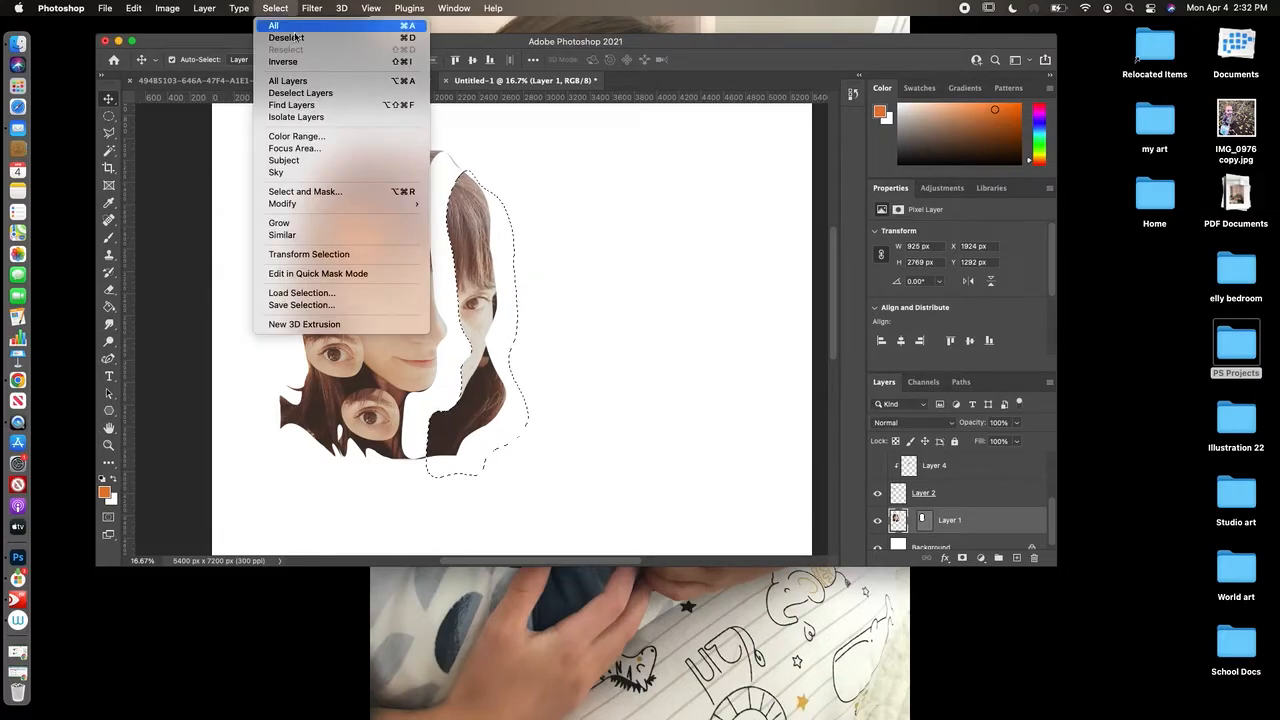
{"action": "left_click", "coordinate": [295, 40]}
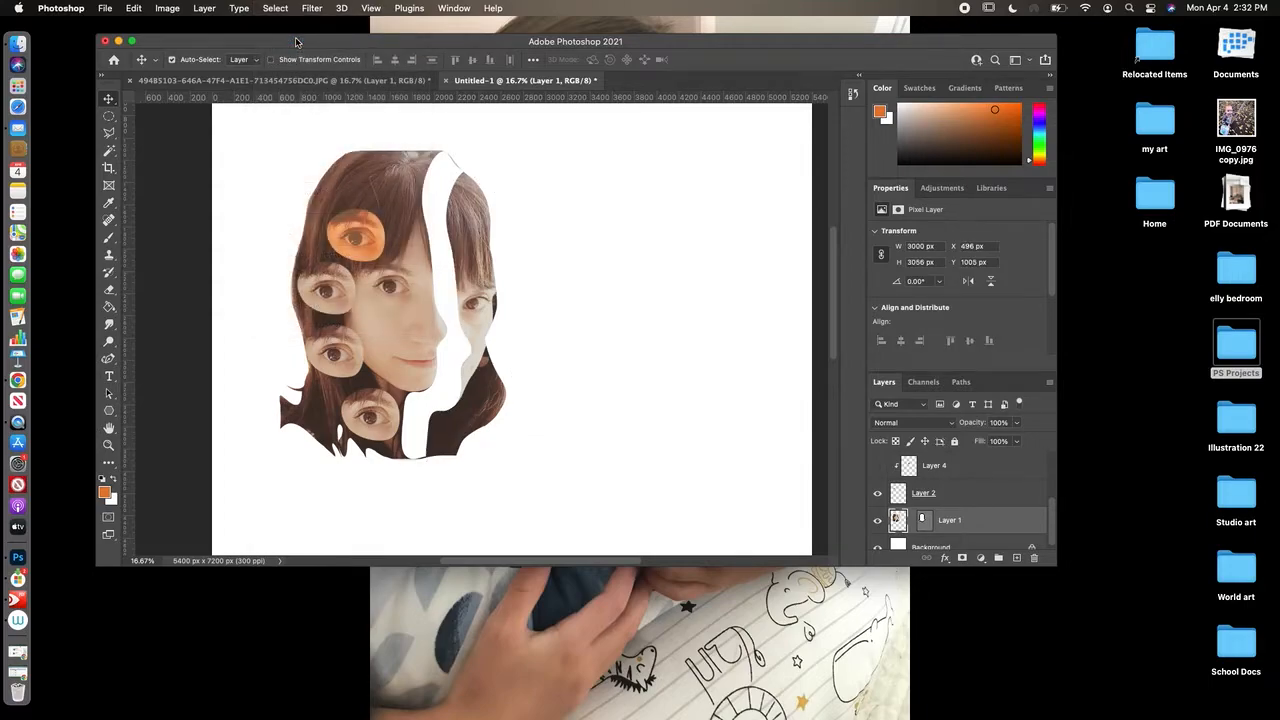
Step: Erase the thin leftover lines at both ends of the gap in the head with a 54 px eraser
{"action": "left_click", "coordinate": [109, 289]}
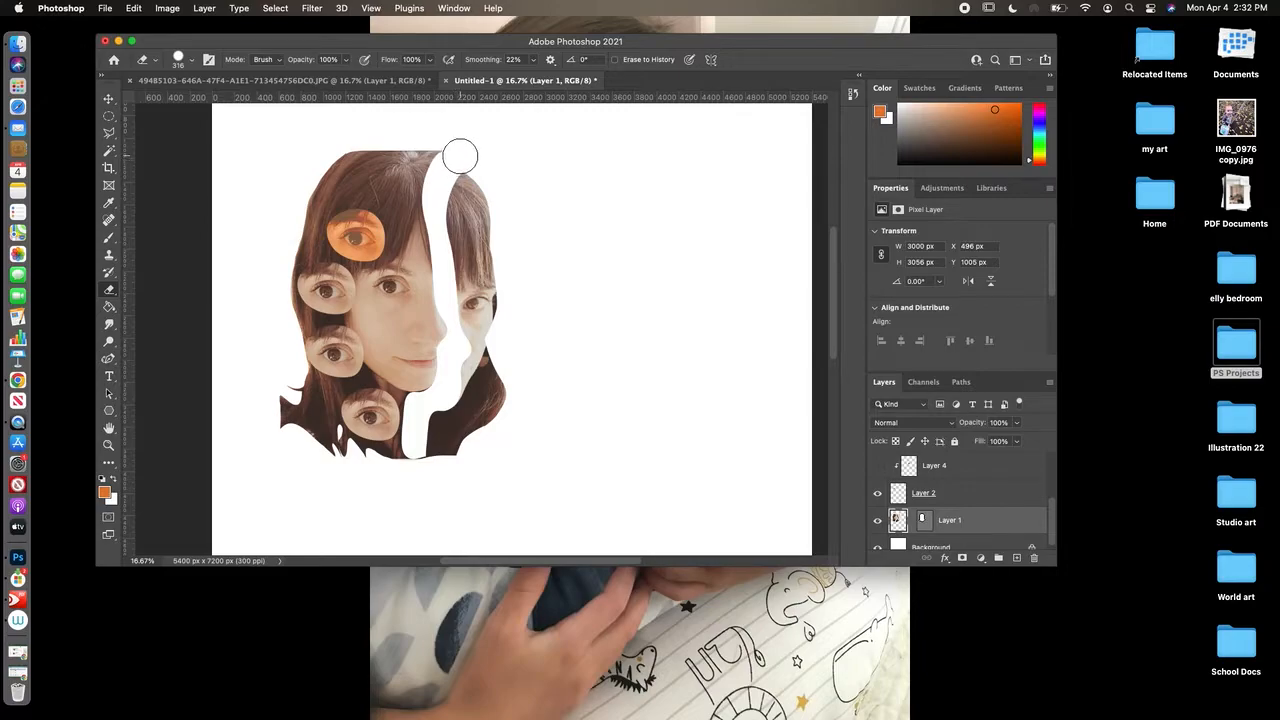
{"action": "left_click_drag", "start_coordinate": [415, 440], "coordinate": [420, 422]}
{"action": "left_click", "coordinate": [156, 62]}
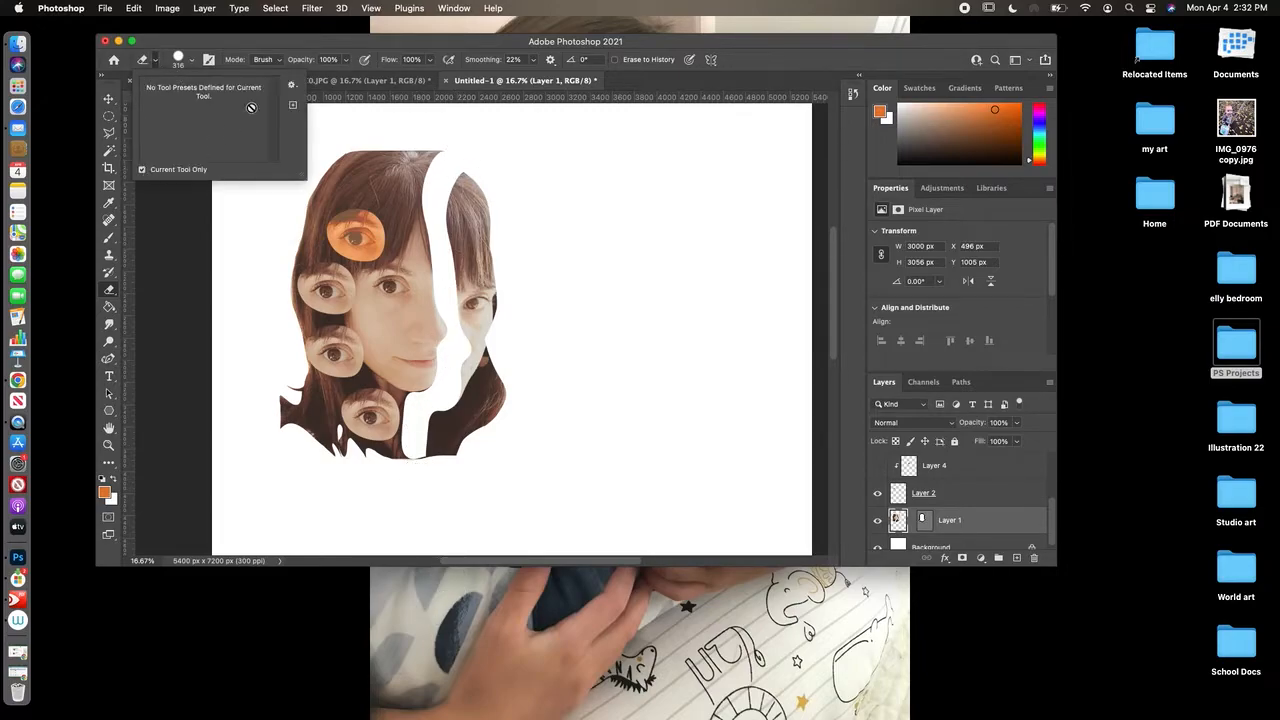
{"action": "left_click", "coordinate": [186, 60]}
{"action": "left_click", "coordinate": [257, 48]}
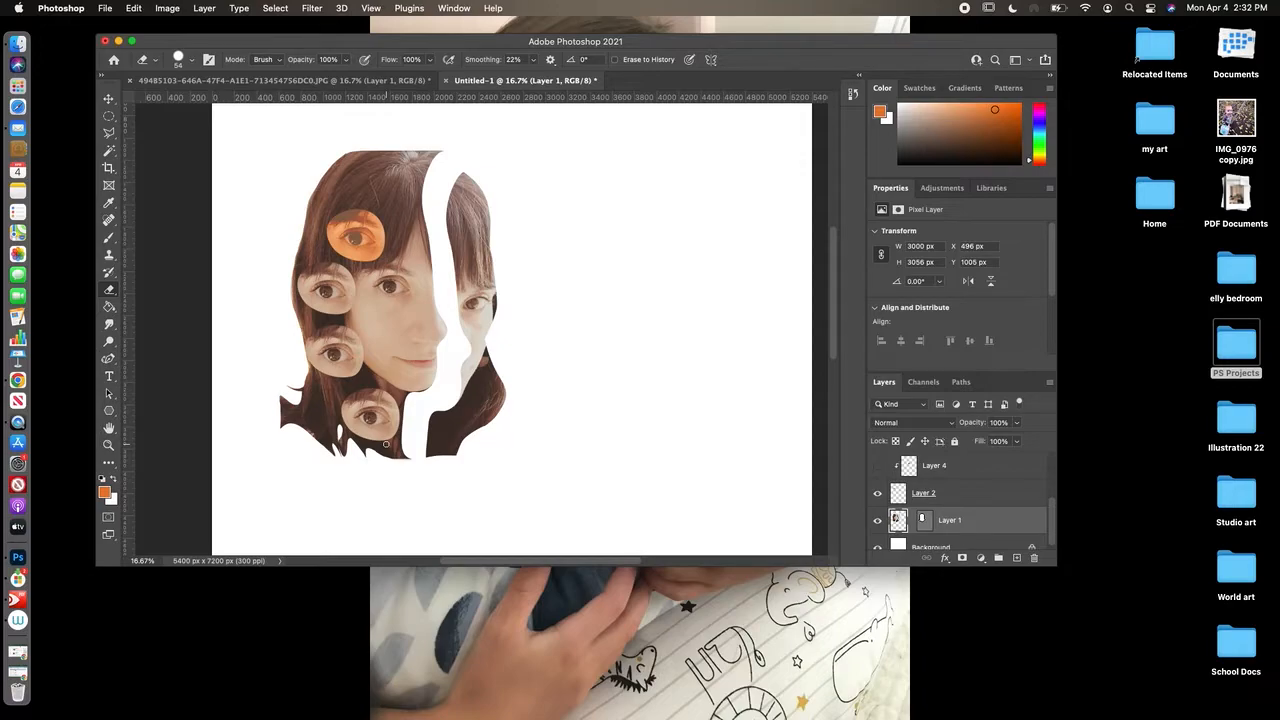
{"action": "left_click", "coordinate": [168, 8]}
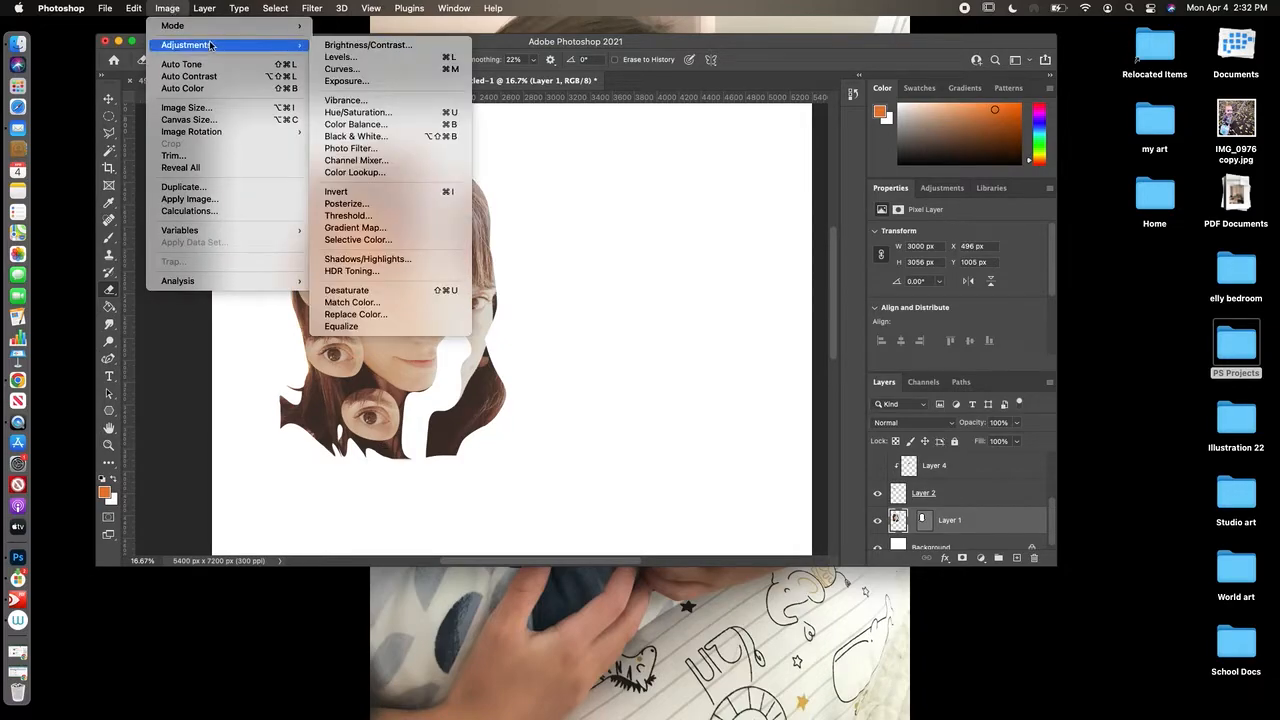
{"action": "mouse_move", "coordinate": [212, 46]}
{"action": "left_click", "coordinate": [640, 44]}
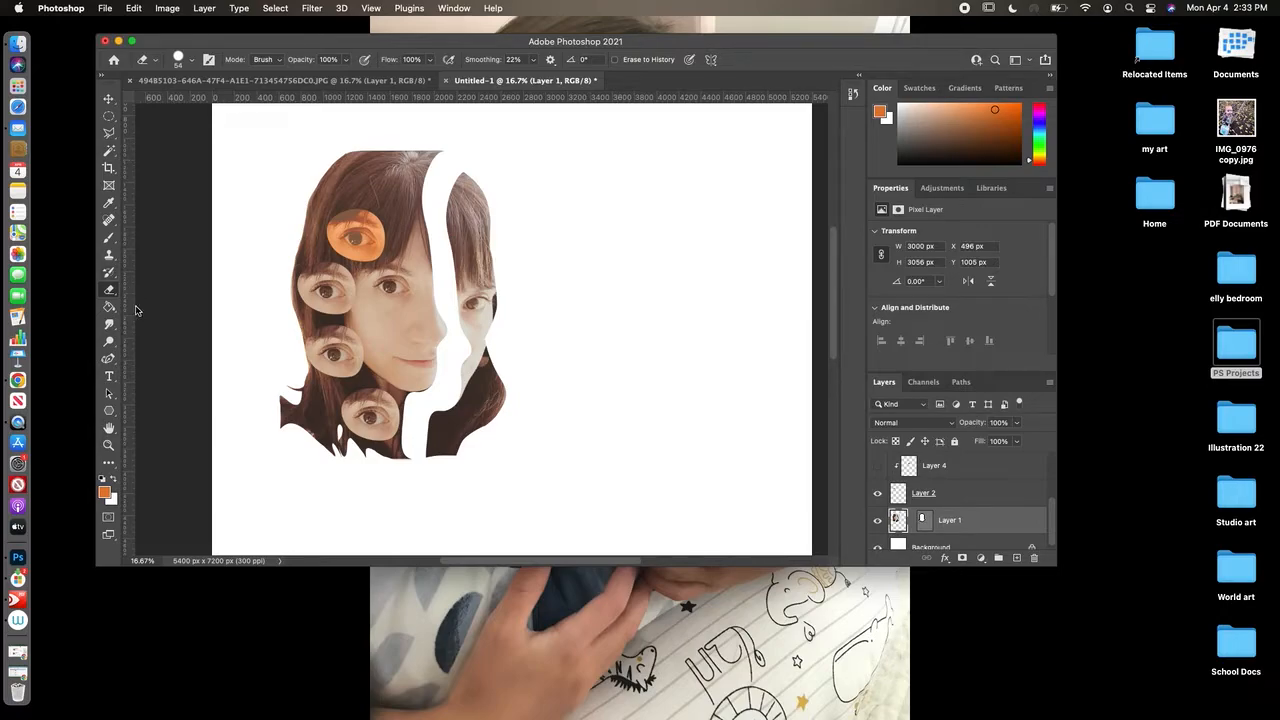
Step: Erase a curved gap through the hair beside the lower eyes, set the eraser smoothing to 66%, and trim the outer hair edge
{"action": "left_click_drag", "start_coordinate": [318, 368], "coordinate": [316, 432]}
{"action": "left_click", "coordinate": [533, 61]}
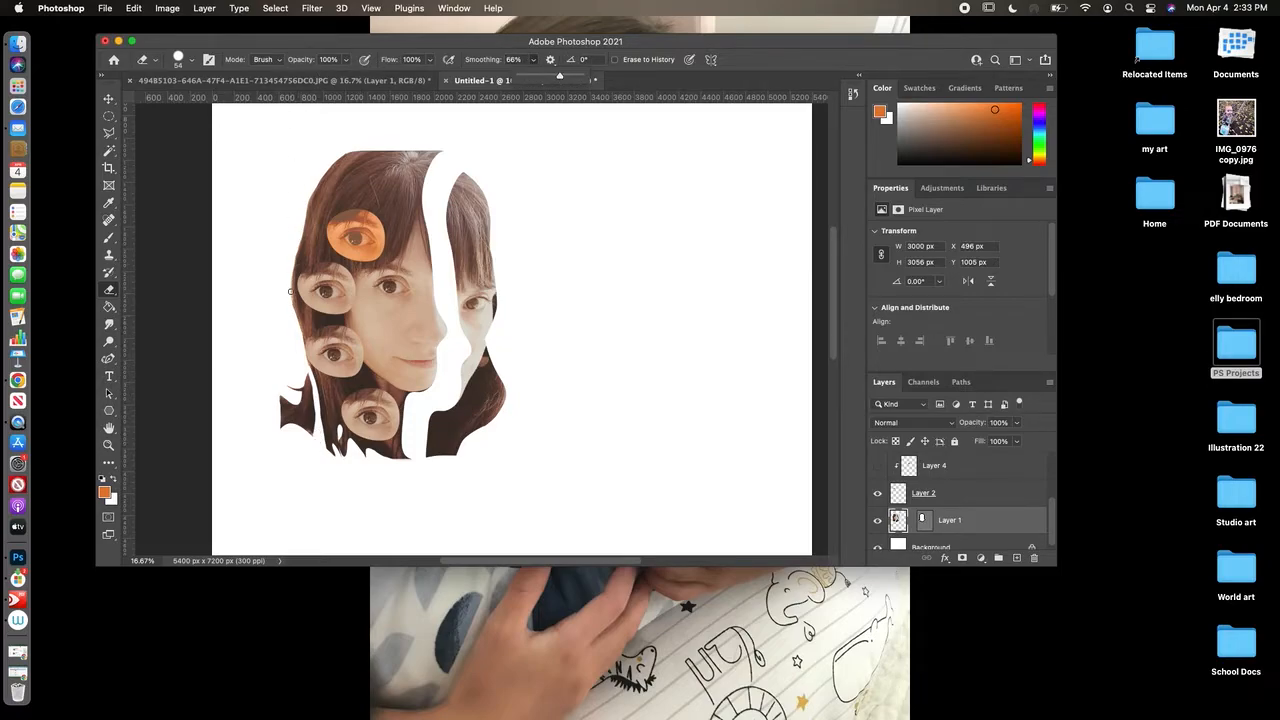
{"action": "left_click_drag", "start_coordinate": [291, 291], "coordinate": [297, 322]}
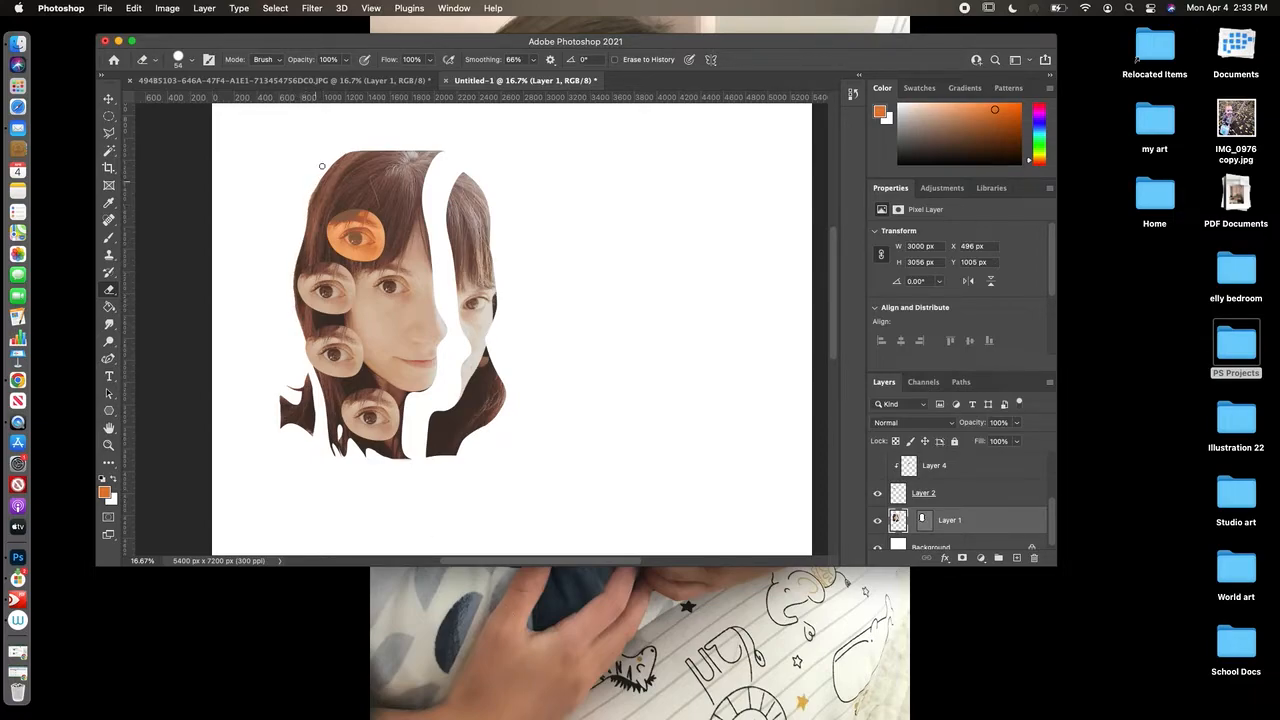
Step: Select the Background layer, then open the Self Portrait Project folder inside PS Projects in Finder
{"action": "left_click", "coordinate": [980, 547]}
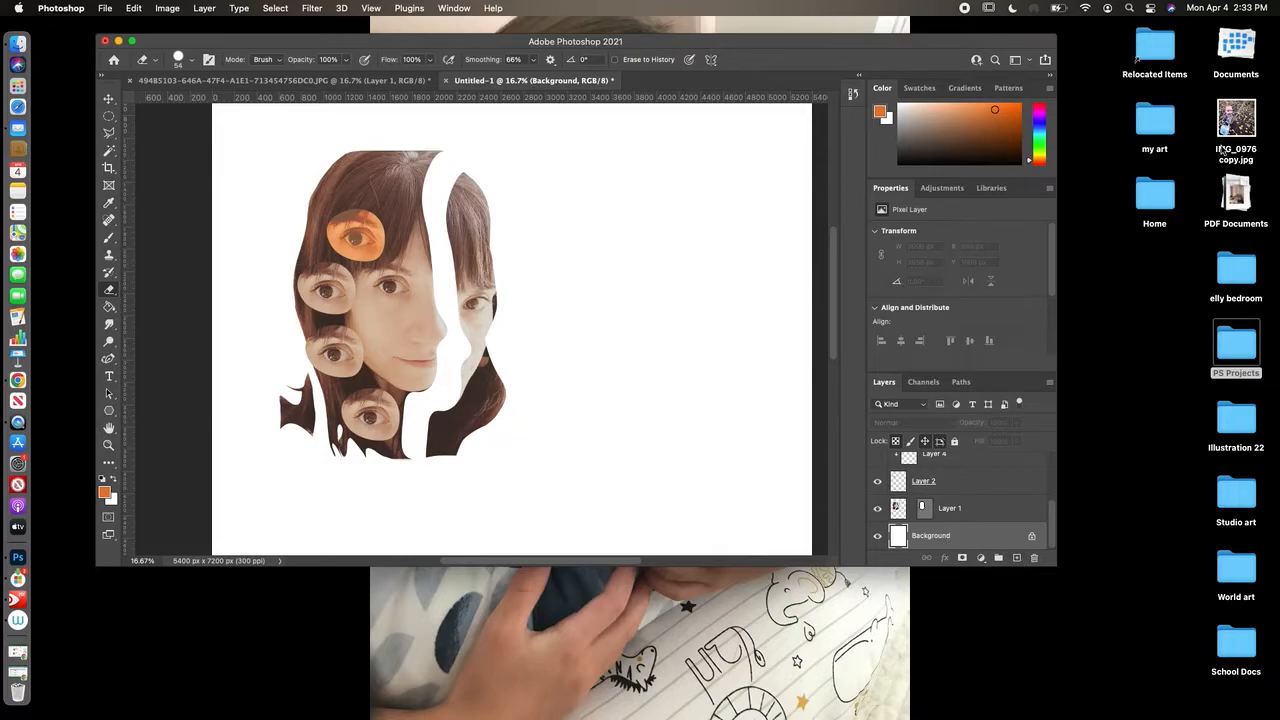
{"action": "double_click", "coordinate": [1232, 352]}
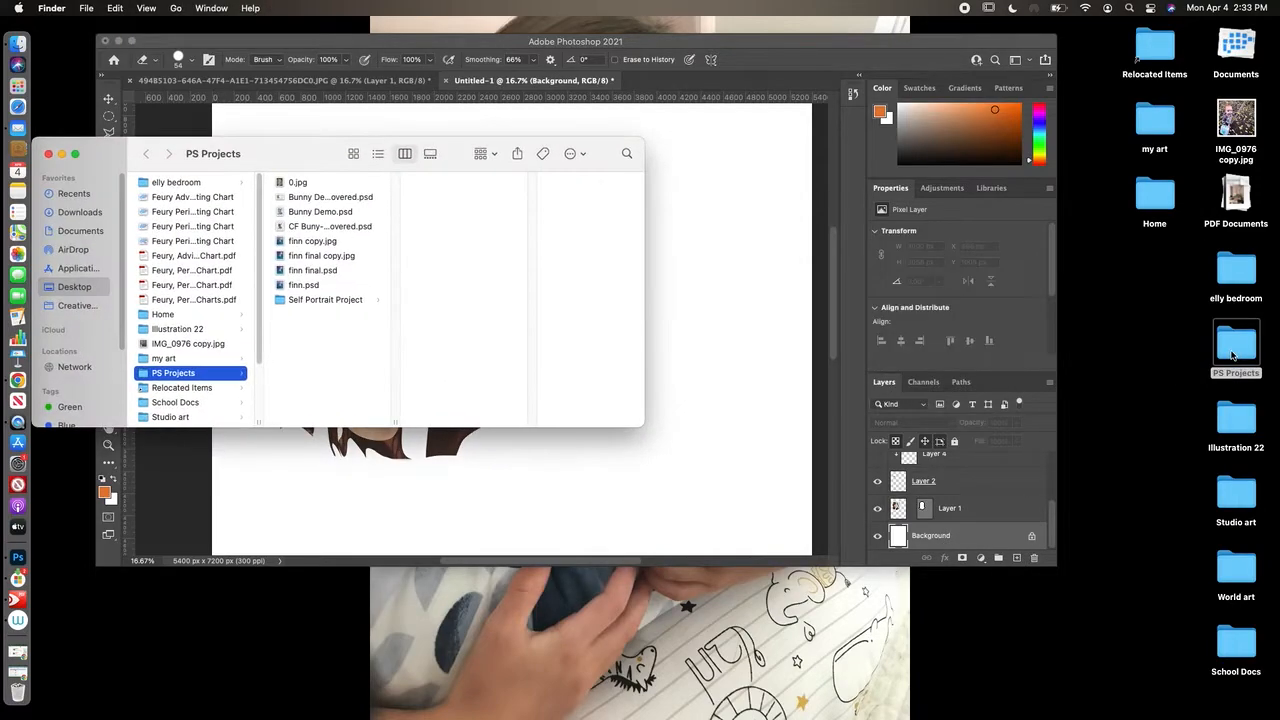
{"action": "left_click", "coordinate": [375, 300]}
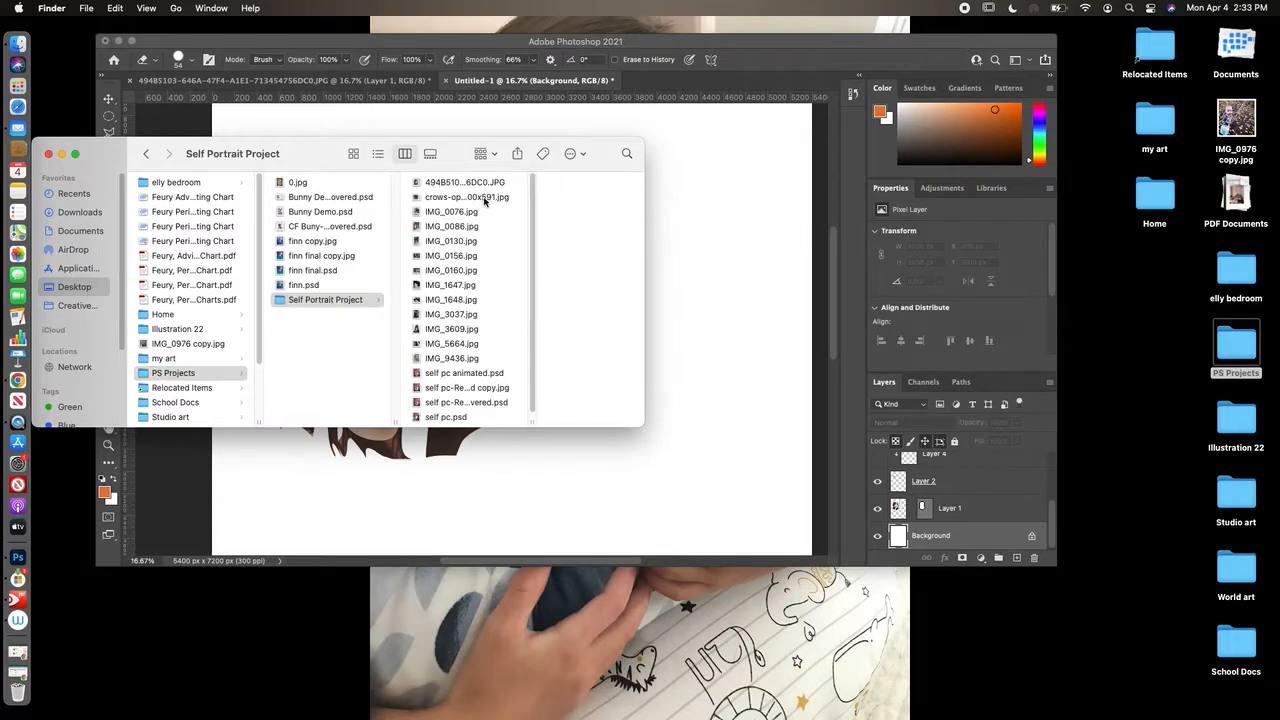
Step: Preview the portrait photos in the Self Portrait Project folder to choose another source image
{"action": "left_click", "coordinate": [470, 197]}
{"action": "left_click", "coordinate": [425, 215]}
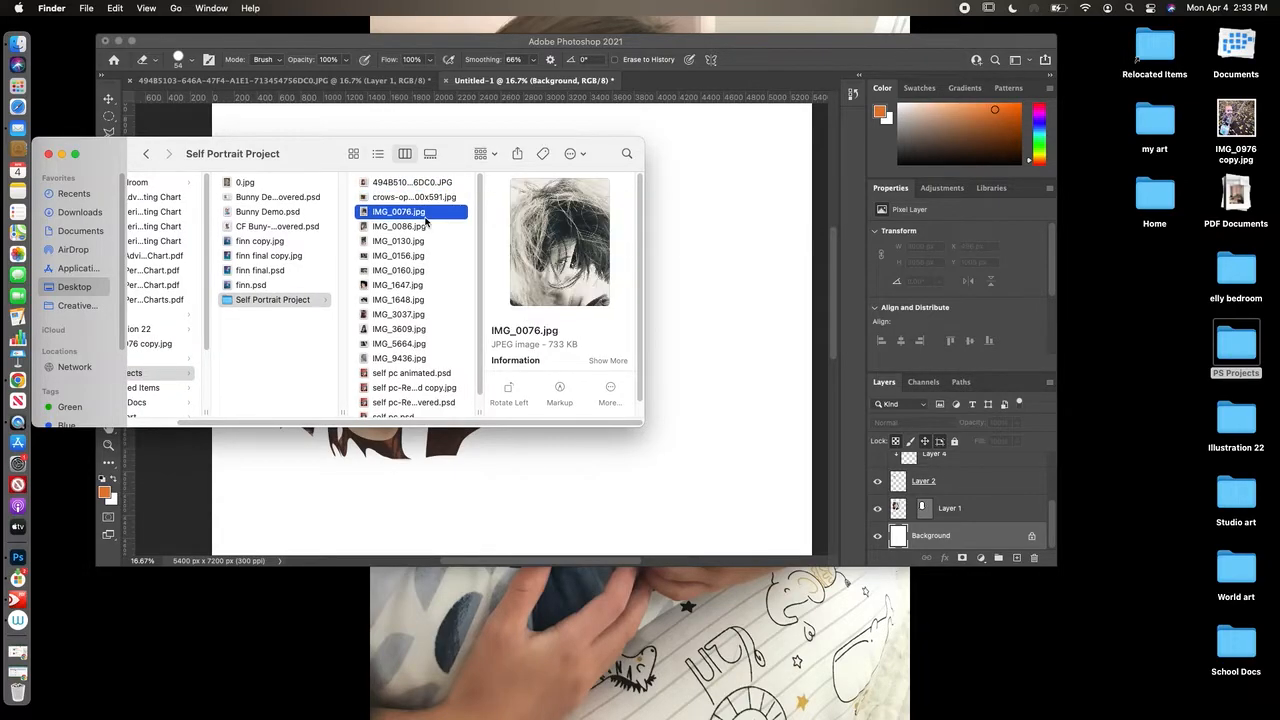
{"action": "left_click", "coordinate": [431, 246]}
{"action": "left_click", "coordinate": [429, 287]}
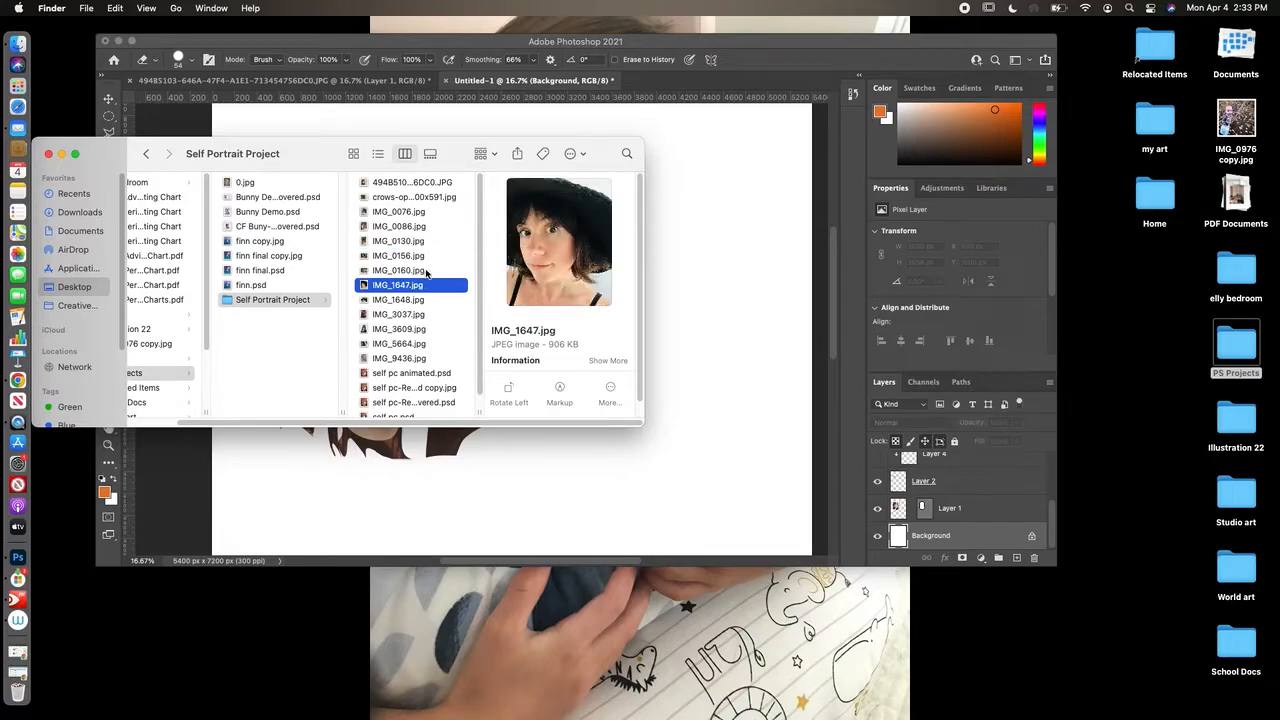
{"action": "left_click", "coordinate": [426, 271]}
{"action": "left_click", "coordinate": [417, 358]}
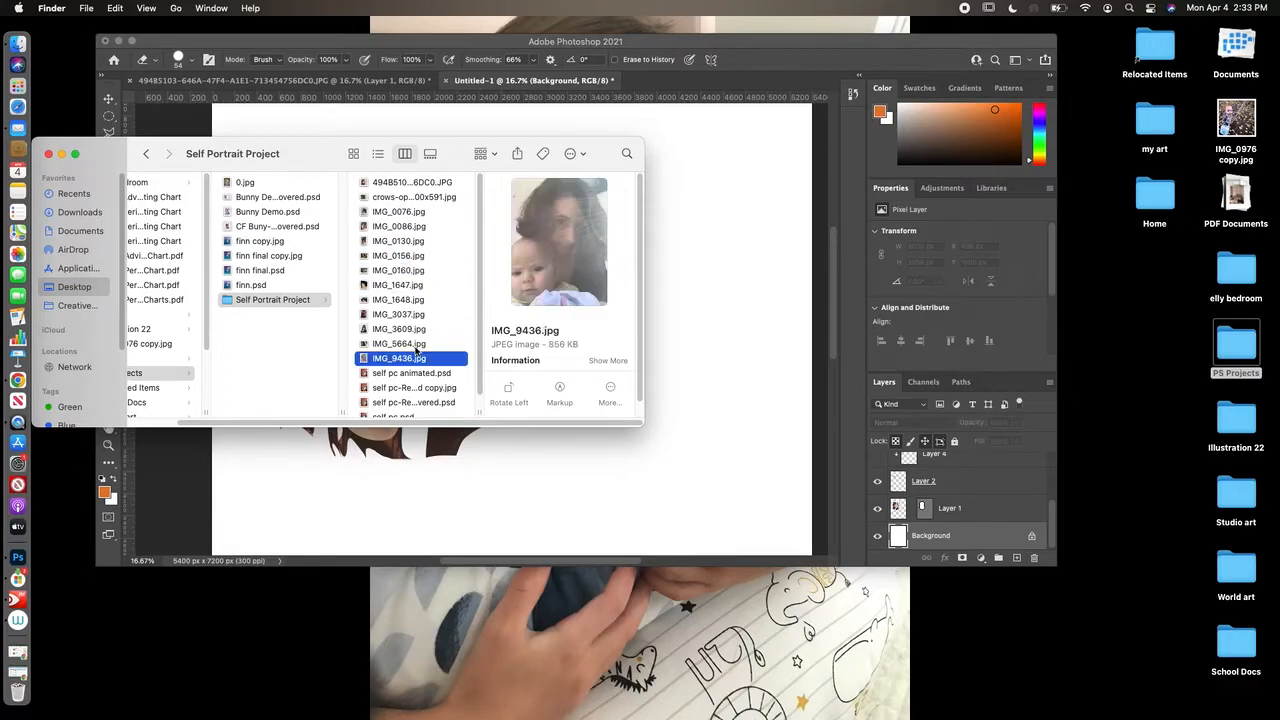
{"action": "left_click", "coordinate": [412, 343]}
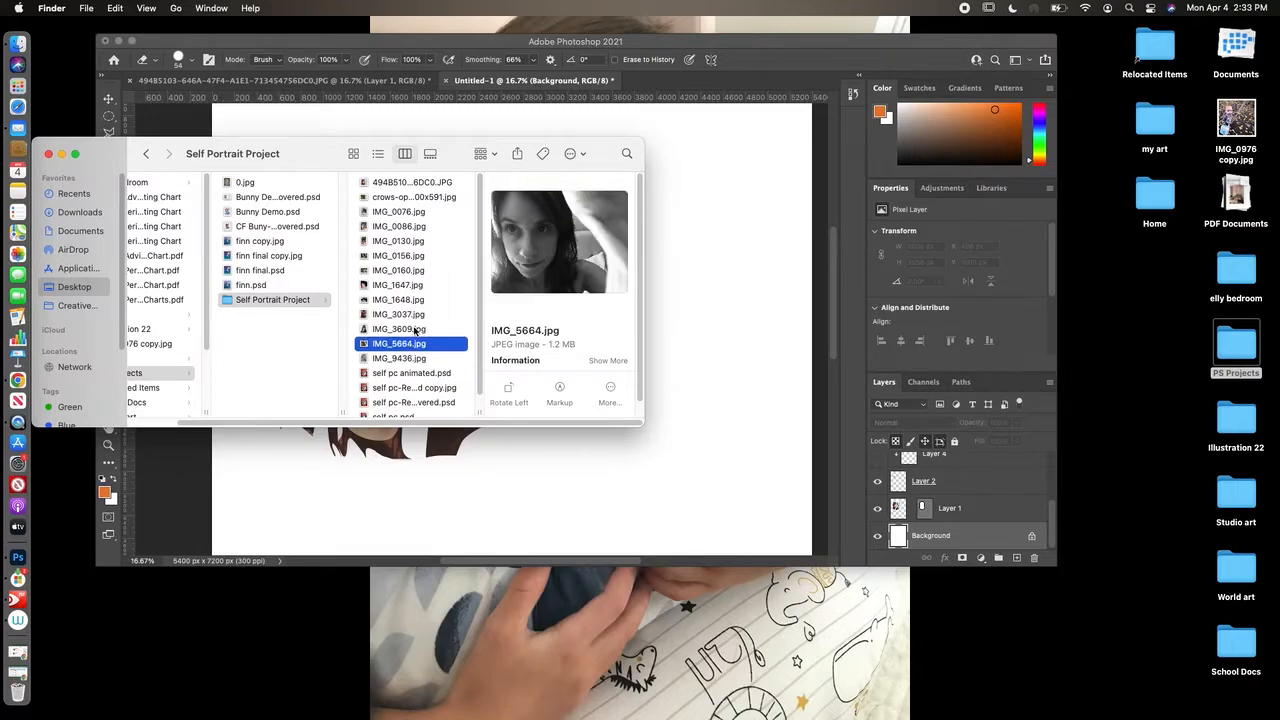
{"action": "left_click", "coordinate": [410, 330]}
{"action": "left_click", "coordinate": [416, 314]}
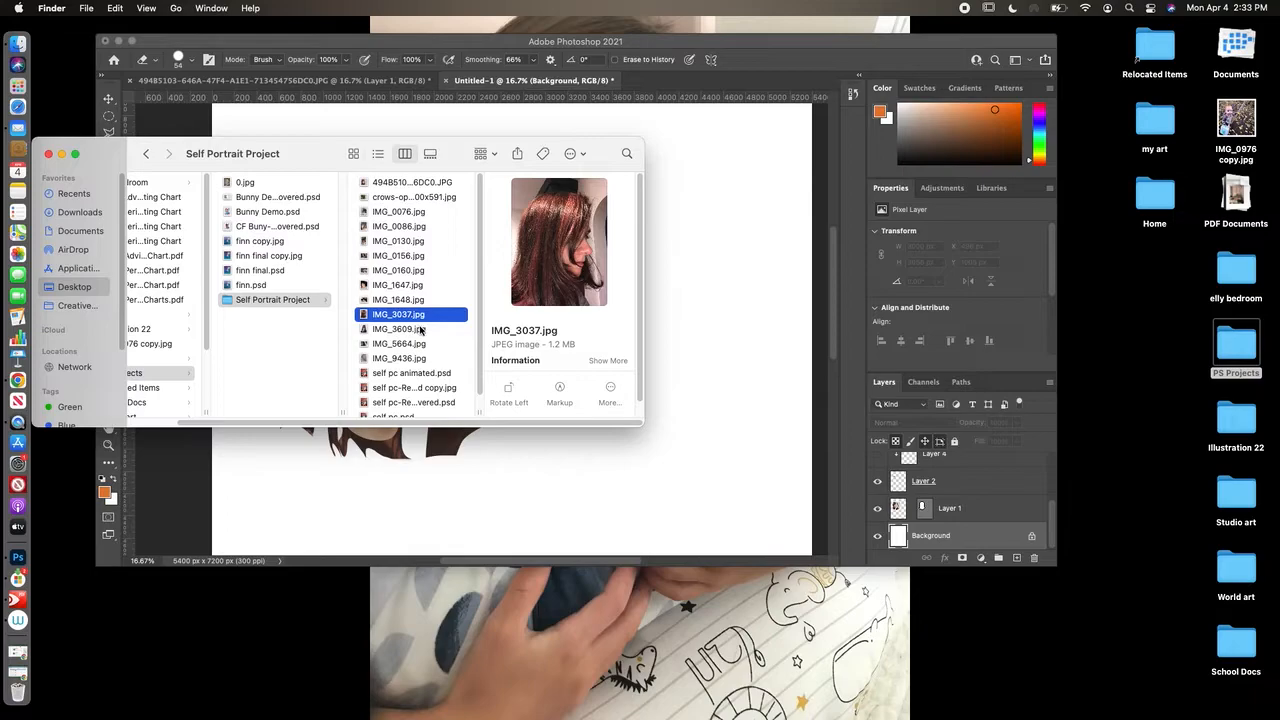
Step: Open IMG_3609.jpg, the portrait with sunglasses, in Photoshop
{"action": "left_click", "coordinate": [421, 329]}
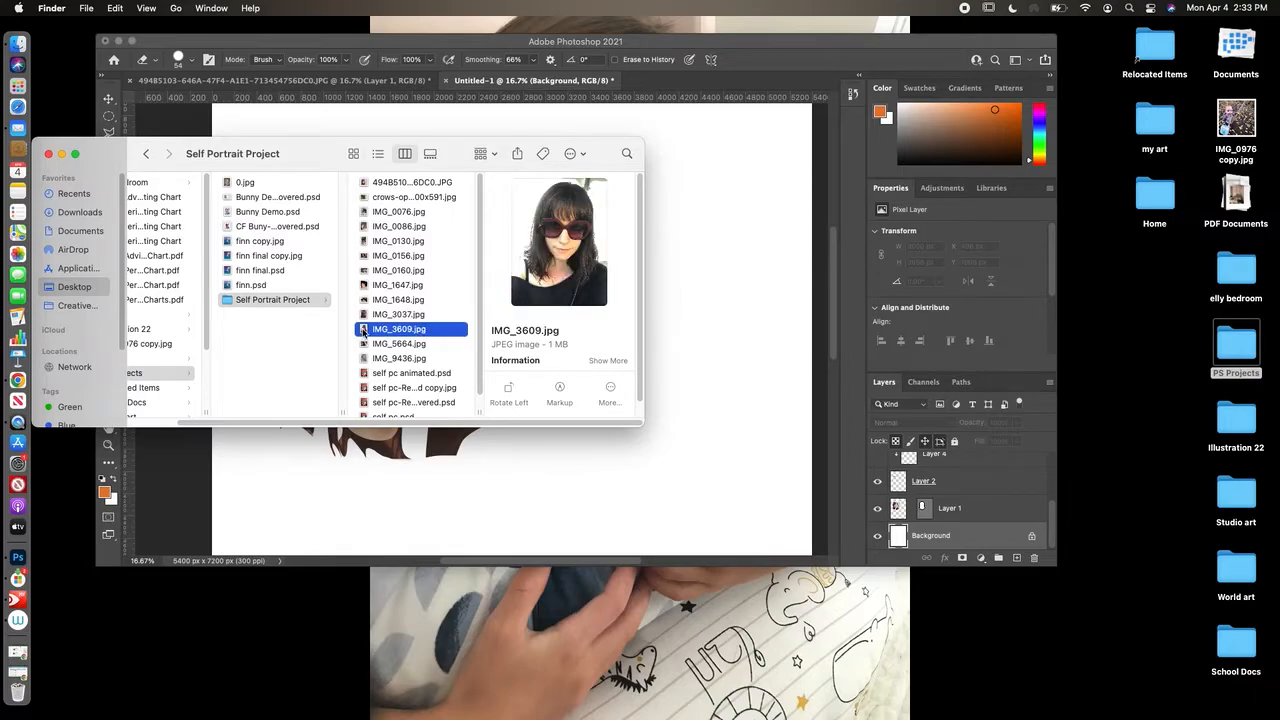
{"action": "left_click_drag", "start_coordinate": [363, 333], "coordinate": [24, 562]}
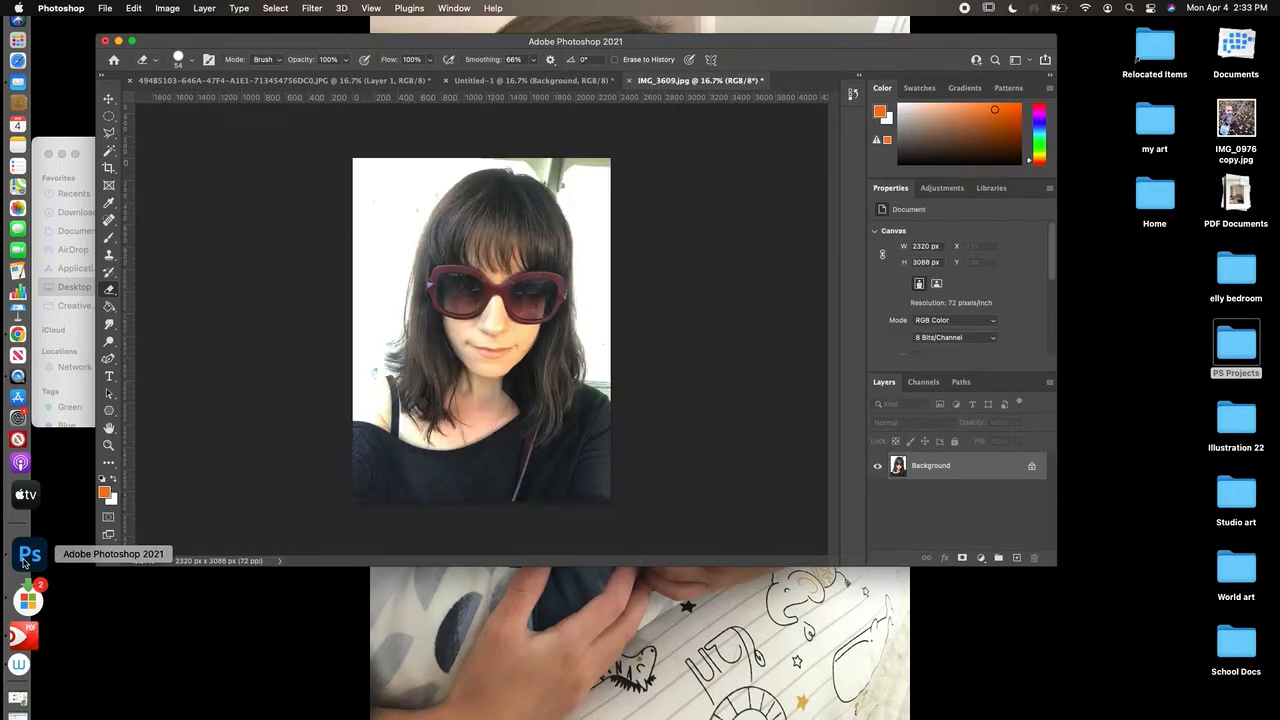
Step: Trace the outer hair and shoulder outline of the sunglasses portrait with the Curvature Pen, from one shoulder over the head to the other
{"action": "left_click", "coordinate": [109, 358]}
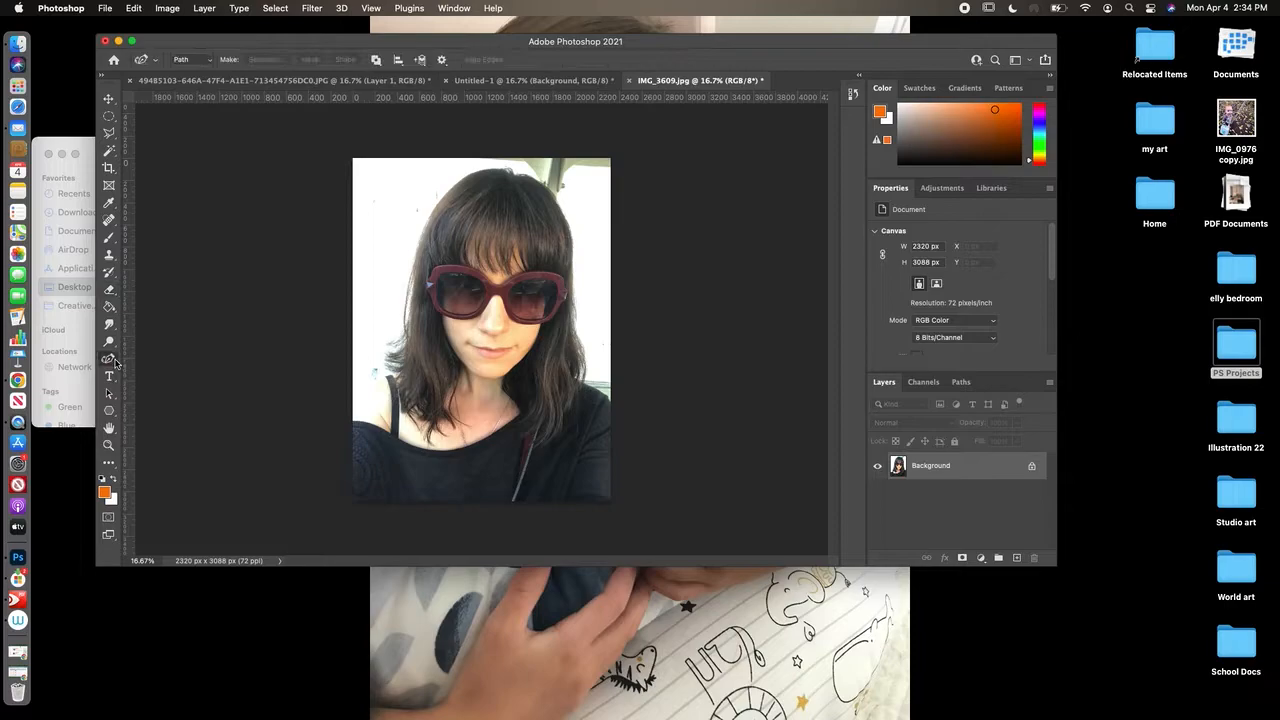
{"action": "left_click", "coordinate": [354, 389]}
{"action": "left_click", "coordinate": [397, 374]}
{"action": "left_click", "coordinate": [374, 381]}
{"action": "left_click", "coordinate": [422, 238]}
{"action": "left_click", "coordinate": [512, 174]}
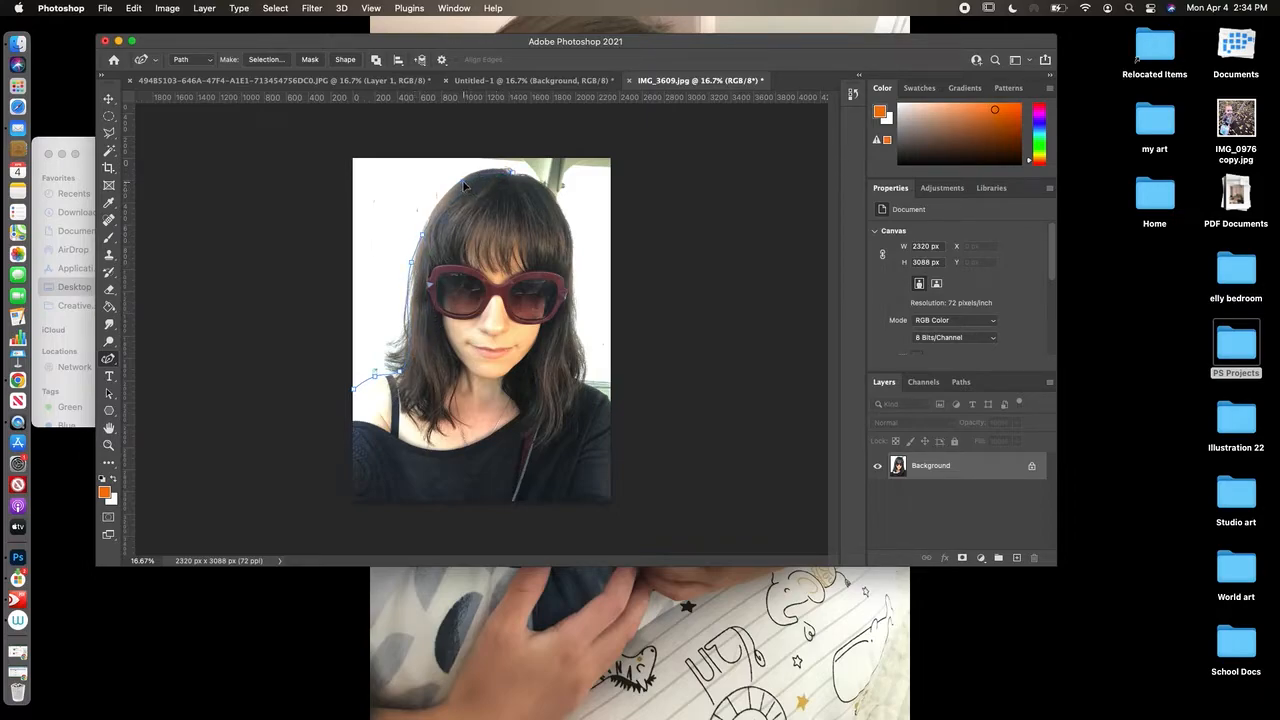
{"action": "left_click", "coordinate": [552, 201]}
{"action": "left_click", "coordinate": [571, 259]}
{"action": "left_click", "coordinate": [583, 385]}
{"action": "left_click", "coordinate": [611, 402]}
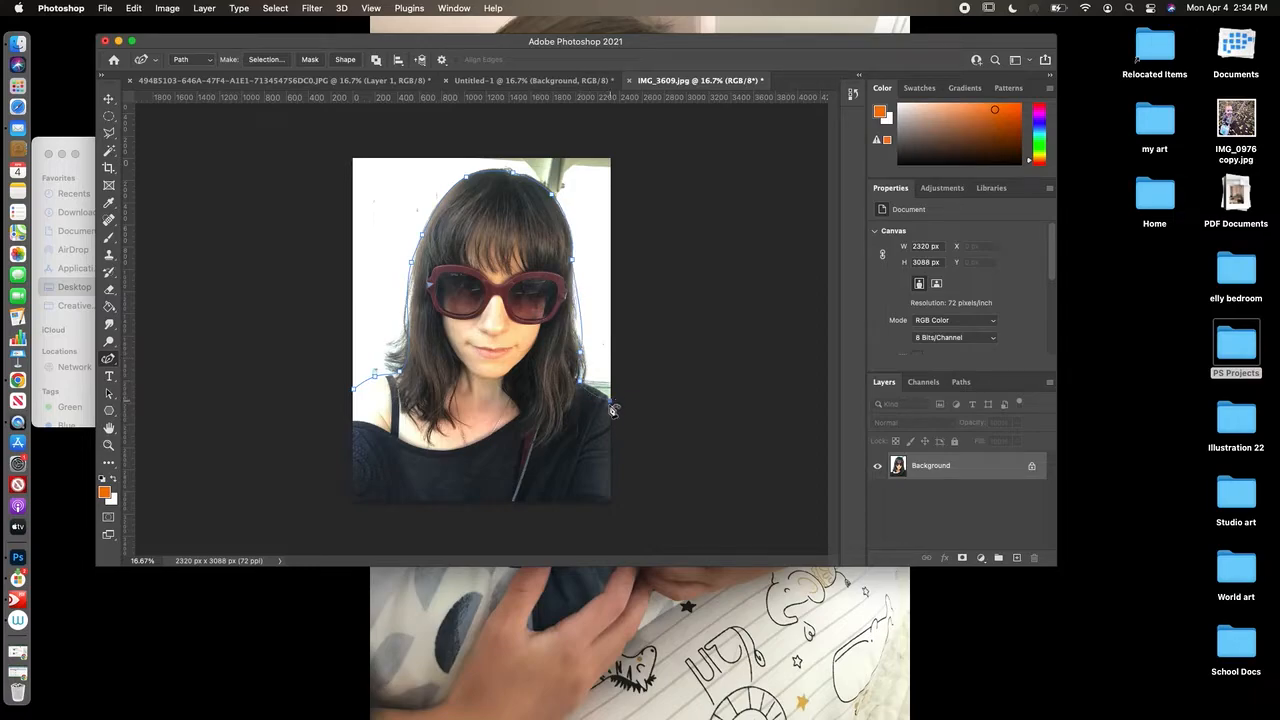
Step: Close the path around the torso and bend its segments into curves cutting through the chest, shoulder and hair
{"action": "left_click", "coordinate": [611, 507]}
{"action": "left_click_drag", "start_coordinate": [612, 423], "coordinate": [611, 405]}
{"action": "left_click", "coordinate": [353, 502]}
{"action": "left_click", "coordinate": [507, 532]}
{"action": "left_click_drag", "start_coordinate": [508, 535], "coordinate": [551, 453]}
{"action": "left_click", "coordinate": [354, 389]}
{"action": "left_click_drag", "start_coordinate": [336, 446], "coordinate": [466, 401]}
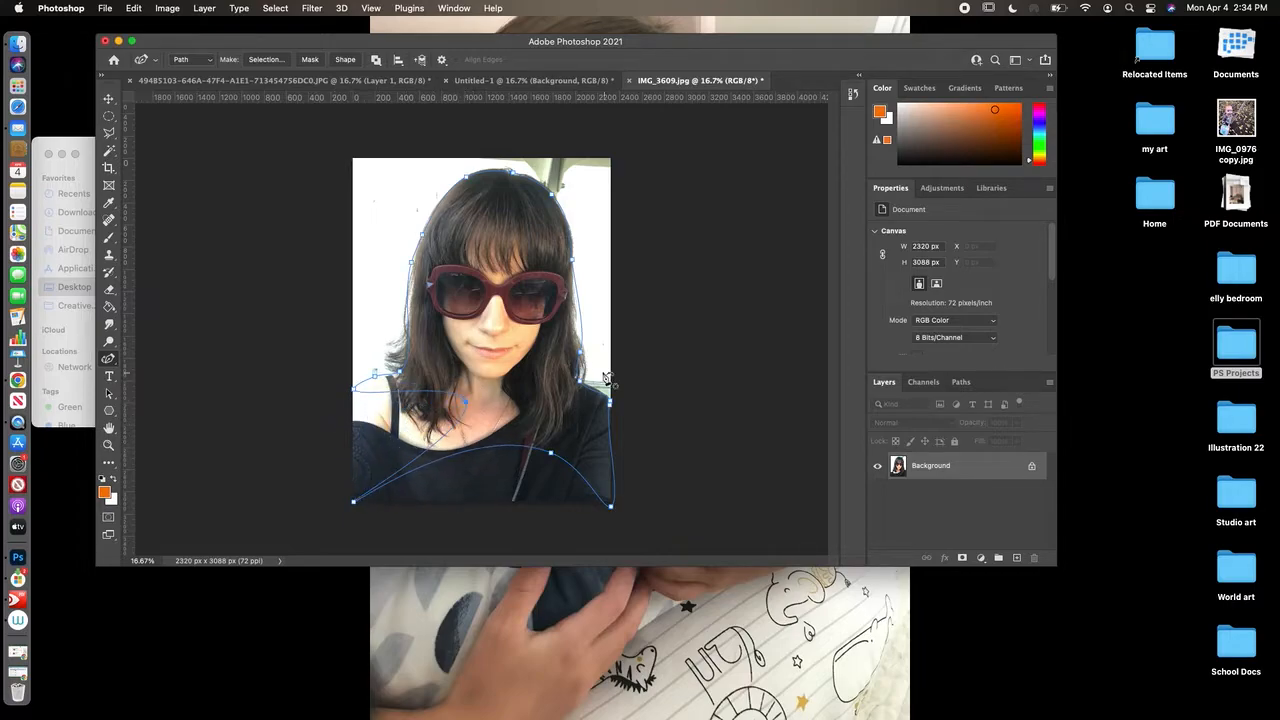
{"action": "left_click_drag", "start_coordinate": [565, 328], "coordinate": [548, 406]}
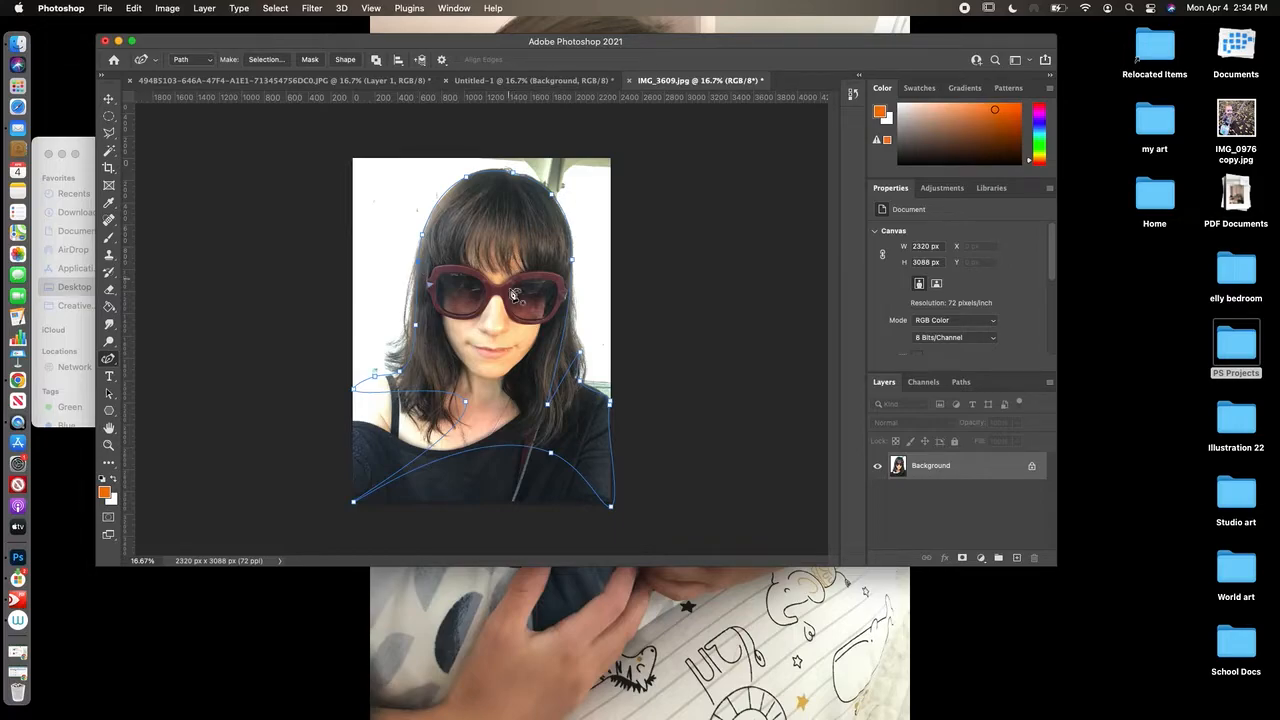
Step: Turn the path into a new anti-aliased selection with a 0-pixel feather radius and cut the selected portrait
{"action": "right_click", "coordinate": [541, 326]}
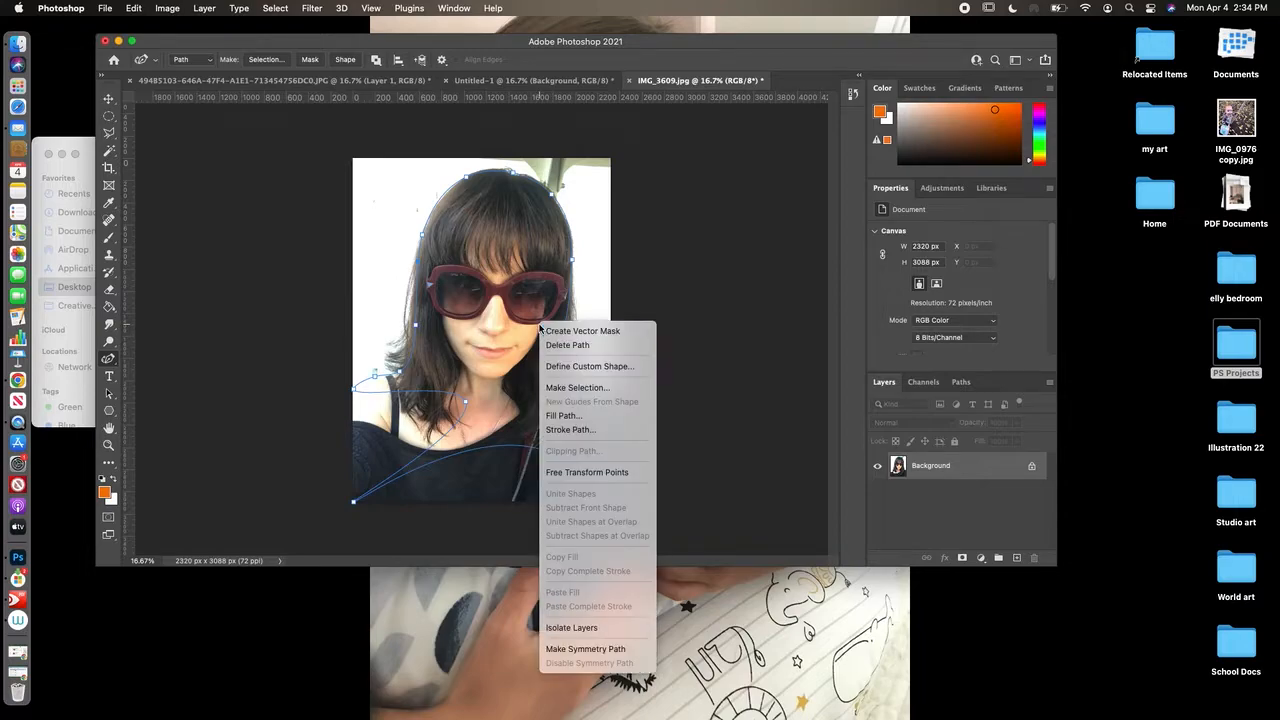
{"action": "left_click", "coordinate": [588, 389]}
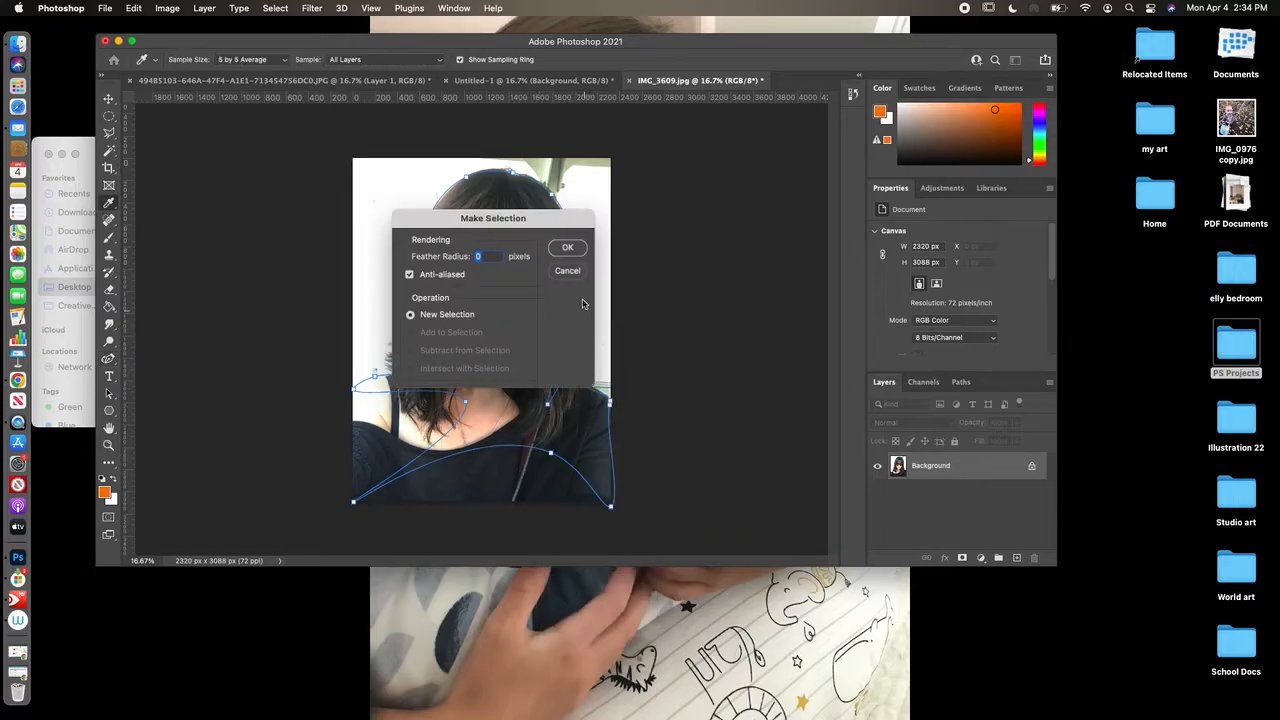
{"action": "left_click", "coordinate": [583, 255]}
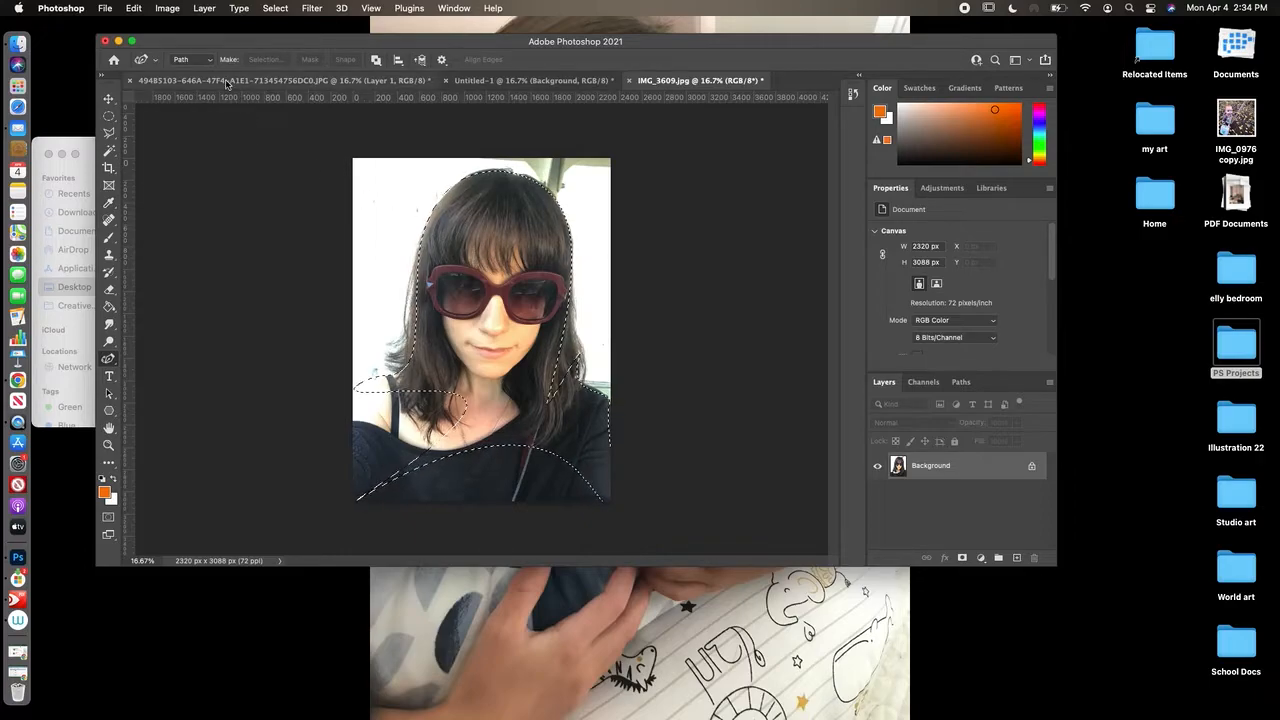
{"action": "left_click", "coordinate": [133, 8]}
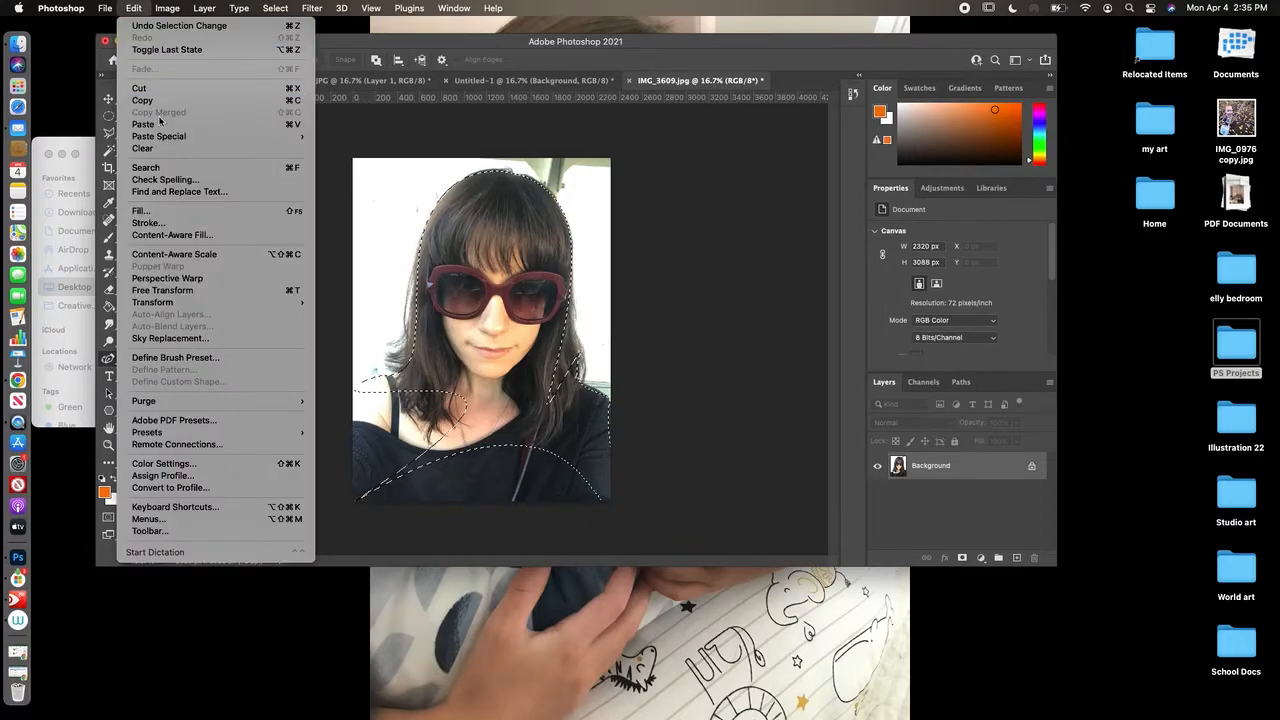
{"action": "left_click", "coordinate": [156, 90]}
Step: Paste the sunglasses portrait into the Untitled-1 composition and place it in the white space beside the sliced face
{"action": "left_click", "coordinate": [320, 81]}
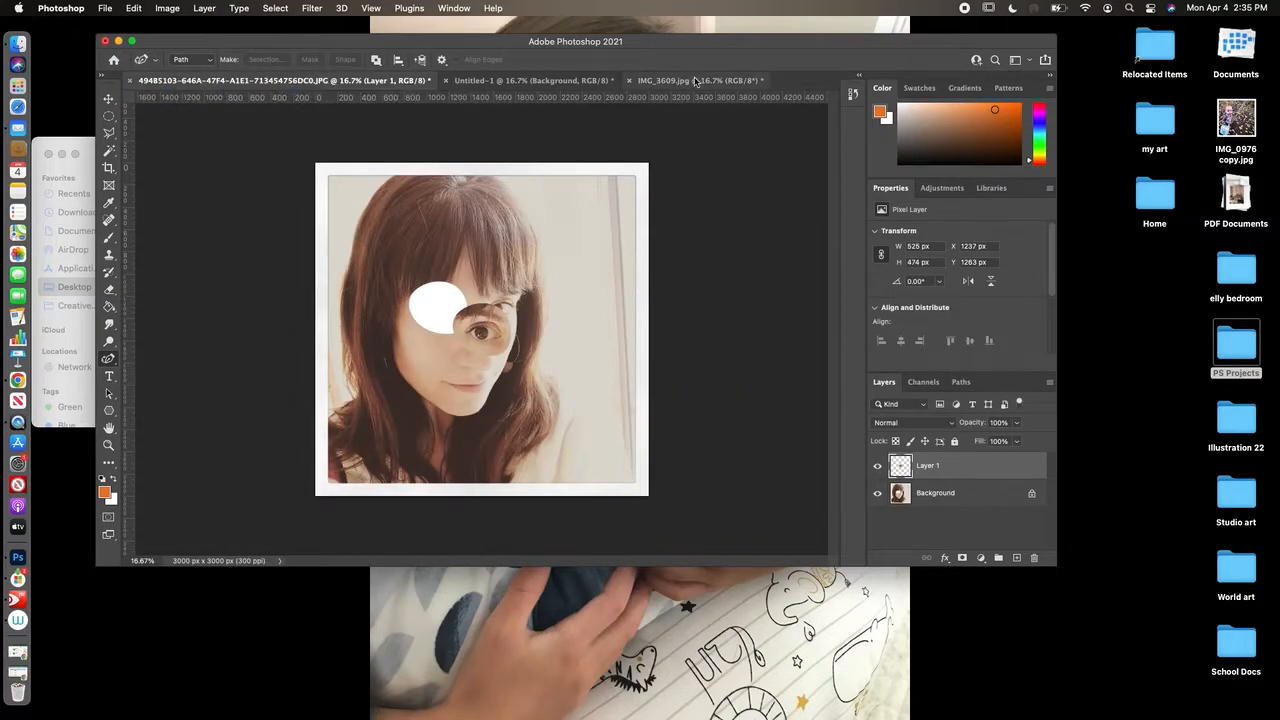
{"action": "left_click", "coordinate": [641, 78]}
{"action": "left_click", "coordinate": [526, 81]}
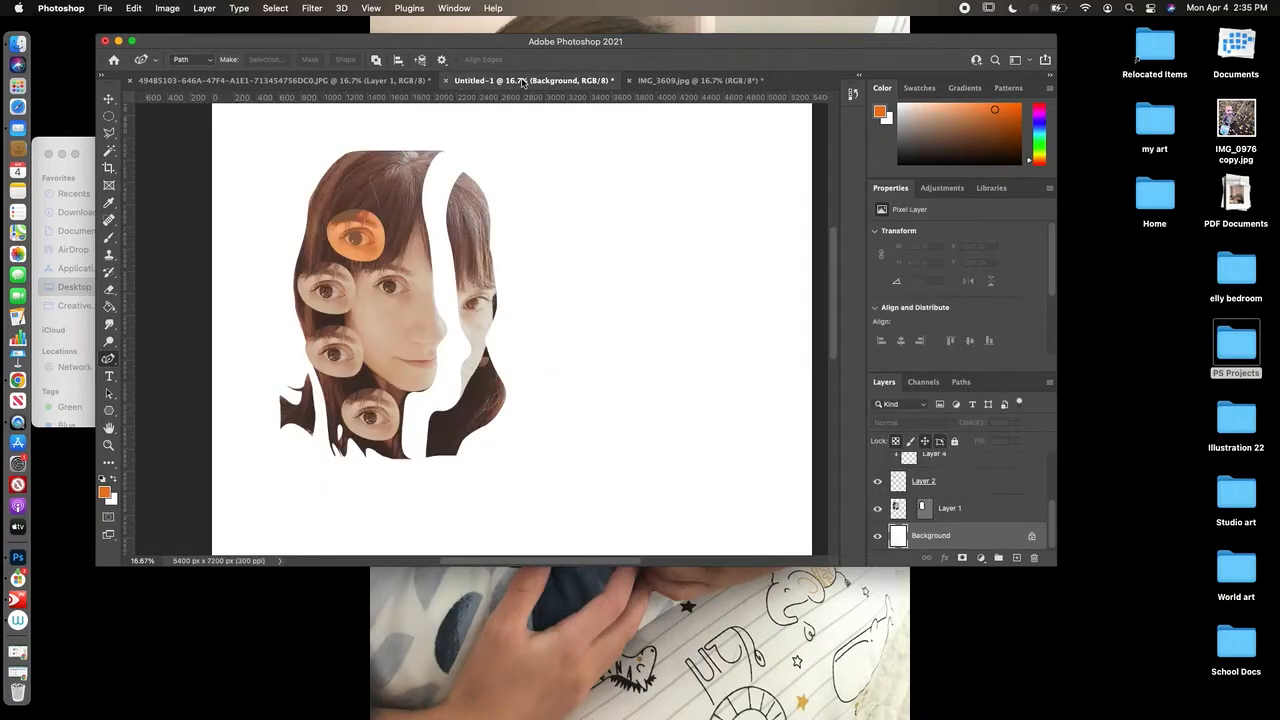
{"action": "left_click", "coordinate": [133, 8]}
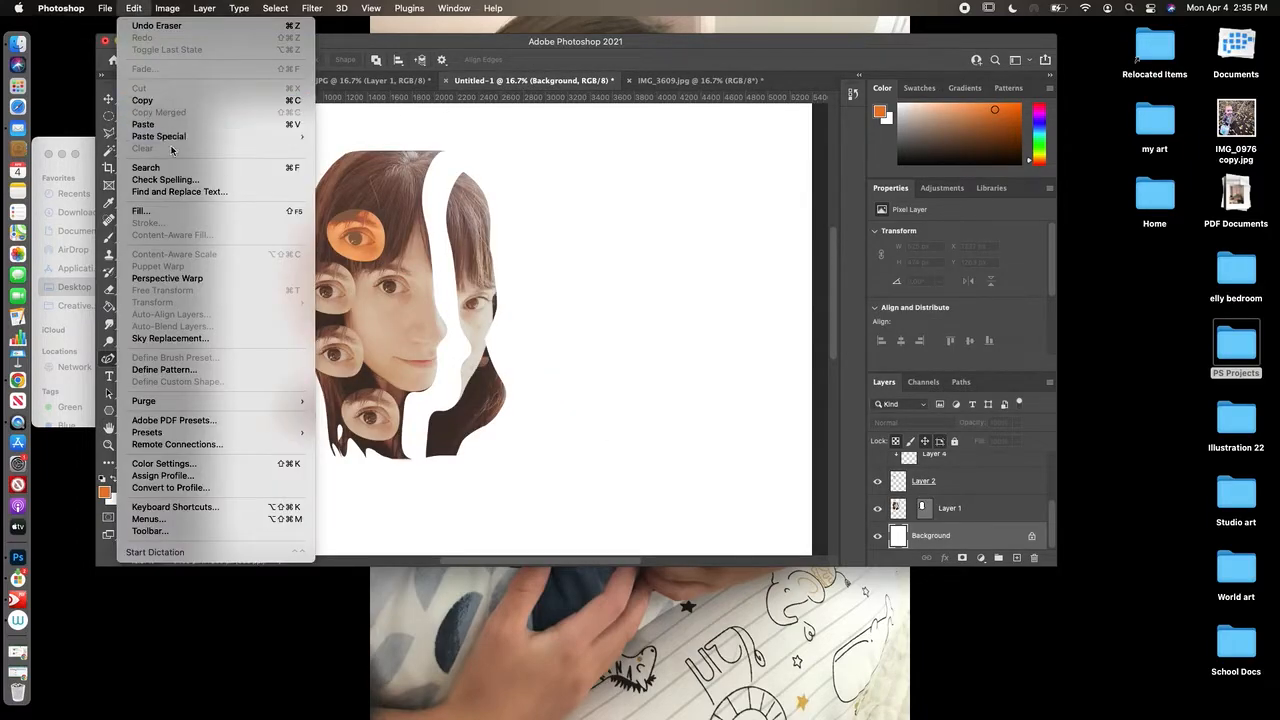
{"action": "left_click", "coordinate": [143, 124]}
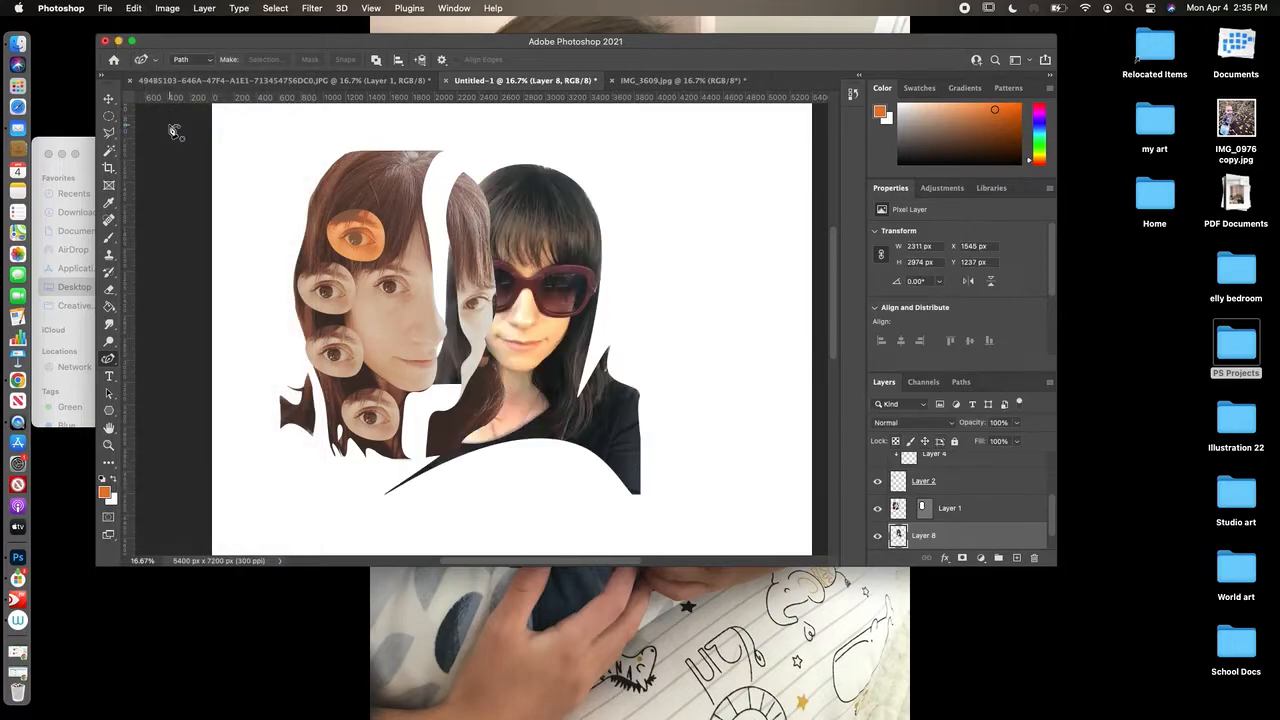
{"action": "left_click", "coordinate": [109, 99]}
{"action": "left_click_drag", "start_coordinate": [561, 238], "coordinate": [685, 208]}
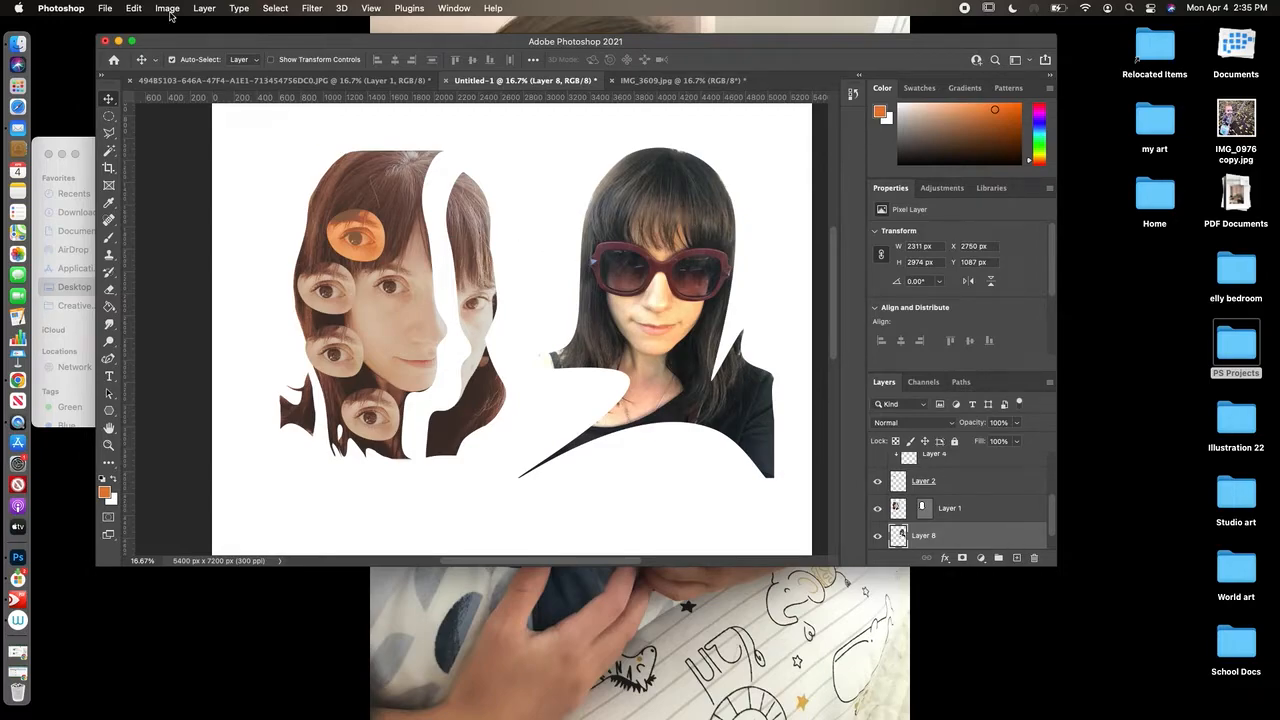
Step: Tint the sunglasses portrait a deep blue-teal with a Color Balance adjustment on the midtones
{"action": "left_click", "coordinate": [168, 9]}
{"action": "mouse_move", "coordinate": [230, 45]}
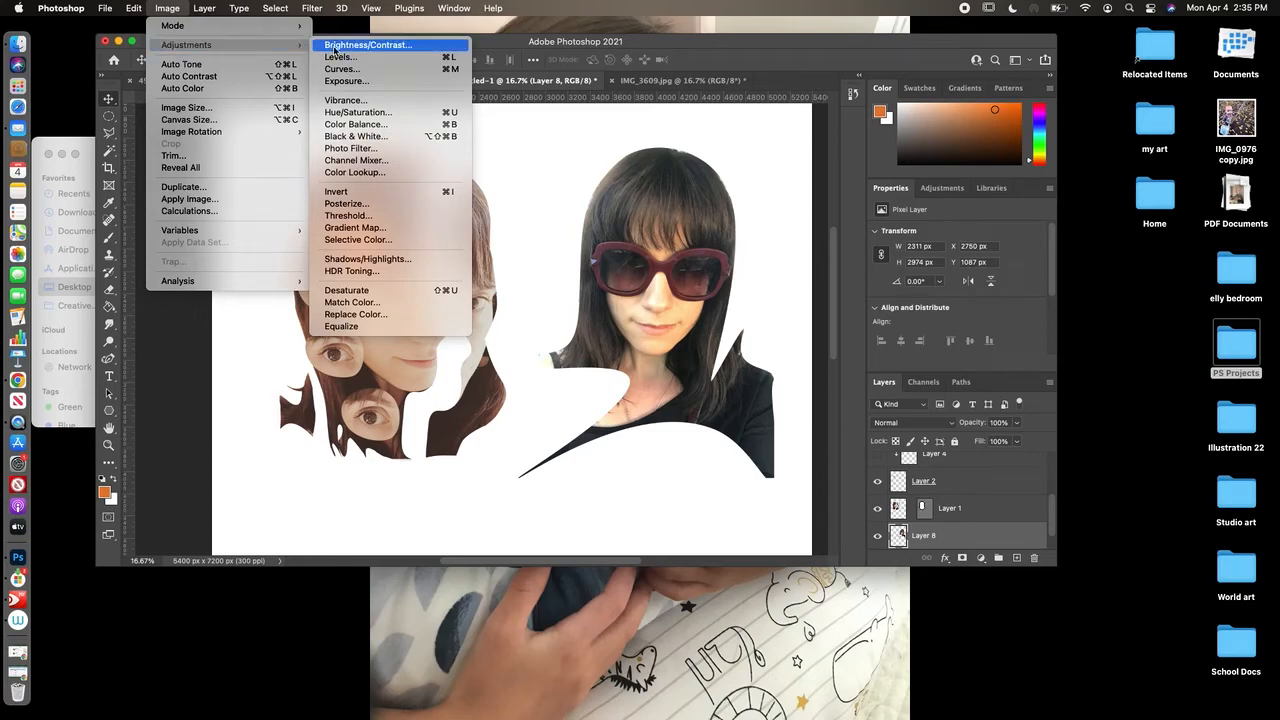
{"action": "left_click", "coordinate": [355, 124]}
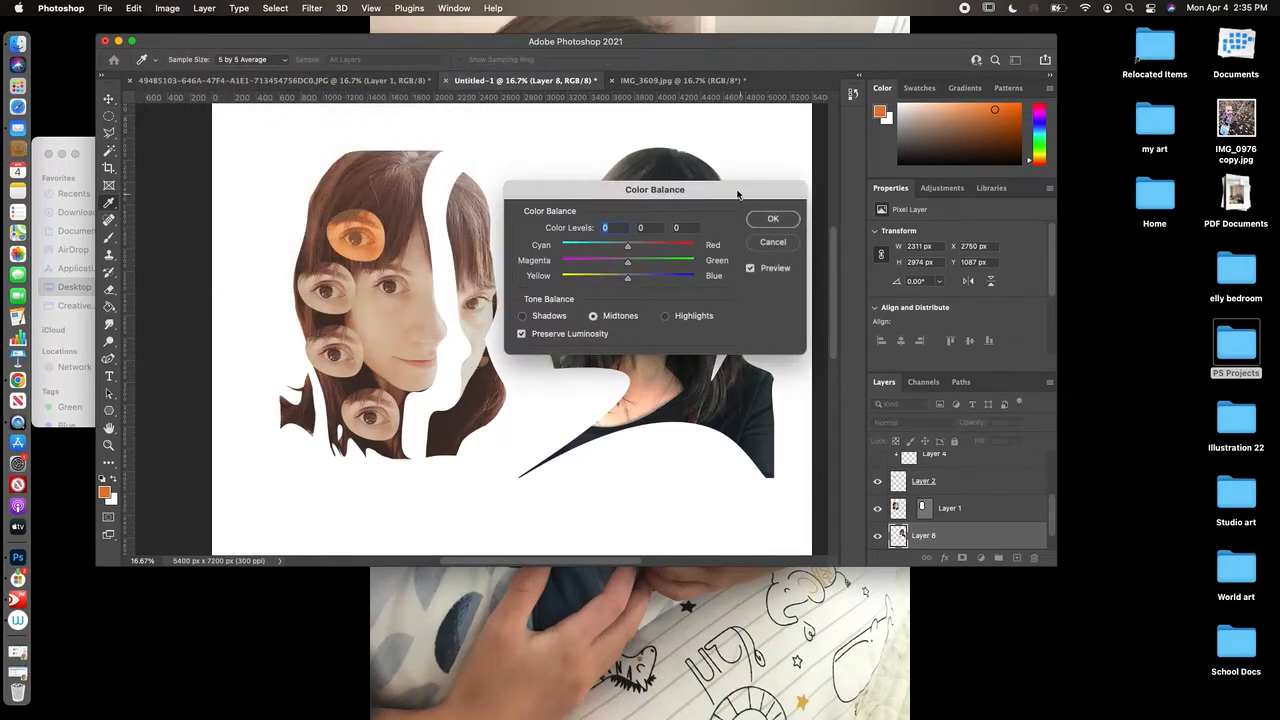
{"action": "left_click_drag", "start_coordinate": [740, 197], "coordinate": [1019, 194]}
{"action": "left_click_drag", "start_coordinate": [907, 274], "coordinate": [995, 276]}
{"action": "mouse_move", "coordinate": [907, 258]}
{"action": "left_mouse_down"}
{"action": "mouse_move", "coordinate": [842, 268]}
{"action": "mouse_move", "coordinate": [960, 262]}
{"action": "mouse_move", "coordinate": [887, 246]}
{"action": "left_mouse_up"}
{"action": "left_click", "coordinate": [1052, 217]}
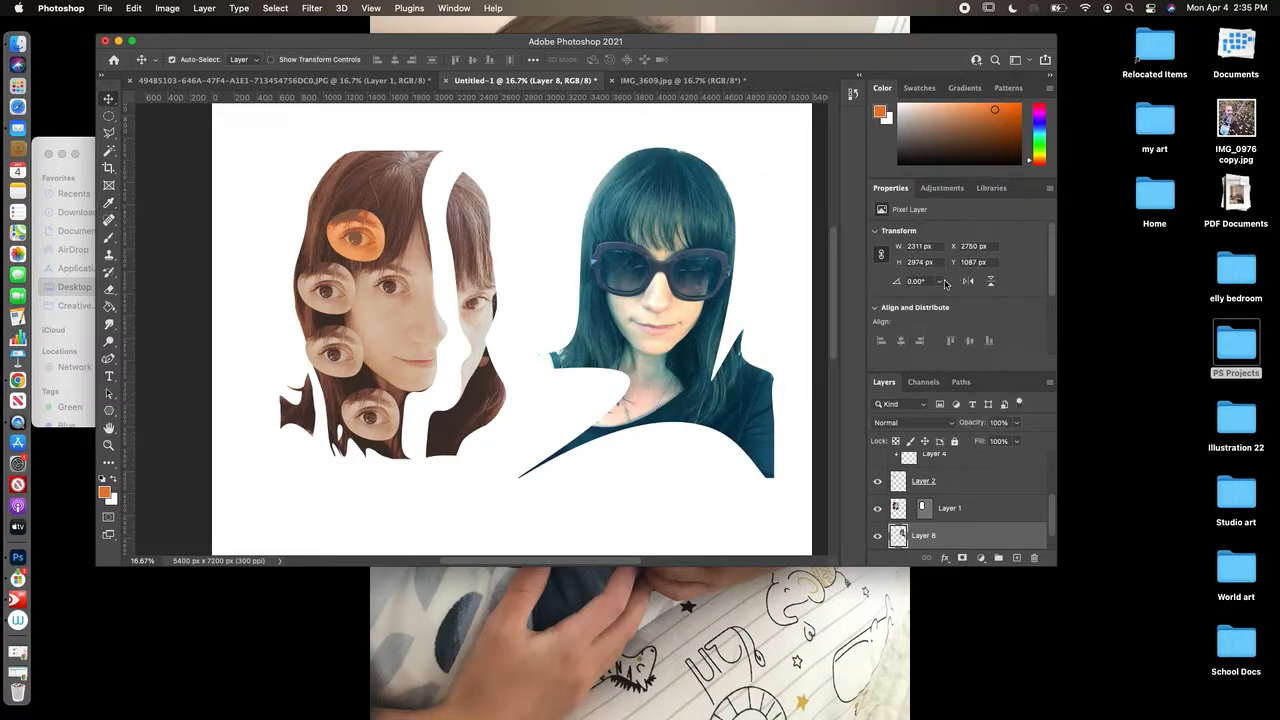
Step: Blur the teal portrait with a 3920 px Blur tool brush, once at 50% strength and again at 90%
{"action": "left_click", "coordinate": [112, 325]}
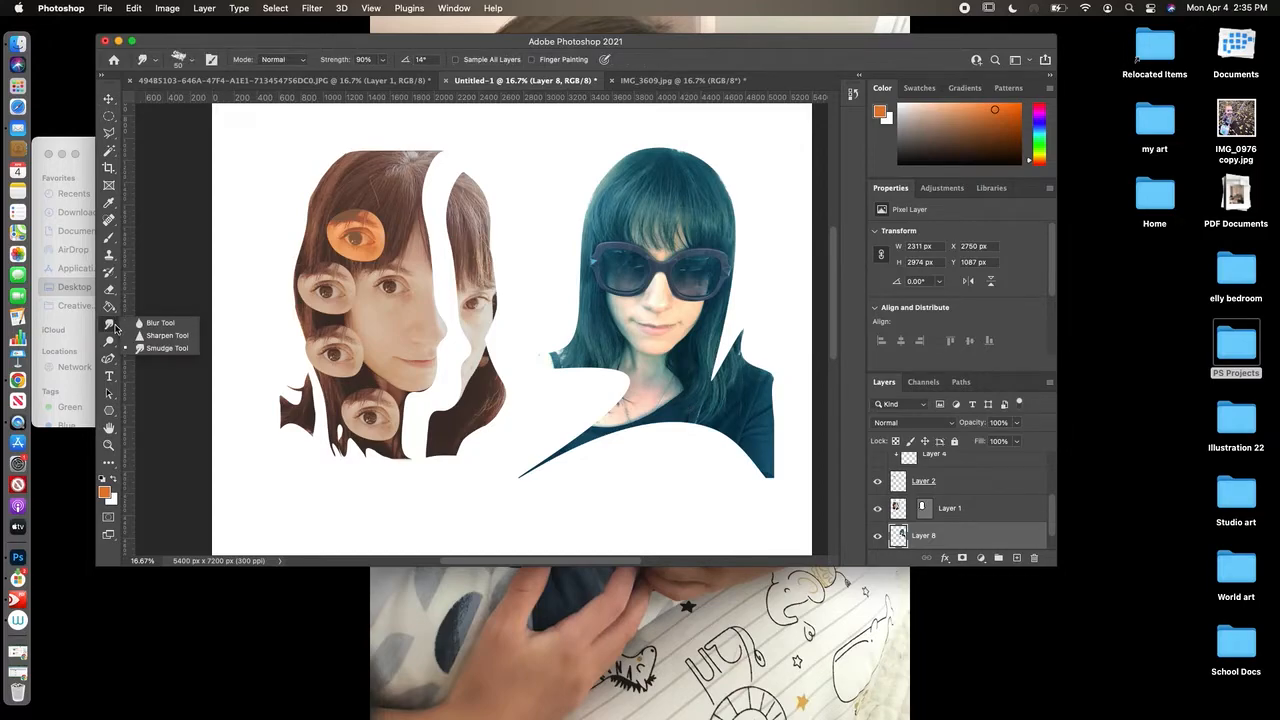
{"action": "left_click", "coordinate": [157, 322]}
{"action": "left_click", "coordinate": [194, 63]}
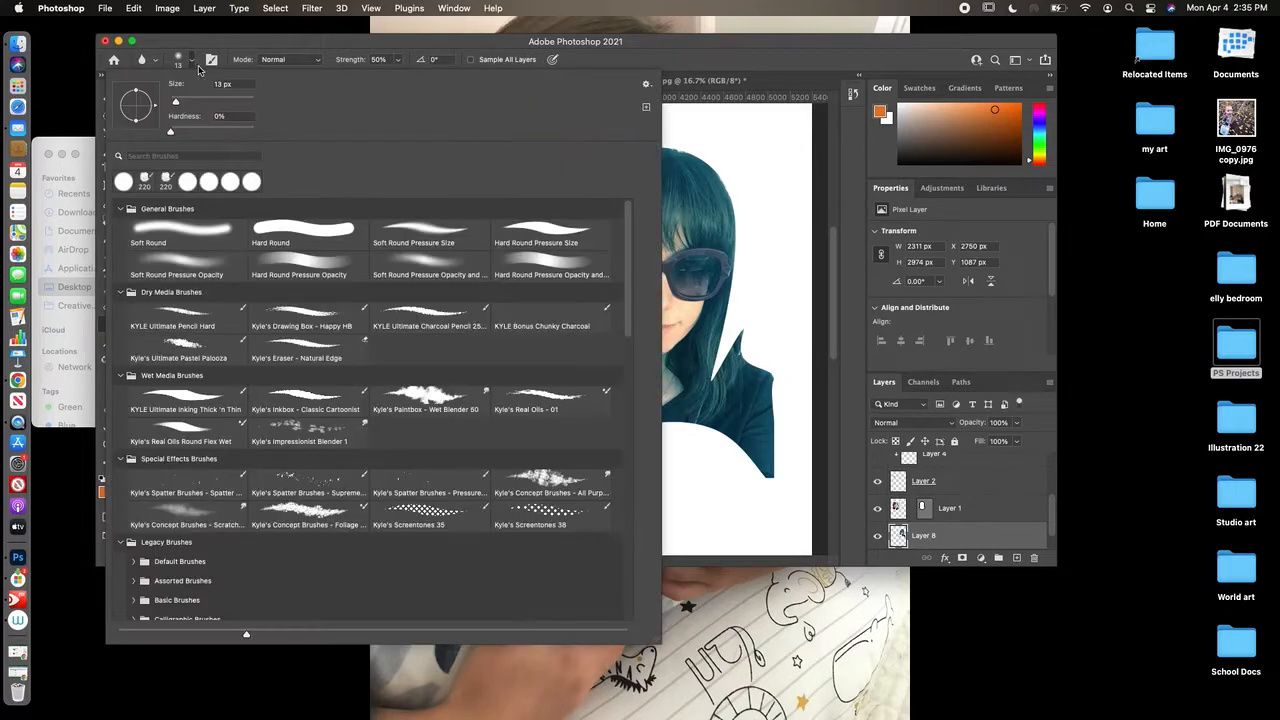
{"action": "left_click", "coordinate": [237, 101]}
{"action": "left_click", "coordinate": [490, 43]}
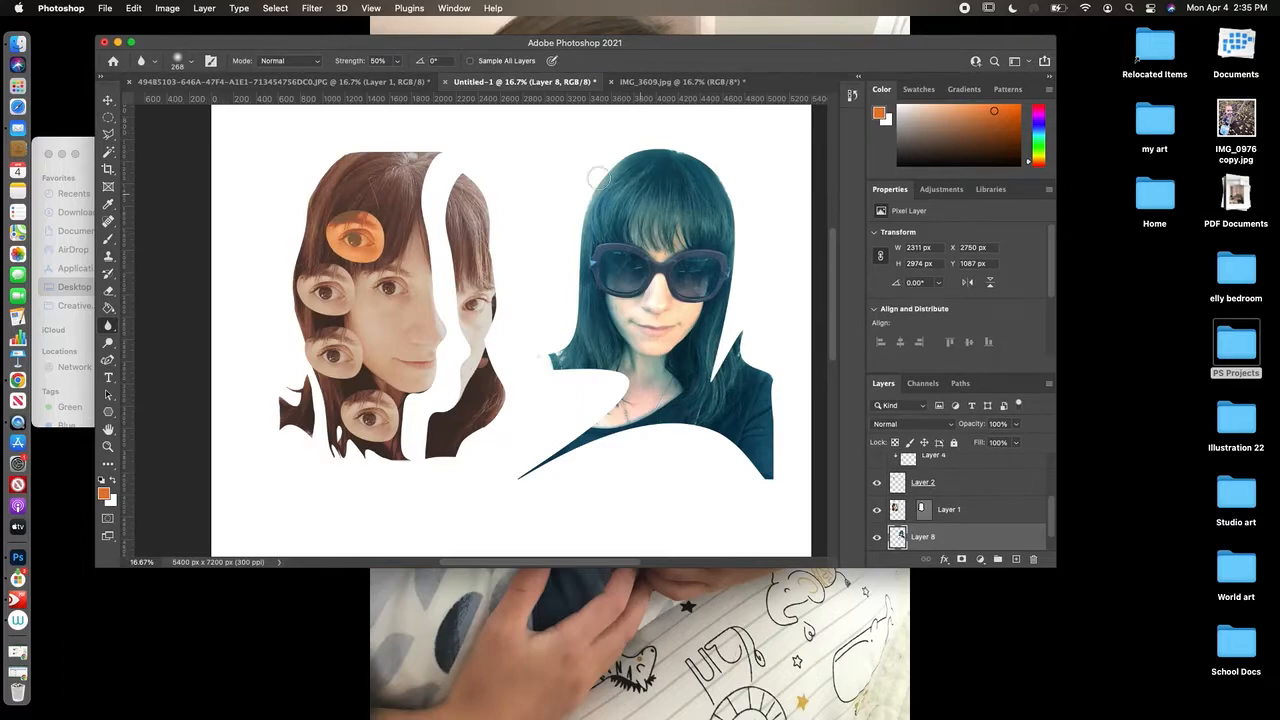
{"action": "left_click", "coordinate": [192, 62]}
{"action": "left_click", "coordinate": [245, 103]}
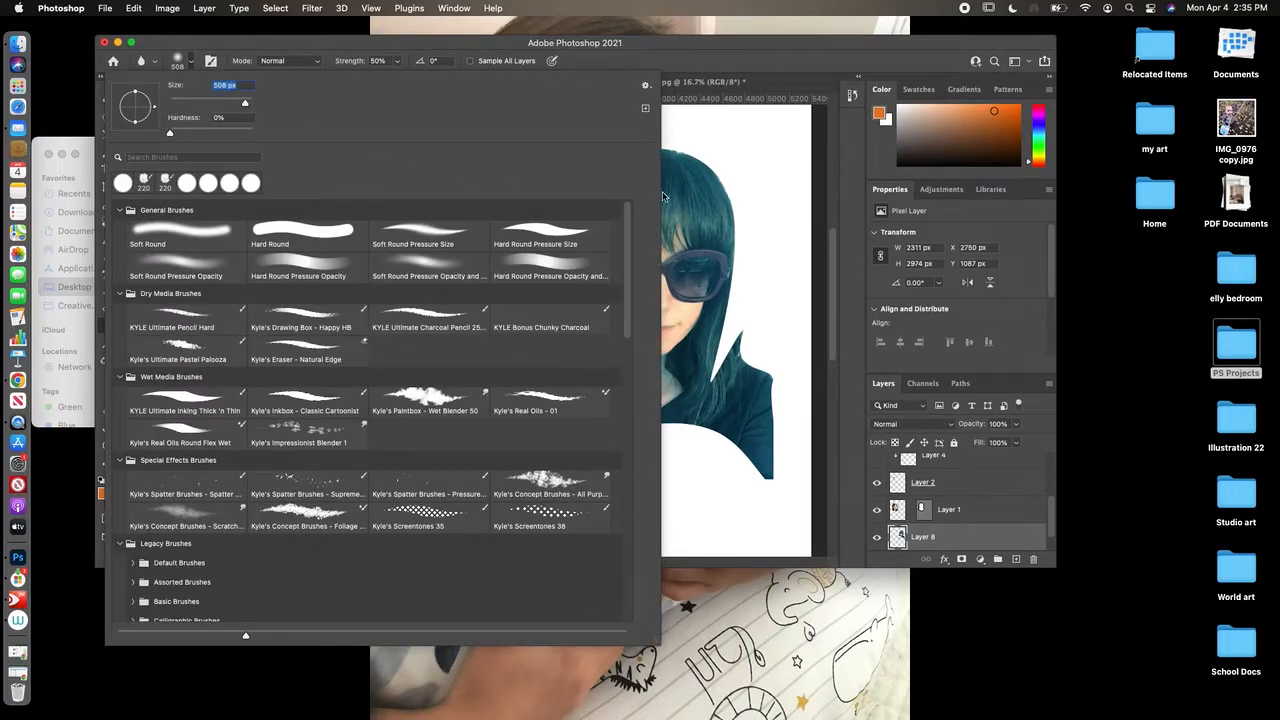
{"action": "left_click_drag", "start_coordinate": [253, 105], "coordinate": [365, 95]}
{"action": "left_click", "coordinate": [540, 45]}
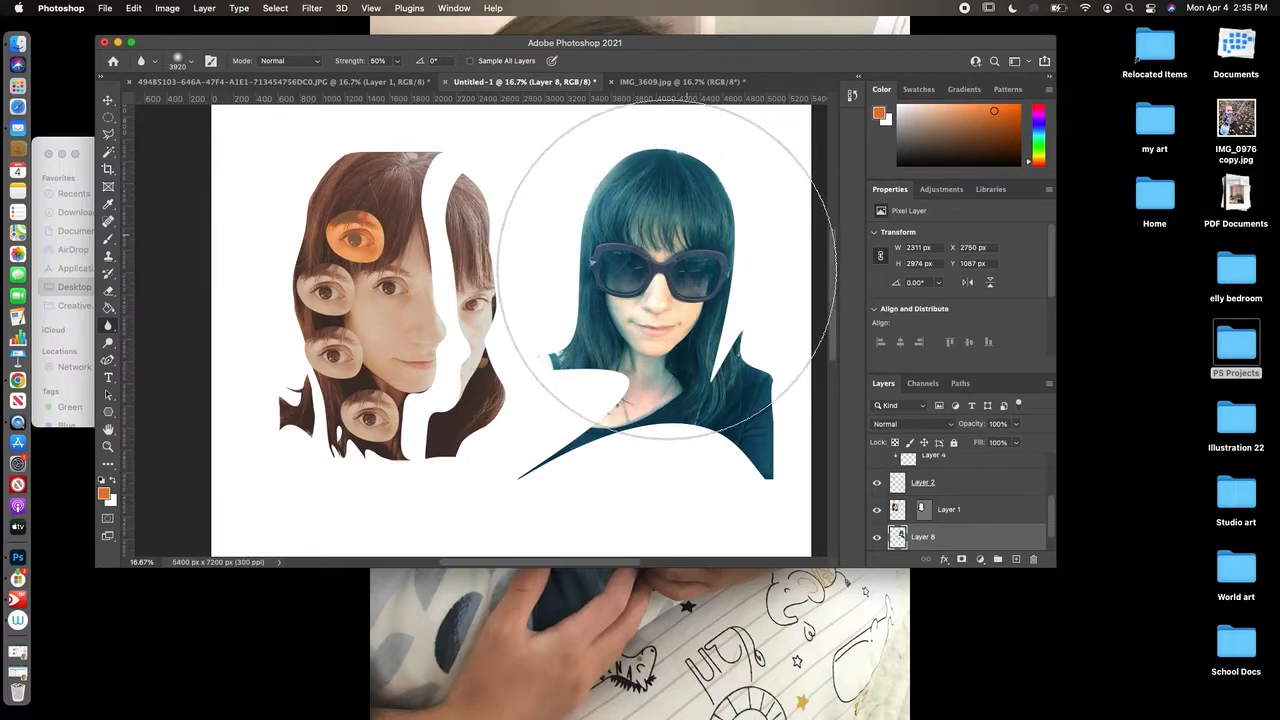
{"action": "left_click", "coordinate": [666, 271]}
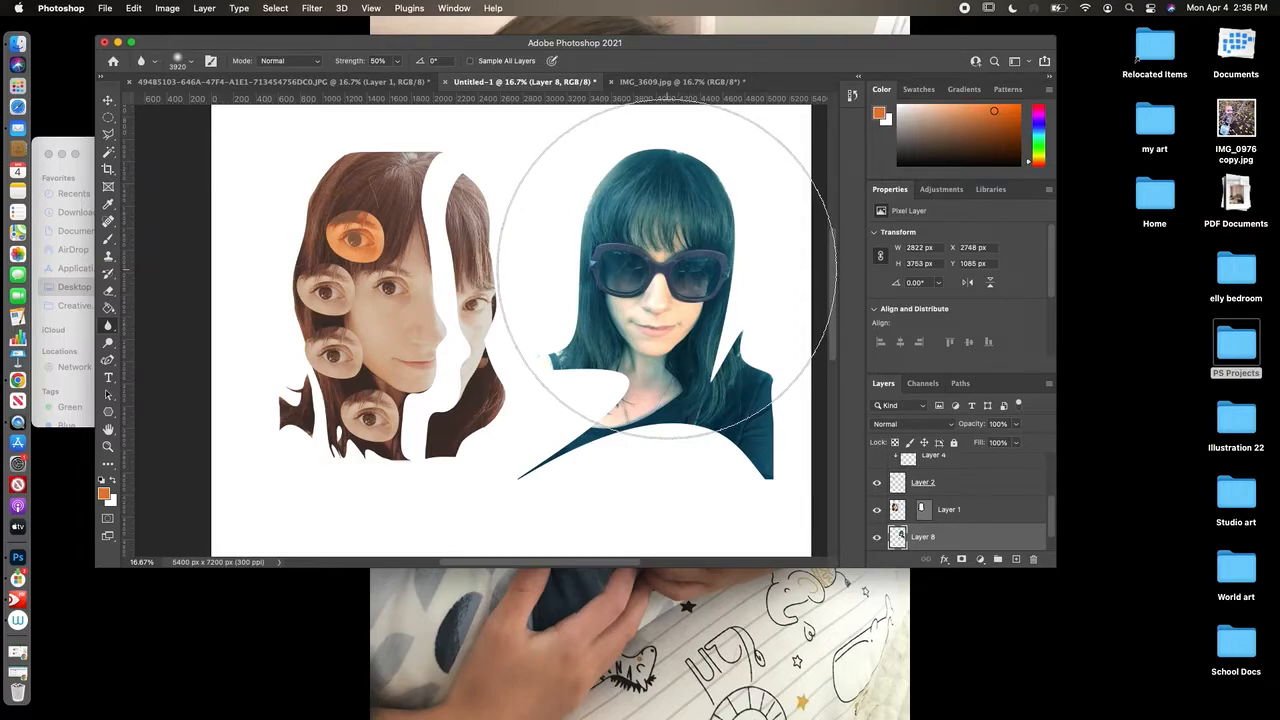
{"action": "left_click", "coordinate": [397, 61]}
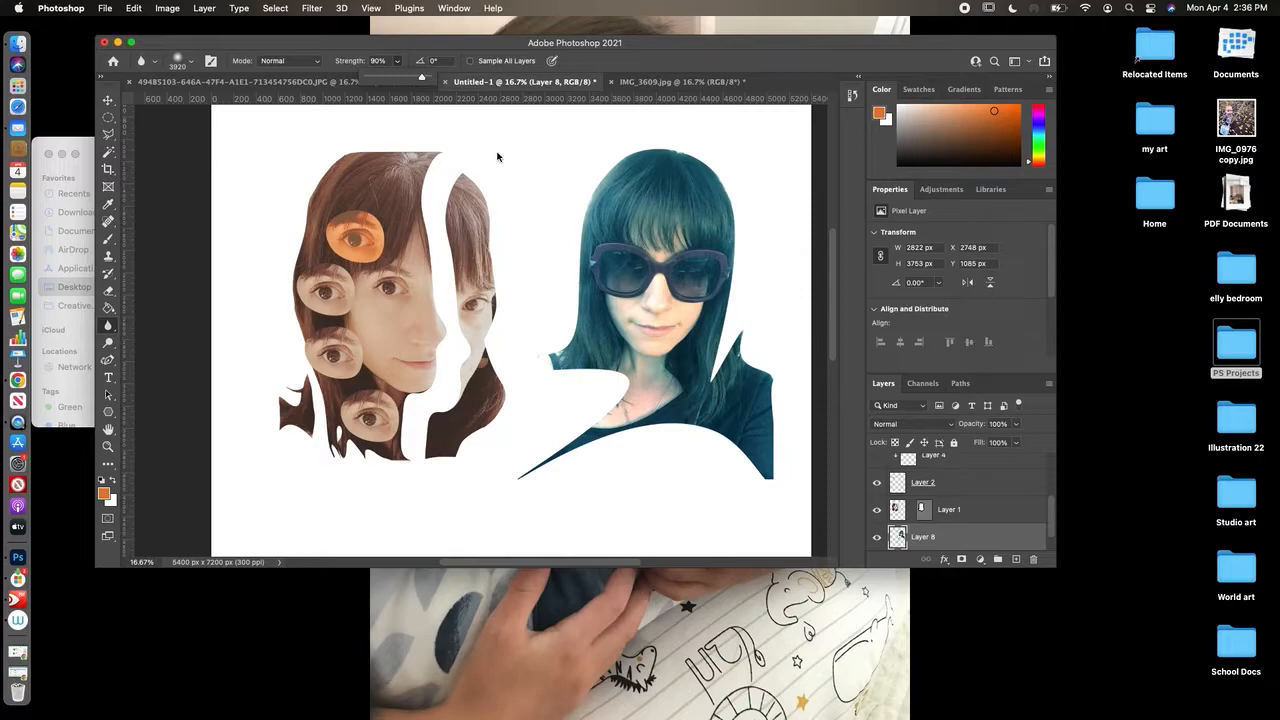
{"action": "left_click", "coordinate": [670, 313]}
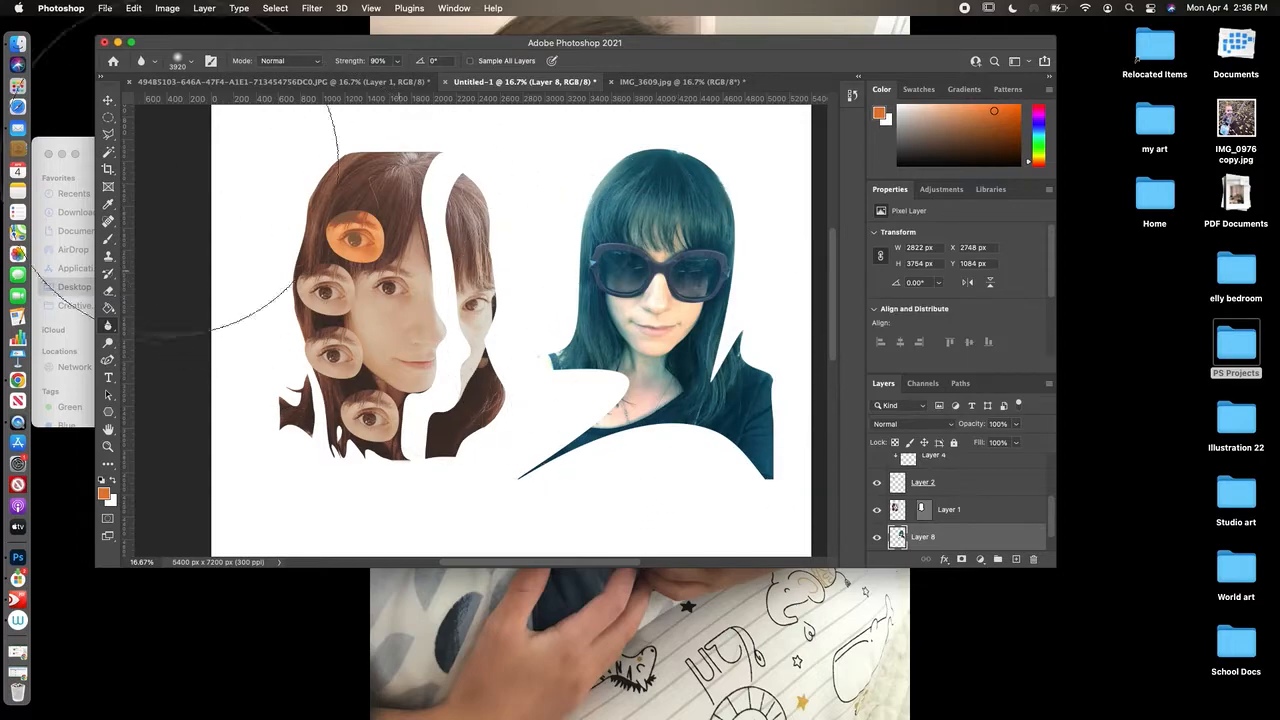
Step: Tuck the teal portrait partly behind the sliced face and enlarge it proportionally to about 4241 x 5642 px
{"action": "left_click", "coordinate": [108, 103]}
{"action": "left_click_drag", "start_coordinate": [686, 284], "coordinate": [576, 256]}
{"action": "left_click", "coordinate": [133, 9]}
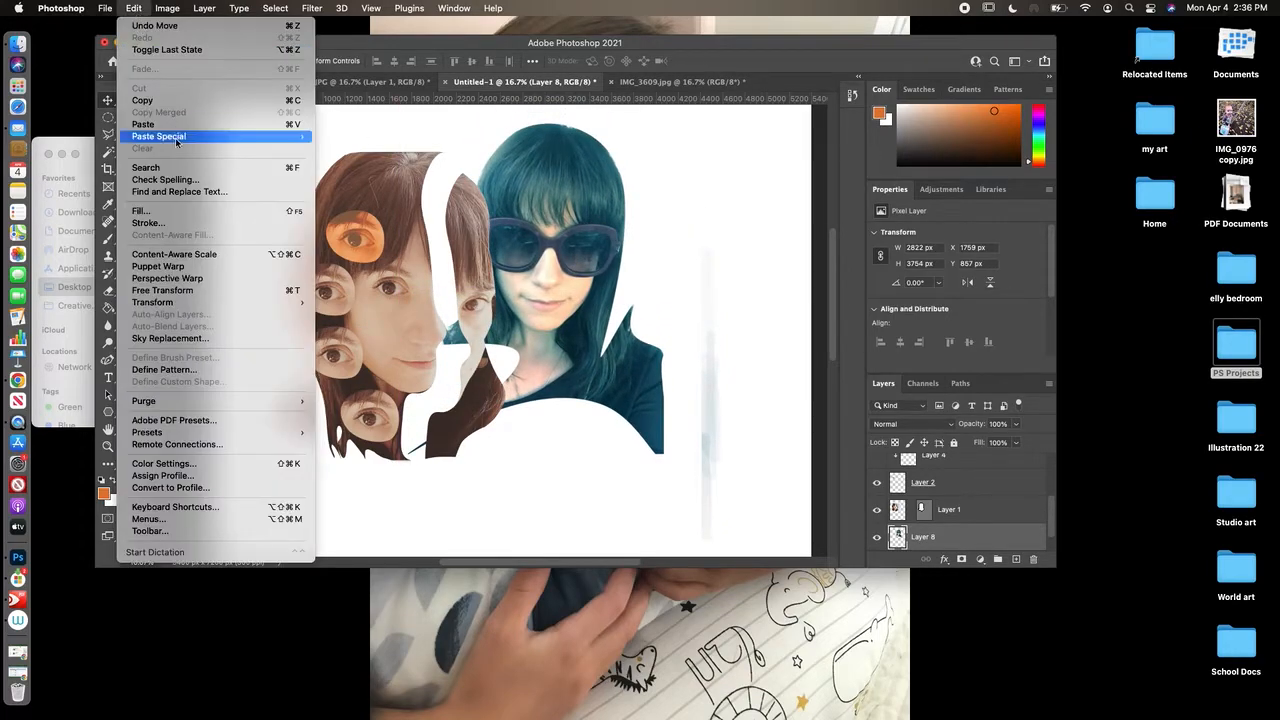
{"action": "left_click", "coordinate": [248, 290]}
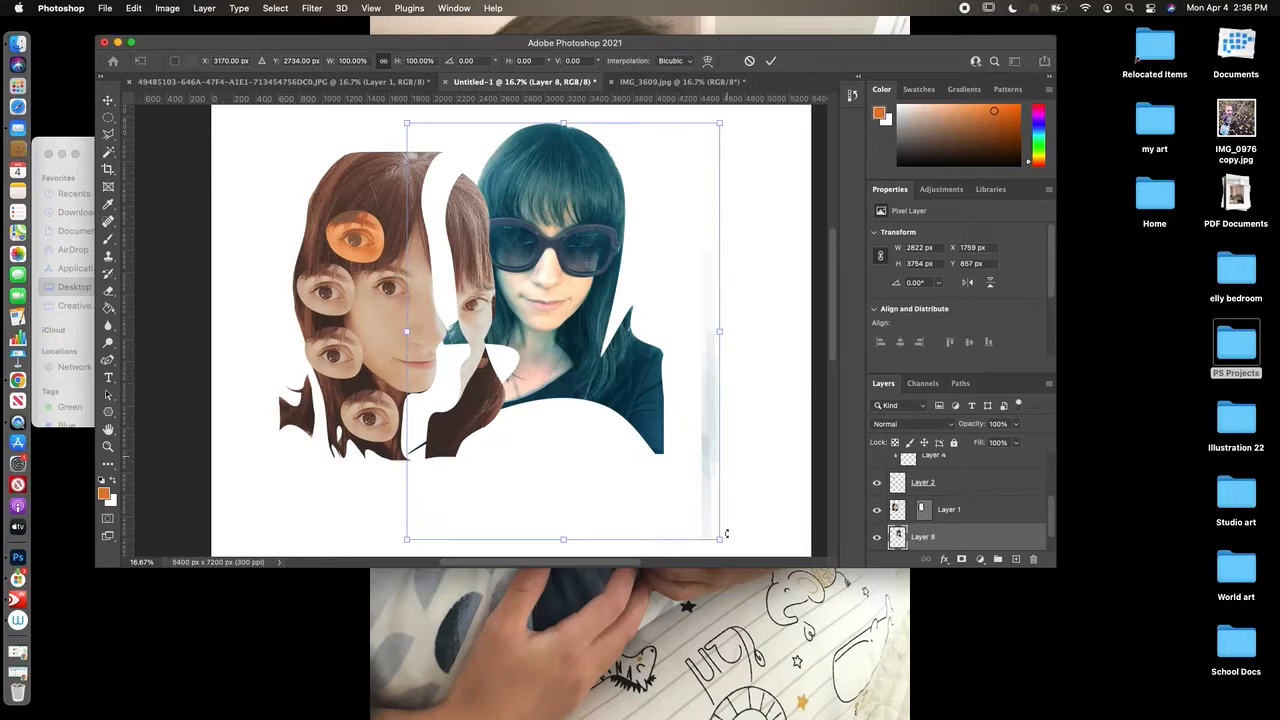
{"action": "left_click_drag", "start_coordinate": [718, 538], "coordinate": [789, 354]}
Step: Shift the enlarged teal portrait slightly closer to the sliced face, to about X 1625 px, Y 779 px
{"action": "left_click", "coordinate": [108, 446]}
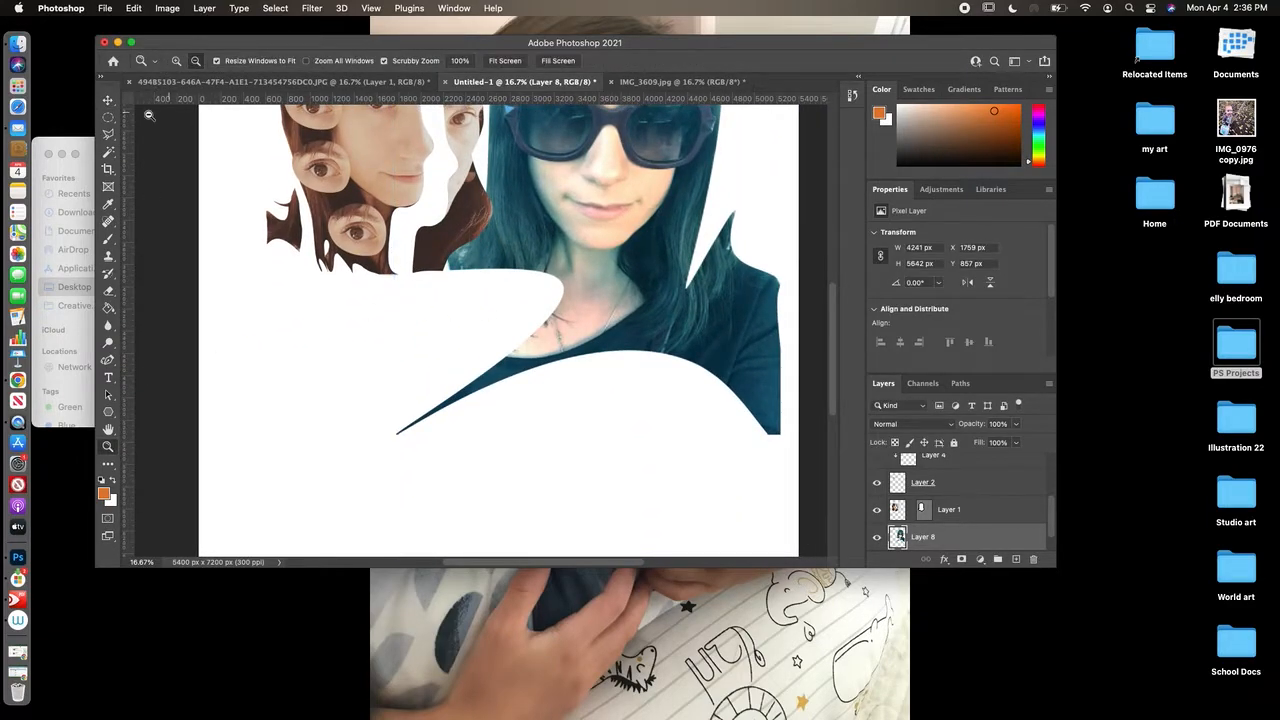
{"action": "left_click", "coordinate": [314, 306], "text": "alt"}
{"action": "left_click", "coordinate": [318, 308], "text": "alt"}
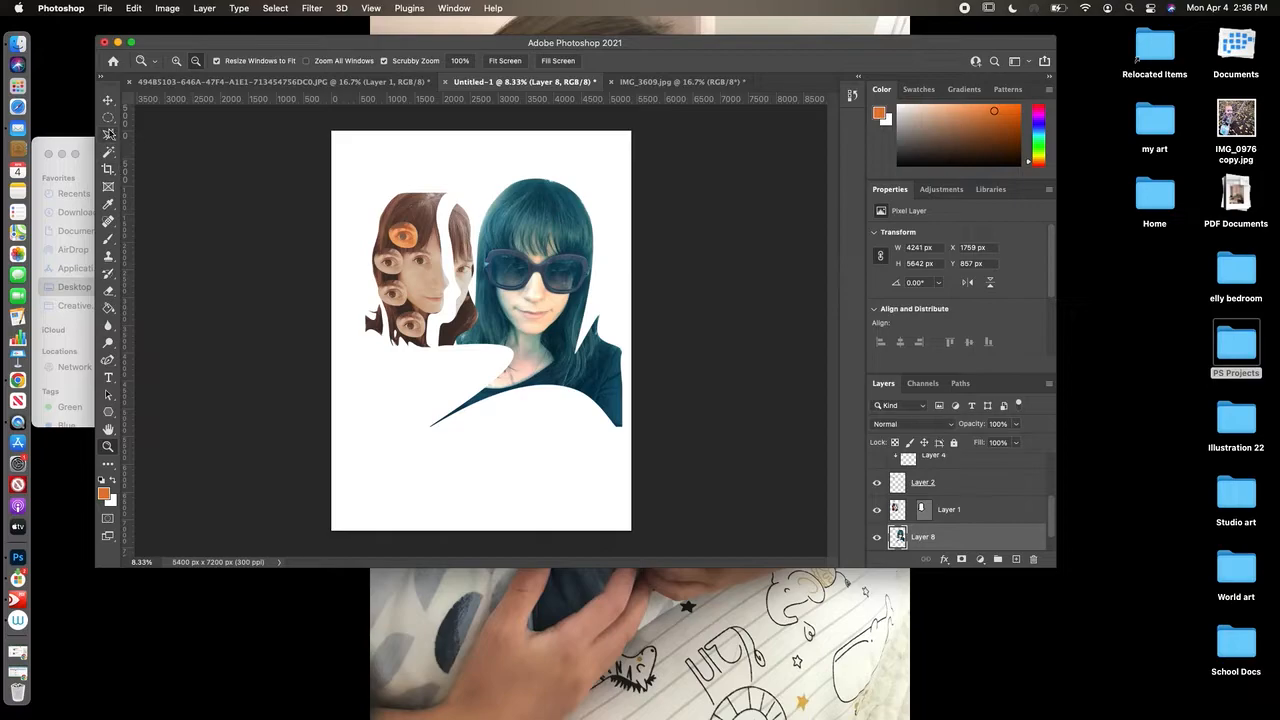
{"action": "left_click_drag", "start_coordinate": [562, 311], "coordinate": [555, 306]}
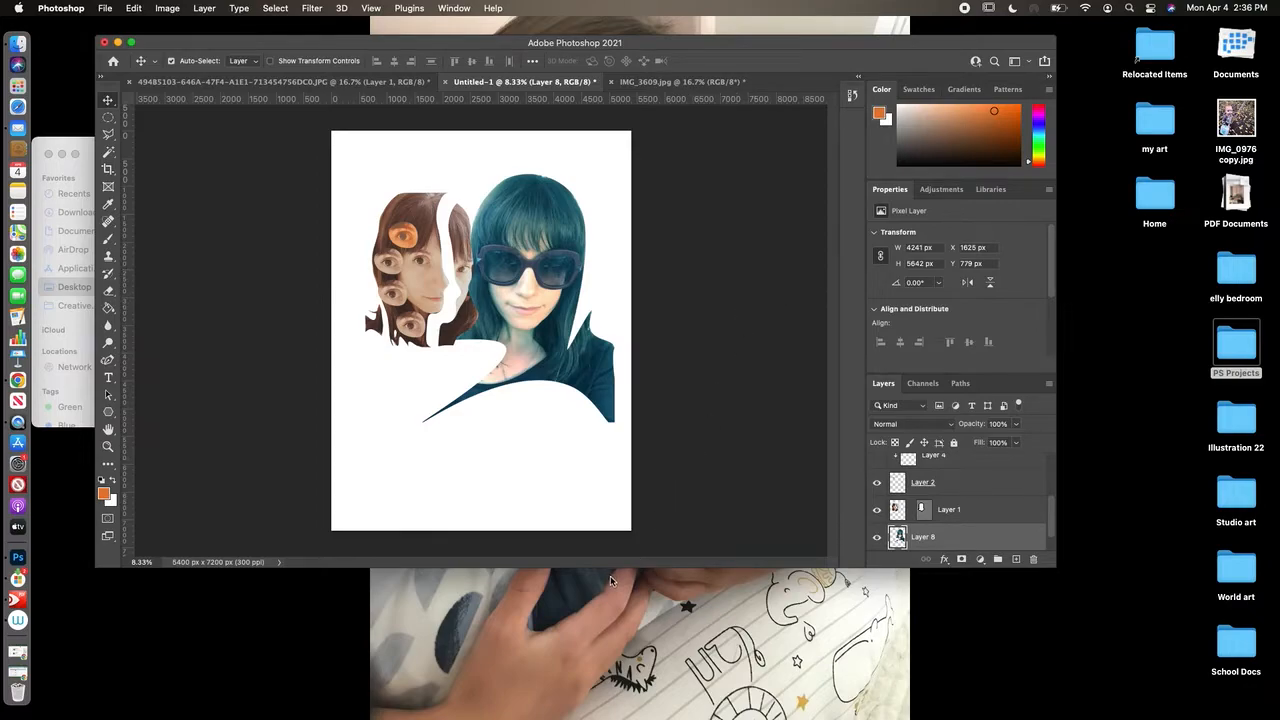
Step: Select Layer 1, the sliced face, and scale it to about 100.31% with Free Transform
{"action": "left_click", "coordinate": [972, 508]}
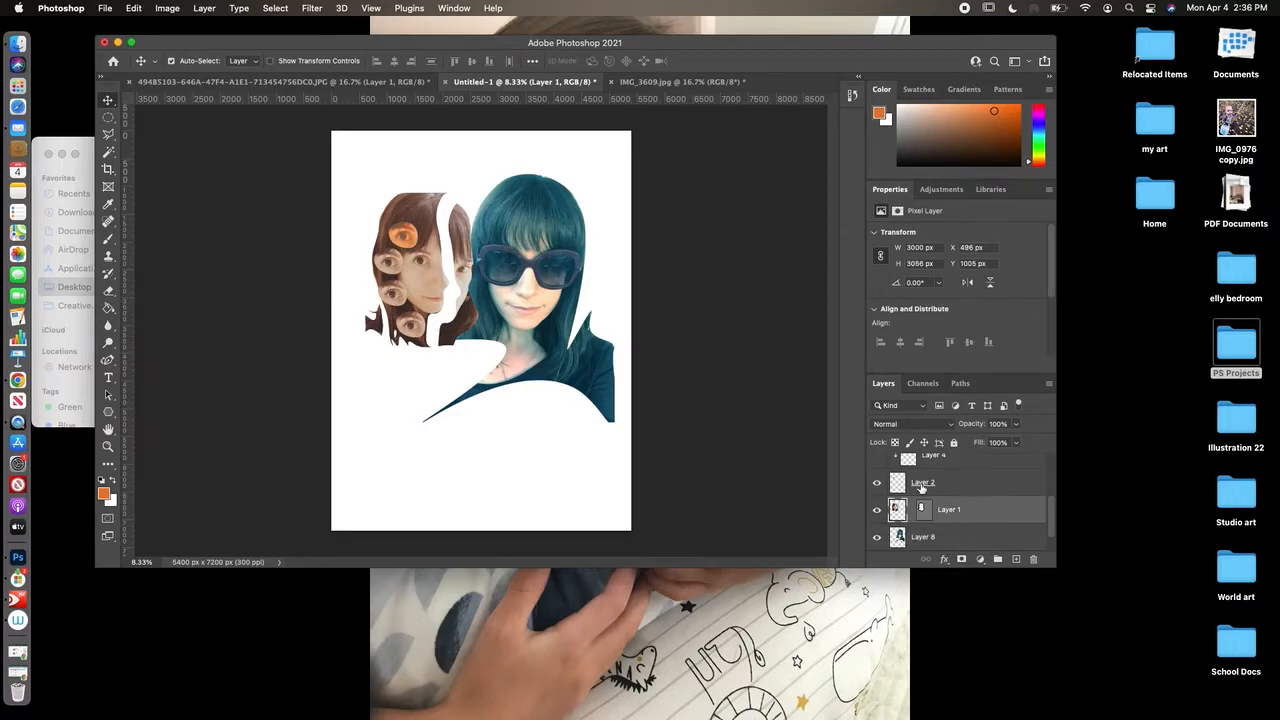
{"action": "left_click", "coordinate": [133, 8]}
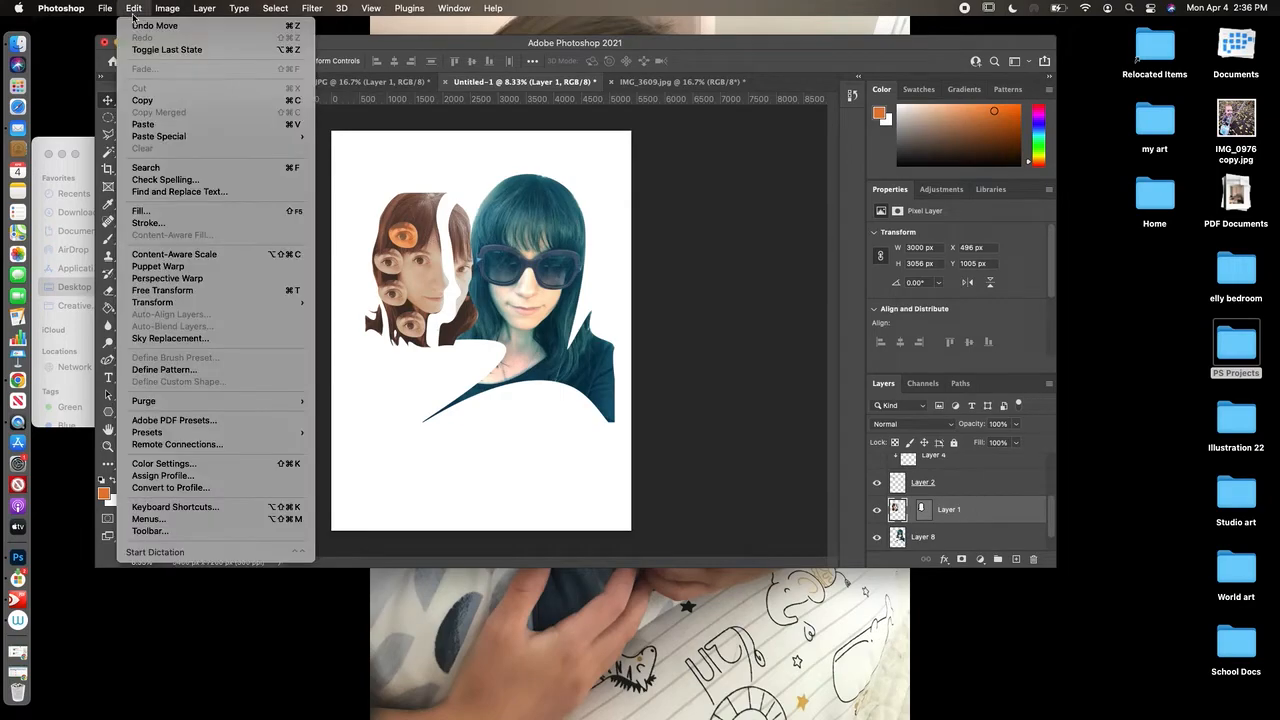
{"action": "left_click", "coordinate": [189, 288]}
{"action": "left_click_drag", "start_coordinate": [476, 191], "coordinate": [512, 172]}
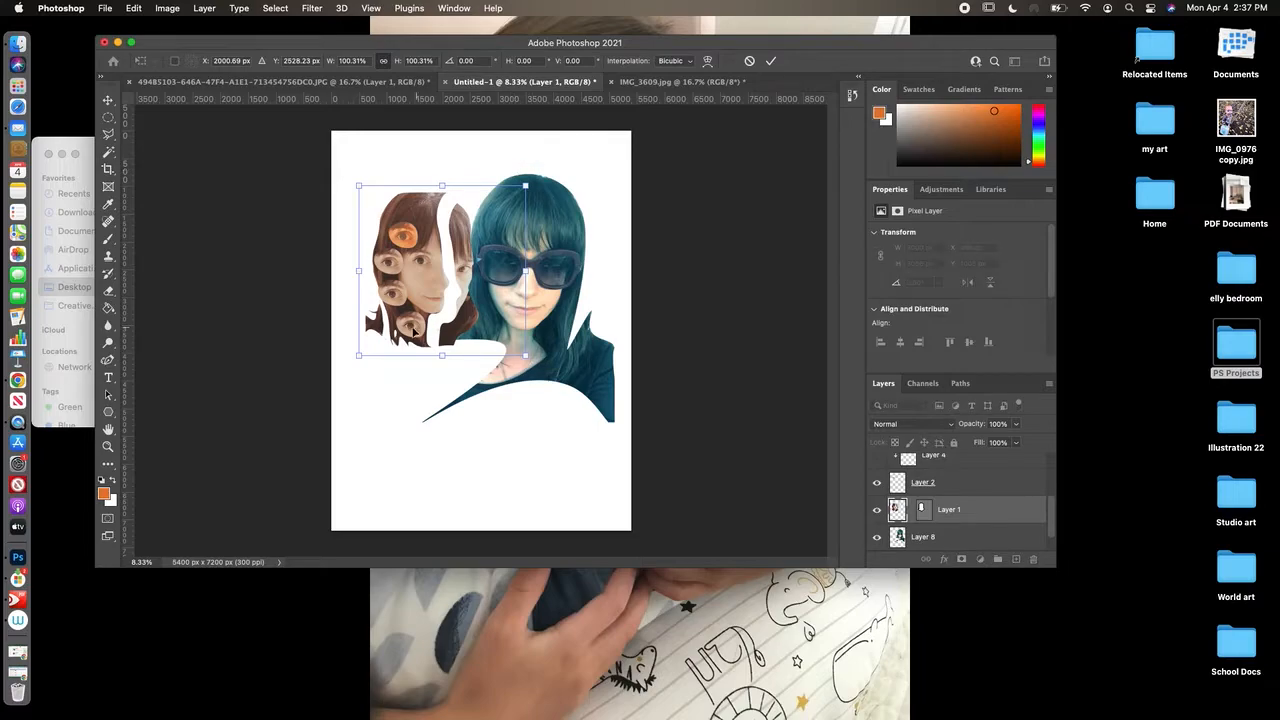
{"action": "left_click", "coordinate": [110, 100]}
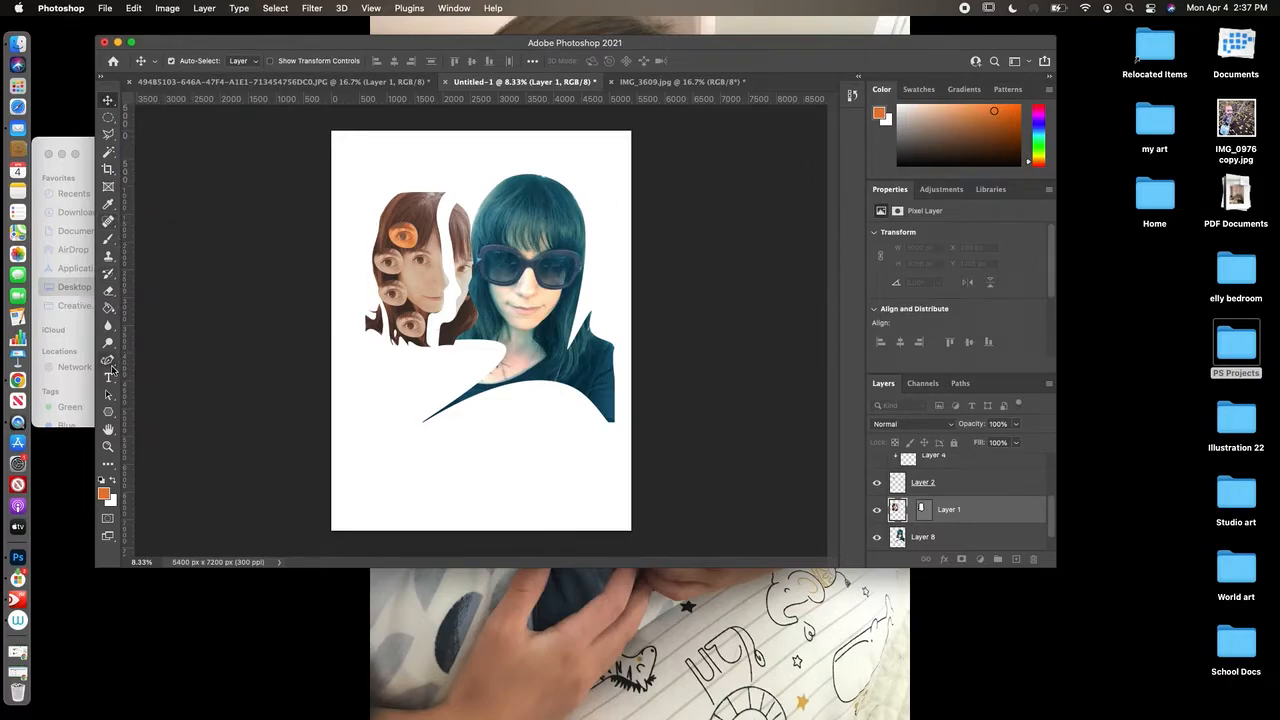
Step: Trace the sunglasses on the teal portrait with the Freeform Pen and convert the path to a selection with 0 px feather
{"action": "left_click_drag", "start_coordinate": [112, 367], "coordinate": [160, 372]}
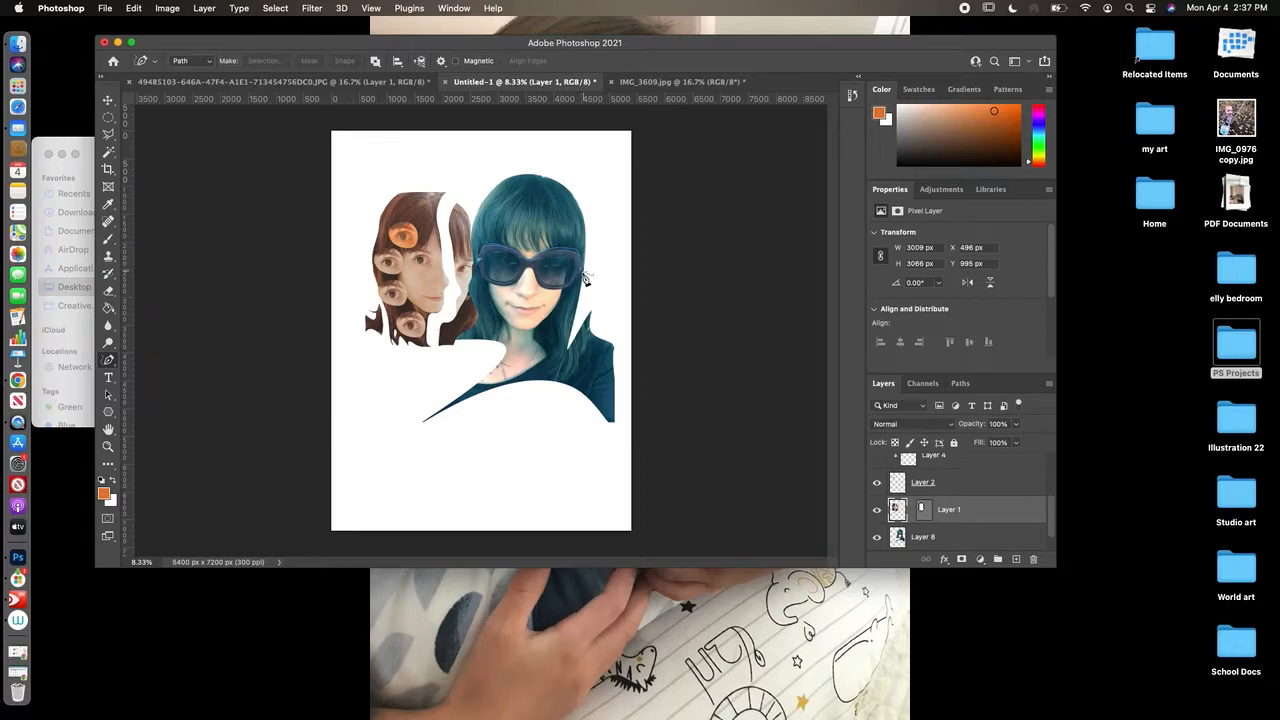
{"action": "left_click", "coordinate": [484, 259]}
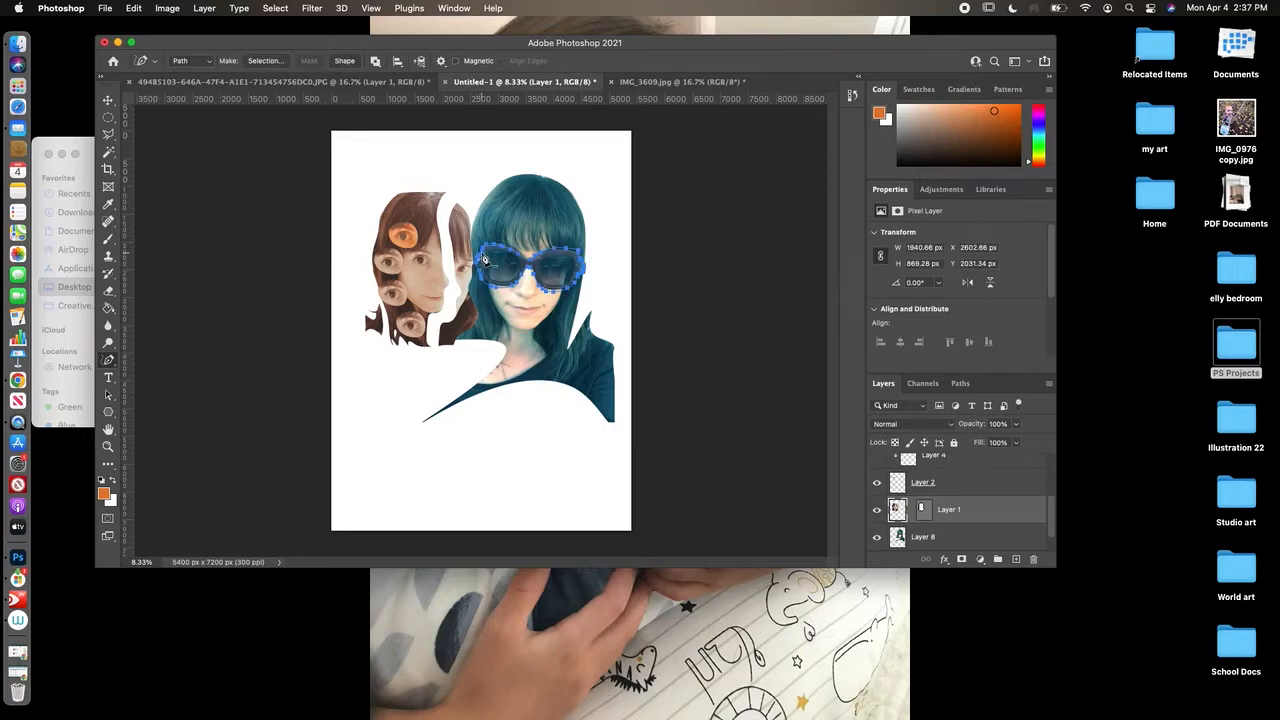
{"action": "right_click", "coordinate": [542, 270]}
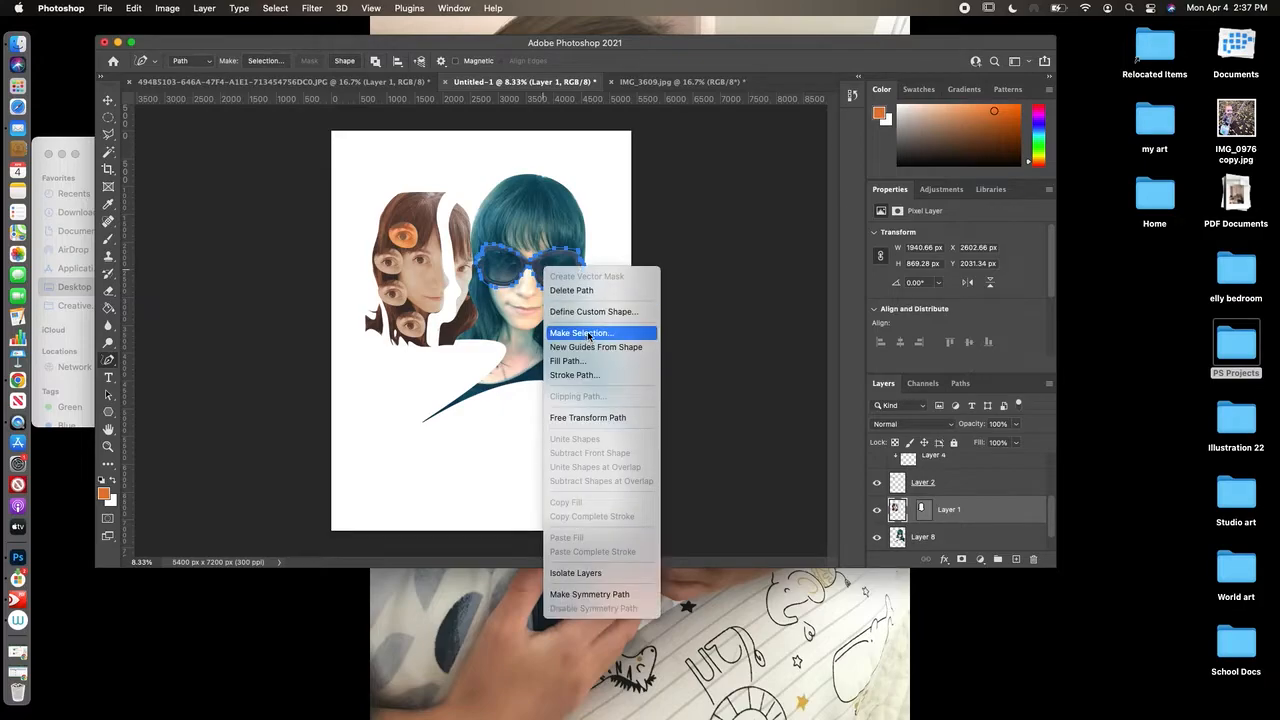
{"action": "left_click", "coordinate": [588, 334]}
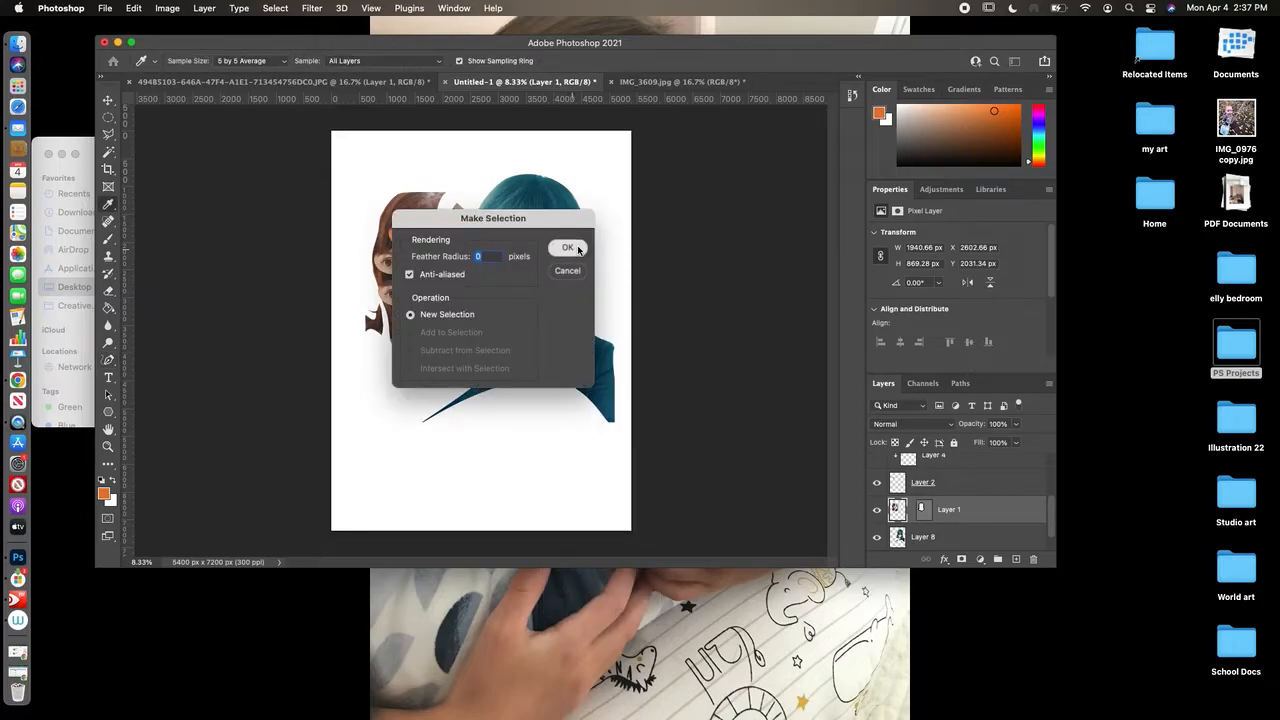
{"action": "key", "text": "Return"}
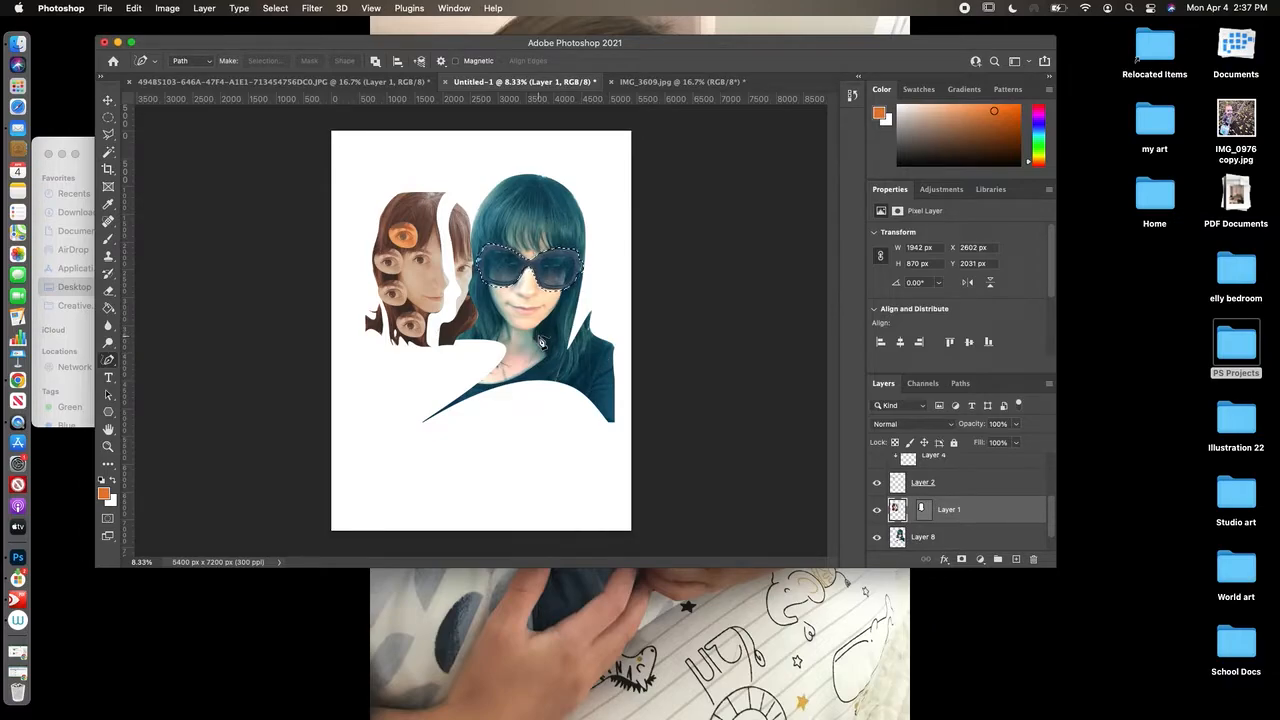
Step: Invert the sunglasses selection and ready the Eraser on Layer 8, the teal portrait
{"action": "left_click", "coordinate": [275, 8]}
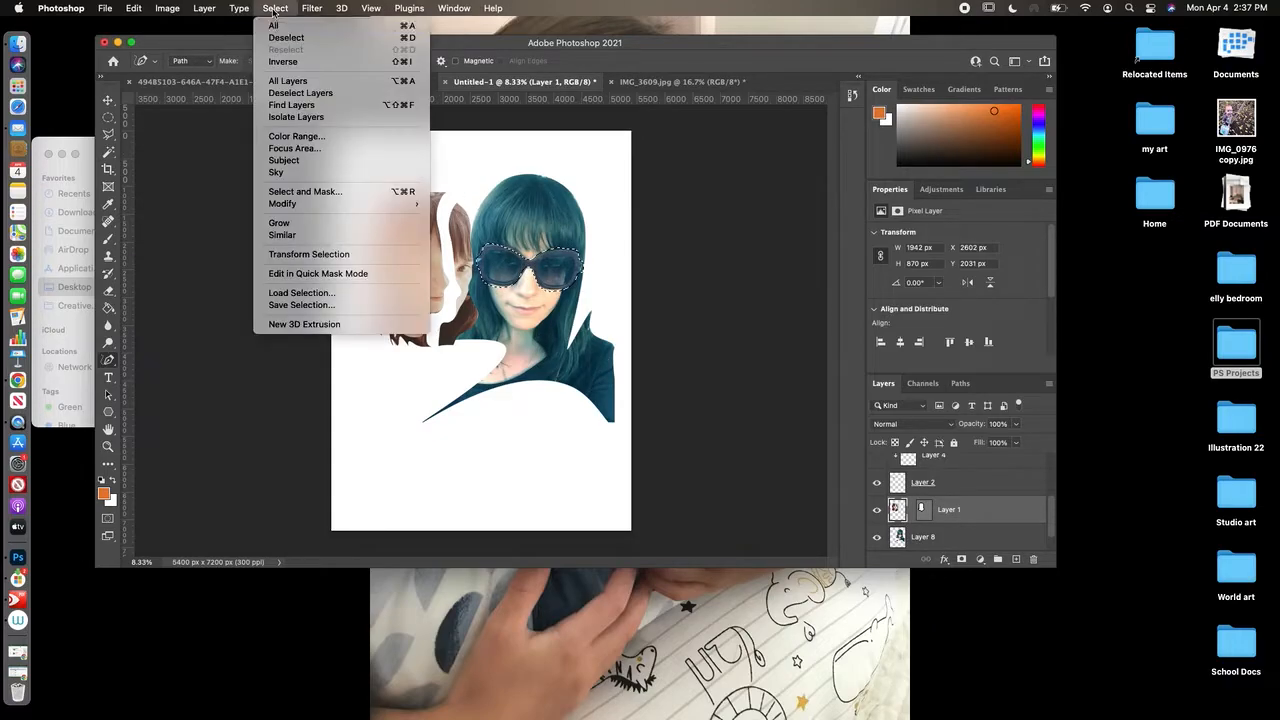
{"action": "left_click", "coordinate": [290, 64]}
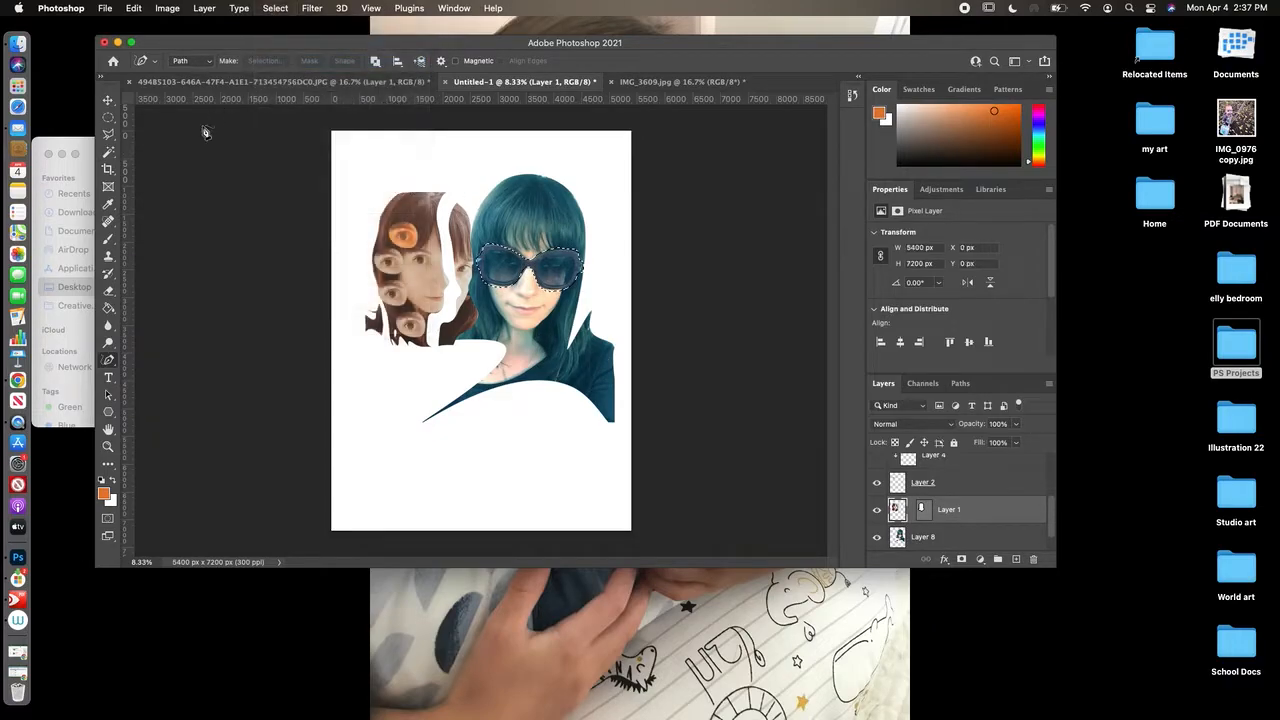
{"action": "left_click", "coordinate": [950, 537]}
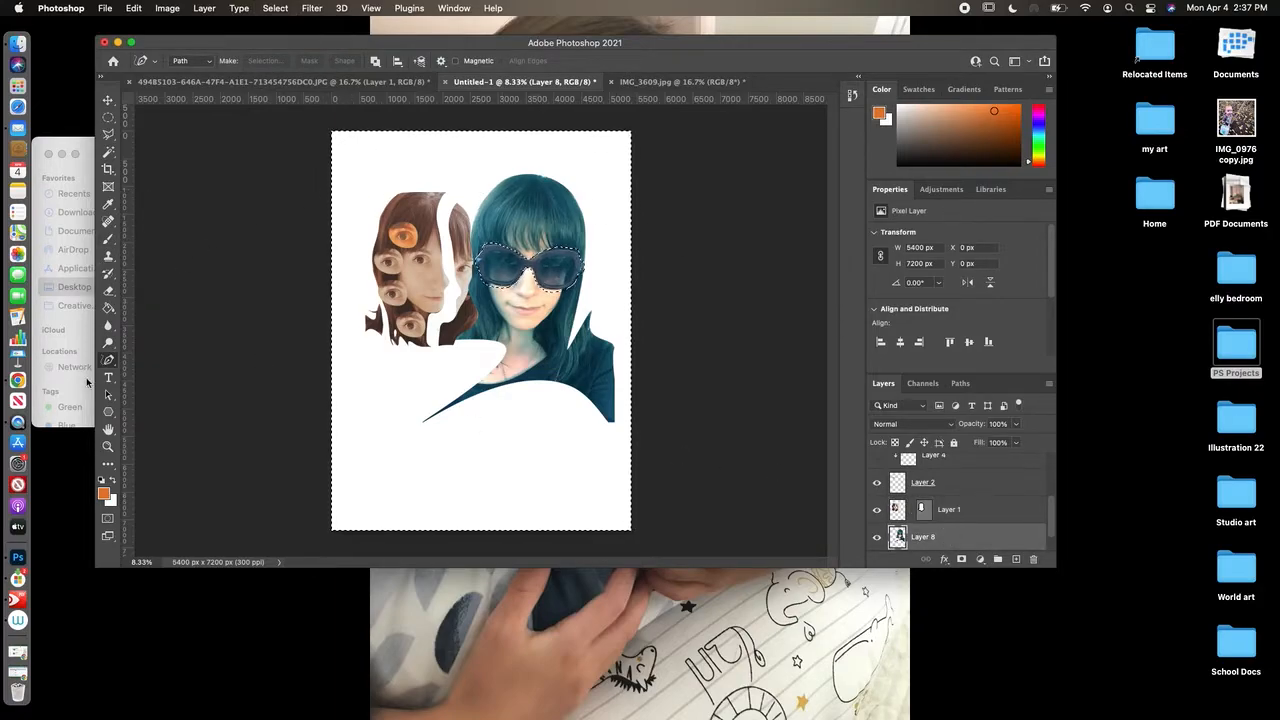
{"action": "left_click", "coordinate": [108, 291]}
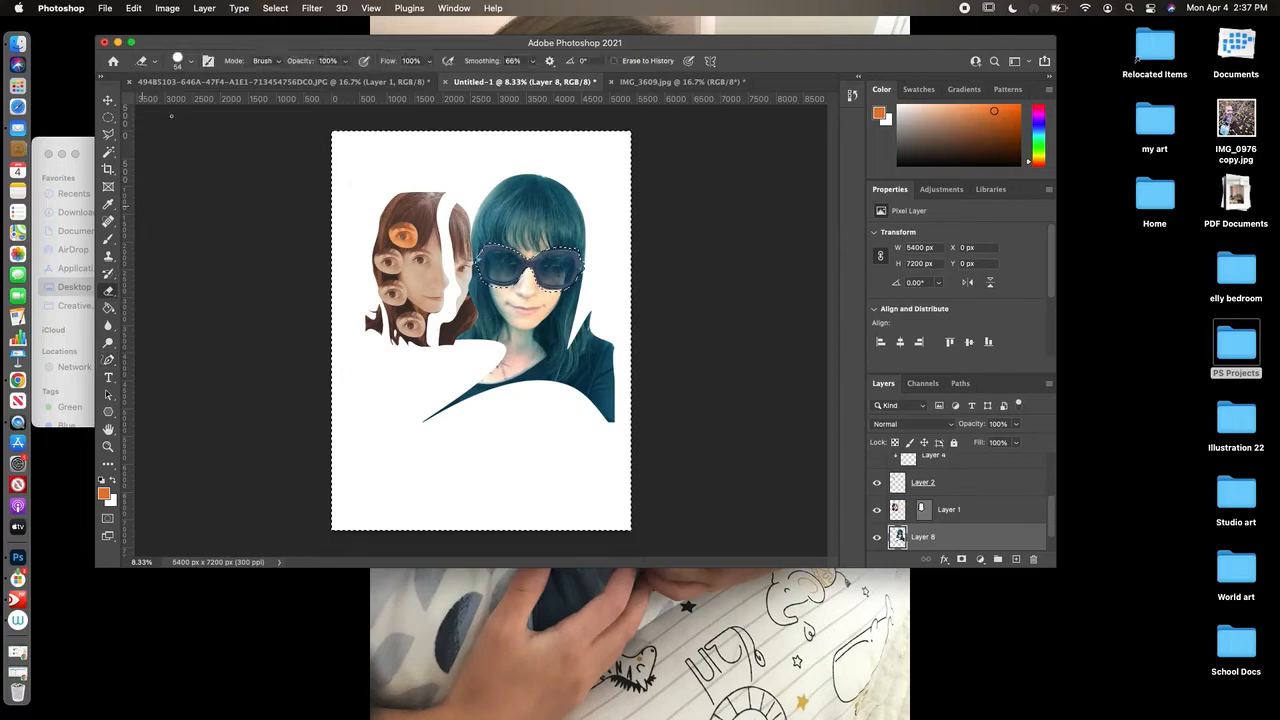
Step: Try erasing wide vertical strips through the teal portrait with a 1040 px Eraser, and undo both strokes
{"action": "left_click", "coordinate": [193, 64]}
{"action": "left_click", "coordinate": [245, 103]}
{"action": "left_click", "coordinate": [688, 58]}
{"action": "left_click_drag", "start_coordinate": [503, 190], "coordinate": [502, 520]}
{"action": "left_click_drag", "start_coordinate": [556, 296], "coordinate": [543, 540]}
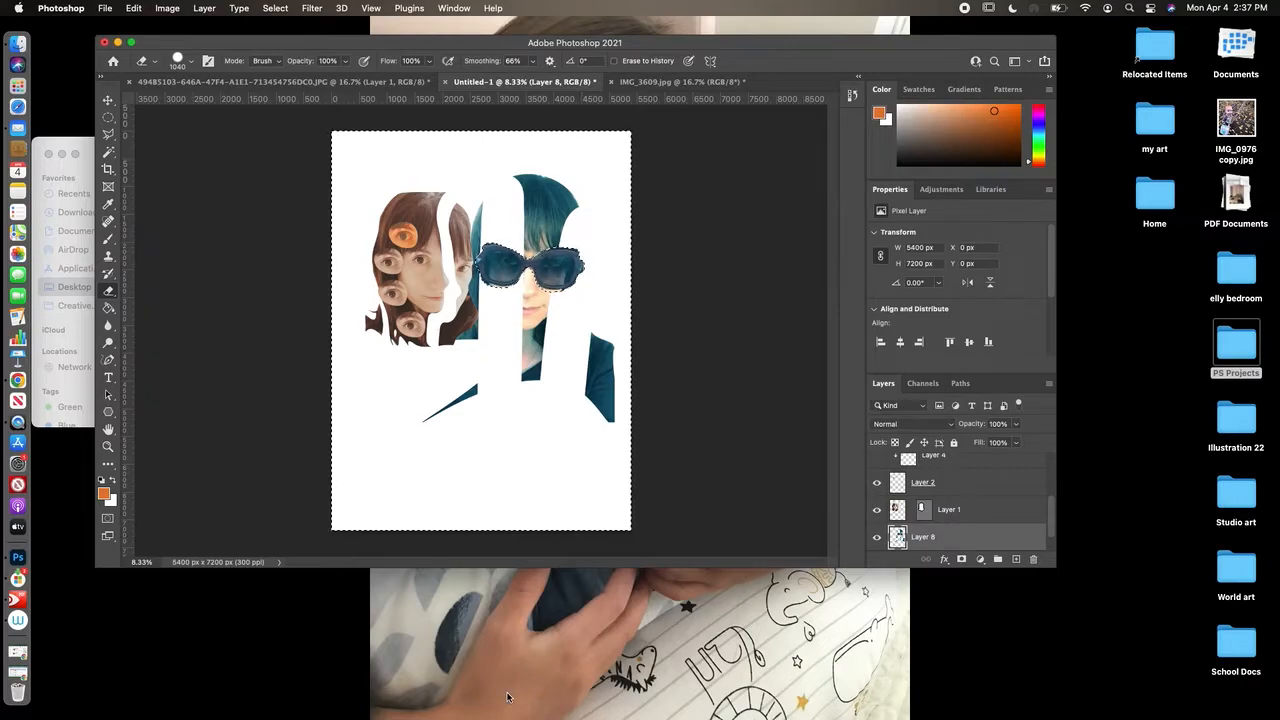
{"action": "left_click", "coordinate": [852, 95]}
{"action": "left_click", "coordinate": [790, 140]}
{"action": "left_click", "coordinate": [790, 126]}
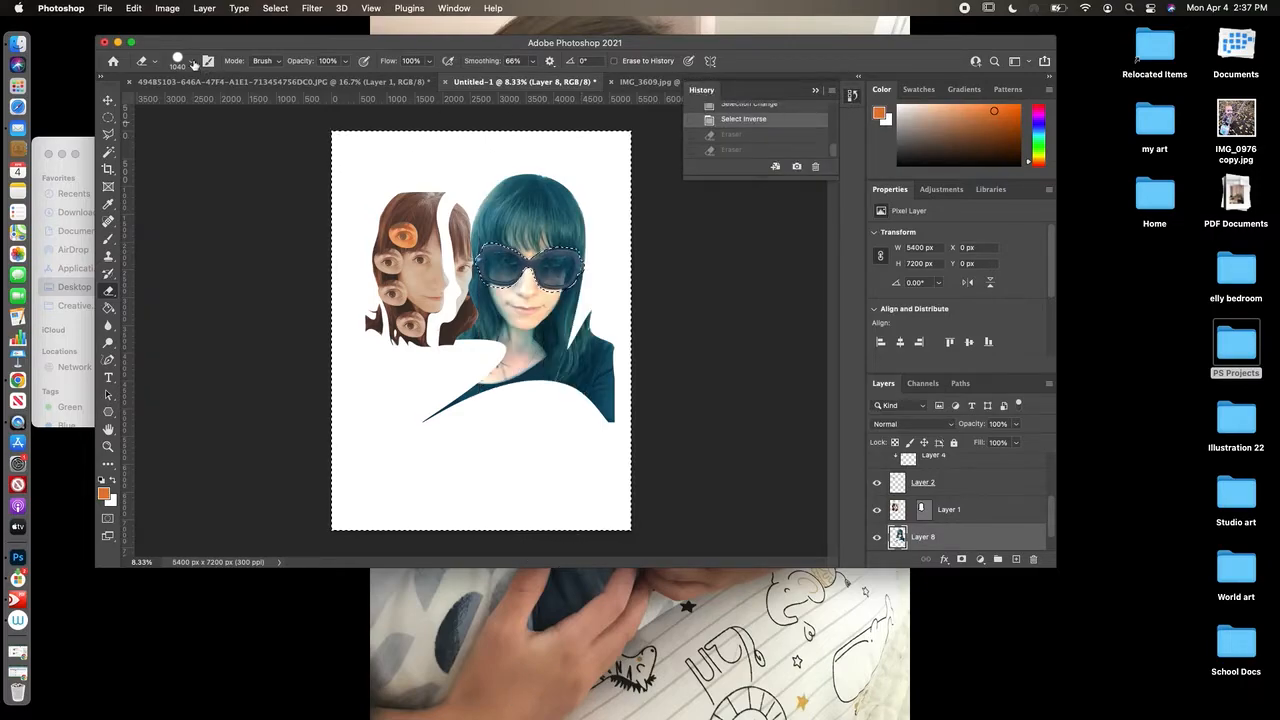
Step: Erase thin diagonal strips through the teal portrait around the sunglasses with an 89 px hard round Eraser
{"action": "left_click", "coordinate": [193, 64]}
{"action": "left_click", "coordinate": [191, 104]}
{"action": "left_click", "coordinate": [553, 49]}
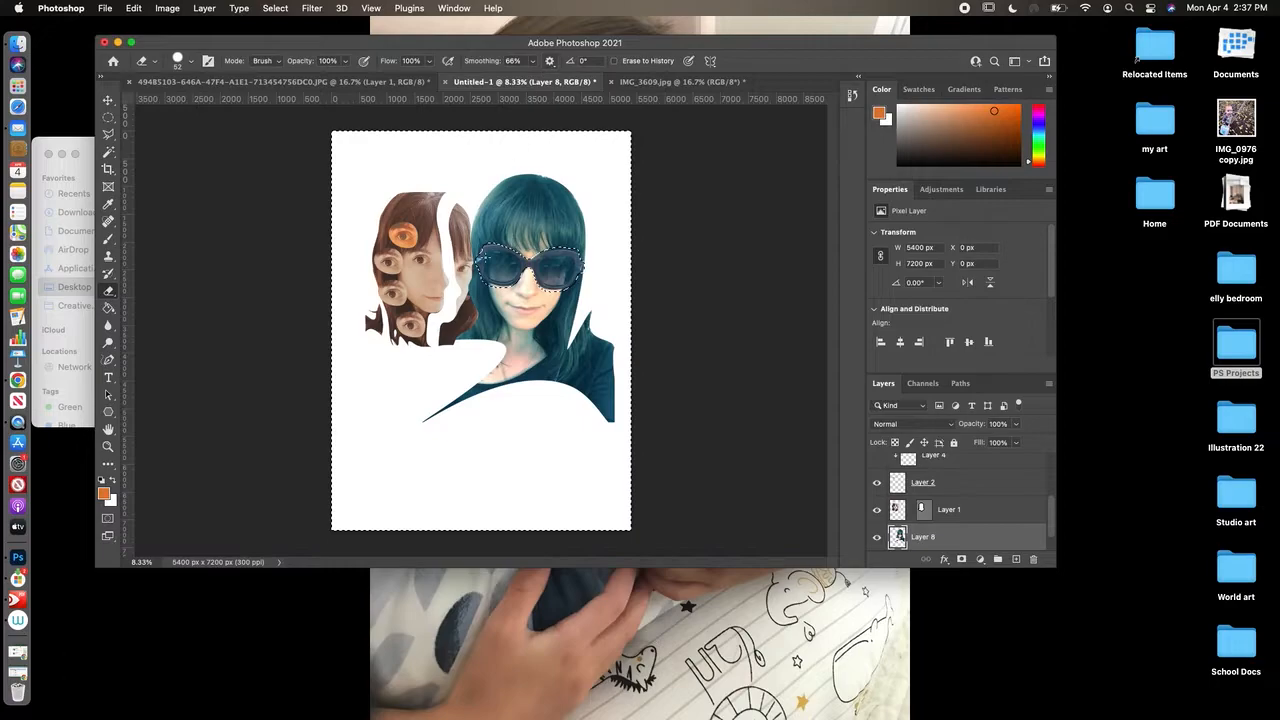
{"action": "left_click", "coordinate": [192, 66]}
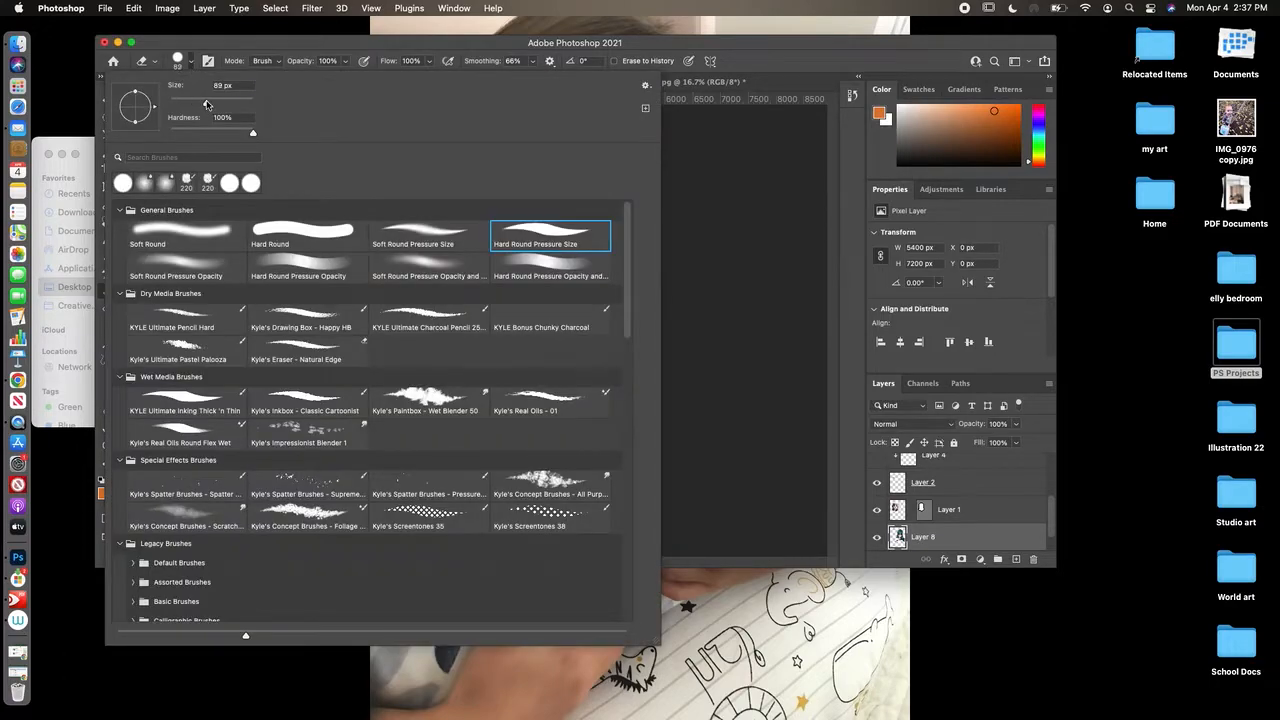
{"action": "left_click", "coordinate": [423, 44]}
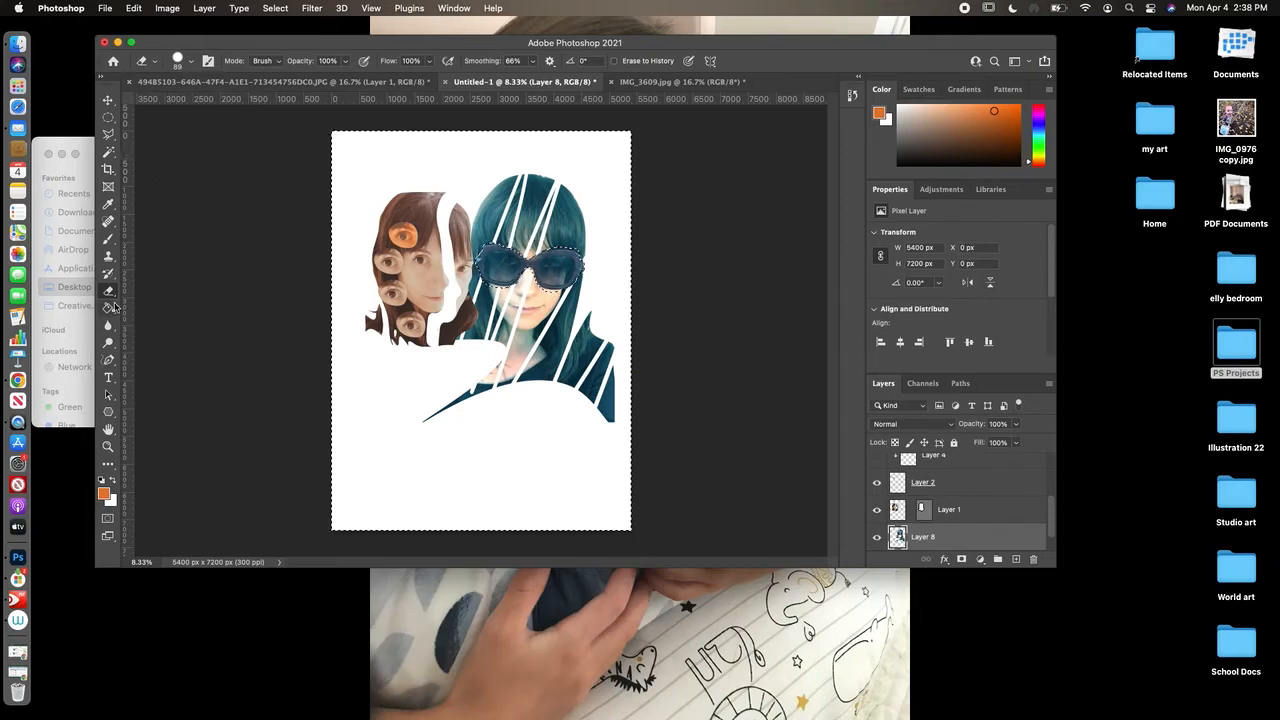
Step: Invert the selection back to the sunglasses and prepare a magenta Brush at 65% opacity
{"action": "left_click", "coordinate": [285, 8]}
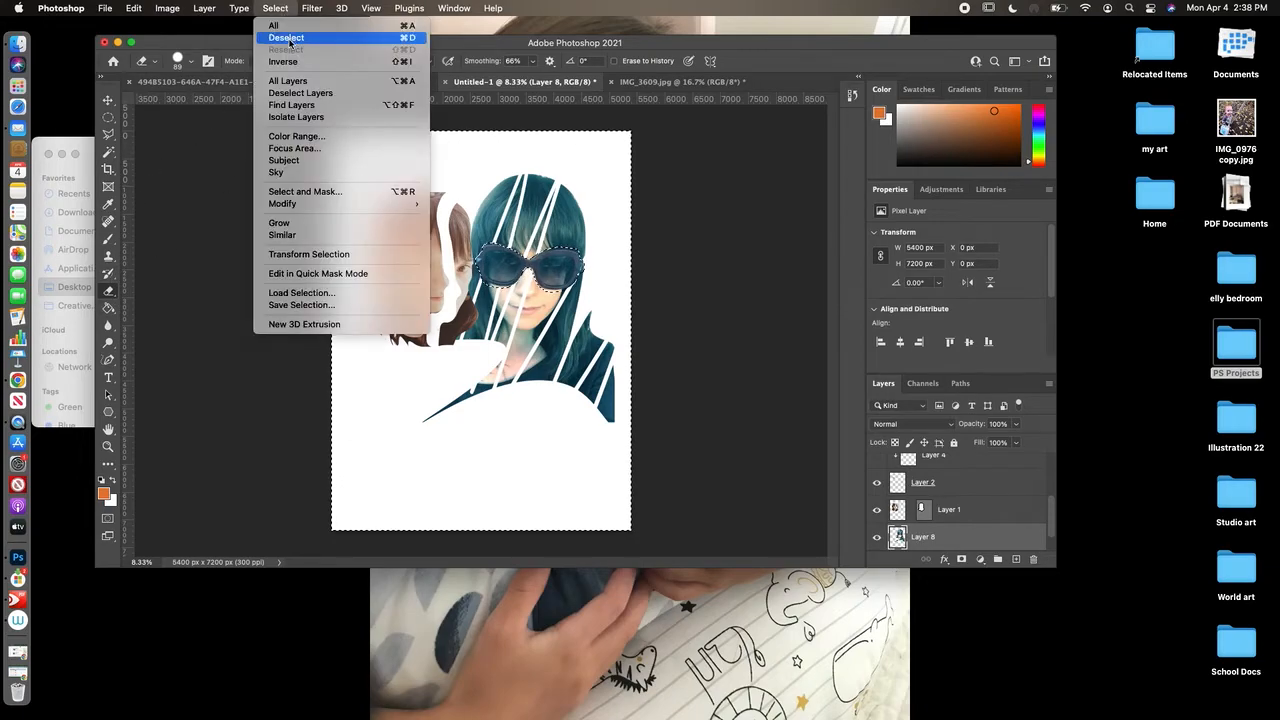
{"action": "left_click", "coordinate": [292, 64]}
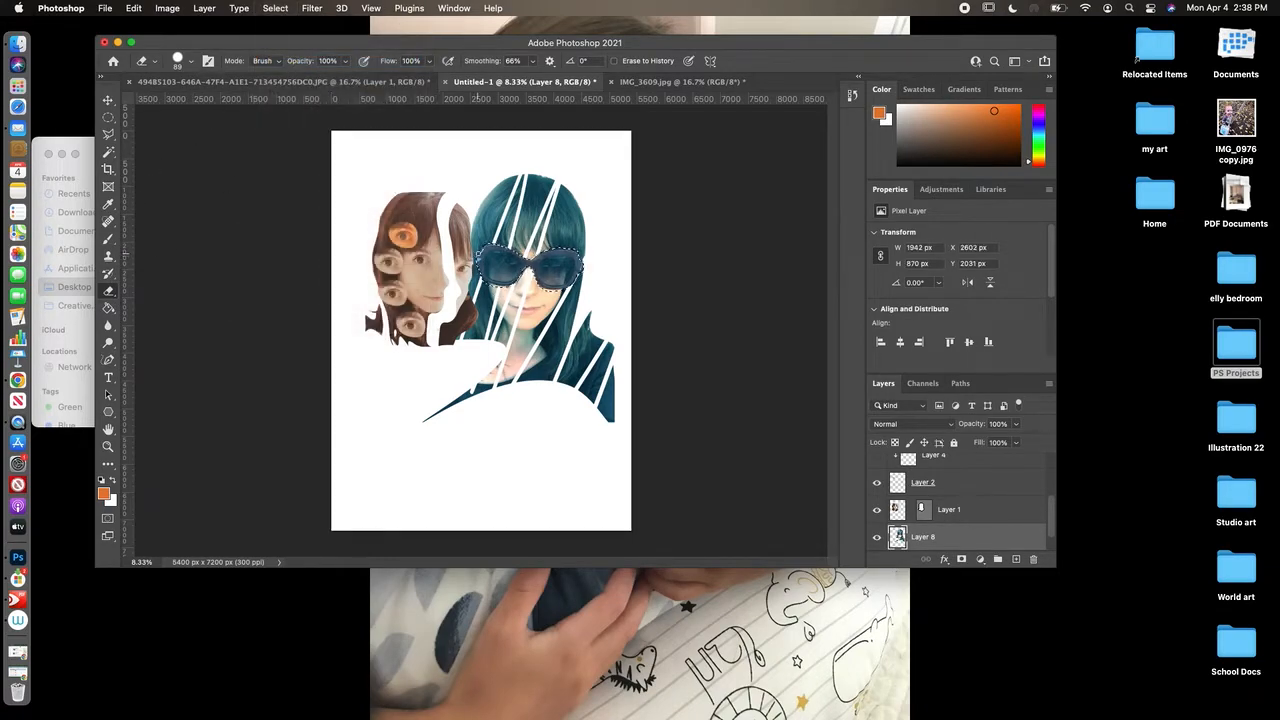
{"action": "left_click_drag", "start_coordinate": [1040, 120], "coordinate": [1040, 110]}
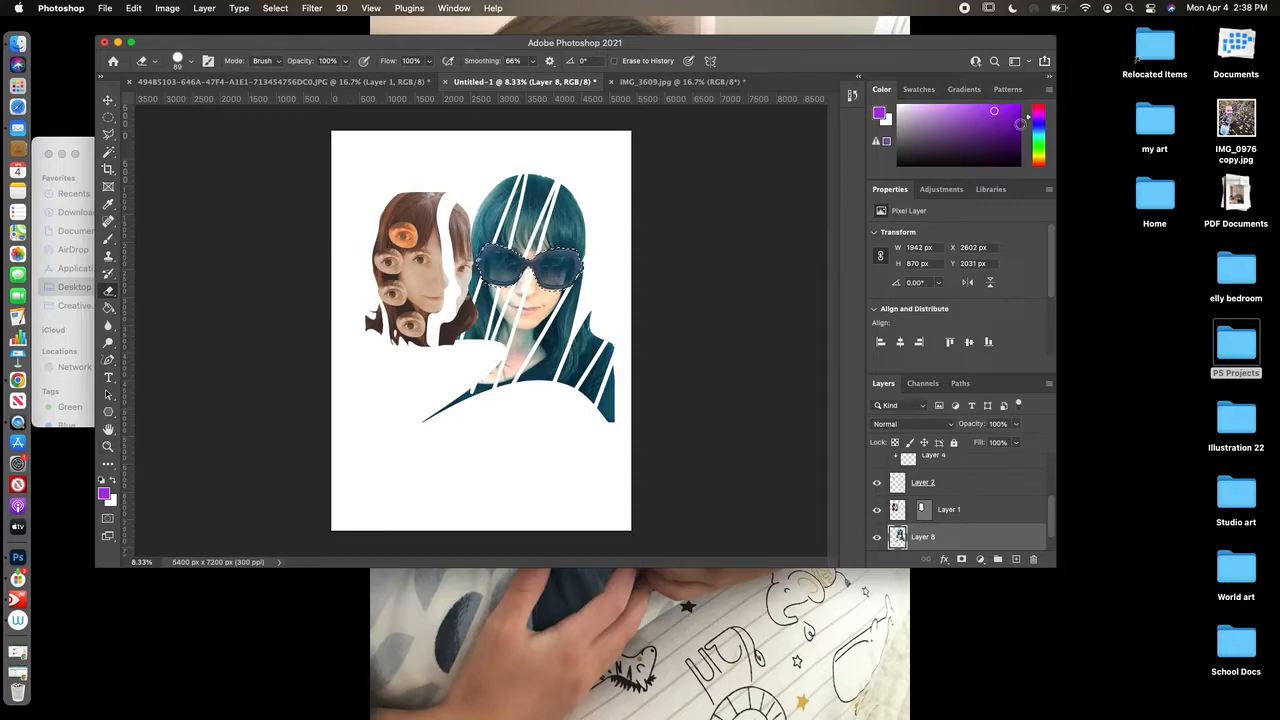
{"action": "left_click", "coordinate": [1015, 108]}
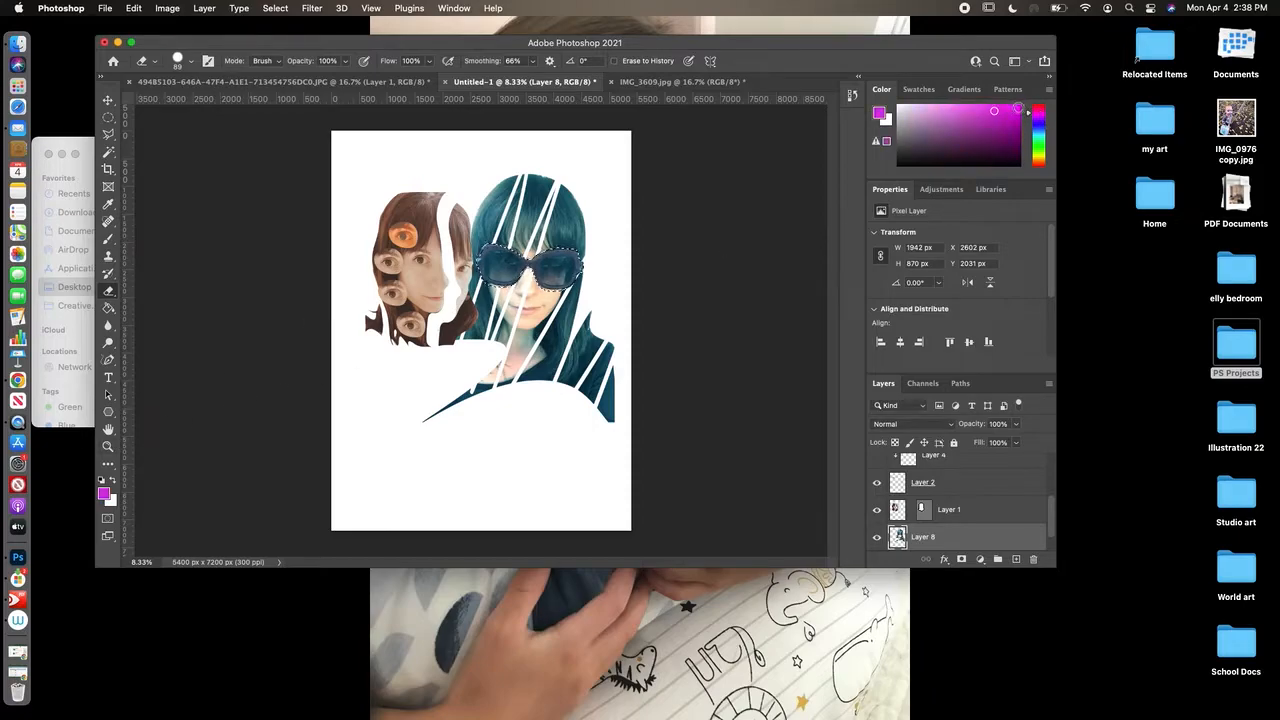
{"action": "left_click", "coordinate": [108, 240]}
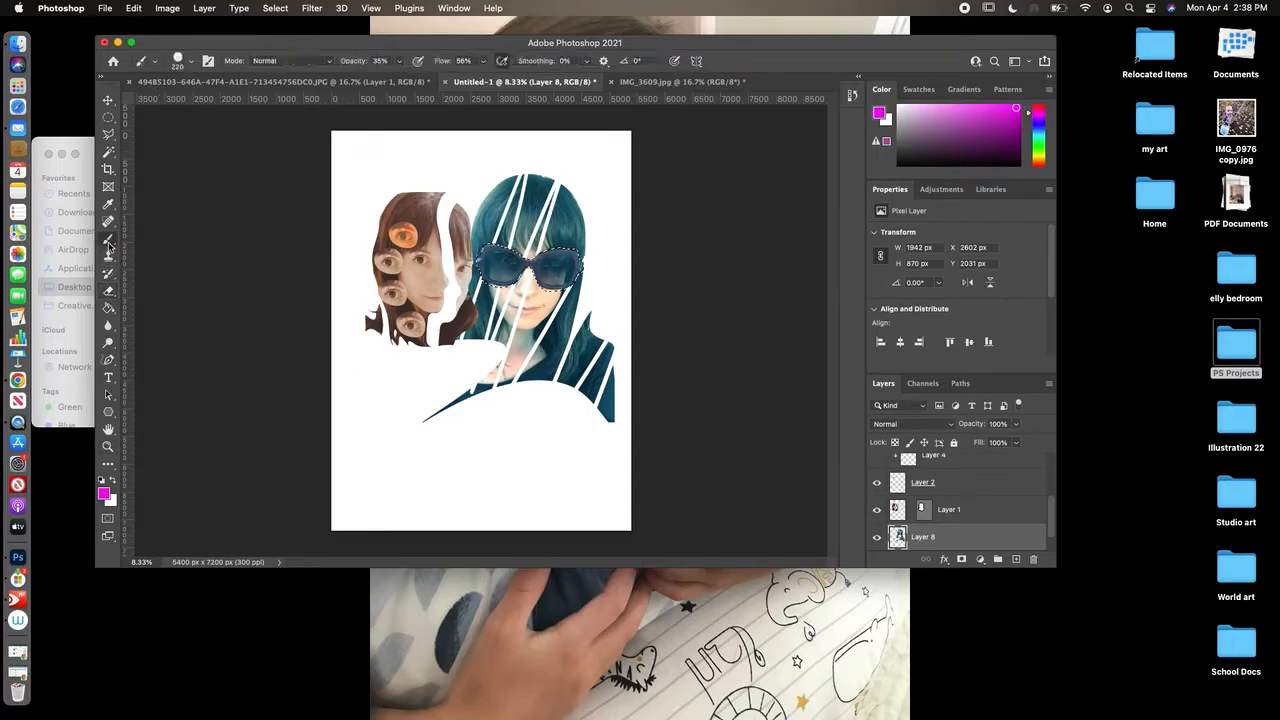
{"action": "left_click", "coordinate": [400, 61]}
Step: Try painting the selected sunglasses magenta with a 220 px brush, and undo the strokes
{"action": "left_click", "coordinate": [487, 251]}
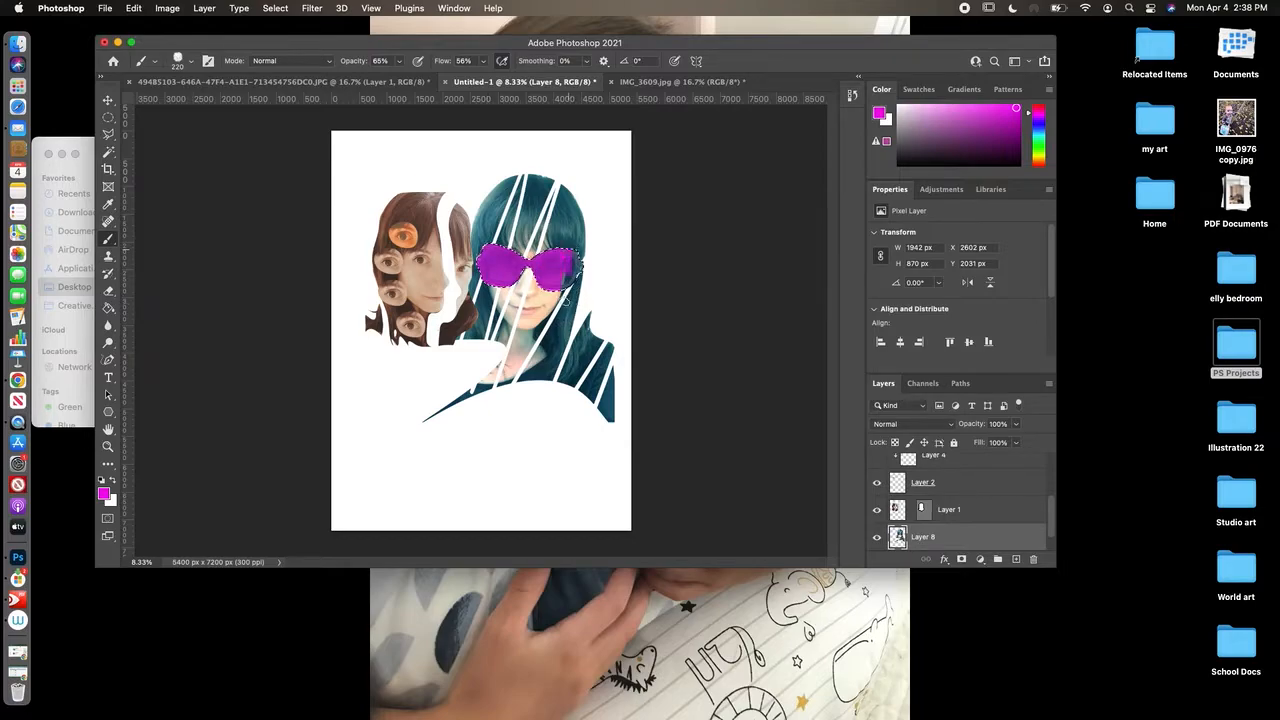
{"action": "left_click", "coordinate": [852, 95]}
{"action": "left_click", "coordinate": [812, 134]}
{"action": "left_click", "coordinate": [810, 119]}
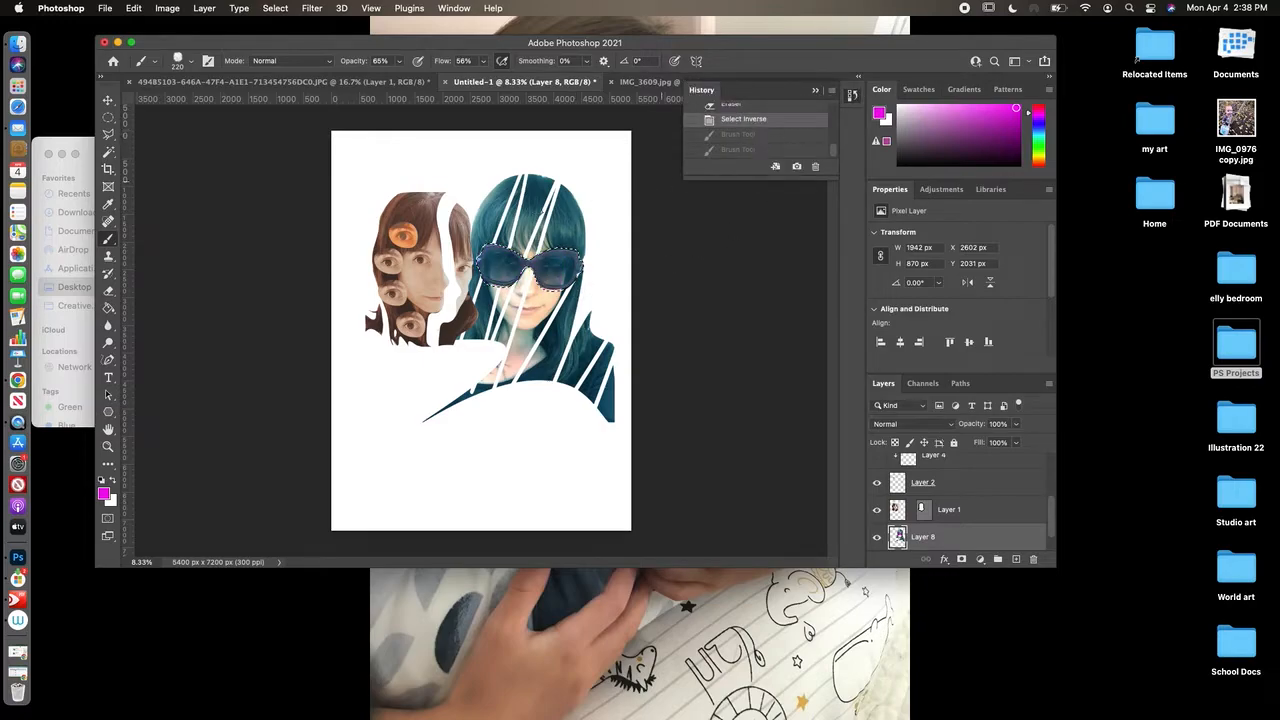
Step: Paint the entire selected sunglasses magenta with a 364 px Kyle's Inkbox - Classic Cartoonist brush
{"action": "left_click", "coordinate": [191, 61]}
{"action": "left_click_drag", "start_coordinate": [233, 104], "coordinate": [242, 104]}
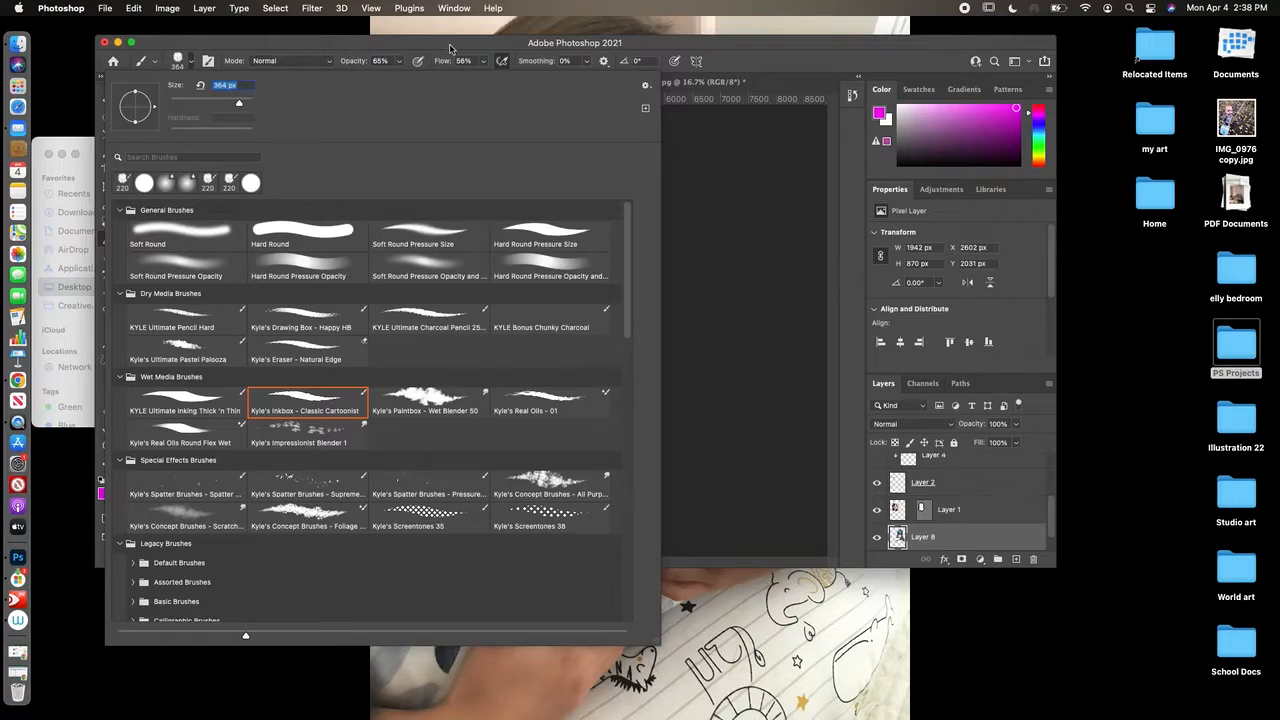
{"action": "left_click", "coordinate": [453, 49]}
{"action": "mouse_move", "coordinate": [488, 285]}
{"action": "left_mouse_down"}
{"action": "mouse_move", "coordinate": [490, 262]}
{"action": "mouse_move", "coordinate": [506, 270]}
{"action": "mouse_move", "coordinate": [530, 246]}
{"action": "left_mouse_up"}
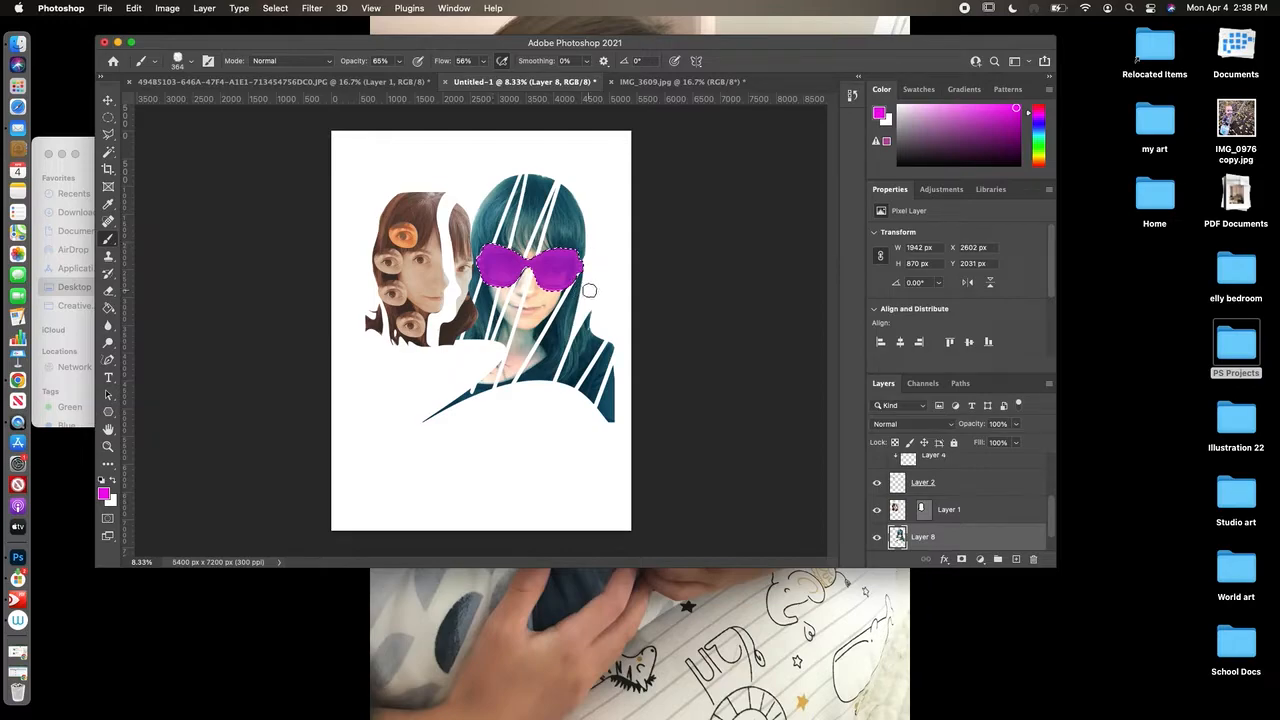
Step: Set Layer 8's blend mode to Darken and its opacity to 46%
{"action": "left_click", "coordinate": [953, 430]}
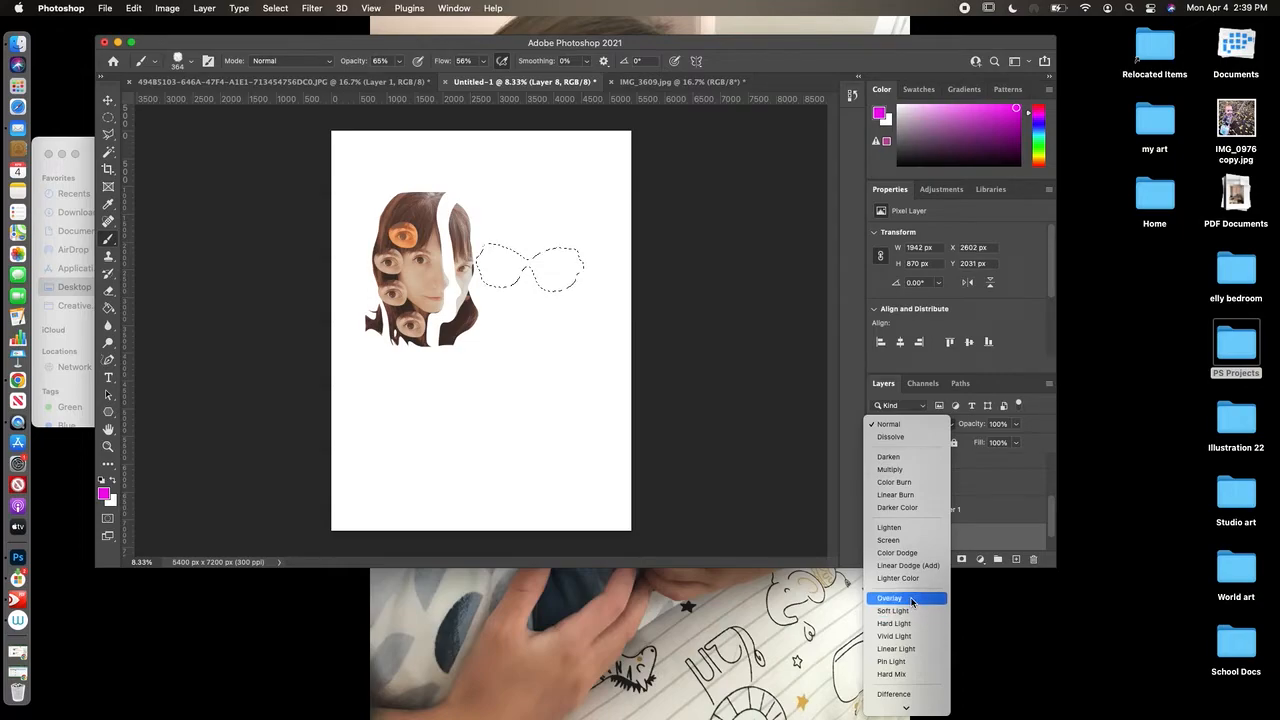
{"action": "left_click", "coordinate": [914, 460]}
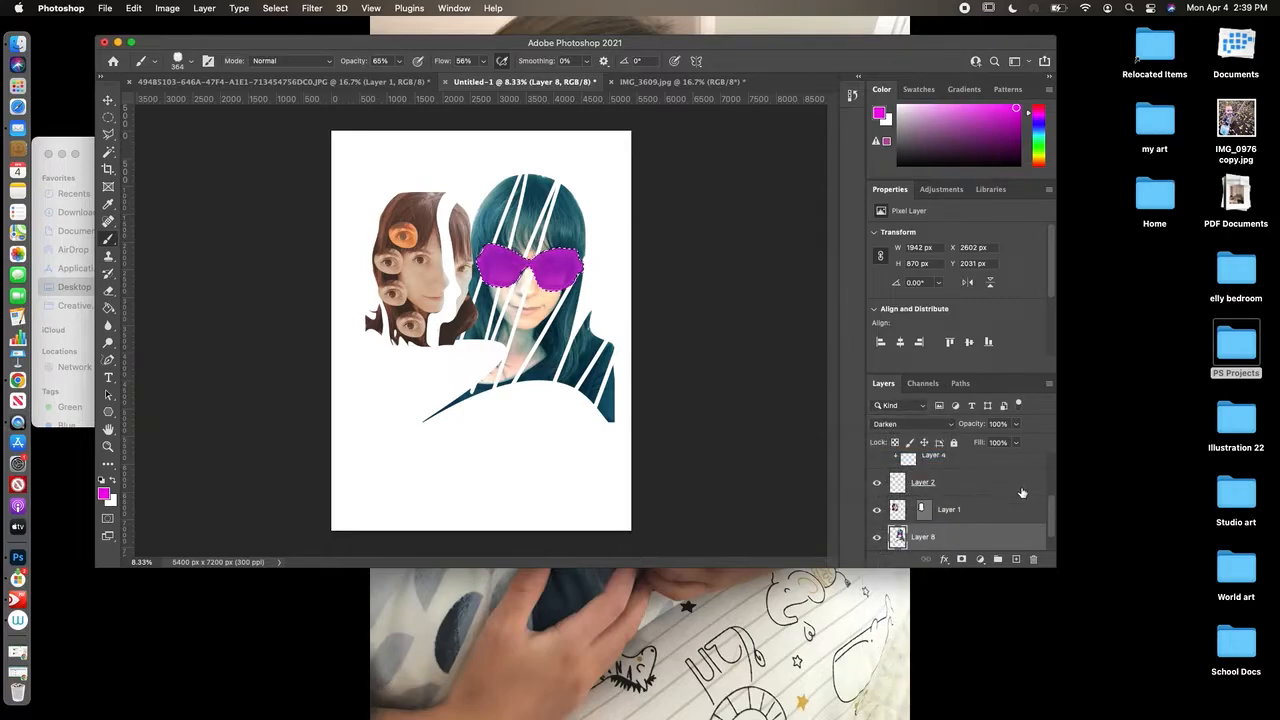
{"action": "left_click_drag", "start_coordinate": [1014, 428], "coordinate": [982, 443]}
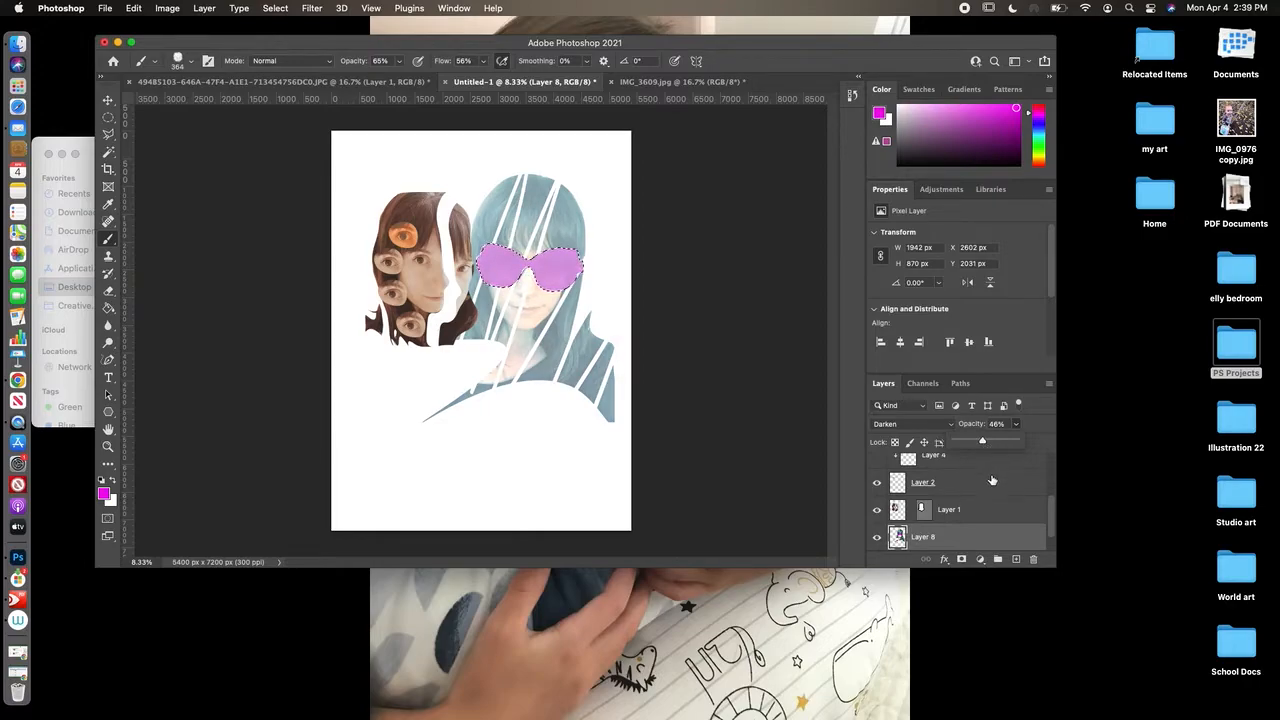
Step: Deselect the sunglasses and ready the Eraser for detailed work on their lenses
{"action": "left_click", "coordinate": [275, 8]}
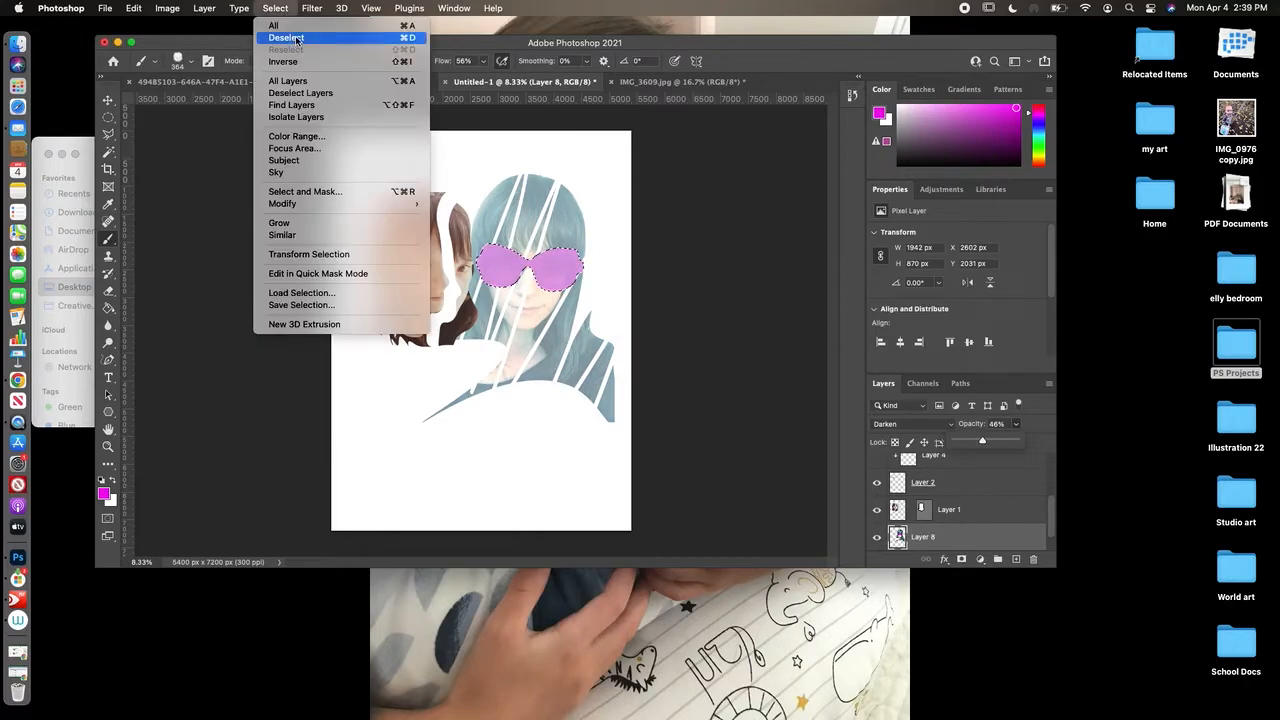
{"action": "left_click", "coordinate": [296, 41]}
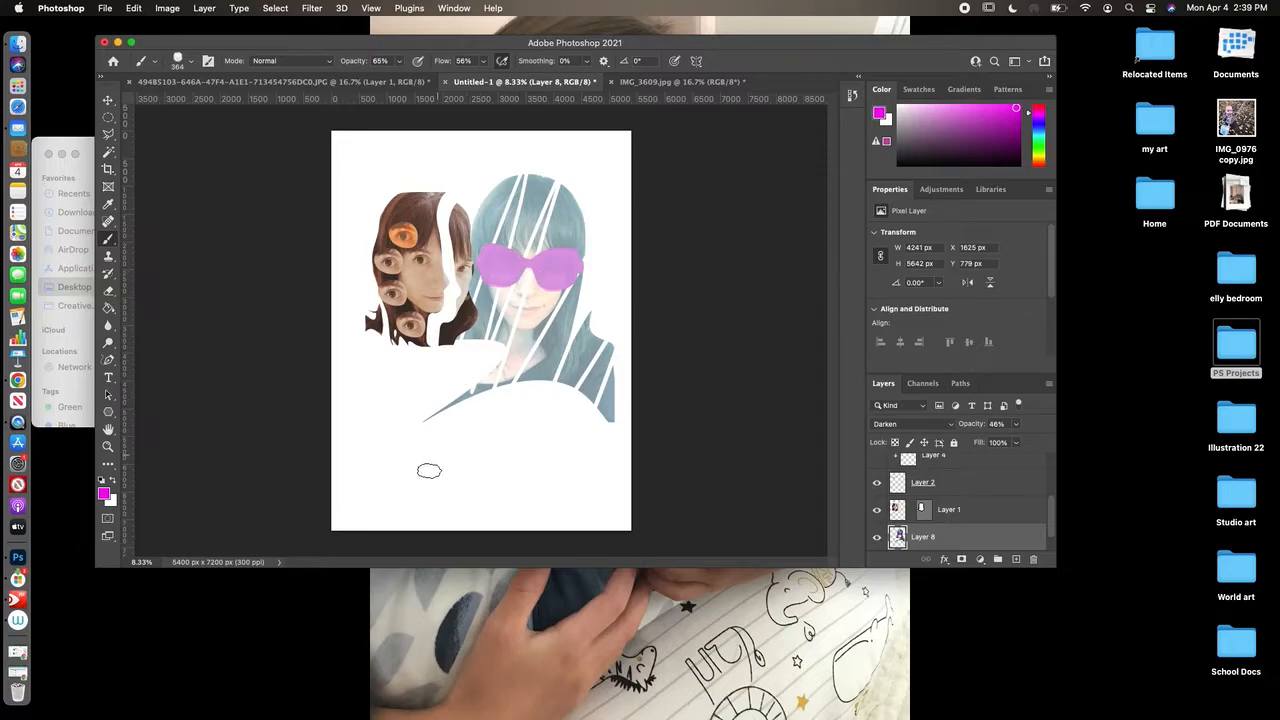
{"action": "left_click", "coordinate": [108, 446]}
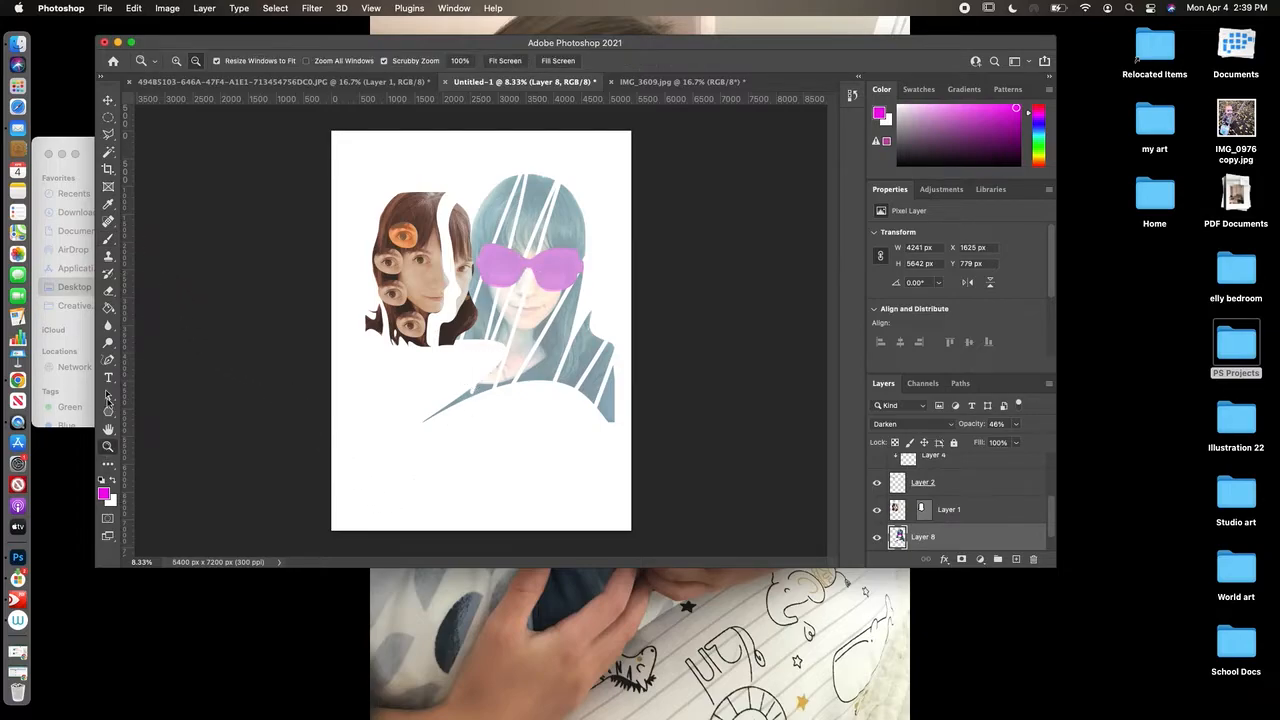
{"action": "left_click", "coordinate": [498, 256]}
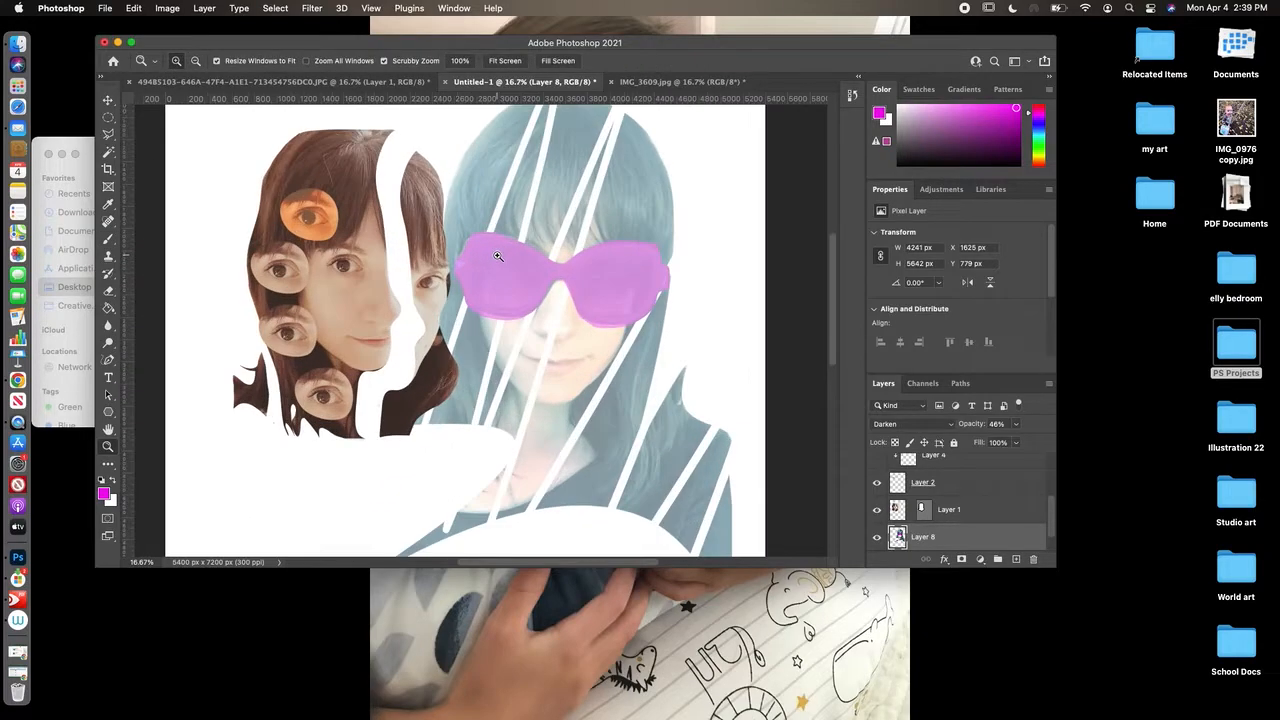
{"action": "left_click", "coordinate": [681, 339]}
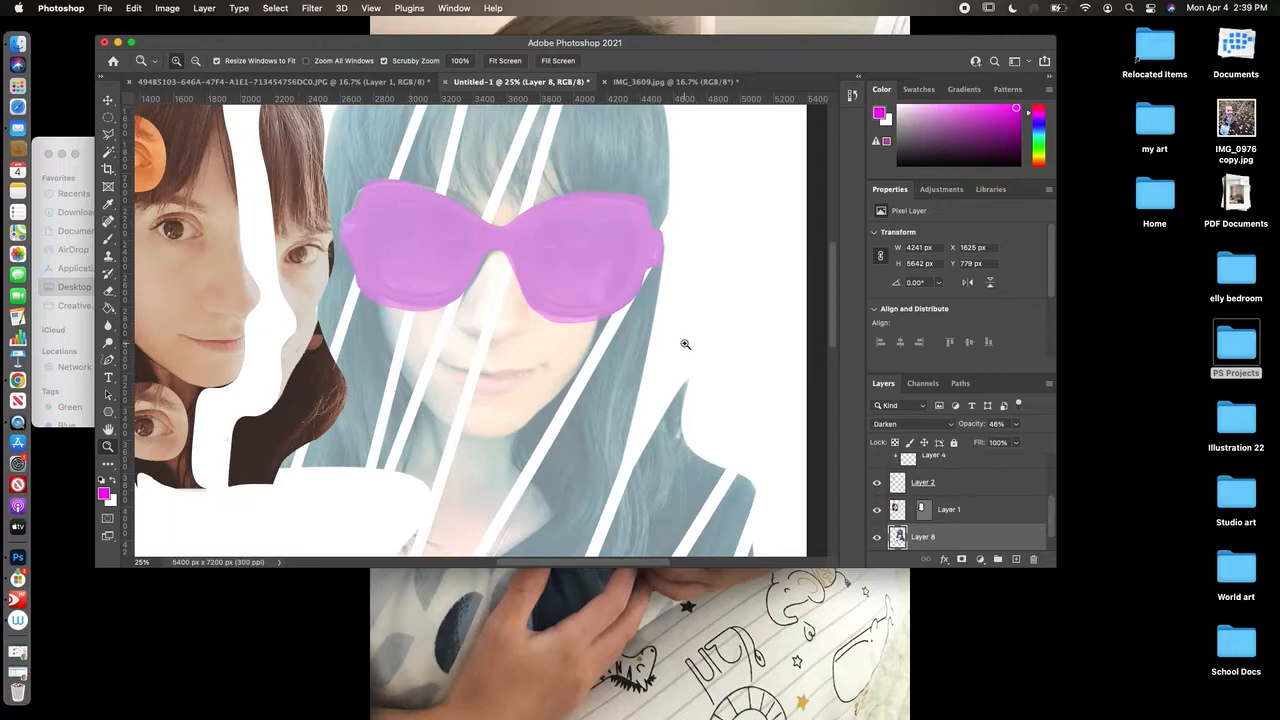
{"action": "left_click", "coordinate": [110, 291]}
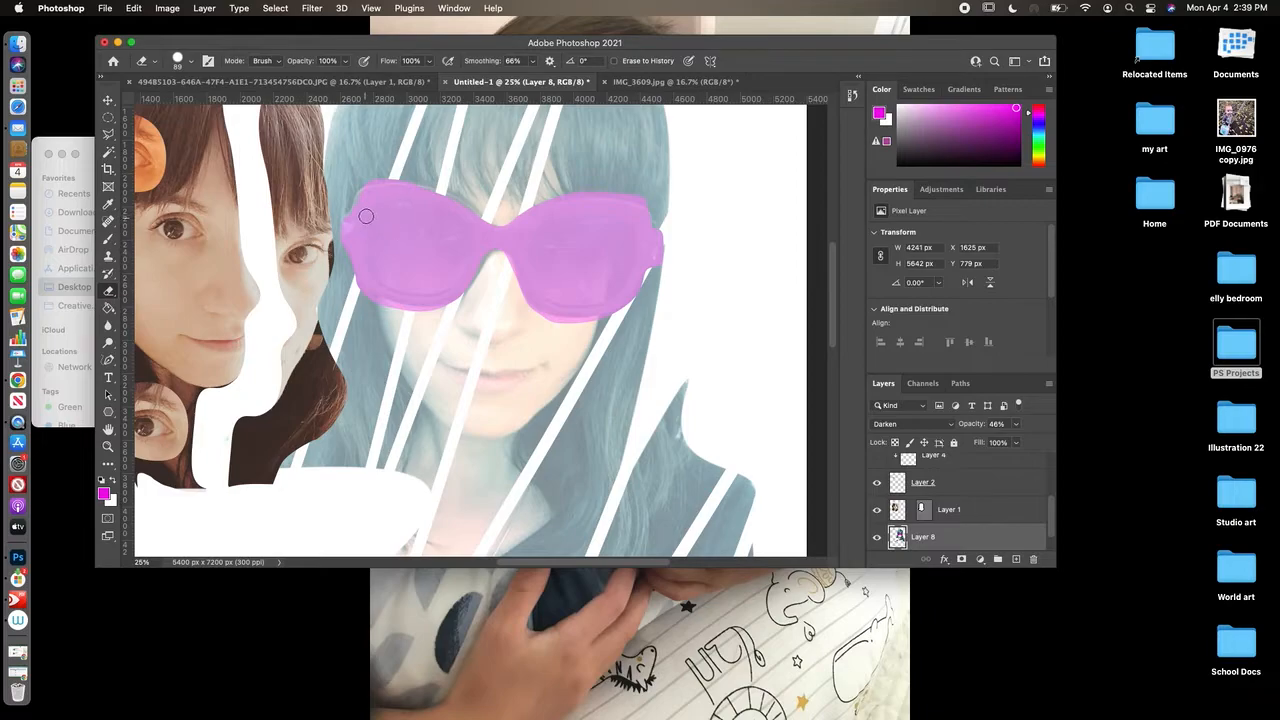
Step: Try erasing the sunglasses lens nearest the sliced face at 66% smoothing, and undo the strokes
{"action": "mouse_move", "coordinate": [372, 211]}
{"action": "left_mouse_down"}
{"action": "mouse_move", "coordinate": [381, 275]}
{"action": "mouse_move", "coordinate": [420, 290]}
{"action": "mouse_move", "coordinate": [448, 282]}
{"action": "mouse_move", "coordinate": [467, 241]}
{"action": "mouse_move", "coordinate": [445, 212]}
{"action": "mouse_move", "coordinate": [385, 204]}
{"action": "mouse_move", "coordinate": [374, 241]}
{"action": "mouse_move", "coordinate": [372, 224]}
{"action": "mouse_move", "coordinate": [387, 207]}
{"action": "mouse_move", "coordinate": [375, 233]}
{"action": "mouse_move", "coordinate": [390, 280]}
{"action": "mouse_move", "coordinate": [394, 208]}
{"action": "mouse_move", "coordinate": [377, 238]}
{"action": "mouse_move", "coordinate": [387, 281]}
{"action": "mouse_move", "coordinate": [371, 241]}
{"action": "mouse_move", "coordinate": [381, 208]}
{"action": "mouse_move", "coordinate": [370, 238]}
{"action": "mouse_move", "coordinate": [380, 208]}
{"action": "left_mouse_up"}
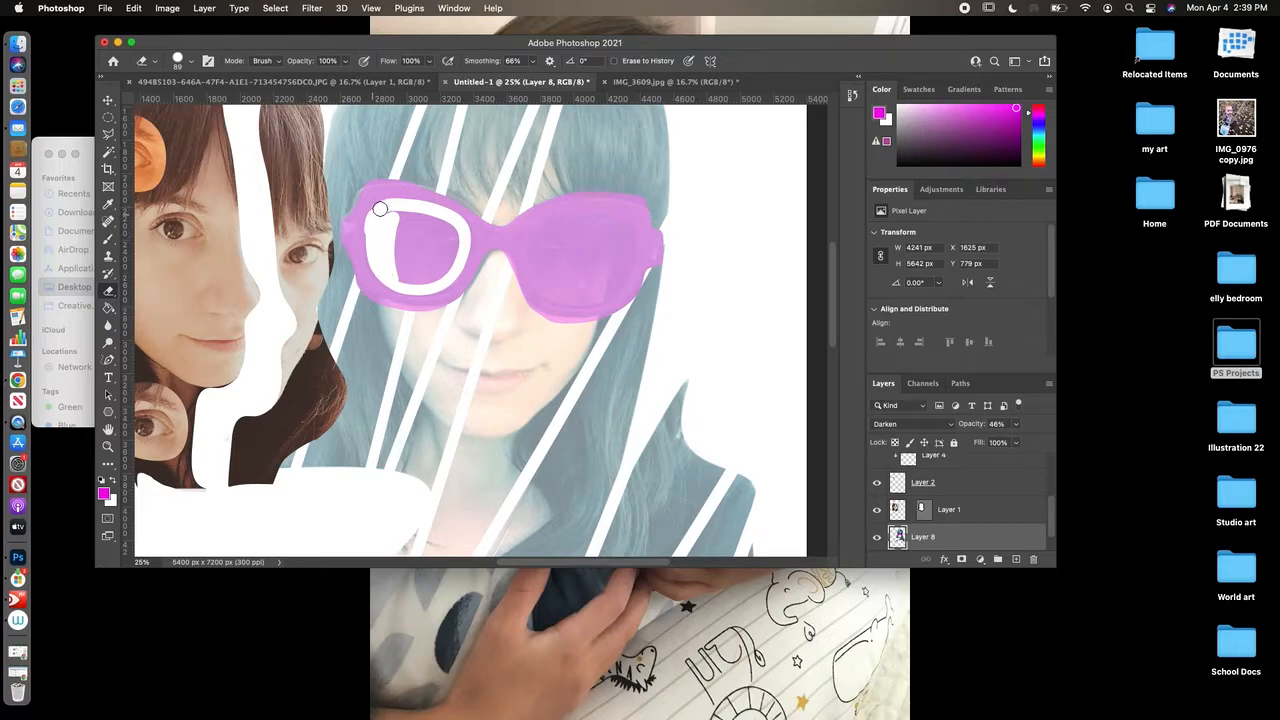
{"action": "left_click", "coordinate": [852, 95]}
{"action": "left_click", "coordinate": [776, 119]}
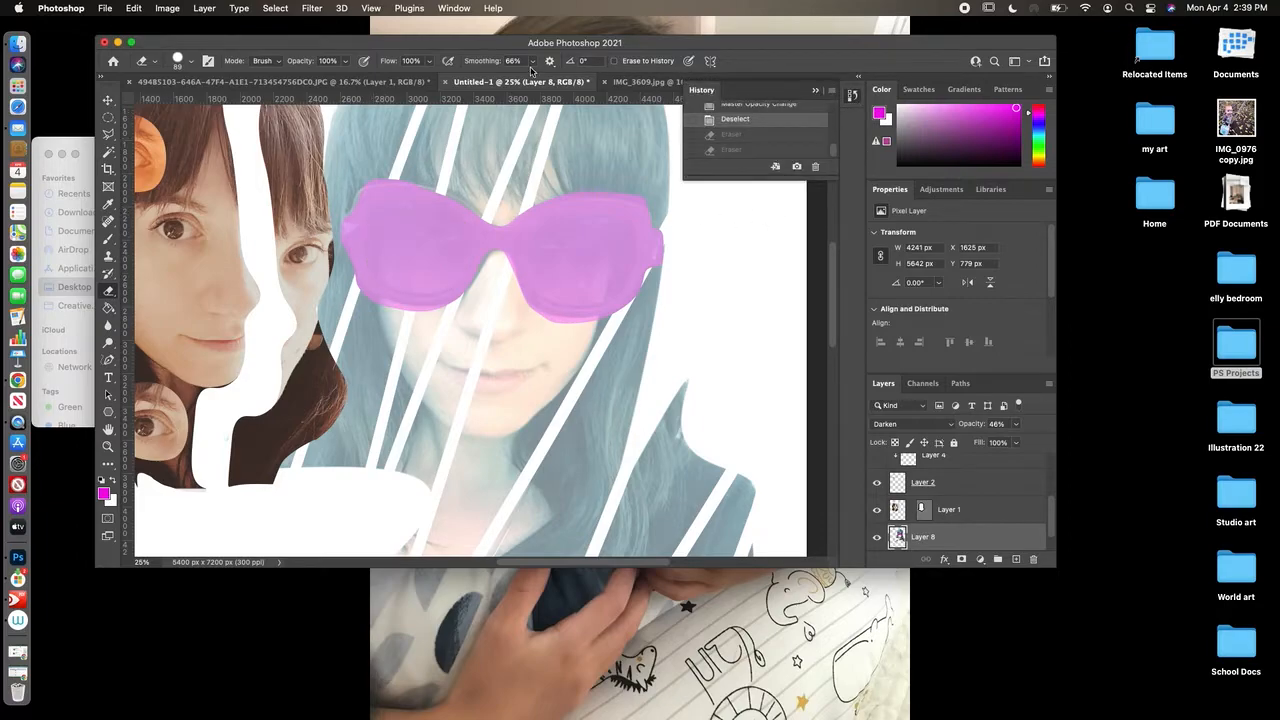
Step: Set the Eraser smoothing to 34% and erase the whole lens nearest the sliced face, leaving its magenta rim
{"action": "left_click", "coordinate": [535, 63]}
{"action": "left_click", "coordinate": [514, 80]}
{"action": "left_click", "coordinate": [373, 208]}
{"action": "mouse_move", "coordinate": [373, 208]}
{"action": "left_mouse_down"}
{"action": "mouse_move", "coordinate": [380, 272]}
{"action": "mouse_move", "coordinate": [420, 291]}
{"action": "mouse_move", "coordinate": [463, 270]}
{"action": "mouse_move", "coordinate": [465, 225]}
{"action": "mouse_move", "coordinate": [416, 206]}
{"action": "mouse_move", "coordinate": [373, 212]}
{"action": "mouse_move", "coordinate": [385, 276]}
{"action": "mouse_move", "coordinate": [387, 215]}
{"action": "mouse_move", "coordinate": [389, 259]}
{"action": "mouse_move", "coordinate": [381, 228]}
{"action": "mouse_move", "coordinate": [383, 243]}
{"action": "mouse_move", "coordinate": [393, 229]}
{"action": "mouse_move", "coordinate": [411, 286]}
{"action": "left_mouse_up"}
{"action": "mouse_move", "coordinate": [401, 274]}
{"action": "left_mouse_down"}
{"action": "mouse_move", "coordinate": [429, 288]}
{"action": "mouse_move", "coordinate": [461, 262]}
{"action": "mouse_move", "coordinate": [454, 231]}
{"action": "mouse_move", "coordinate": [419, 284]}
{"action": "mouse_move", "coordinate": [446, 251]}
{"action": "mouse_move", "coordinate": [418, 277]}
{"action": "mouse_move", "coordinate": [397, 213]}
{"action": "mouse_move", "coordinate": [433, 269]}
{"action": "mouse_move", "coordinate": [412, 221]}
{"action": "mouse_move", "coordinate": [443, 246]}
{"action": "mouse_move", "coordinate": [443, 221]}
{"action": "mouse_move", "coordinate": [450, 250]}
{"action": "mouse_move", "coordinate": [426, 213]}
{"action": "mouse_move", "coordinate": [416, 222]}
{"action": "mouse_move", "coordinate": [433, 249]}
{"action": "left_mouse_up"}
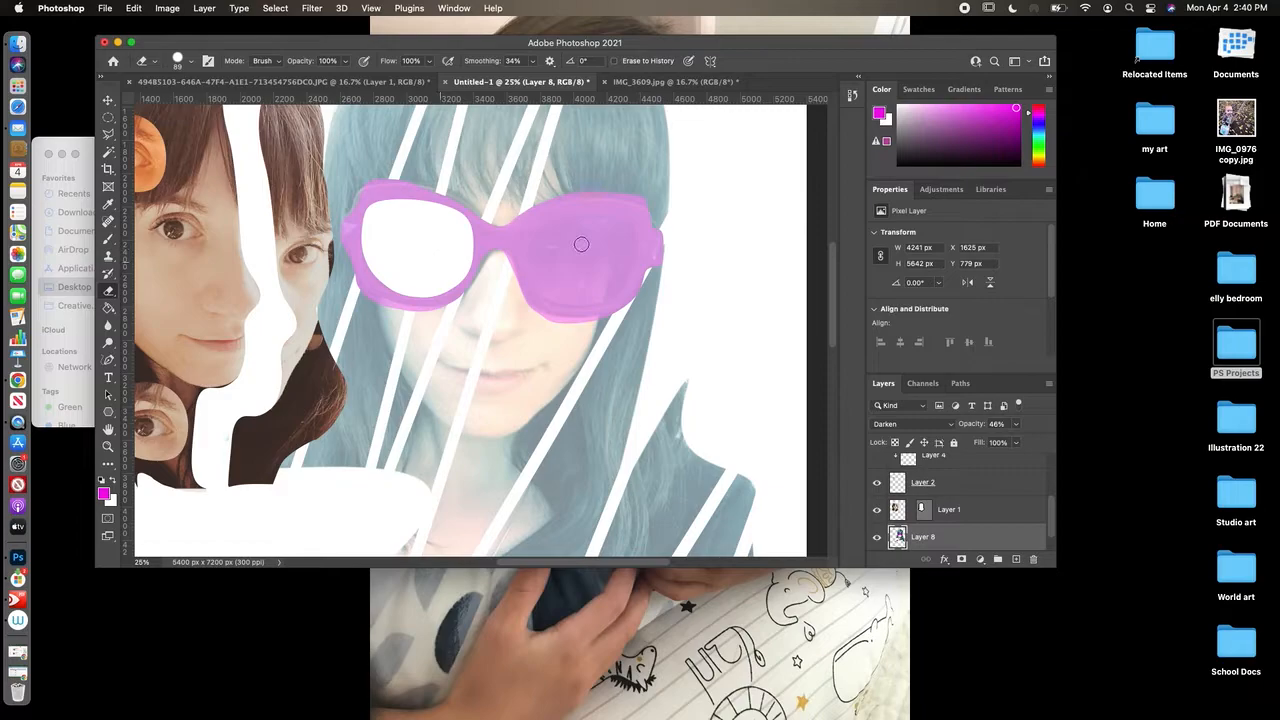
Step: Erase the inside of the remaining magenta sunglasses lens, leaving only its rim
{"action": "mouse_move", "coordinate": [550, 222]}
{"action": "left_mouse_down"}
{"action": "mouse_move", "coordinate": [530, 251]}
{"action": "mouse_move", "coordinate": [559, 297]}
{"action": "mouse_move", "coordinate": [604, 295]}
{"action": "mouse_move", "coordinate": [632, 229]}
{"action": "mouse_move", "coordinate": [604, 217]}
{"action": "mouse_move", "coordinate": [546, 230]}
{"action": "mouse_move", "coordinate": [537, 257]}
{"action": "mouse_move", "coordinate": [555, 240]}
{"action": "mouse_move", "coordinate": [539, 268]}
{"action": "mouse_move", "coordinate": [554, 232]}
{"action": "mouse_move", "coordinate": [559, 297]}
{"action": "mouse_move", "coordinate": [606, 261]}
{"action": "mouse_move", "coordinate": [618, 228]}
{"action": "mouse_move", "coordinate": [601, 295]}
{"action": "mouse_move", "coordinate": [624, 230]}
{"action": "mouse_move", "coordinate": [582, 295]}
{"action": "mouse_move", "coordinate": [615, 277]}
{"action": "mouse_move", "coordinate": [612, 255]}
{"action": "mouse_move", "coordinate": [554, 281]}
{"action": "mouse_move", "coordinate": [572, 231]}
{"action": "mouse_move", "coordinate": [565, 285]}
{"action": "mouse_move", "coordinate": [580, 227]}
{"action": "mouse_move", "coordinate": [587, 291]}
{"action": "mouse_move", "coordinate": [595, 264]}
{"action": "mouse_move", "coordinate": [570, 245]}
{"action": "mouse_move", "coordinate": [619, 224]}
{"action": "mouse_move", "coordinate": [603, 257]}
{"action": "mouse_move", "coordinate": [582, 248]}
{"action": "mouse_move", "coordinate": [563, 284]}
{"action": "mouse_move", "coordinate": [553, 267]}
{"action": "mouse_move", "coordinate": [614, 257]}
{"action": "left_mouse_up"}
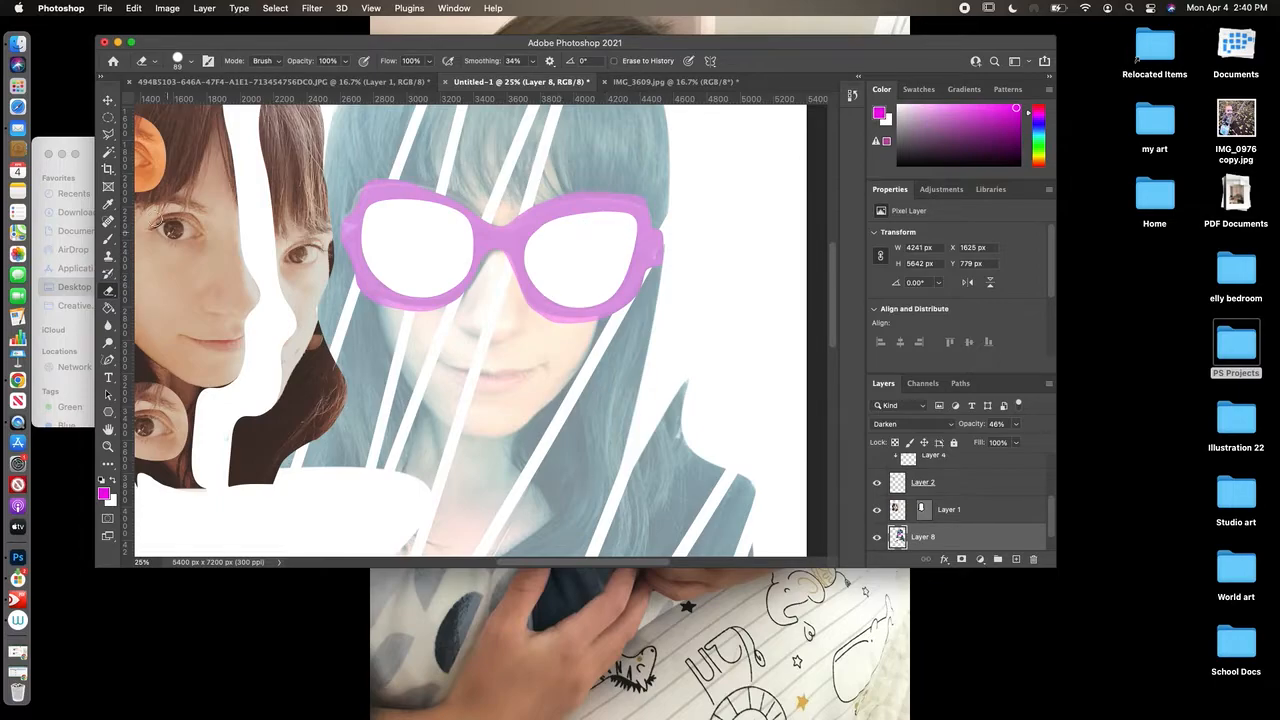
Step: Switch to Finder and open self pc.psd from the Self Portrait Project folder in Photoshop
{"action": "left_click", "coordinate": [84, 147]}
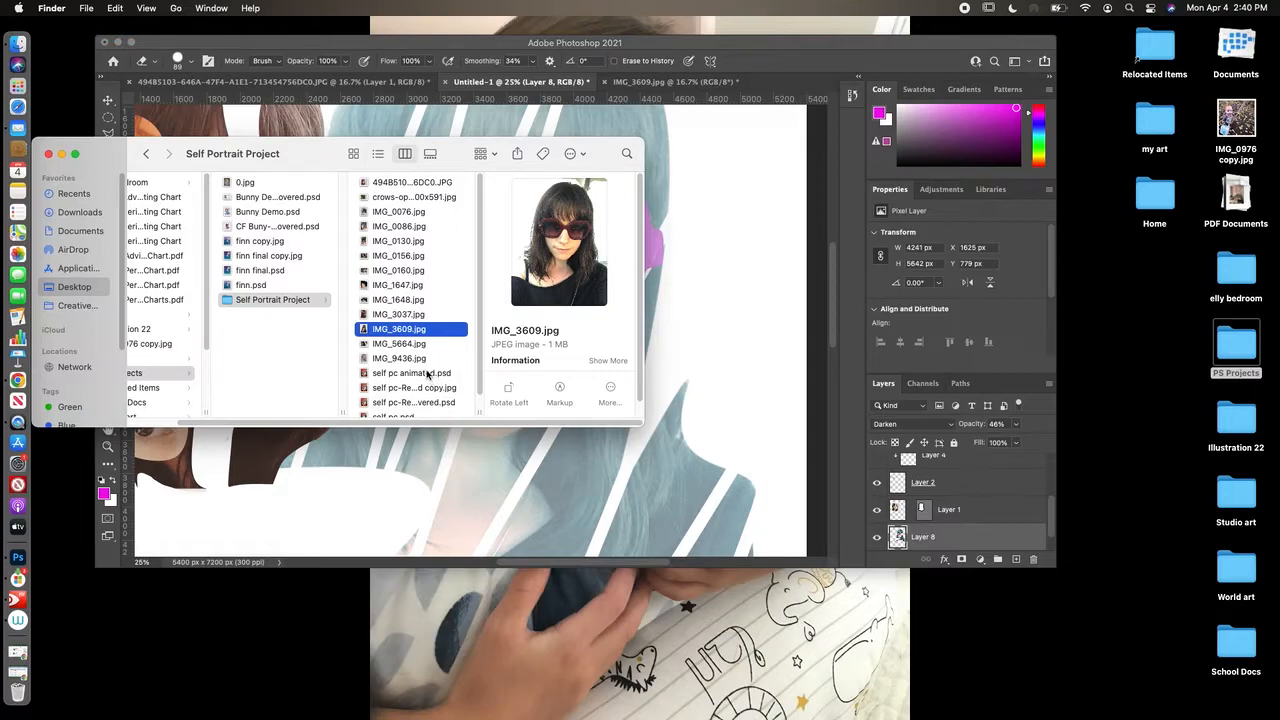
{"action": "scroll", "coordinate": [466, 350], "scroll_direction": "down", "scroll_amount": 1}
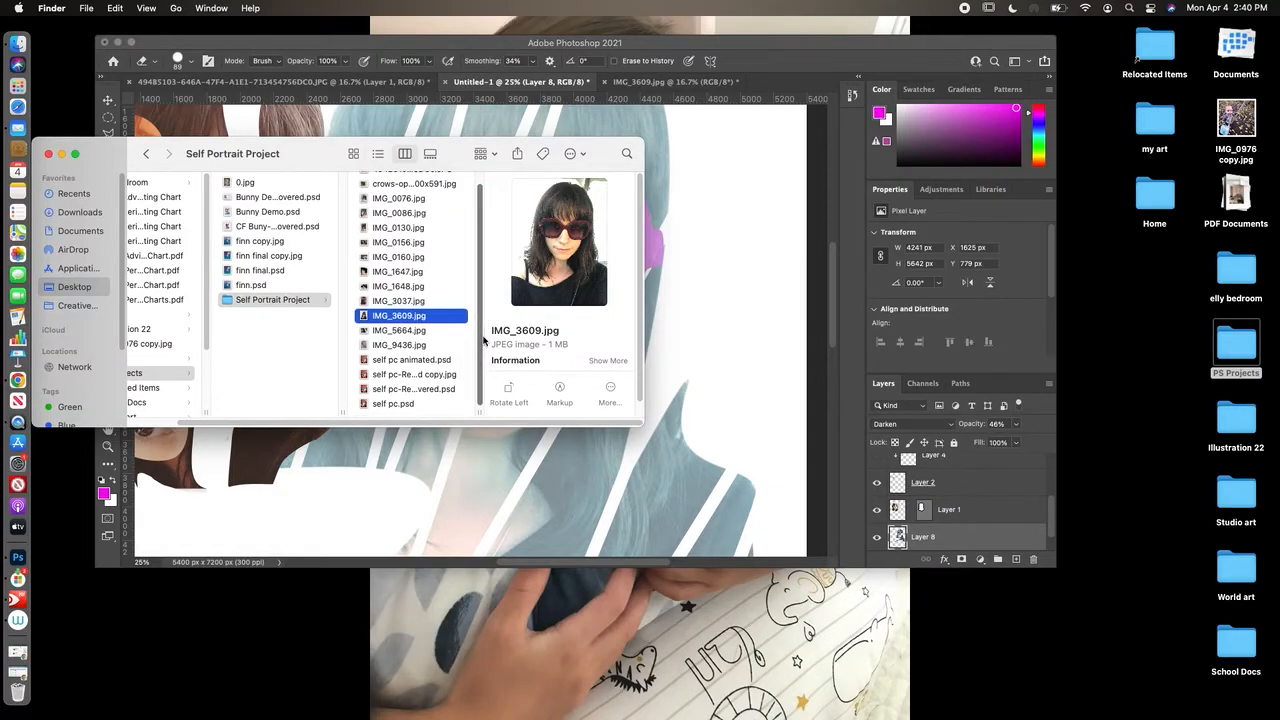
{"action": "double_click", "coordinate": [407, 404]}
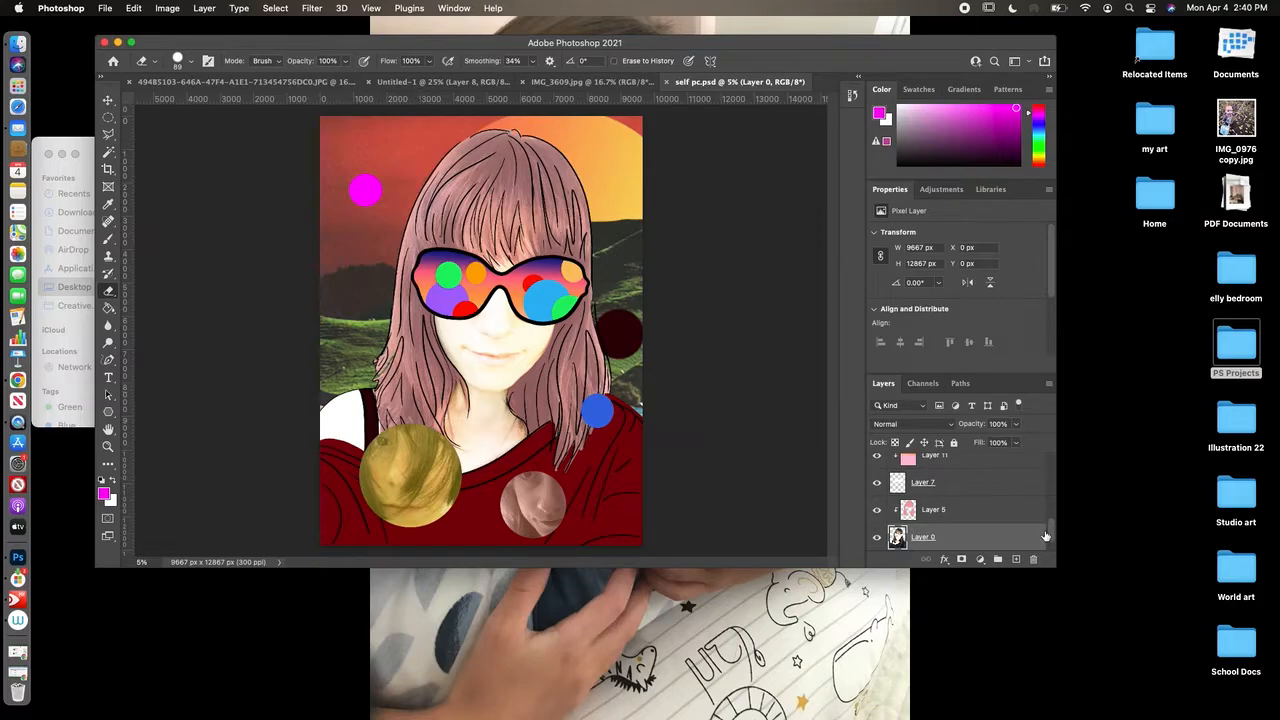
Step: Find the sunset landscape at the base of self pc.psd's layer stack and copy that Layer 3
{"action": "scroll", "coordinate": [1051, 535], "scroll_direction": "up", "scroll_amount": 10}
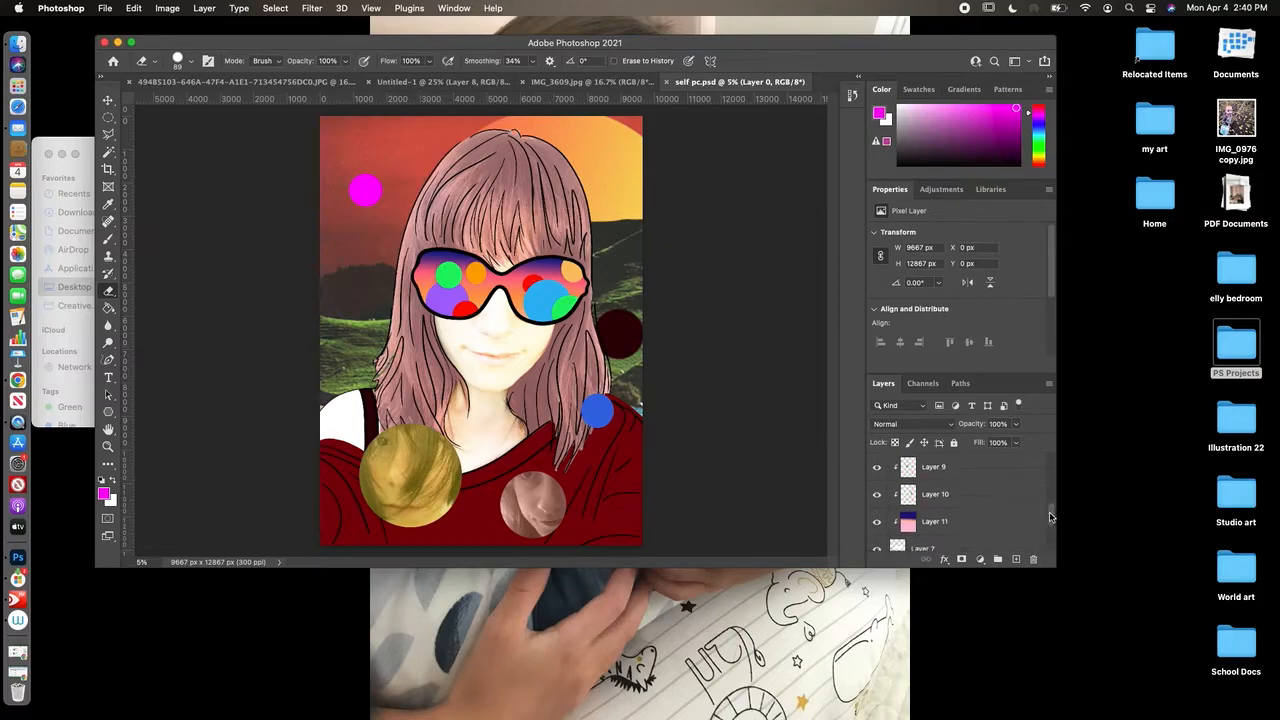
{"action": "scroll", "coordinate": [1045, 460], "scroll_direction": "up", "scroll_amount": 1}
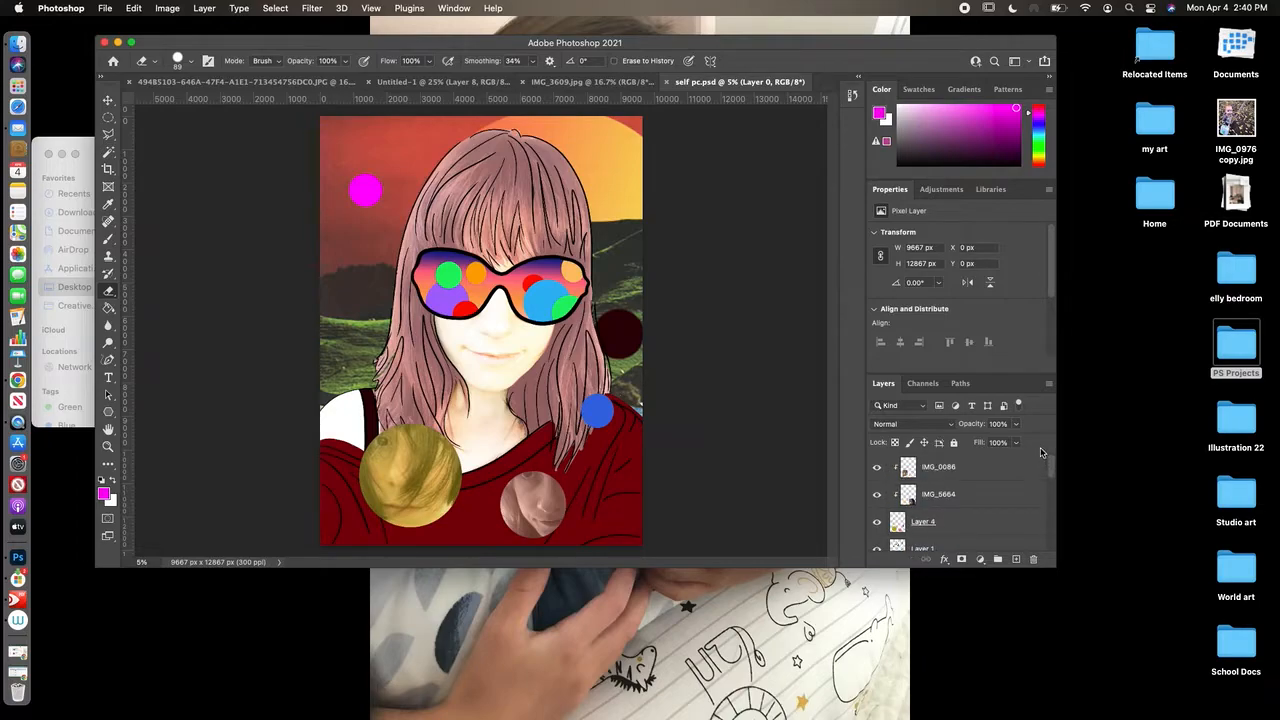
{"action": "left_click_drag", "start_coordinate": [1049, 463], "coordinate": [1047, 556]}
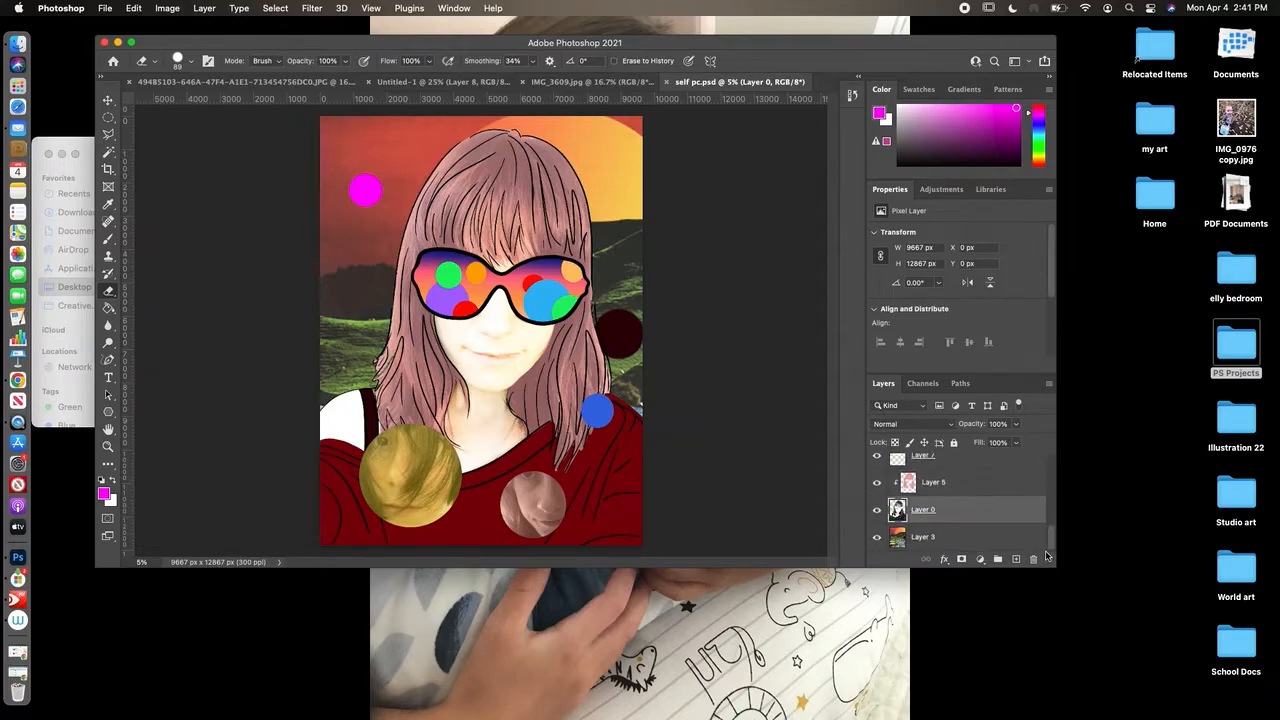
{"action": "left_click", "coordinate": [993, 542]}
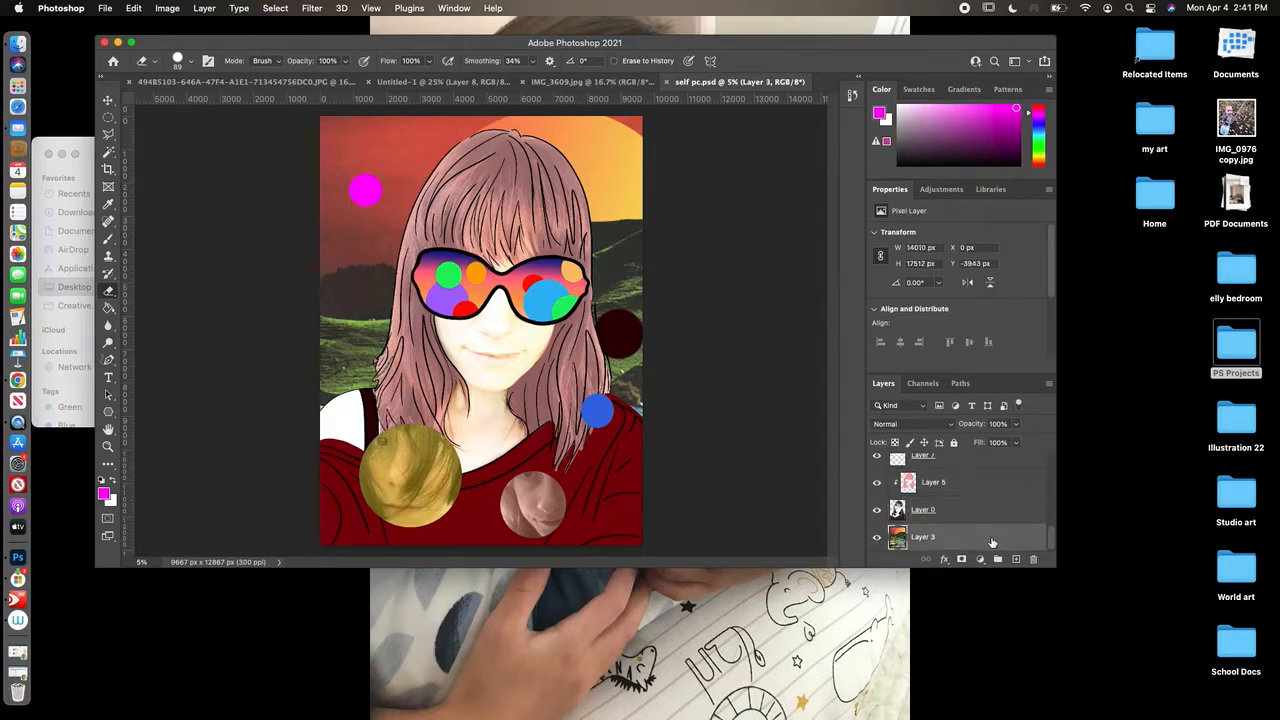
{"action": "left_click", "coordinate": [205, 9]}
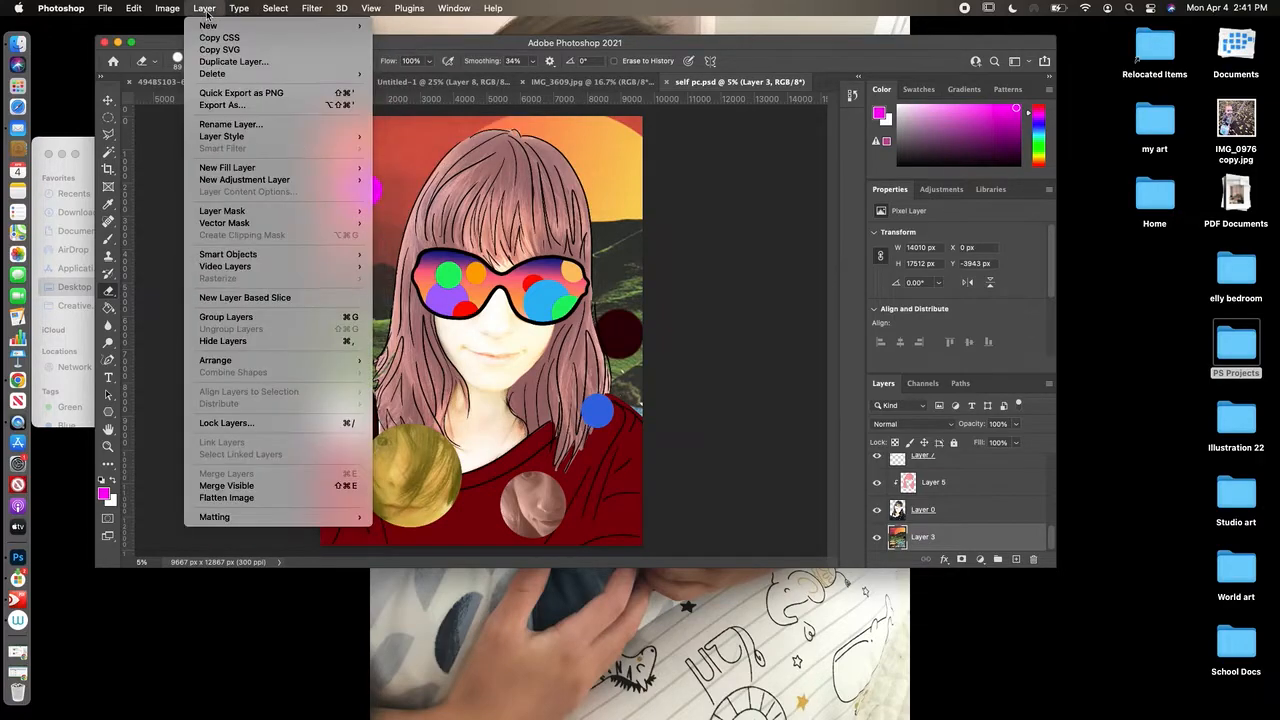
{"action": "mouse_move", "coordinate": [134, 8]}
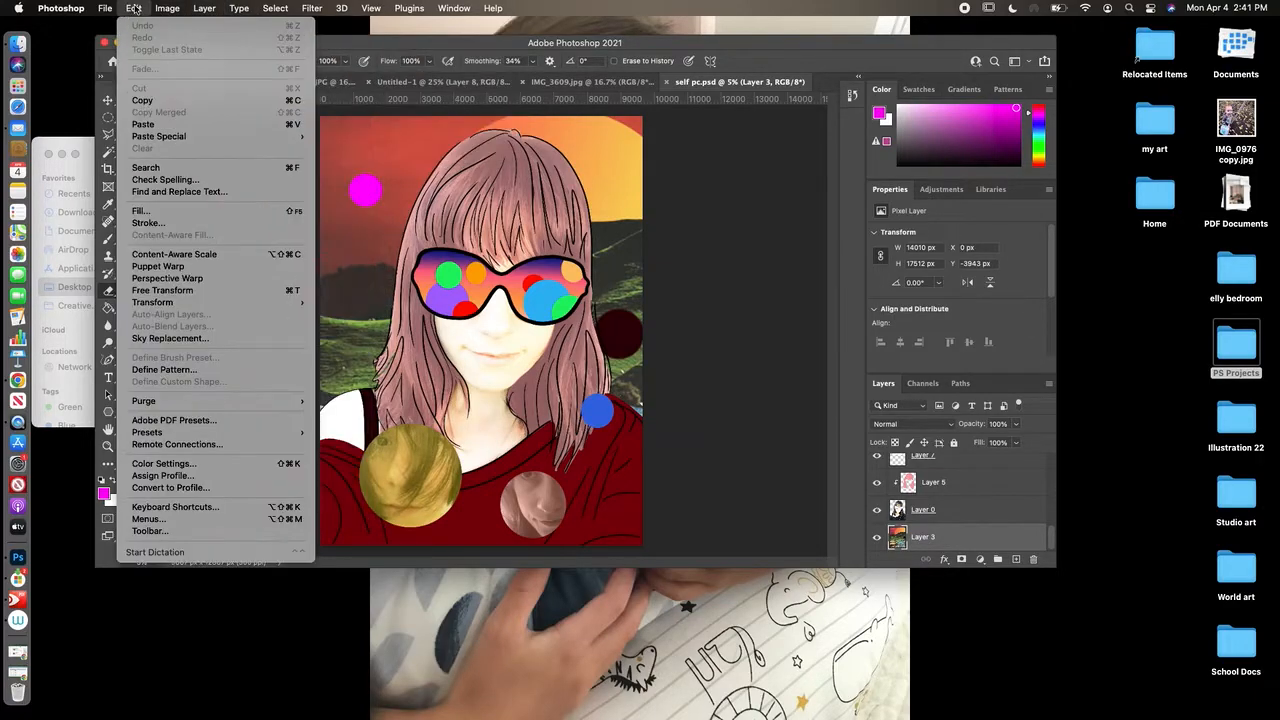
{"action": "left_click", "coordinate": [150, 101]}
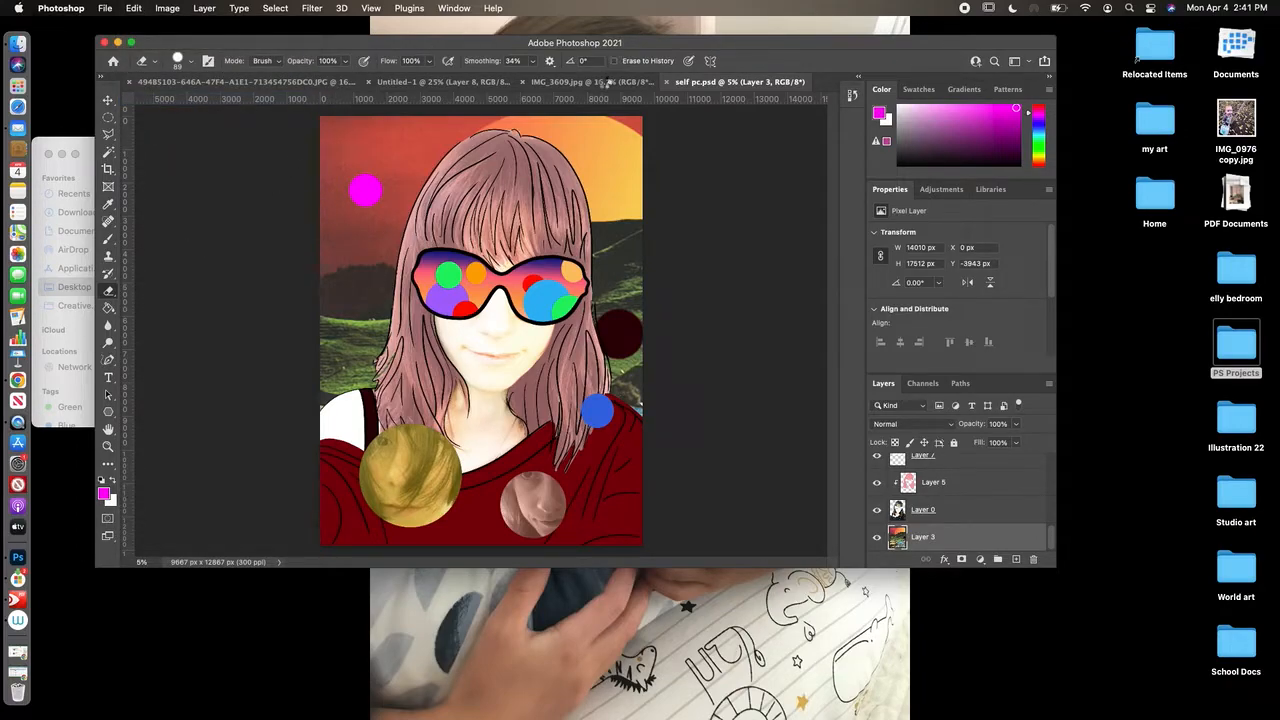
Step: Close the IMG_3609.jpg document and the 494B5103 portrait document without saving either one
{"action": "left_click", "coordinate": [605, 80]}
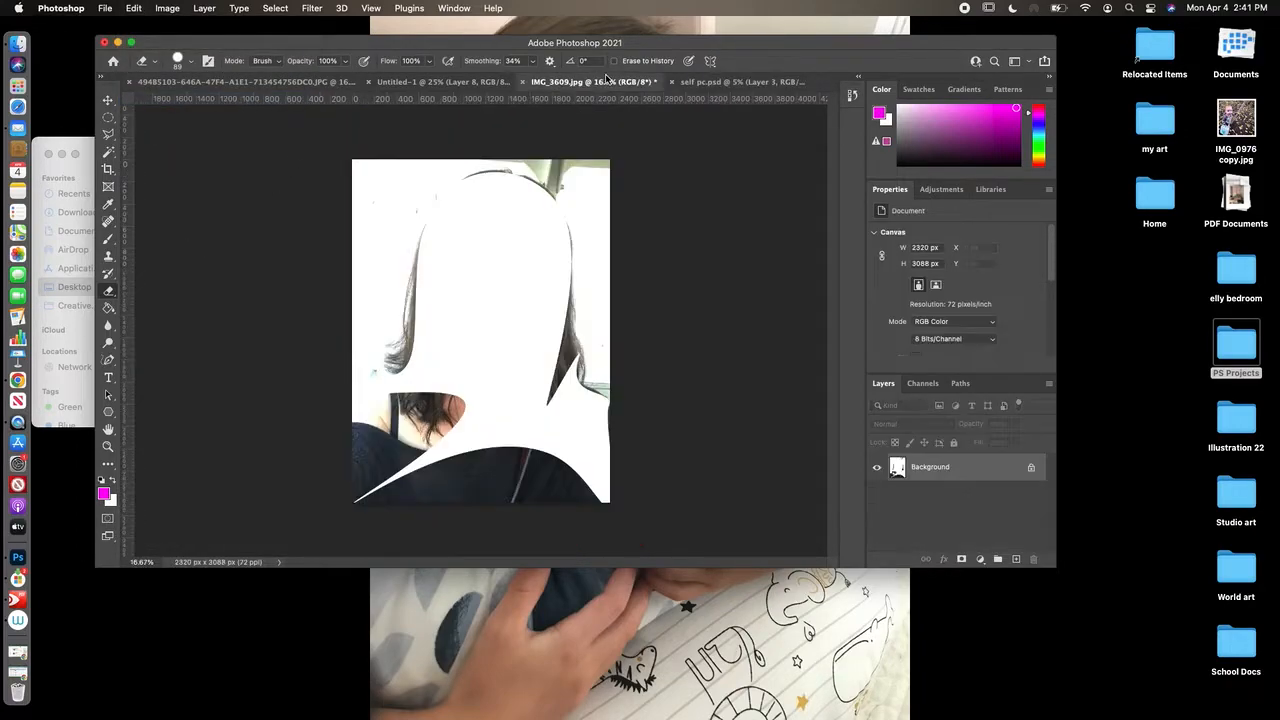
{"action": "left_click", "coordinate": [523, 82]}
{"action": "left_click", "coordinate": [665, 292]}
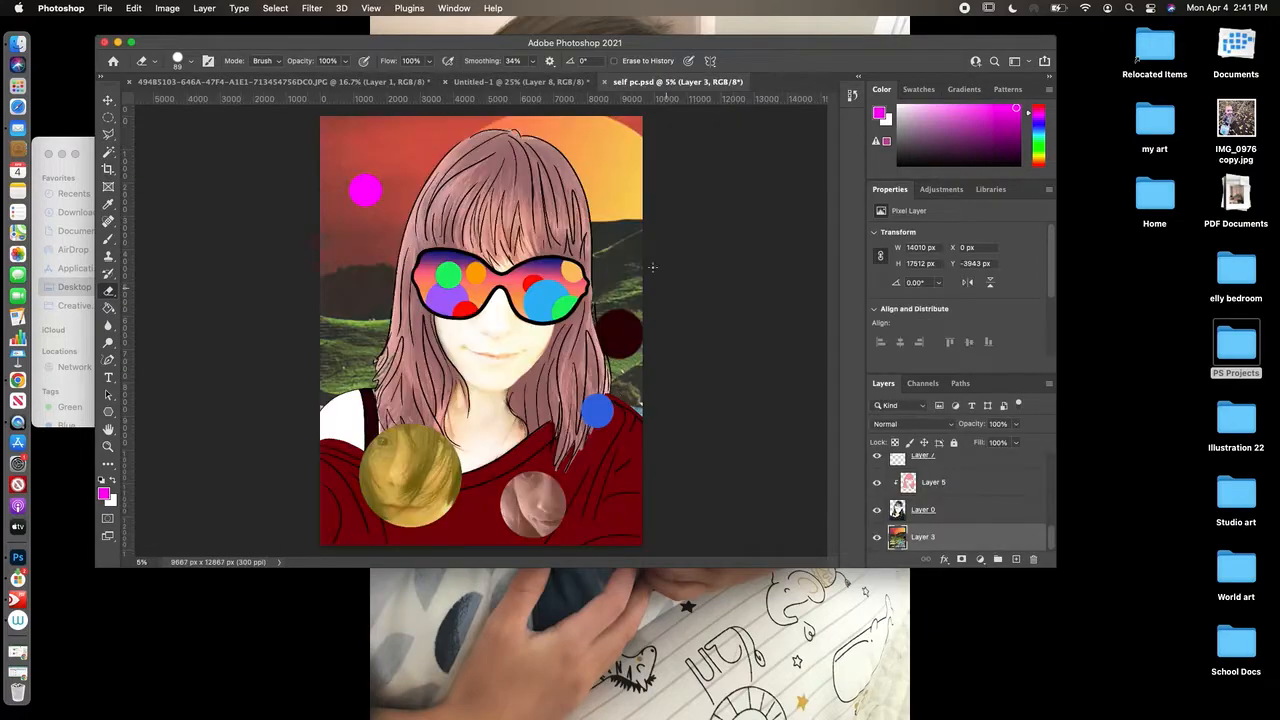
{"action": "left_click", "coordinate": [425, 82]}
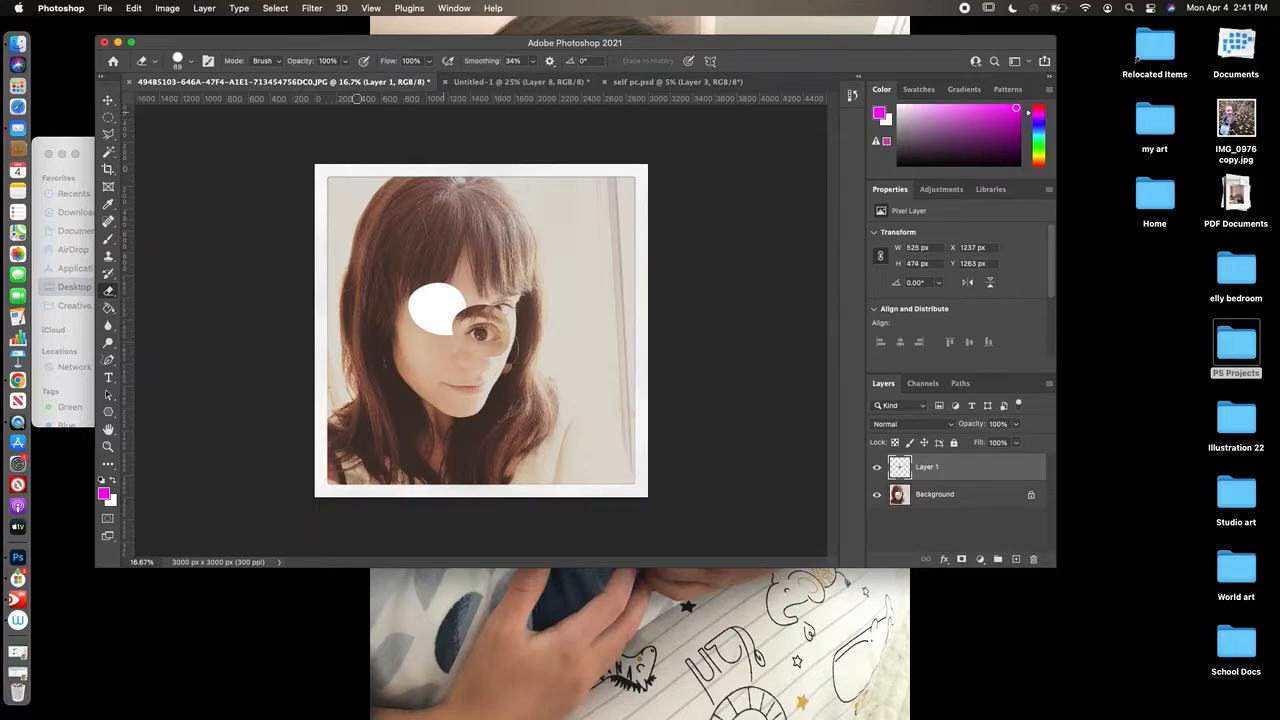
{"action": "left_click", "coordinate": [132, 82]}
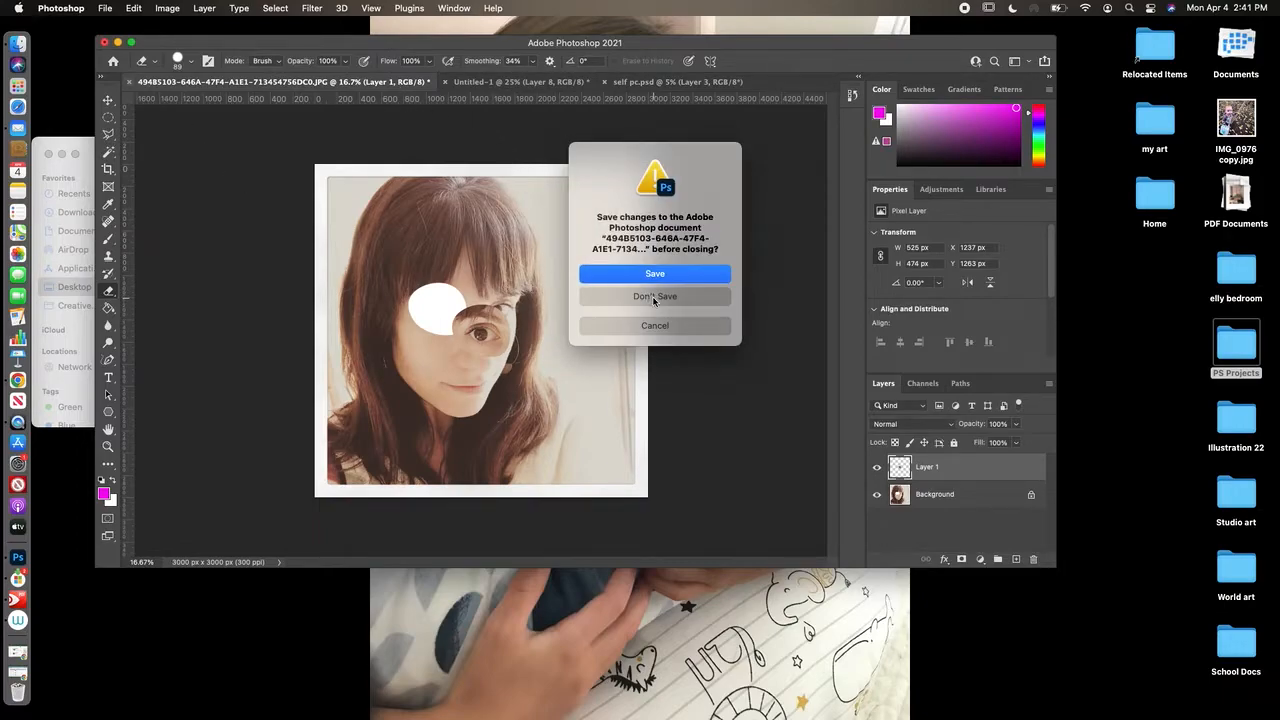
{"action": "left_click", "coordinate": [655, 297]}
Step: Paste the sunset landscape into Untitled-1 and move its layer beneath Layer 8
{"action": "left_click", "coordinate": [205, 82]}
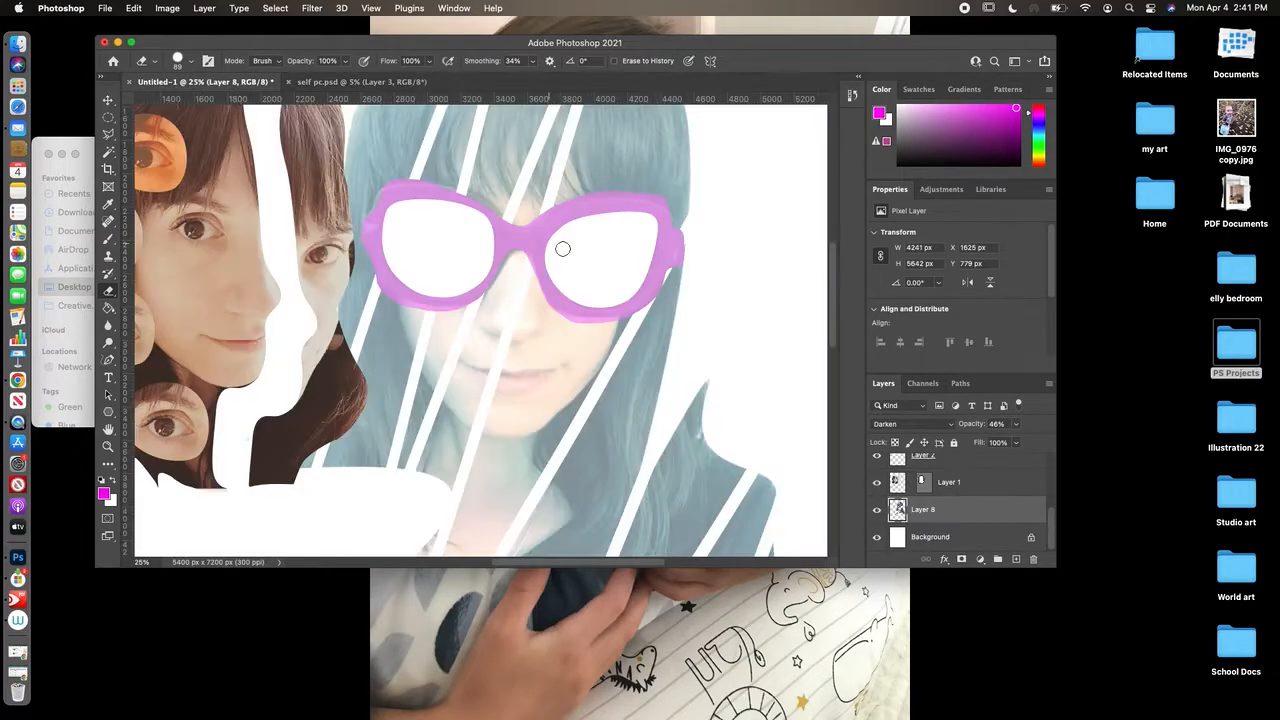
{"action": "left_click", "coordinate": [134, 8]}
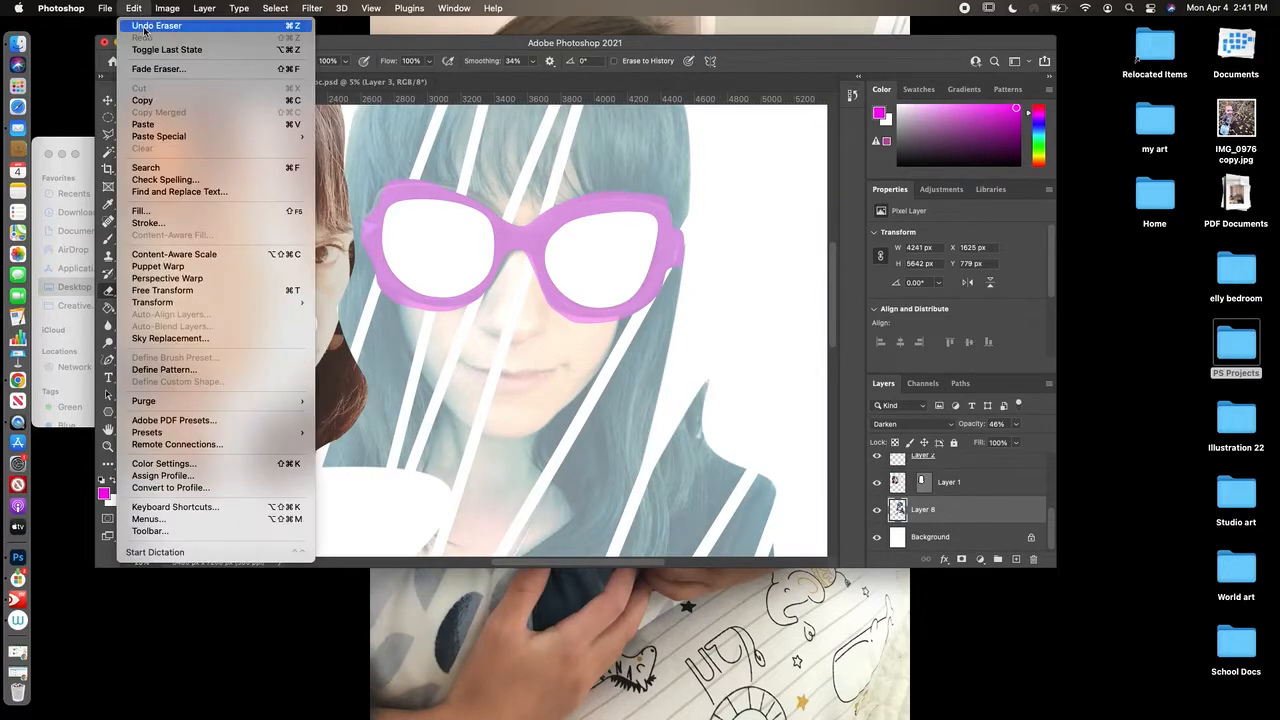
{"action": "left_click", "coordinate": [168, 124]}
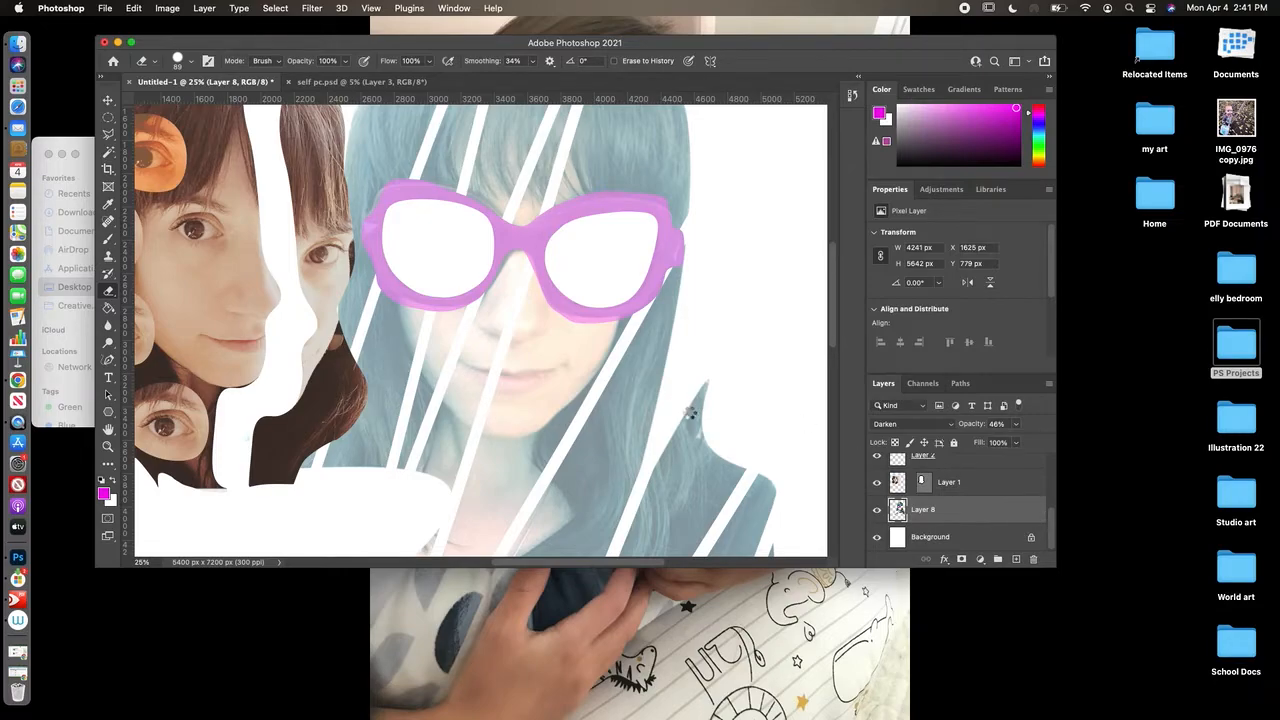
{"action": "key", "text": "super+v"}
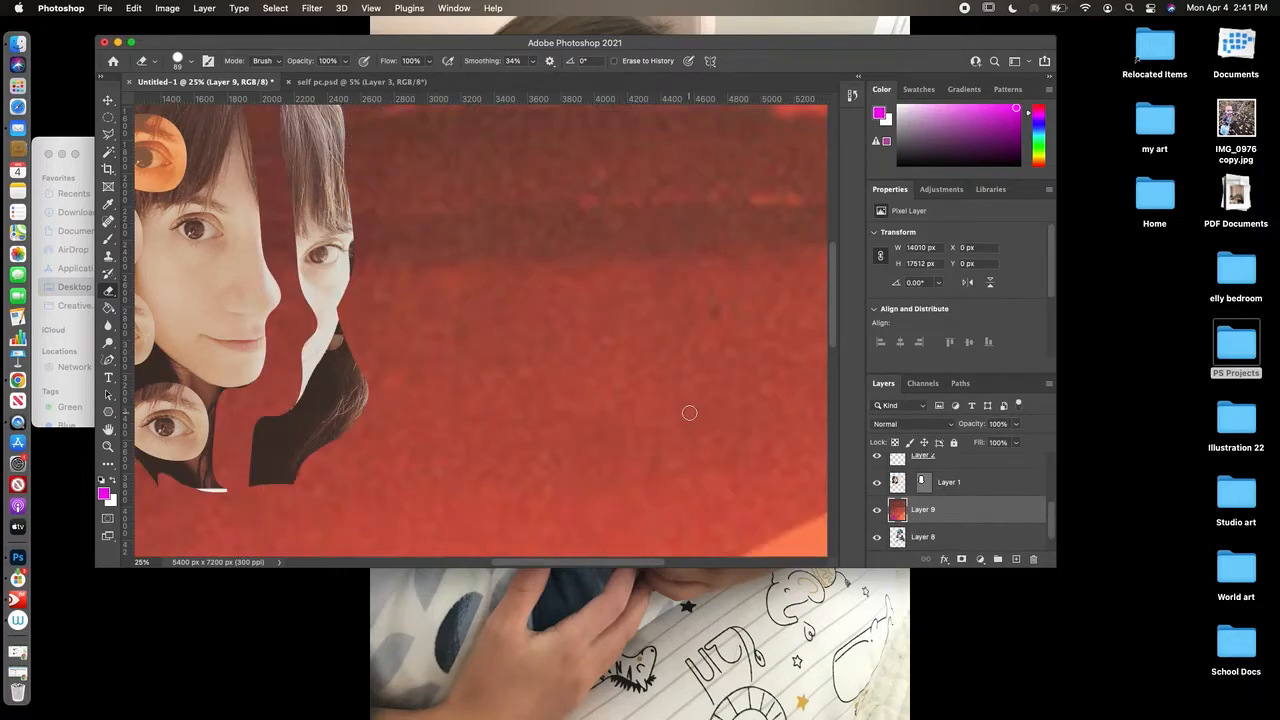
{"action": "left_click_drag", "start_coordinate": [1052, 522], "coordinate": [1051, 552]}
{"action": "left_click_drag", "start_coordinate": [995, 483], "coordinate": [993, 532]}
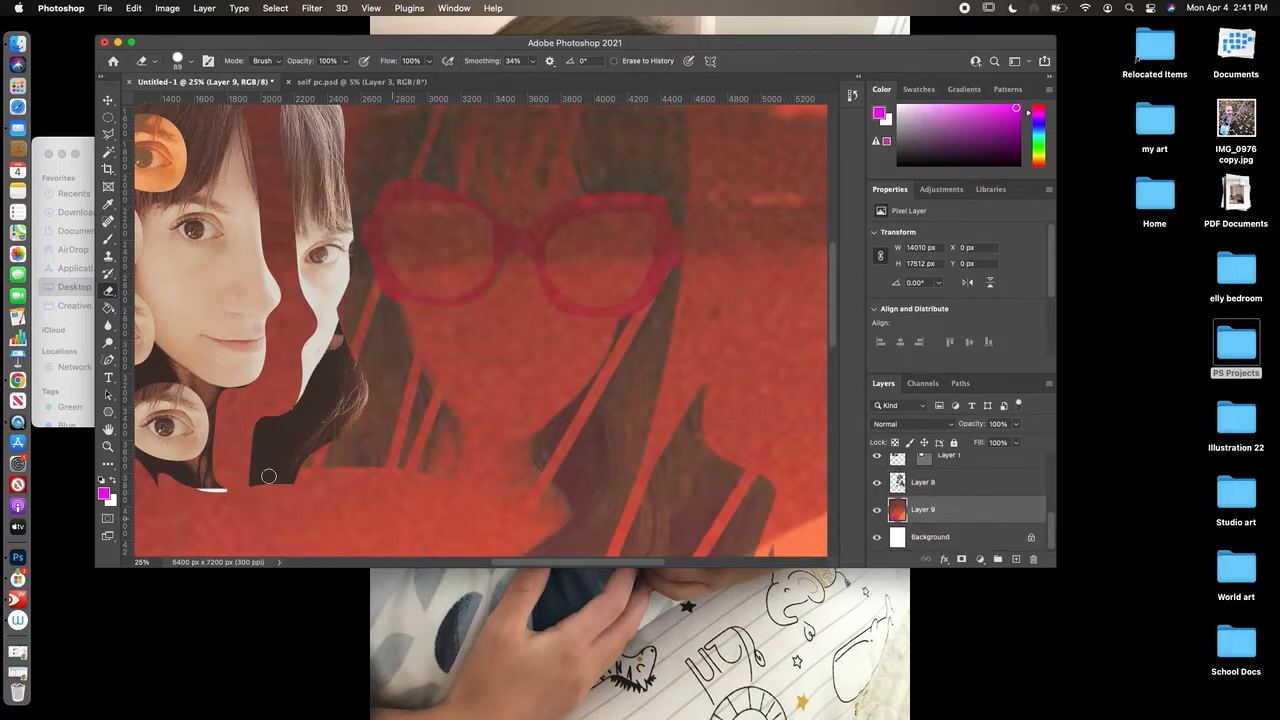
Step: Scale the pasted landscape down to about 983 x 1229 px and place it behind the sunglasses lens nearest the sliced face
{"action": "left_click", "coordinate": [108, 446]}
{"action": "left_click", "coordinate": [196, 60]}
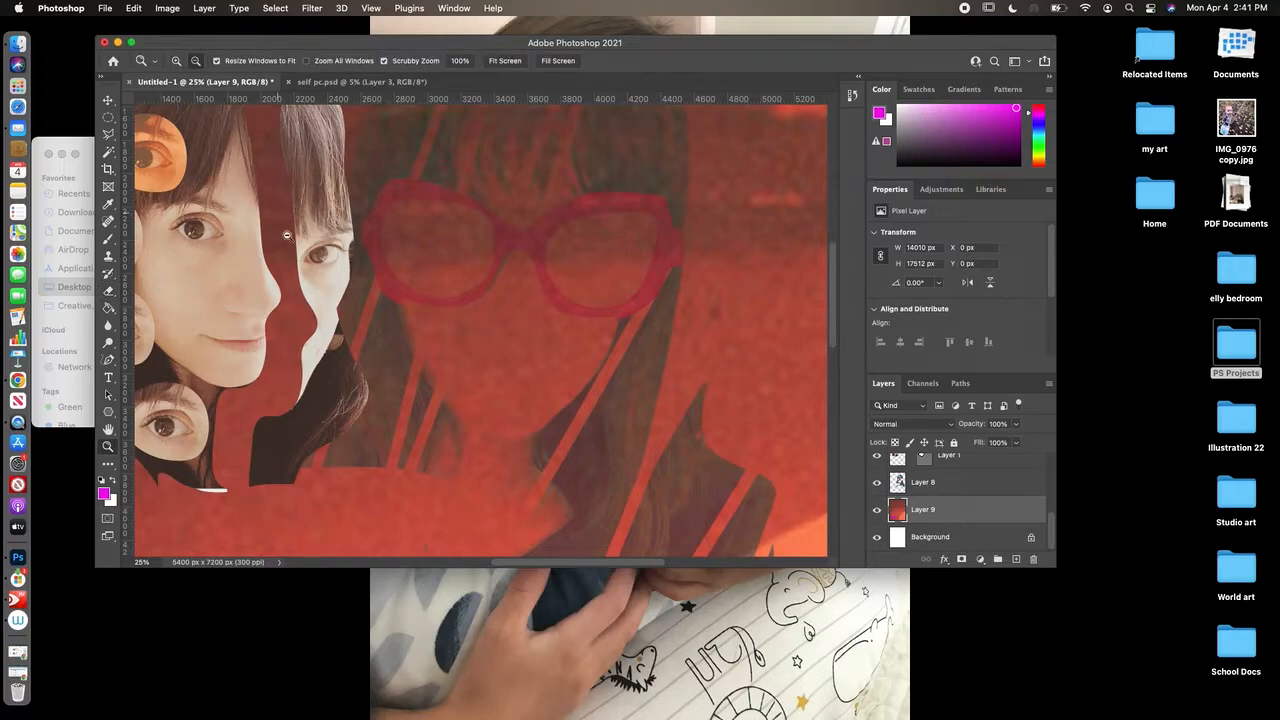
{"action": "left_click", "coordinate": [311, 279]}
{"action": "left_click", "coordinate": [311, 279]}
{"action": "left_click", "coordinate": [311, 279]}
{"action": "left_click", "coordinate": [311, 279]}
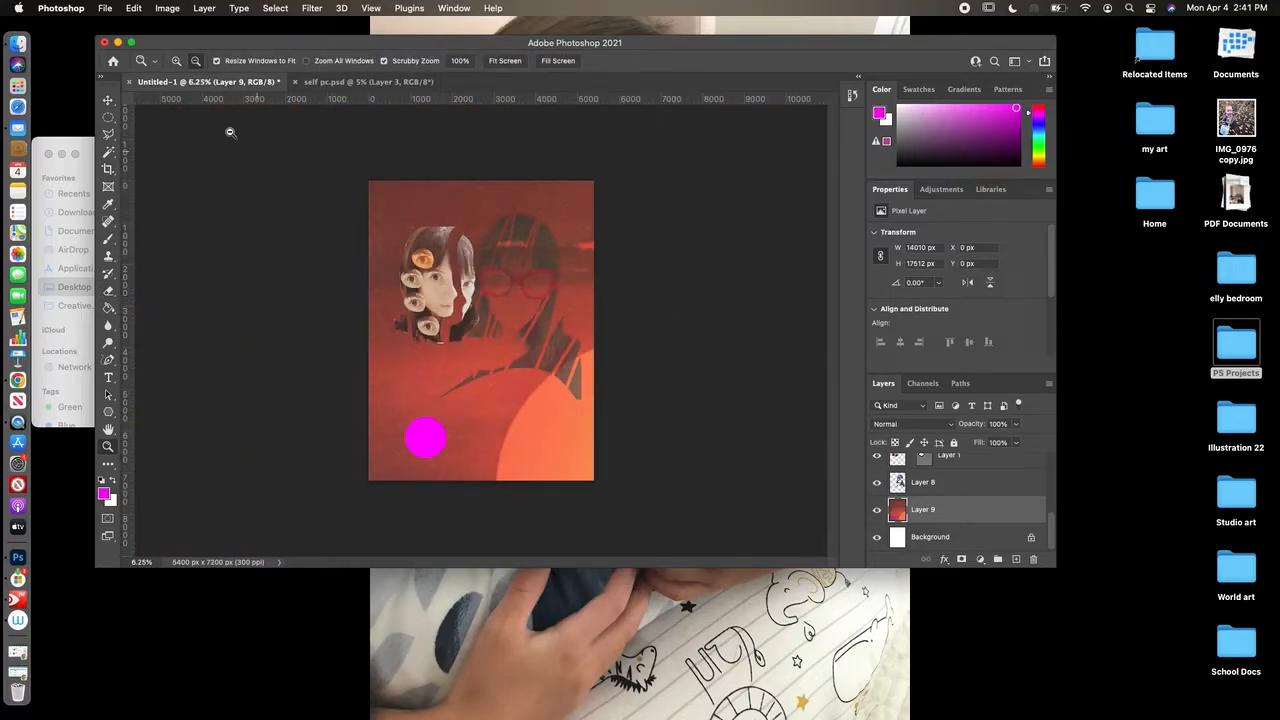
{"action": "left_click", "coordinate": [134, 9]}
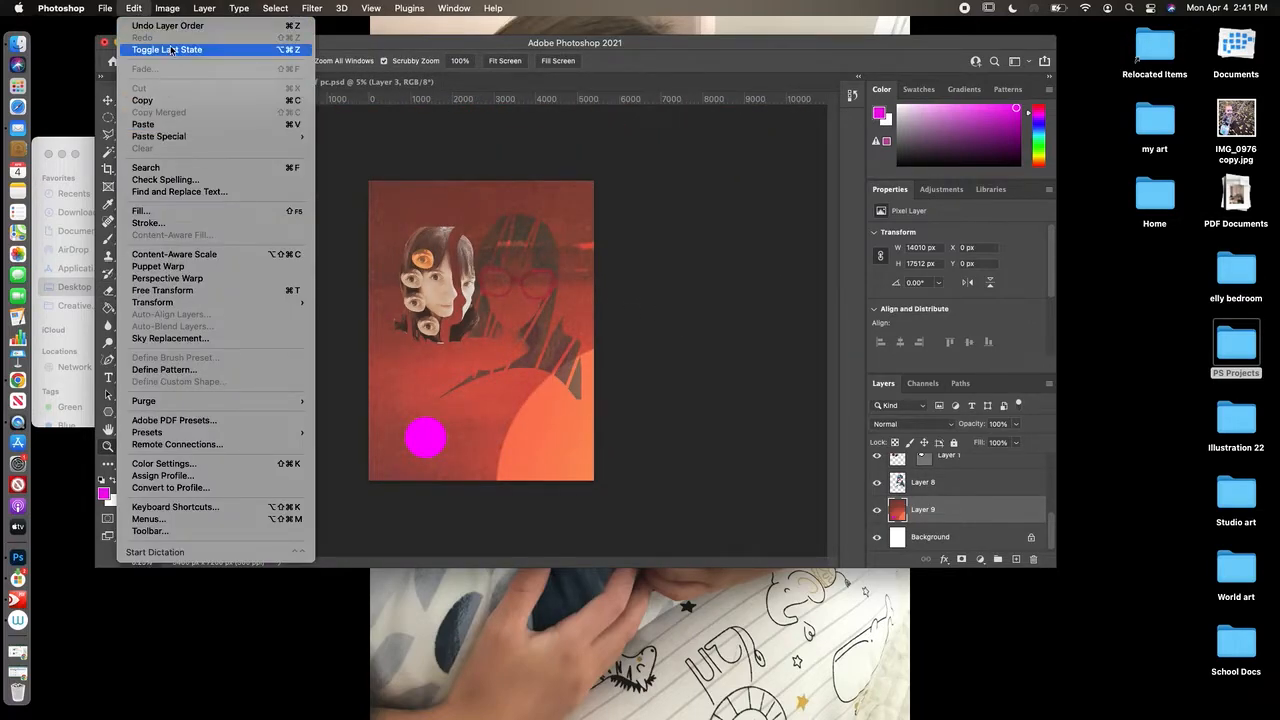
{"action": "left_click", "coordinate": [176, 291]}
{"action": "left_click_drag", "start_coordinate": [368, 180], "coordinate": [447, 212]}
{"action": "left_click_drag", "start_coordinate": [691, 108], "coordinate": [512, 314]}
{"action": "left_click", "coordinate": [109, 429]}
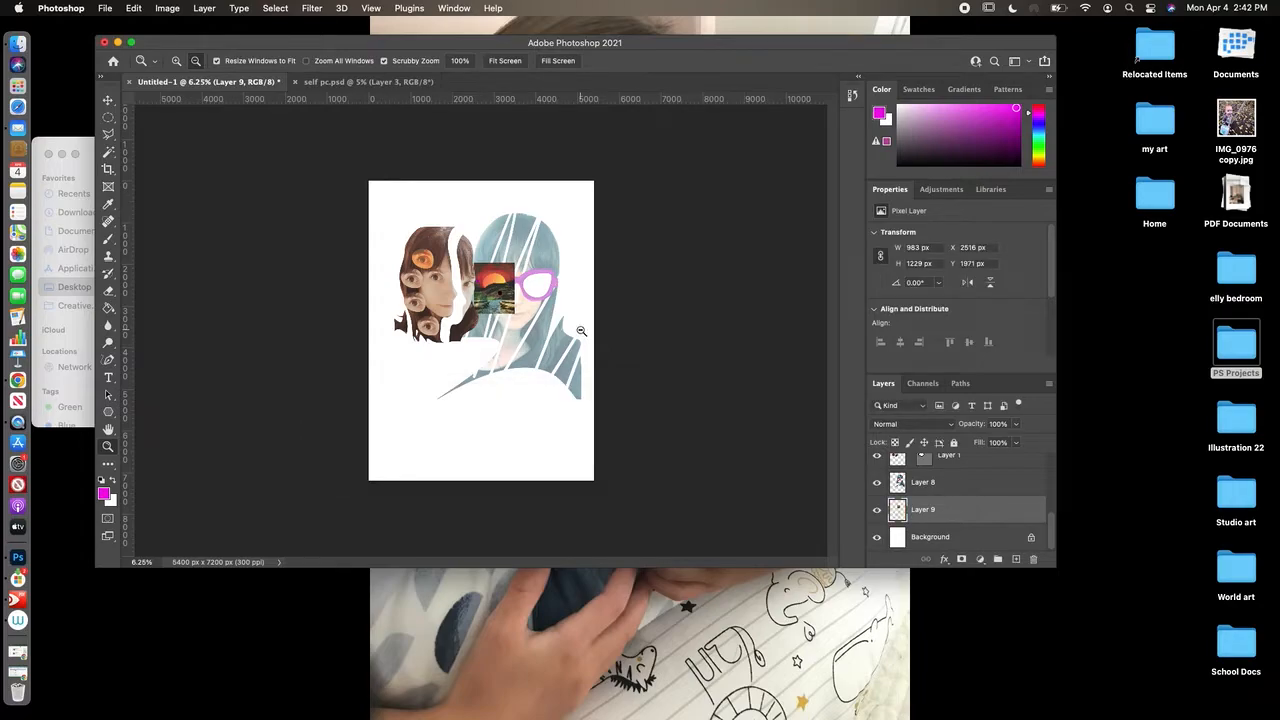
Step: Raise the opacity of Layer 8, the teal portrait, to 100%
{"action": "left_click", "coordinate": [498, 274]}
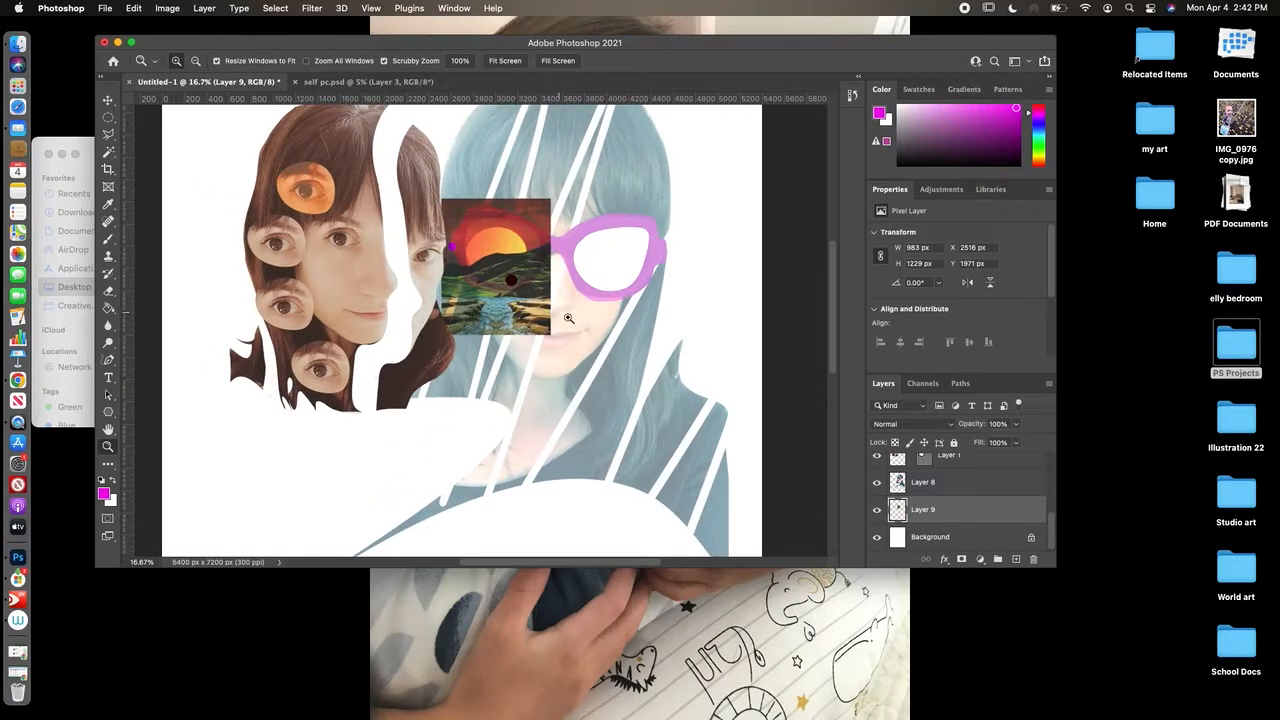
{"action": "left_click", "coordinate": [590, 333]}
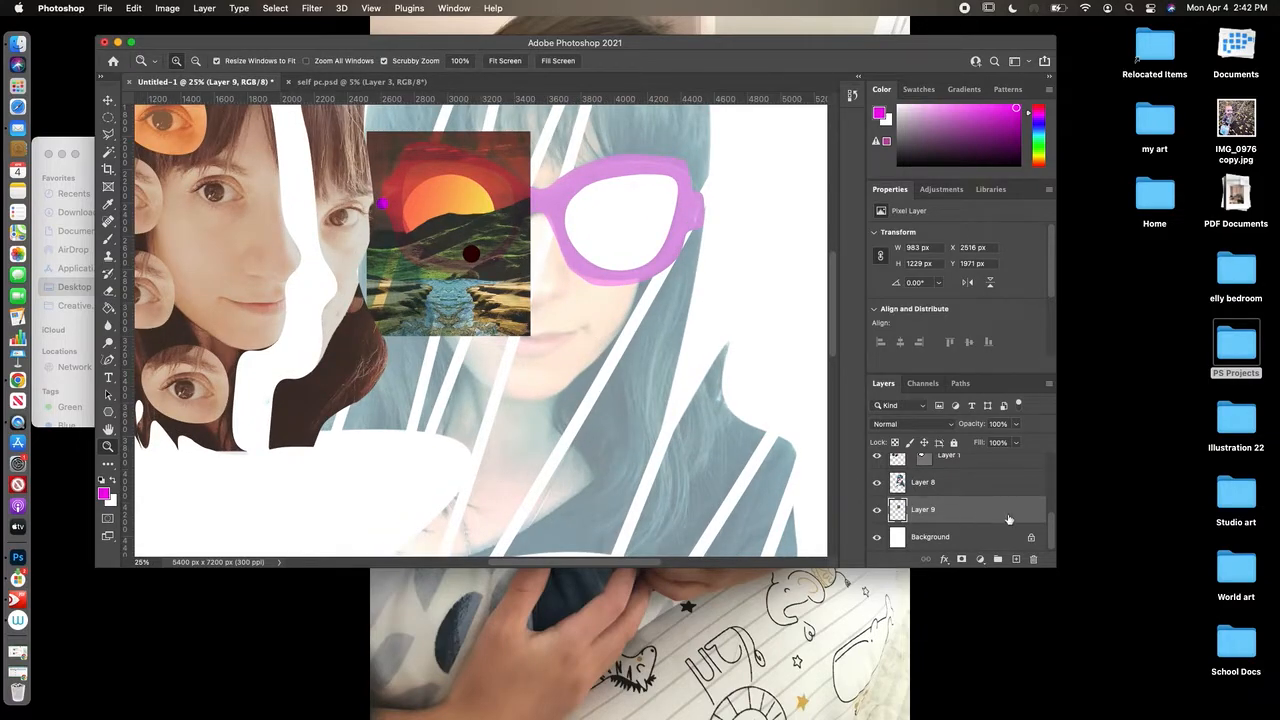
{"action": "left_click", "coordinate": [987, 484]}
{"action": "left_click", "coordinate": [1018, 425]}
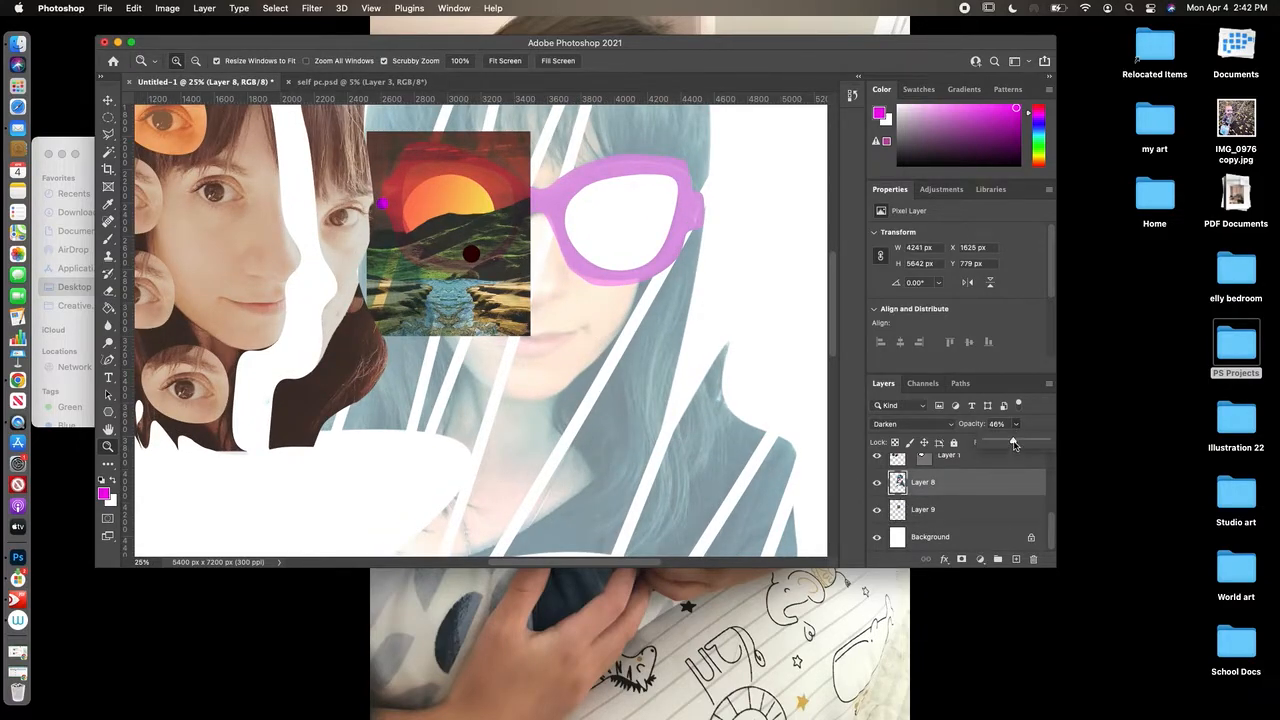
{"action": "left_click_drag", "start_coordinate": [1013, 443], "coordinate": [1050, 444]}
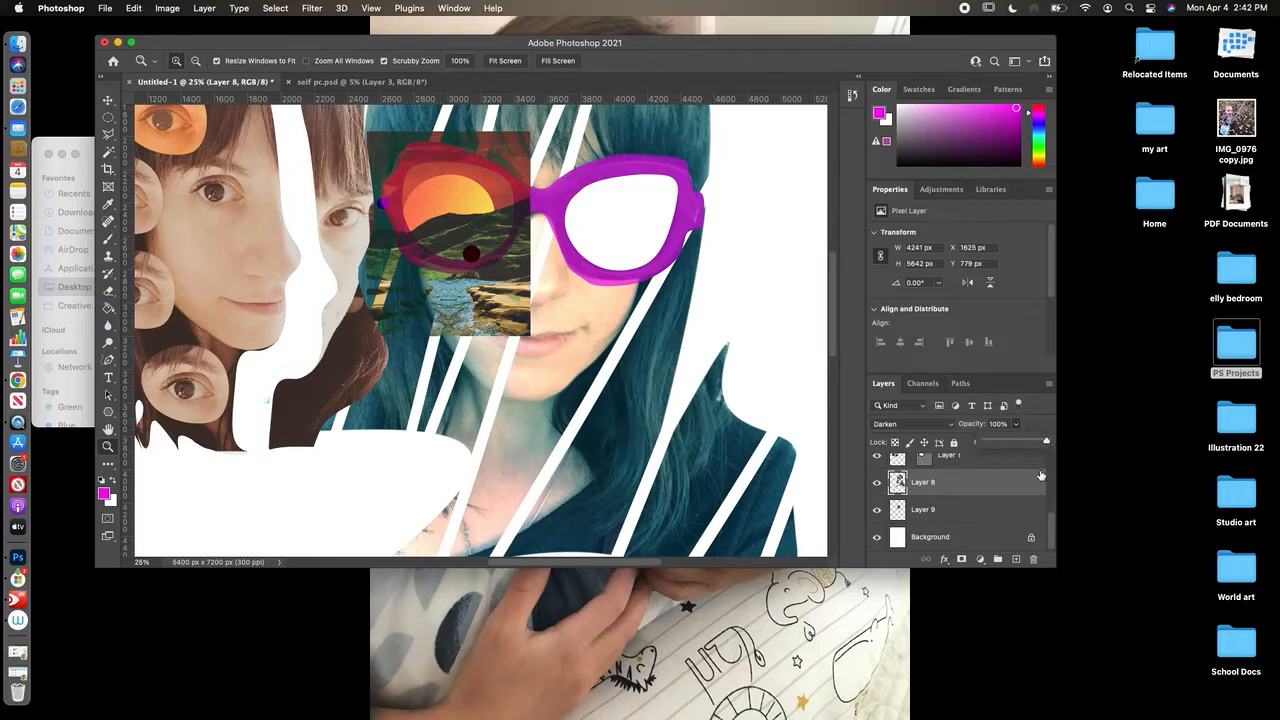
Step: Check Layer 9 by toggling its visibility, and erase the landscape strip extending past the lens's outer rim beside the sliced face
{"action": "left_click", "coordinate": [1002, 516]}
{"action": "left_click", "coordinate": [1000, 512]}
{"action": "left_click", "coordinate": [877, 510]}
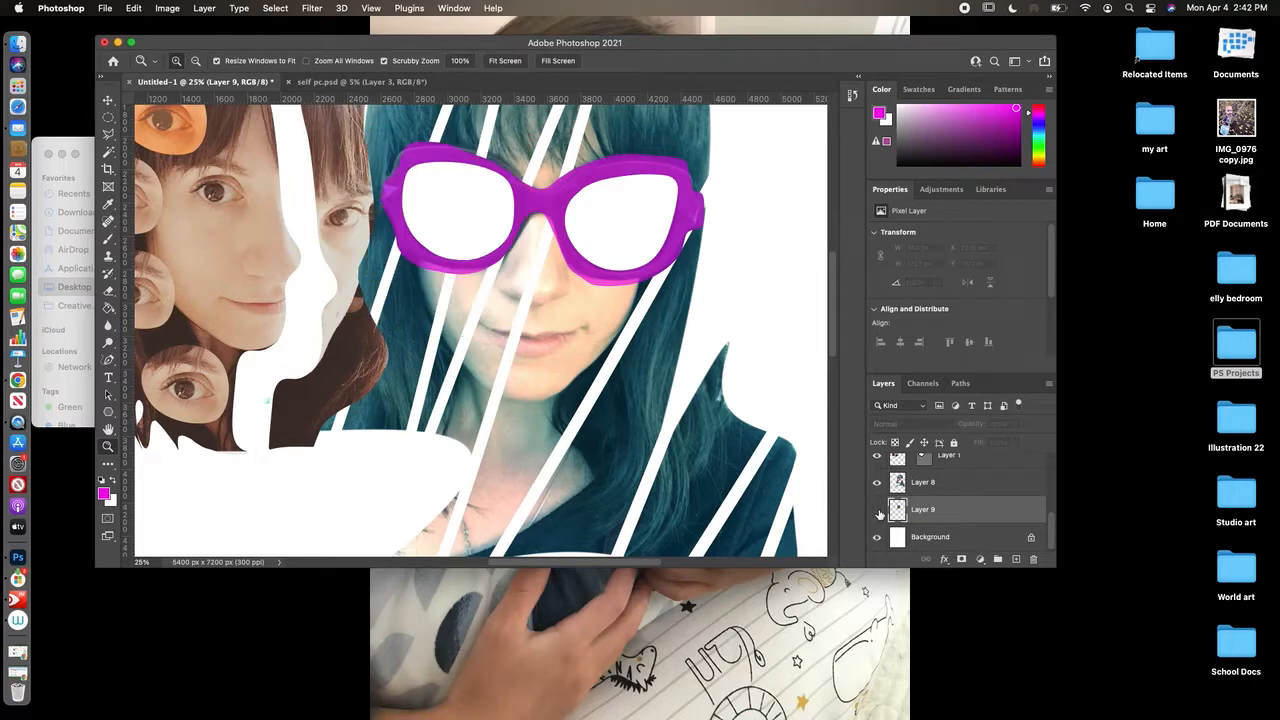
{"action": "left_click", "coordinate": [878, 512]}
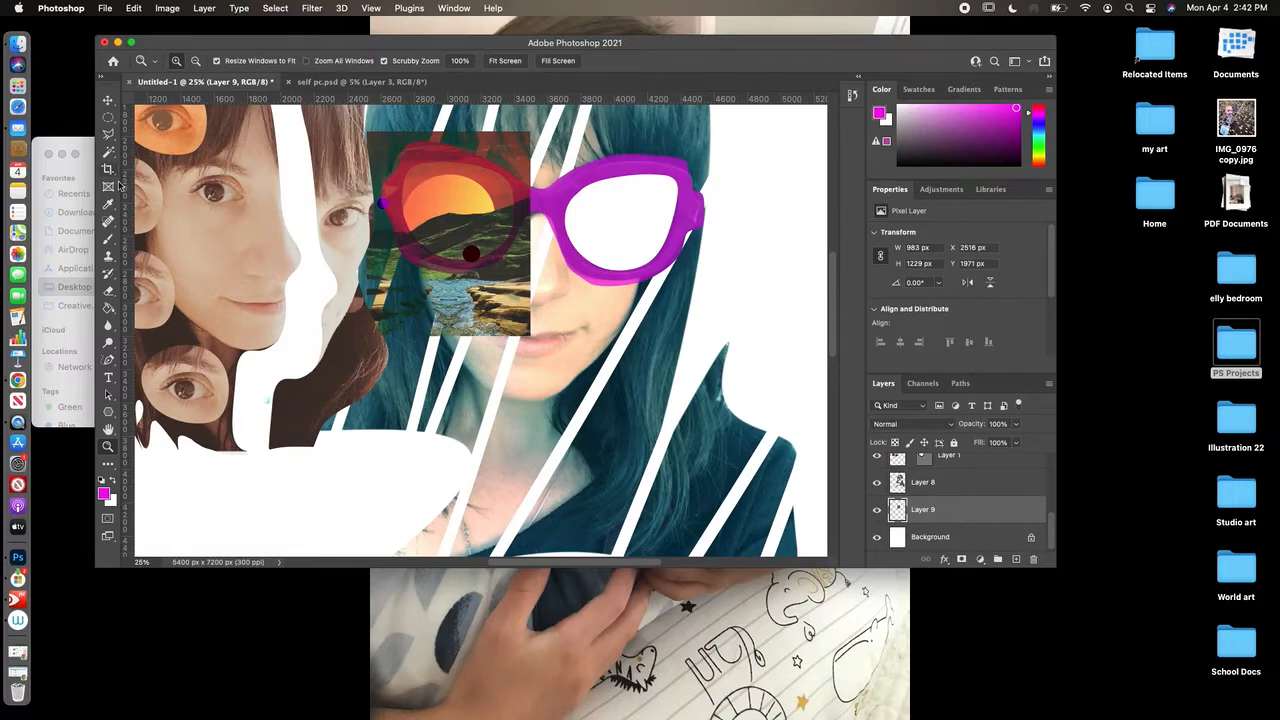
{"action": "left_click", "coordinate": [110, 291]}
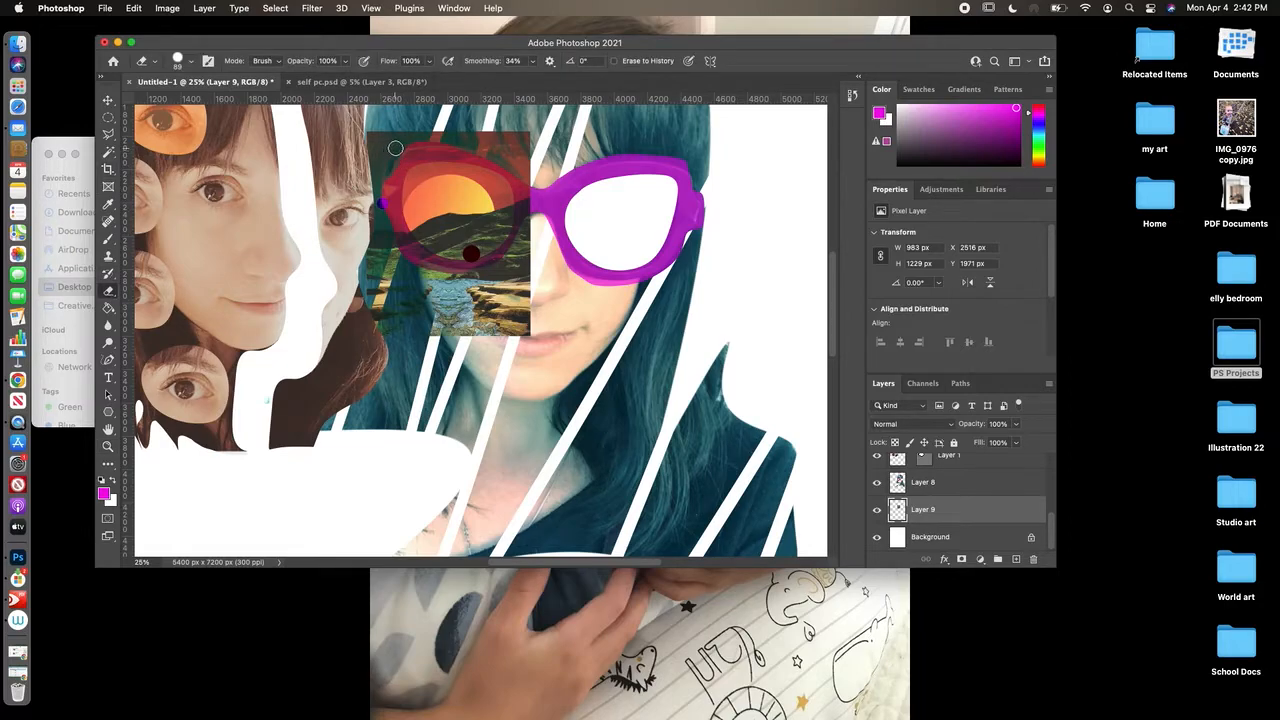
{"action": "mouse_move", "coordinate": [387, 204]}
{"action": "left_mouse_down"}
{"action": "mouse_move", "coordinate": [385, 145]}
{"action": "mouse_move", "coordinate": [374, 213]}
{"action": "mouse_move", "coordinate": [372, 149]}
{"action": "mouse_move", "coordinate": [378, 299]}
{"action": "mouse_move", "coordinate": [365, 260]}
{"action": "mouse_move", "coordinate": [385, 360]}
{"action": "mouse_move", "coordinate": [375, 227]}
{"action": "mouse_move", "coordinate": [404, 325]}
{"action": "mouse_move", "coordinate": [375, 218]}
{"action": "mouse_move", "coordinate": [395, 277]}
{"action": "mouse_move", "coordinate": [384, 231]}
{"action": "mouse_move", "coordinate": [405, 266]}
{"action": "mouse_move", "coordinate": [389, 211]}
{"action": "mouse_move", "coordinate": [418, 263]}
{"action": "mouse_move", "coordinate": [393, 203]}
{"action": "mouse_move", "coordinate": [413, 150]}
{"action": "mouse_move", "coordinate": [371, 138]}
{"action": "left_mouse_up"}
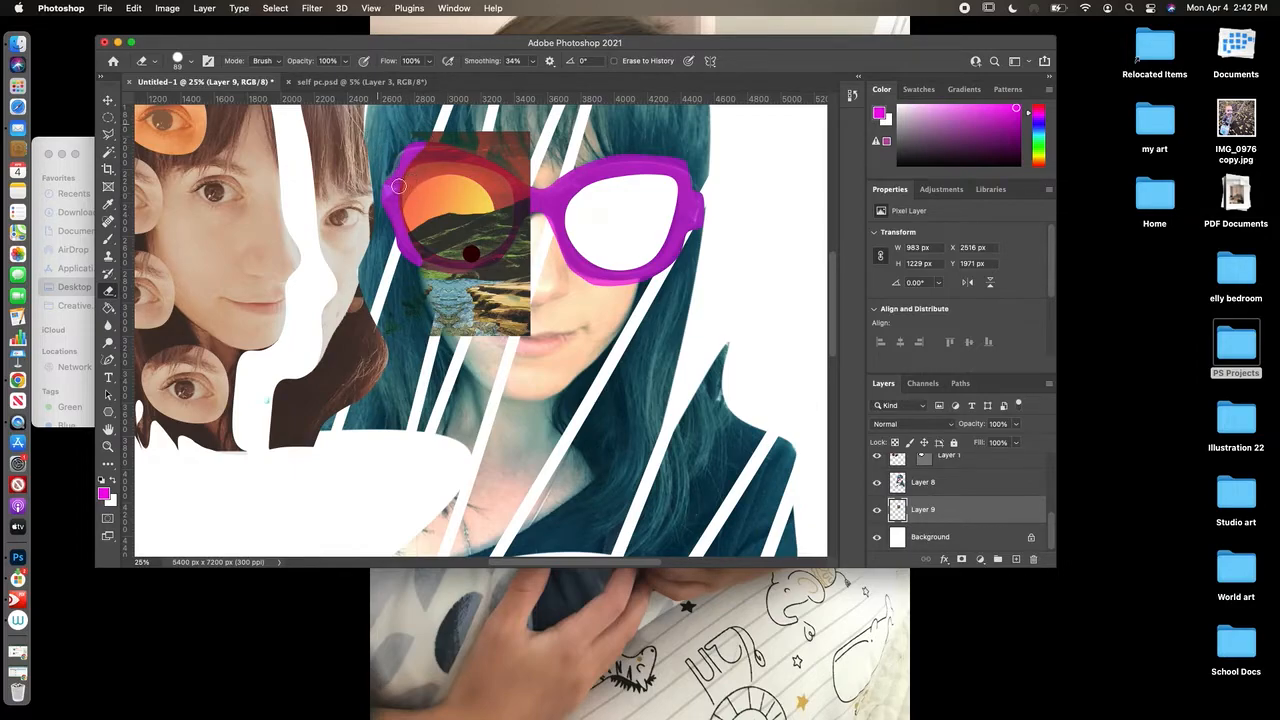
{"action": "left_click_drag", "start_coordinate": [421, 260], "coordinate": [444, 275]}
Step: Trace the inside of the landscape-backed sunglasses lens as a path with the Curvature Pen tool
{"action": "left_click", "coordinate": [109, 362]}
{"action": "right_click", "coordinate": [114, 369]}
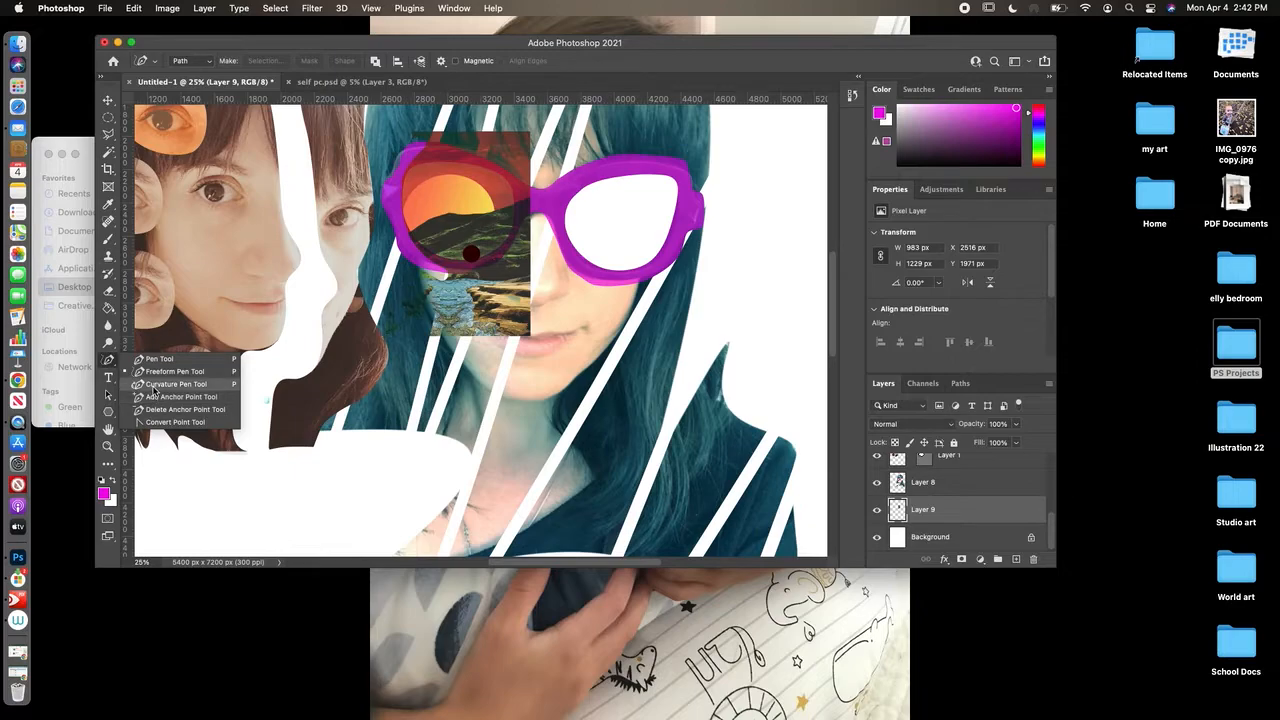
{"action": "left_click", "coordinate": [160, 385]}
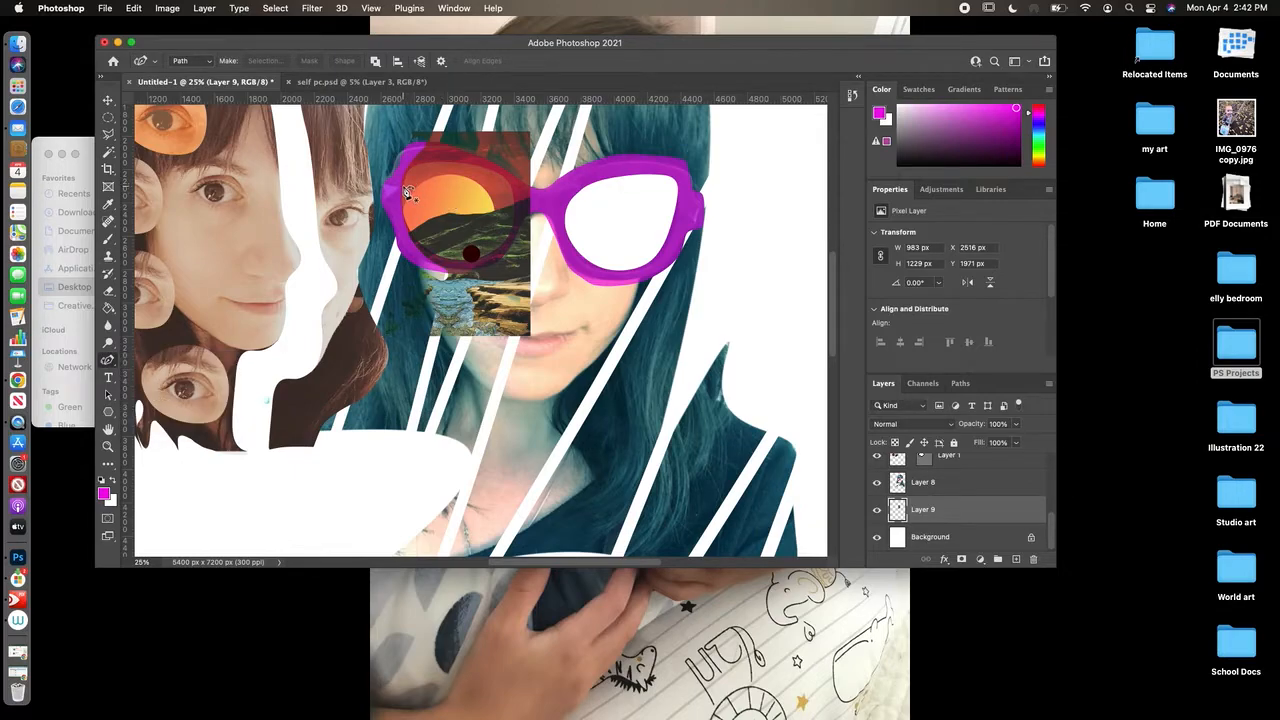
{"action": "left_click", "coordinate": [403, 187]}
{"action": "left_click", "coordinate": [462, 164]}
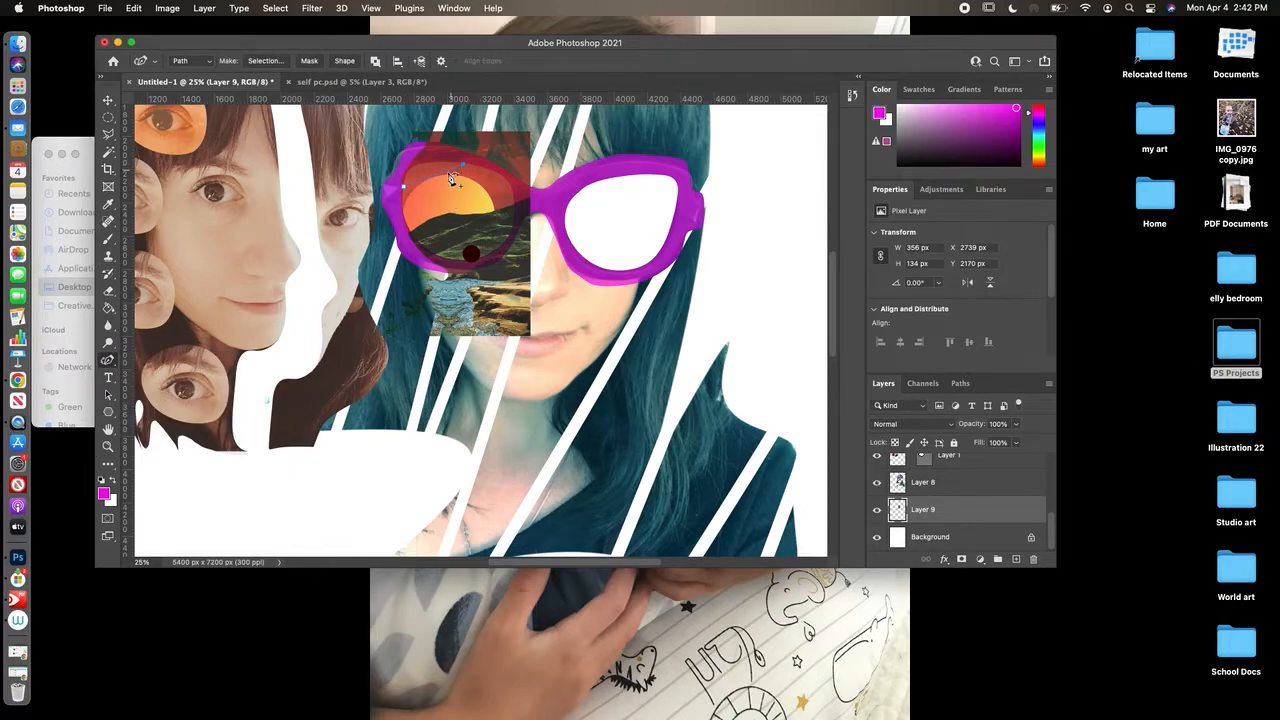
{"action": "left_click", "coordinate": [410, 172]}
{"action": "left_click", "coordinate": [435, 163]}
{"action": "left_click", "coordinate": [514, 207]}
{"action": "left_click", "coordinate": [443, 262]}
{"action": "left_click", "coordinate": [406, 218]}
{"action": "left_click", "coordinate": [407, 192]}
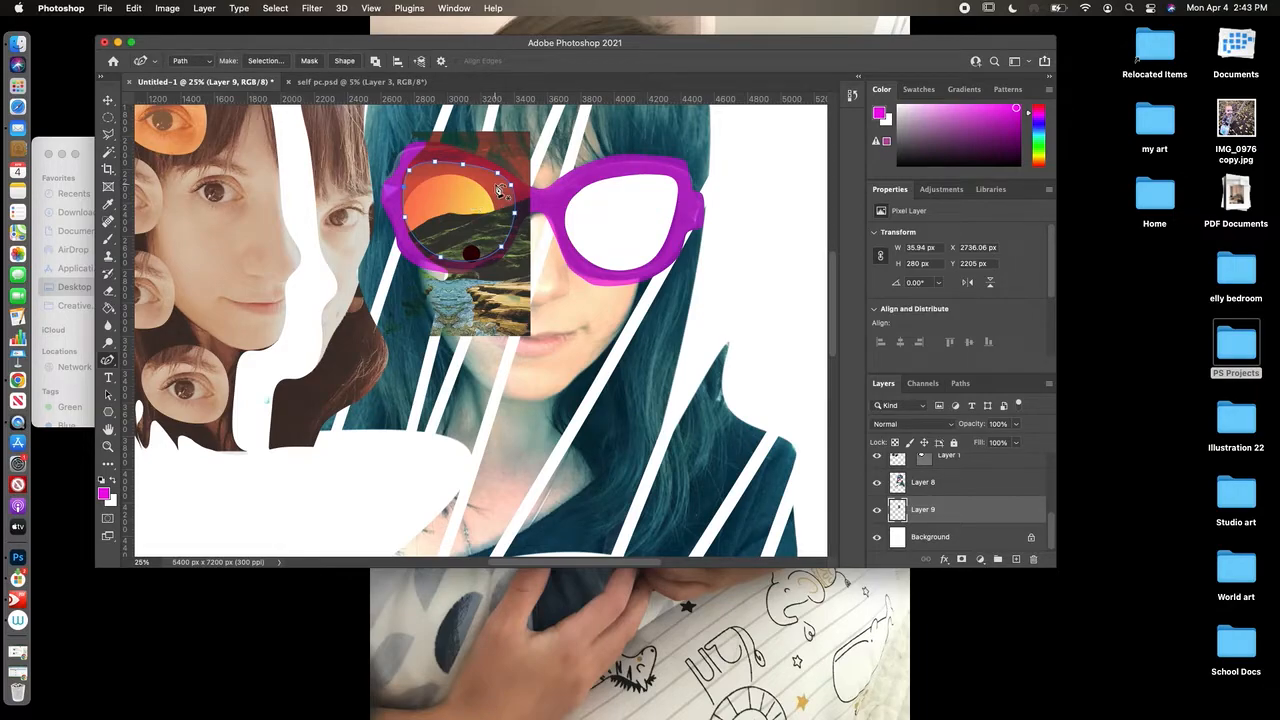
Step: Convert the lens path into a new anti-aliased selection with 0 px feather, and invert the selection
{"action": "right_click", "coordinate": [475, 222]}
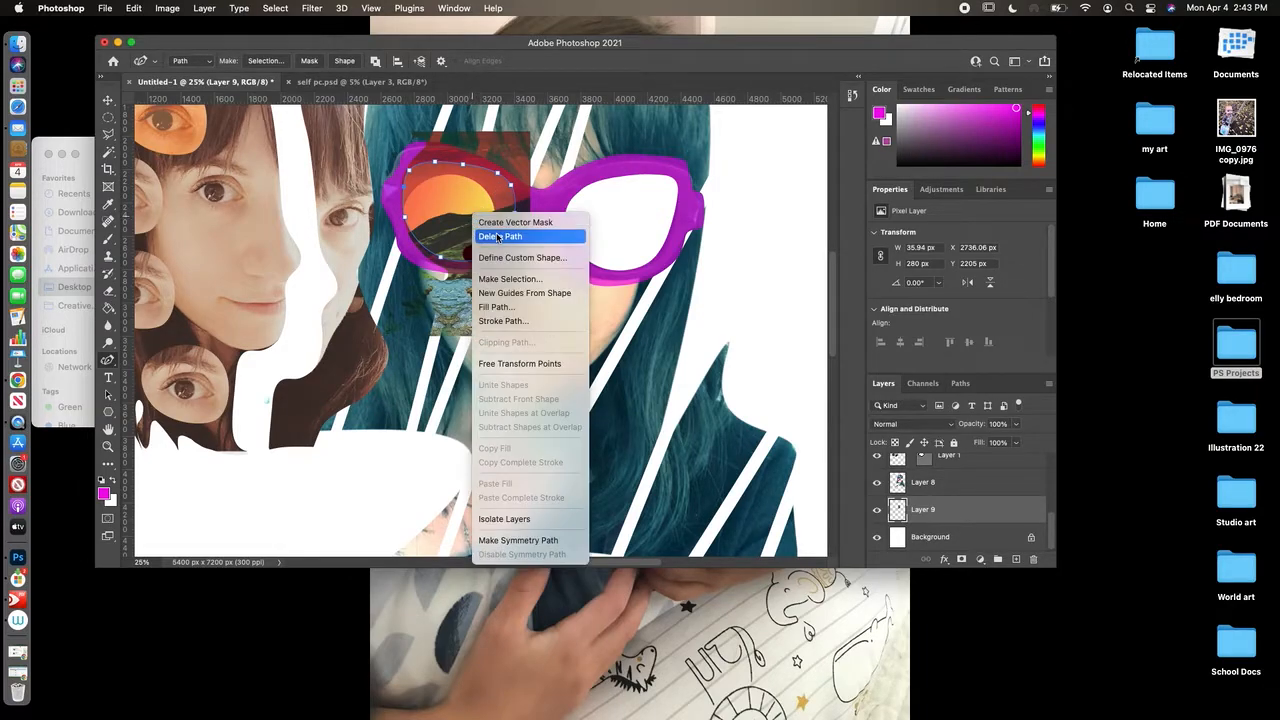
{"action": "left_click", "coordinate": [540, 280]}
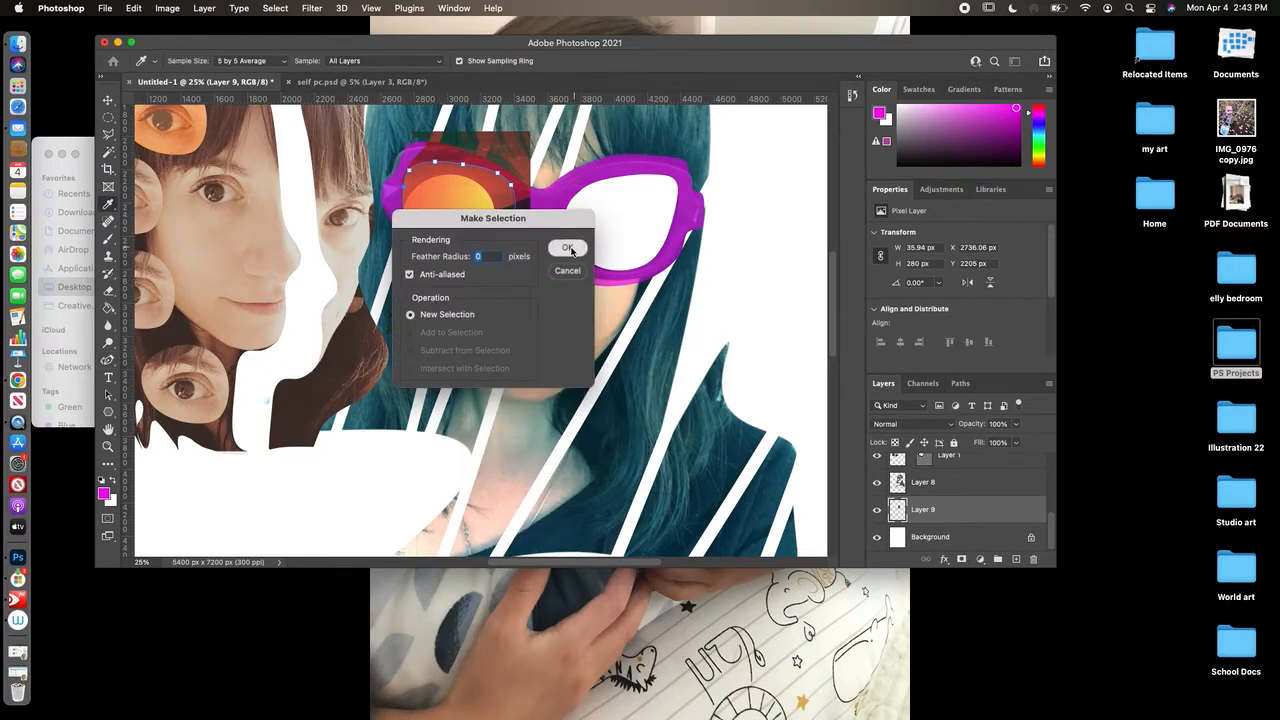
{"action": "key", "text": "Return"}
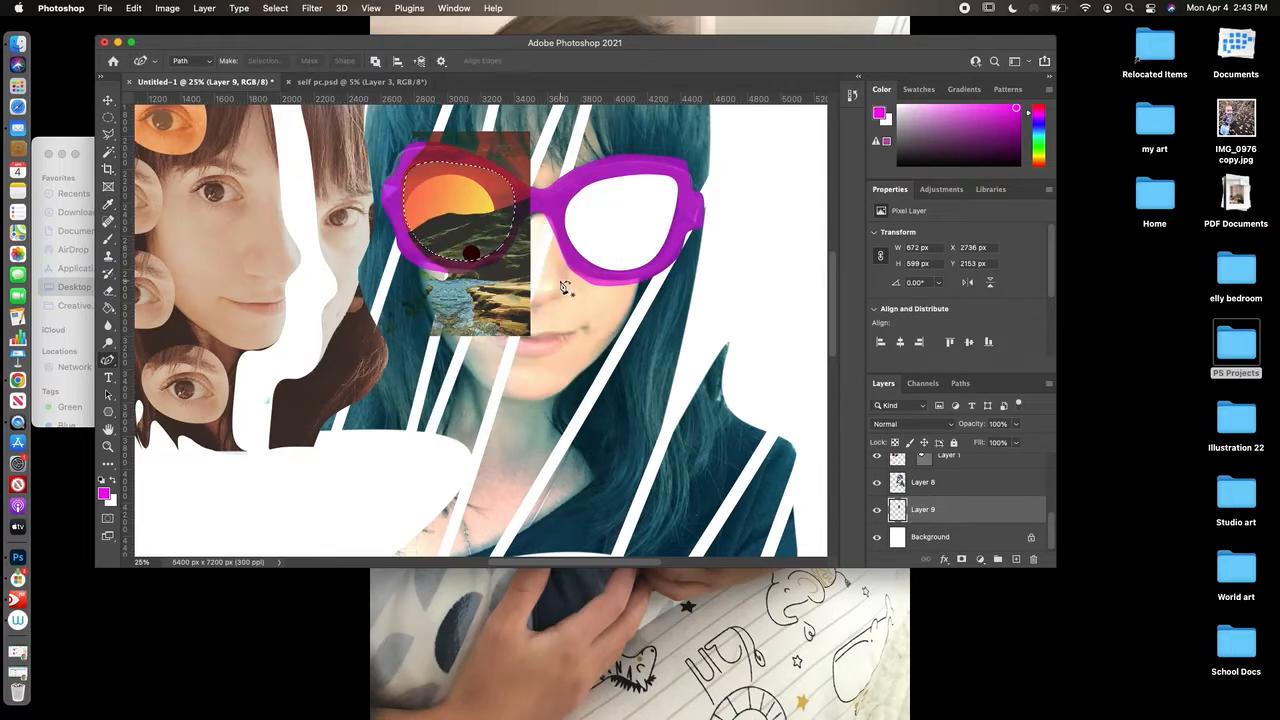
{"action": "left_click", "coordinate": [275, 8]}
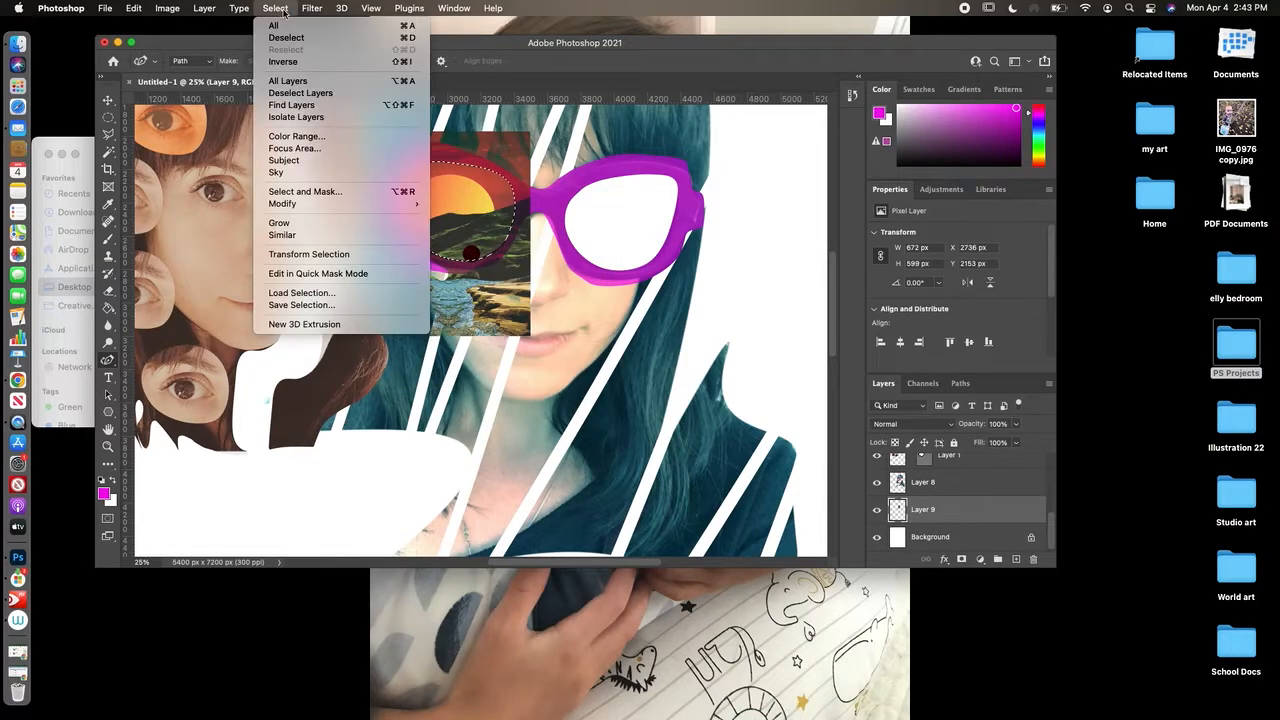
{"action": "left_click", "coordinate": [285, 62]}
Step: Erase all of the Layer 9 landscape outside the lens, including the stray bits over the hair and face
{"action": "key", "text": "e"}
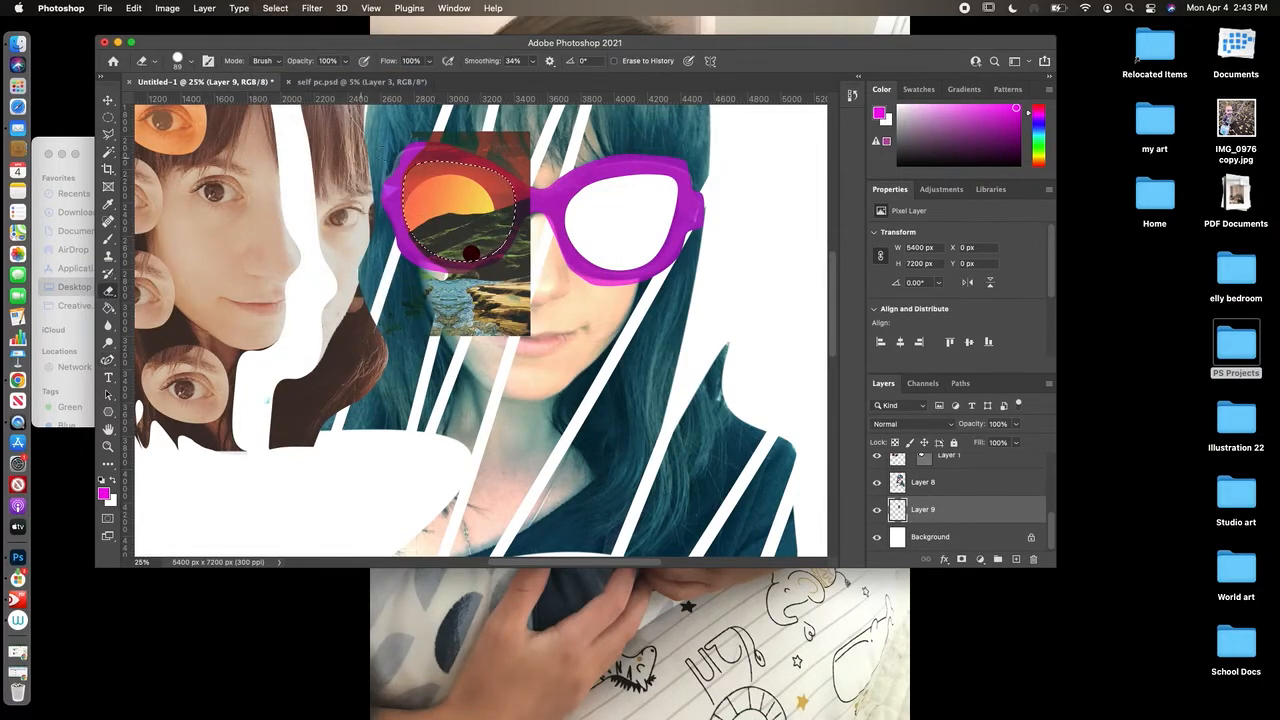
{"action": "mouse_move", "coordinate": [410, 137]}
{"action": "left_mouse_down"}
{"action": "mouse_move", "coordinate": [473, 142]}
{"action": "mouse_move", "coordinate": [421, 135]}
{"action": "mouse_move", "coordinate": [495, 130]}
{"action": "mouse_move", "coordinate": [434, 143]}
{"action": "mouse_move", "coordinate": [518, 158]}
{"action": "mouse_move", "coordinate": [427, 148]}
{"action": "mouse_move", "coordinate": [472, 156]}
{"action": "mouse_move", "coordinate": [409, 159]}
{"action": "mouse_move", "coordinate": [498, 157]}
{"action": "mouse_move", "coordinate": [450, 145]}
{"action": "mouse_move", "coordinate": [496, 161]}
{"action": "mouse_move", "coordinate": [526, 207]}
{"action": "mouse_move", "coordinate": [505, 138]}
{"action": "mouse_move", "coordinate": [525, 220]}
{"action": "mouse_move", "coordinate": [520, 148]}
{"action": "mouse_move", "coordinate": [522, 318]}
{"action": "mouse_move", "coordinate": [528, 258]}
{"action": "mouse_move", "coordinate": [529, 306]}
{"action": "mouse_move", "coordinate": [550, 313]}
{"action": "mouse_move", "coordinate": [524, 297]}
{"action": "mouse_move", "coordinate": [534, 286]}
{"action": "mouse_move", "coordinate": [507, 282]}
{"action": "mouse_move", "coordinate": [520, 264]}
{"action": "mouse_move", "coordinate": [484, 273]}
{"action": "mouse_move", "coordinate": [528, 189]}
{"action": "mouse_move", "coordinate": [531, 203]}
{"action": "mouse_move", "coordinate": [528, 128]}
{"action": "mouse_move", "coordinate": [533, 268]}
{"action": "mouse_move", "coordinate": [466, 146]}
{"action": "mouse_move", "coordinate": [530, 134]}
{"action": "mouse_move", "coordinate": [403, 134]}
{"action": "mouse_move", "coordinate": [529, 133]}
{"action": "mouse_move", "coordinate": [393, 213]}
{"action": "mouse_move", "coordinate": [441, 325]}
{"action": "mouse_move", "coordinate": [422, 350]}
{"action": "mouse_move", "coordinate": [435, 340]}
{"action": "mouse_move", "coordinate": [423, 323]}
{"action": "mouse_move", "coordinate": [458, 272]}
{"action": "left_mouse_up"}
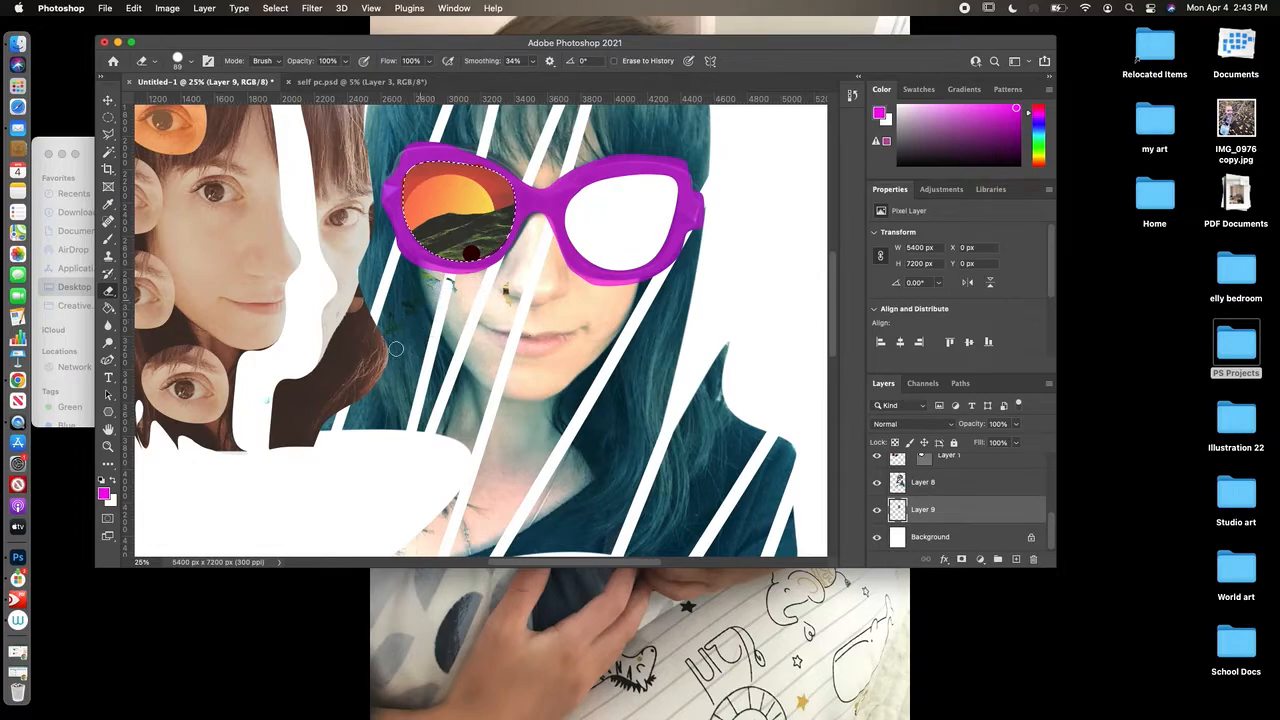
{"action": "mouse_move", "coordinate": [396, 348]}
{"action": "left_mouse_down"}
{"action": "mouse_move", "coordinate": [379, 348]}
{"action": "mouse_move", "coordinate": [411, 265]}
{"action": "mouse_move", "coordinate": [453, 284]}
{"action": "left_mouse_up"}
{"action": "left_click", "coordinate": [507, 290]}
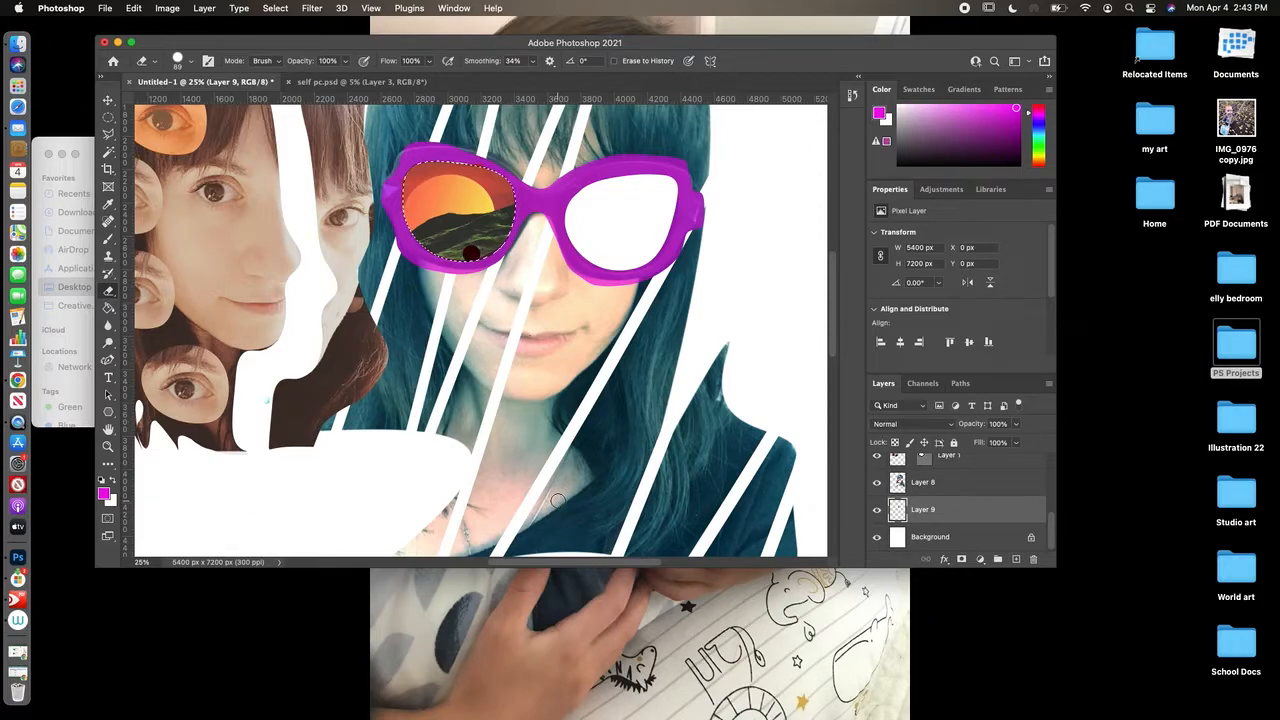
Step: Deselect the area around the lens
{"action": "left_click", "coordinate": [108, 446]}
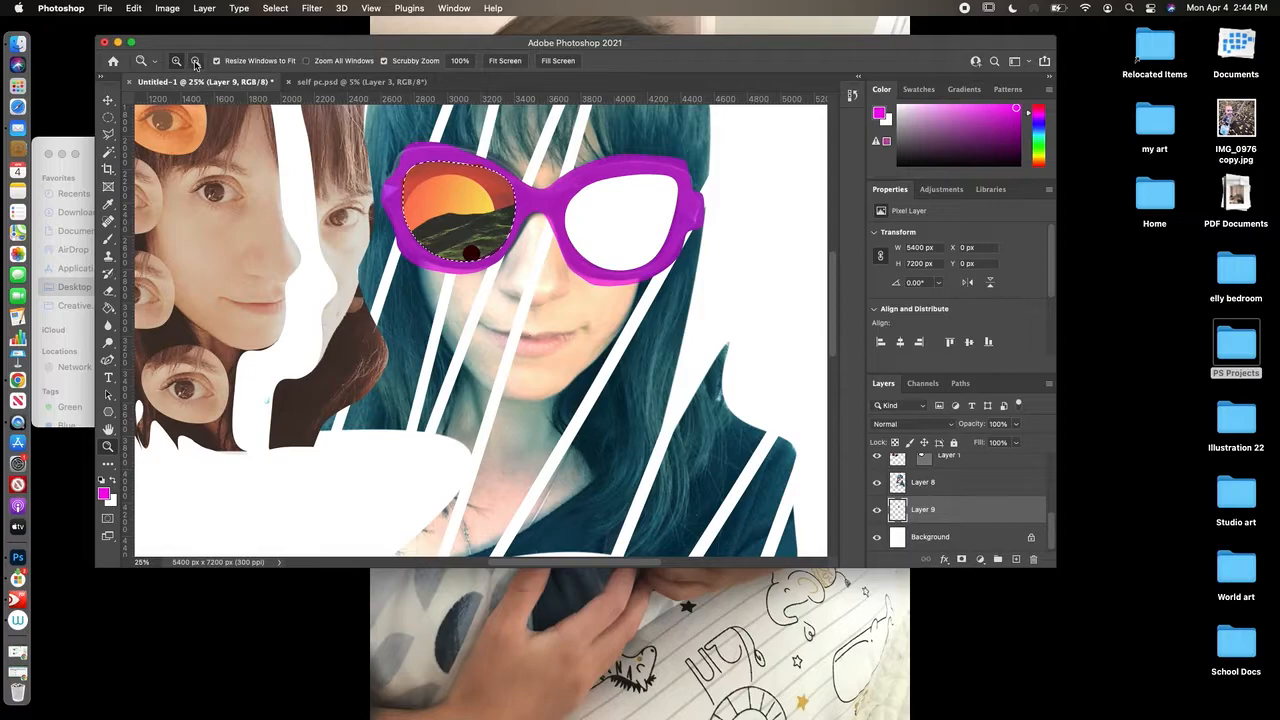
{"action": "left_click", "coordinate": [549, 267], "text": "alt"}
{"action": "left_click", "coordinate": [549, 267], "text": "alt"}
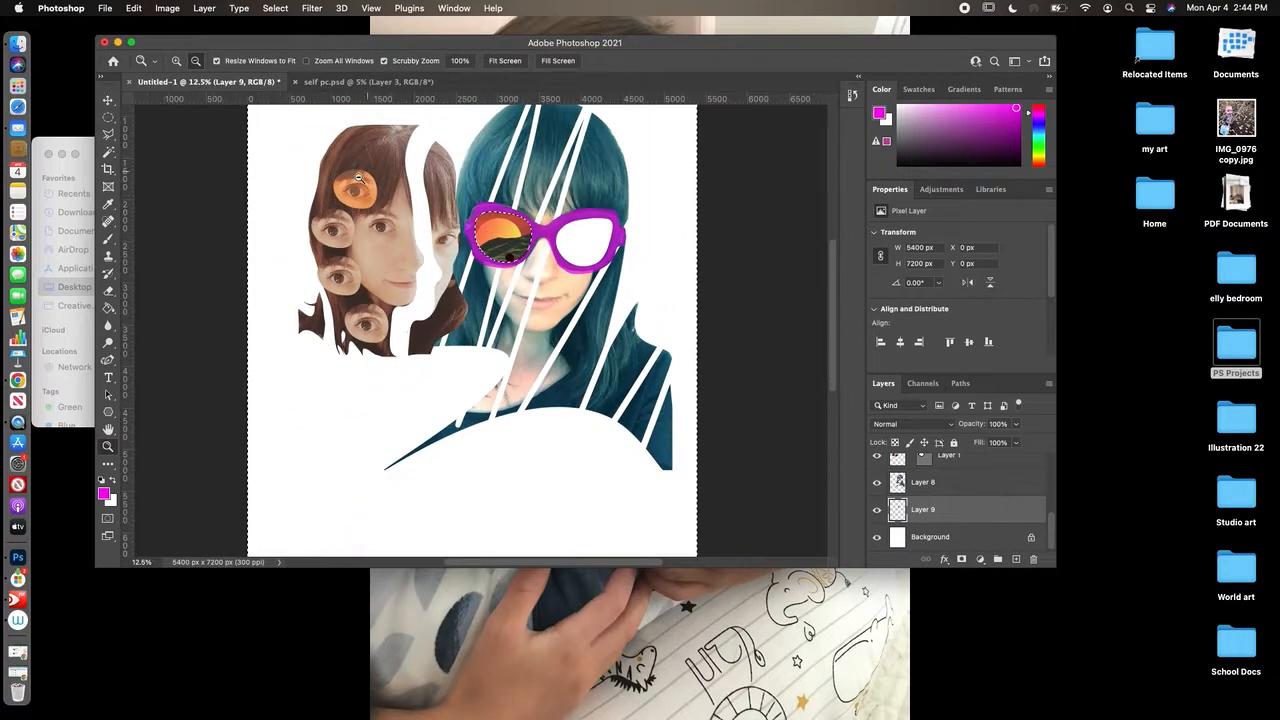
{"action": "left_click", "coordinate": [276, 9]}
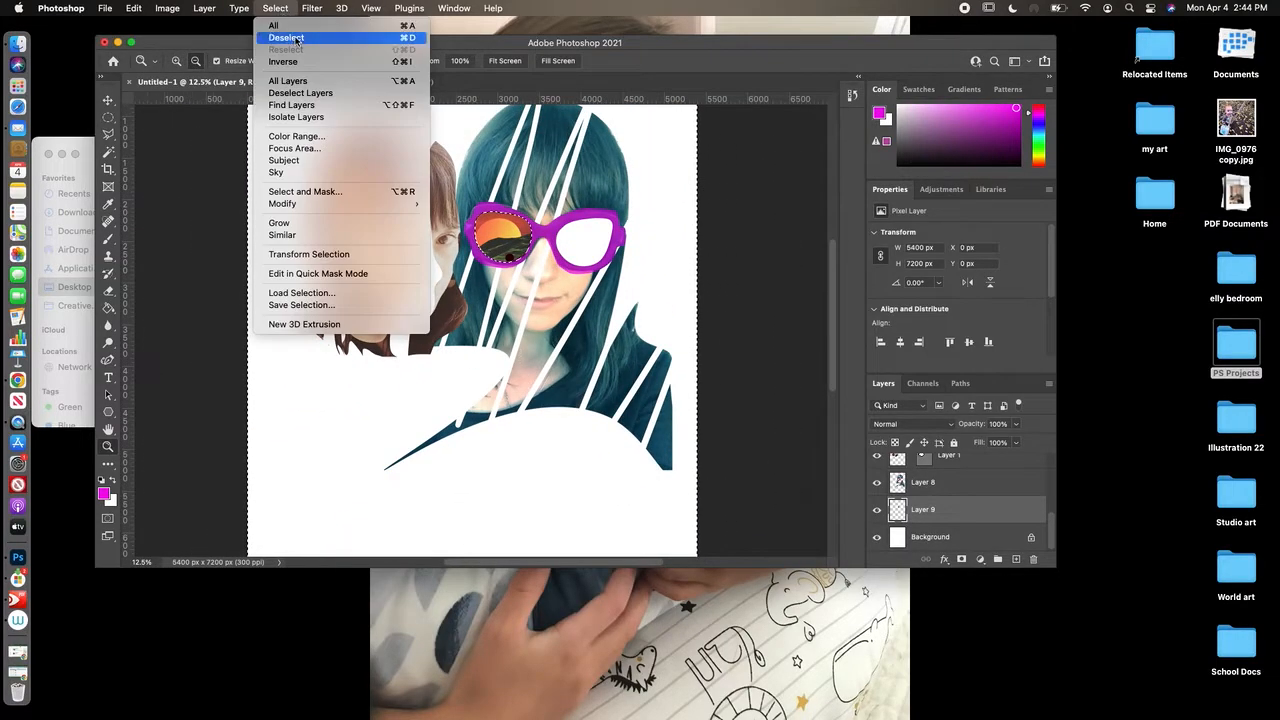
{"action": "left_click", "coordinate": [286, 37]}
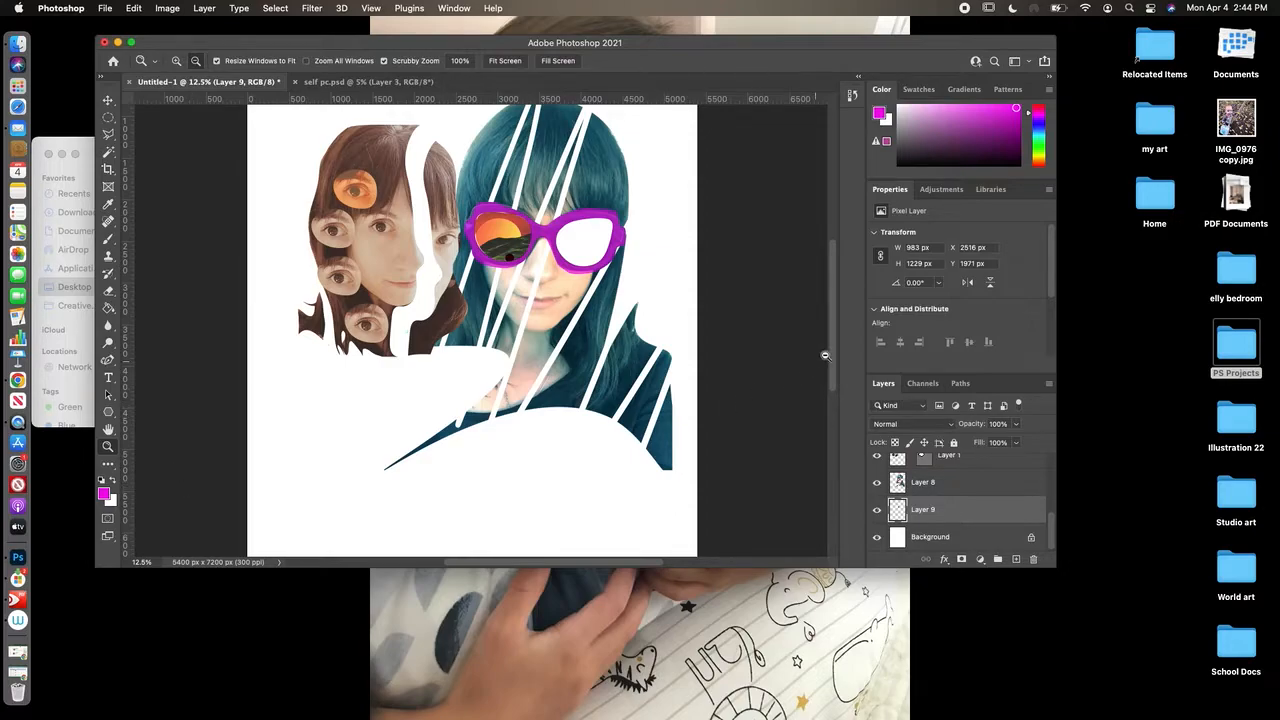
Step: Try Layer 9 above Layer 8 in the layer stack, and move it back beneath Layer 8
{"action": "scroll", "coordinate": [837, 360], "scroll_direction": "up", "scroll_amount": 3}
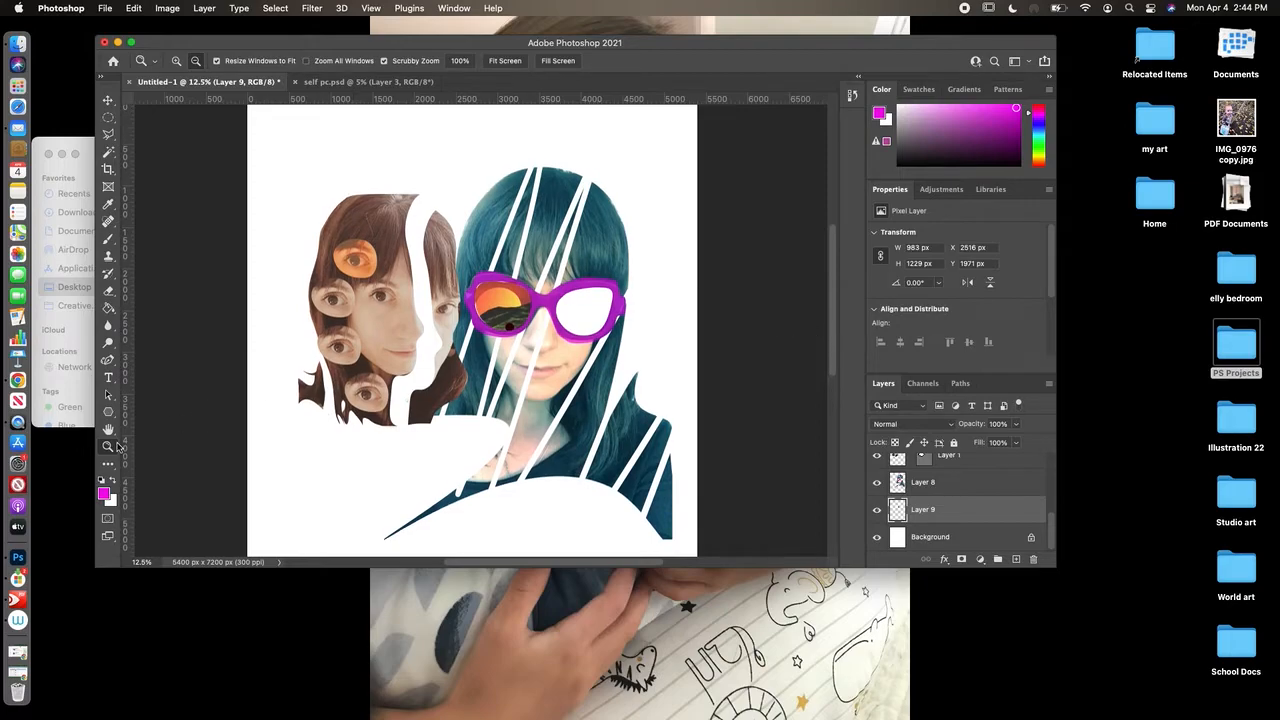
{"action": "left_click", "coordinate": [176, 60]}
{"action": "left_click", "coordinate": [496, 303]}
{"action": "left_click", "coordinate": [496, 303]}
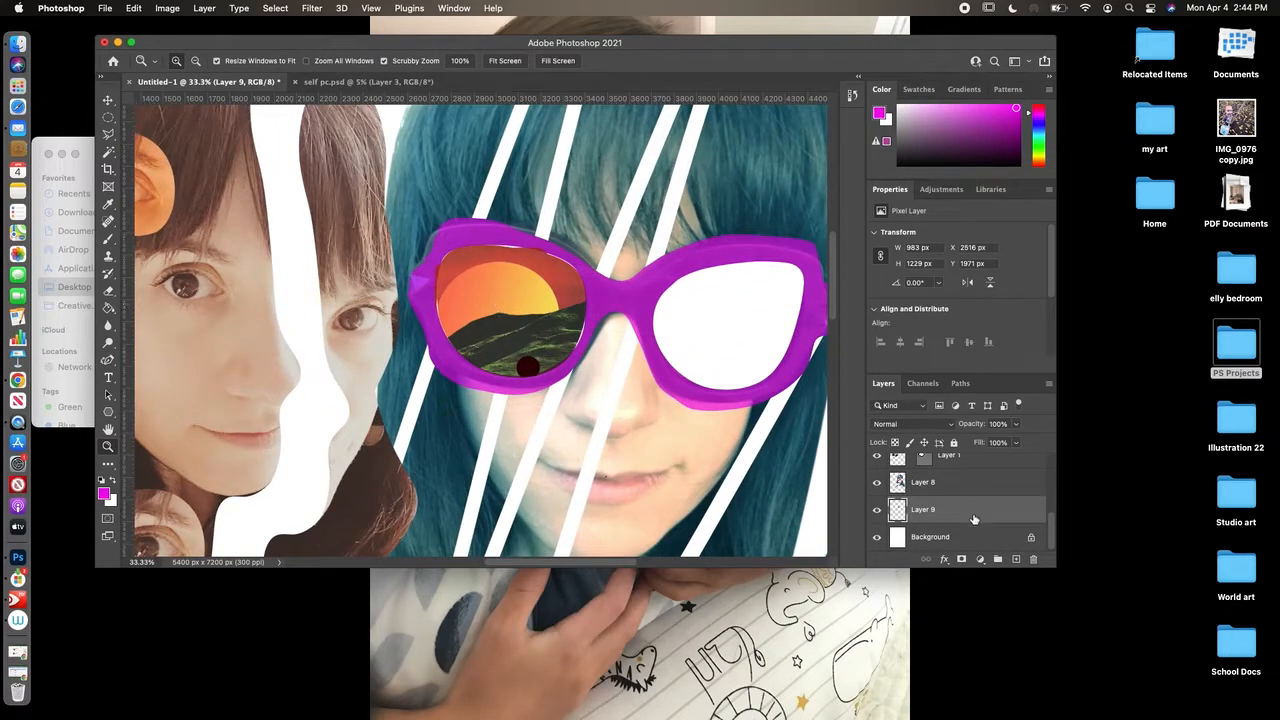
{"action": "left_click_drag", "start_coordinate": [958, 520], "coordinate": [952, 488]}
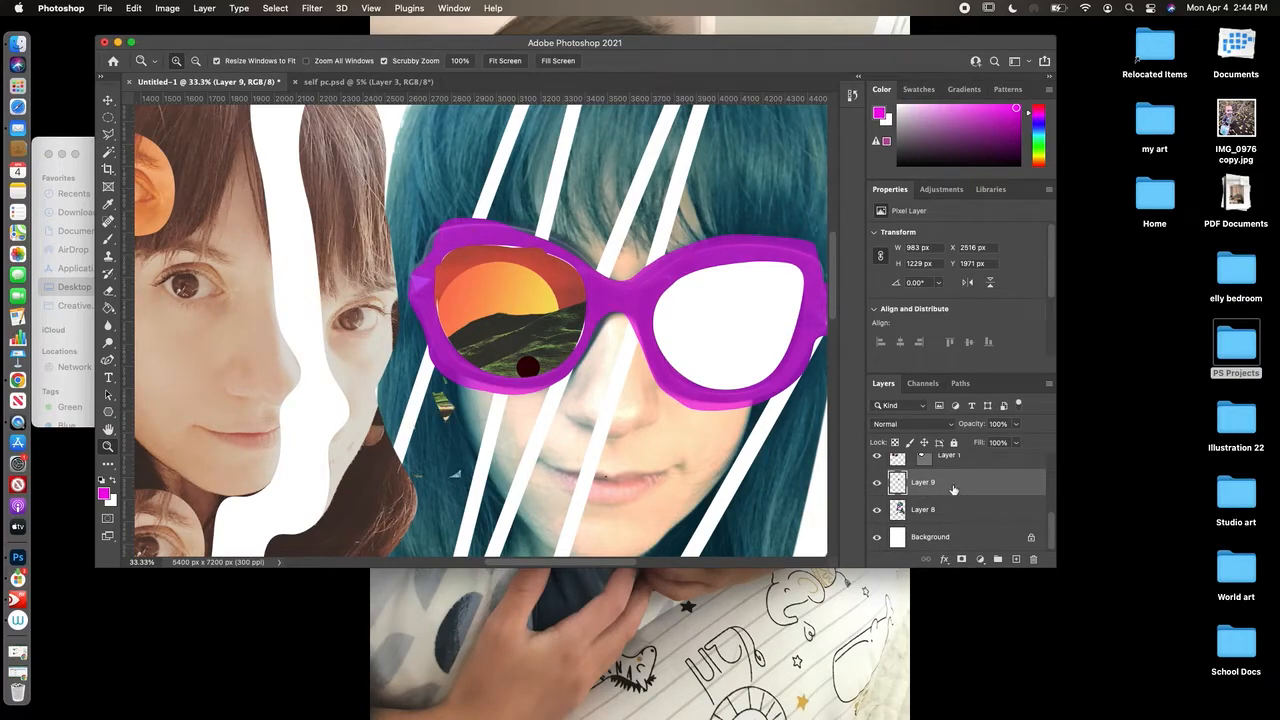
{"action": "left_click_drag", "start_coordinate": [953, 487], "coordinate": [948, 516]}
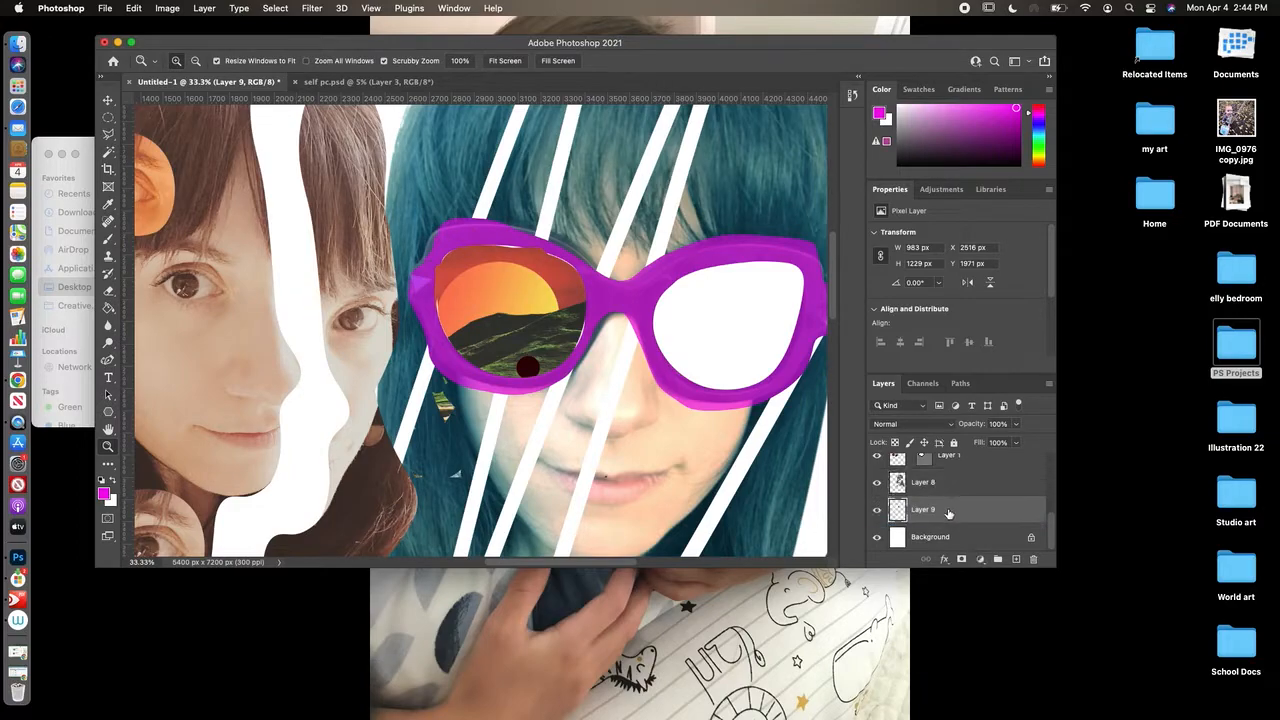
Step: Scale the Layer 9 landscape up to about 114.66% so it fills the lens right to the frame
{"action": "left_click", "coordinate": [134, 8]}
{"action": "left_click", "coordinate": [236, 293]}
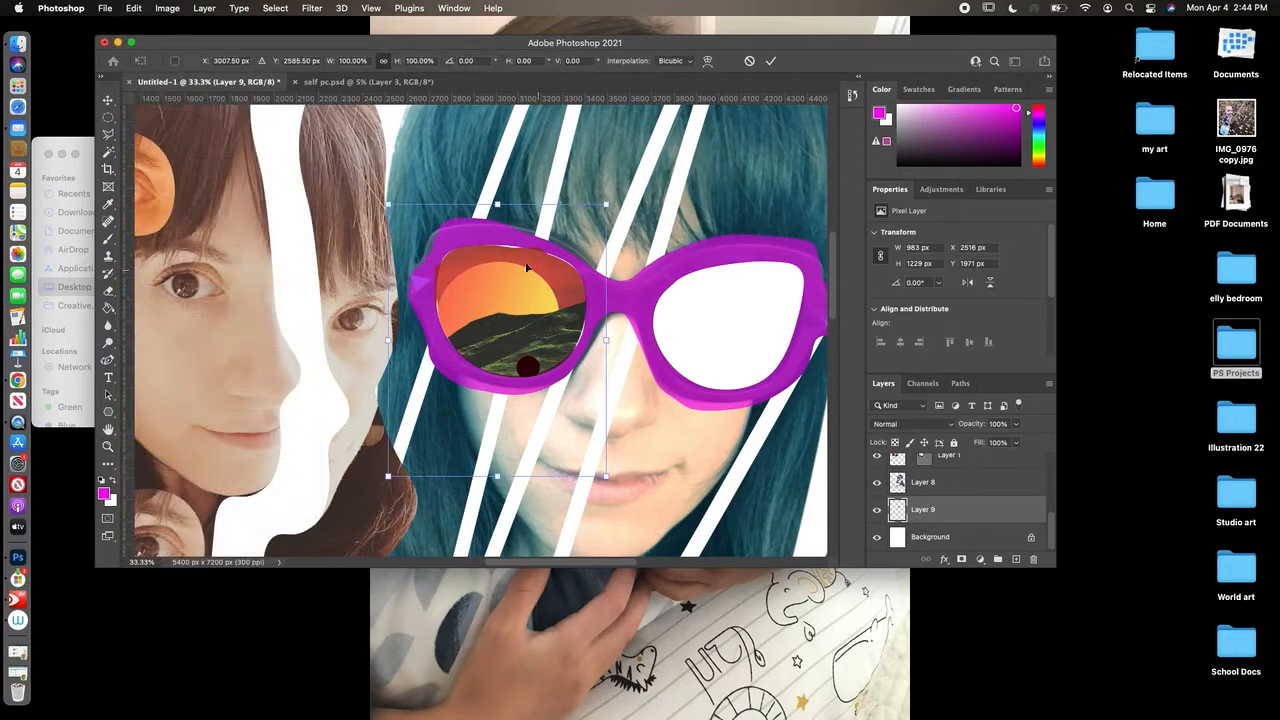
{"action": "left_click_drag", "start_coordinate": [388, 204], "coordinate": [371, 183]}
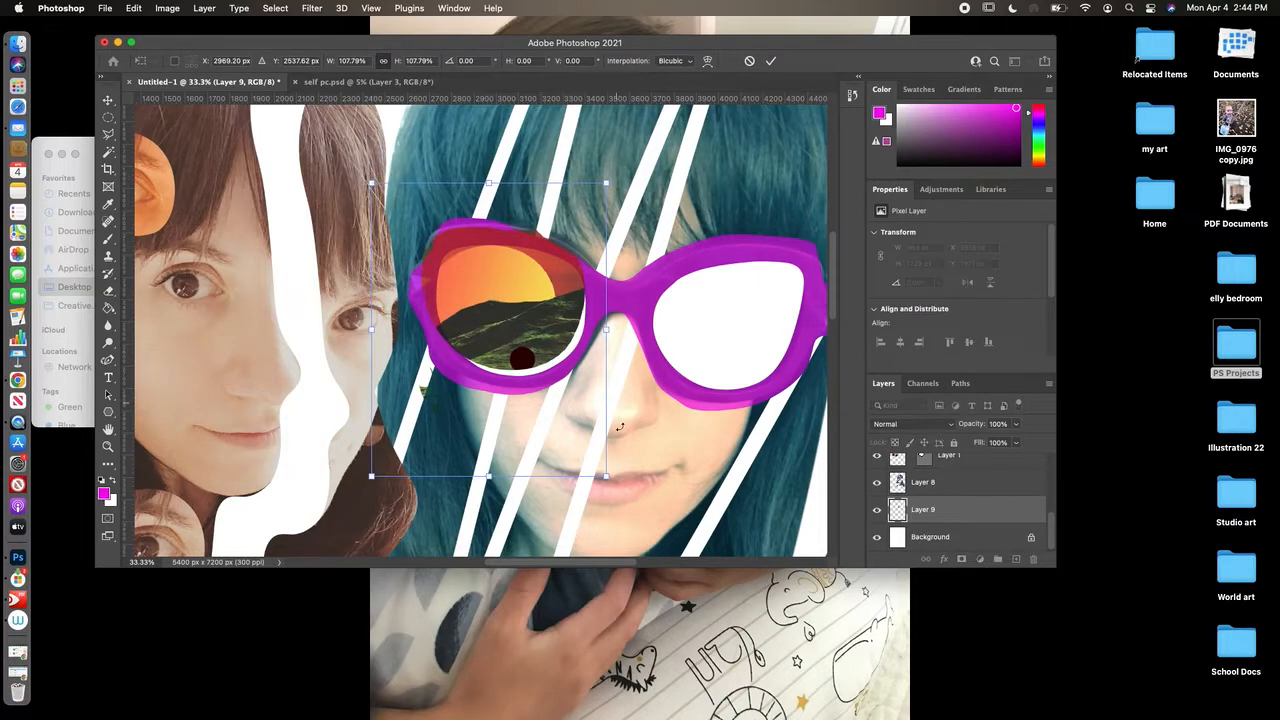
{"action": "left_click_drag", "start_coordinate": [605, 477], "coordinate": [617, 494]}
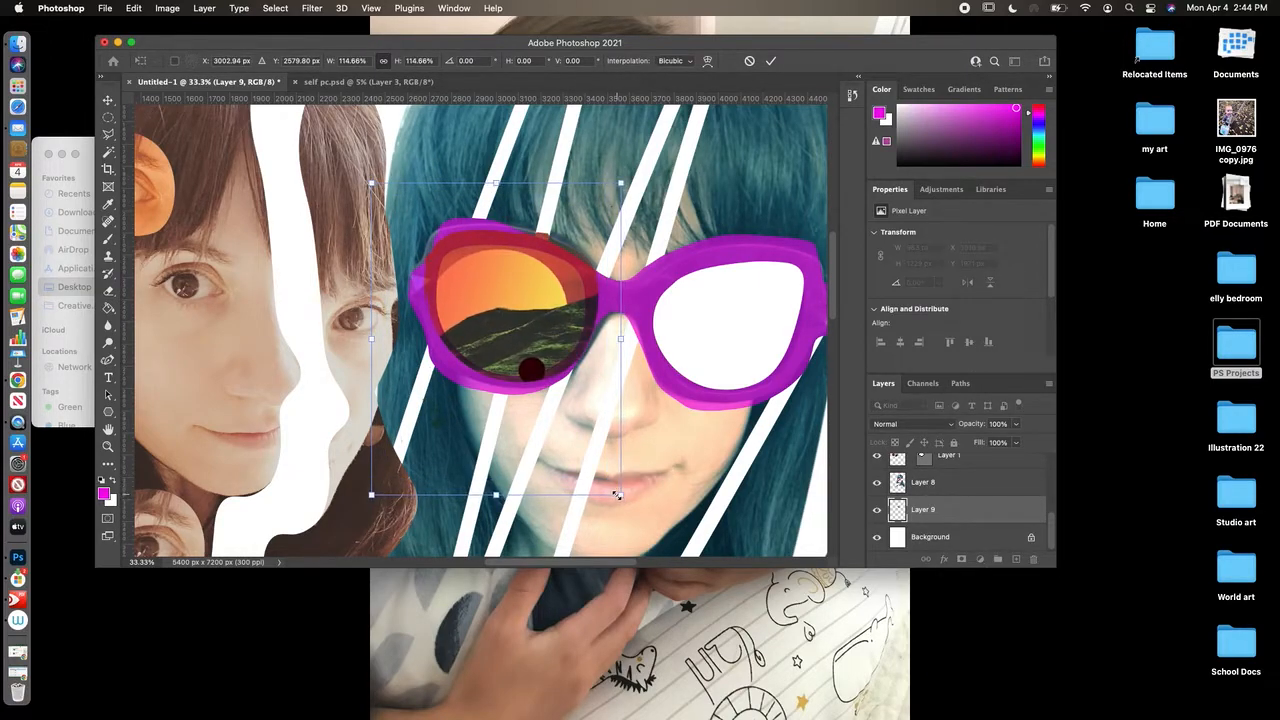
Step: Erase the enlarged landscape where it shows through the magenta frame around the lens
{"action": "left_click", "coordinate": [108, 291]}
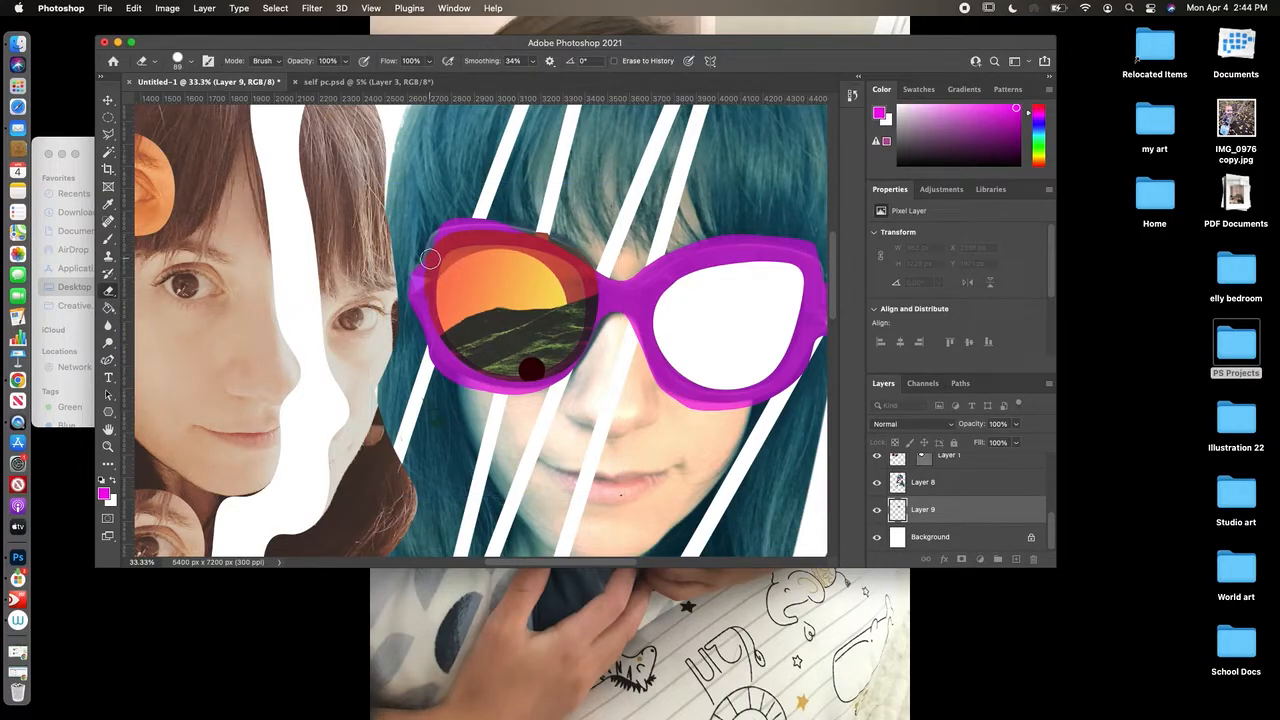
{"action": "mouse_move", "coordinate": [426, 307]}
{"action": "left_mouse_down"}
{"action": "mouse_move", "coordinate": [452, 360]}
{"action": "mouse_move", "coordinate": [498, 388]}
{"action": "left_mouse_up"}
{"action": "mouse_move", "coordinate": [439, 283]}
{"action": "left_mouse_down"}
{"action": "mouse_move", "coordinate": [426, 256]}
{"action": "mouse_move", "coordinate": [494, 233]}
{"action": "mouse_move", "coordinate": [590, 272]}
{"action": "mouse_move", "coordinate": [596, 317]}
{"action": "mouse_move", "coordinate": [579, 359]}
{"action": "mouse_move", "coordinate": [539, 397]}
{"action": "left_mouse_up"}
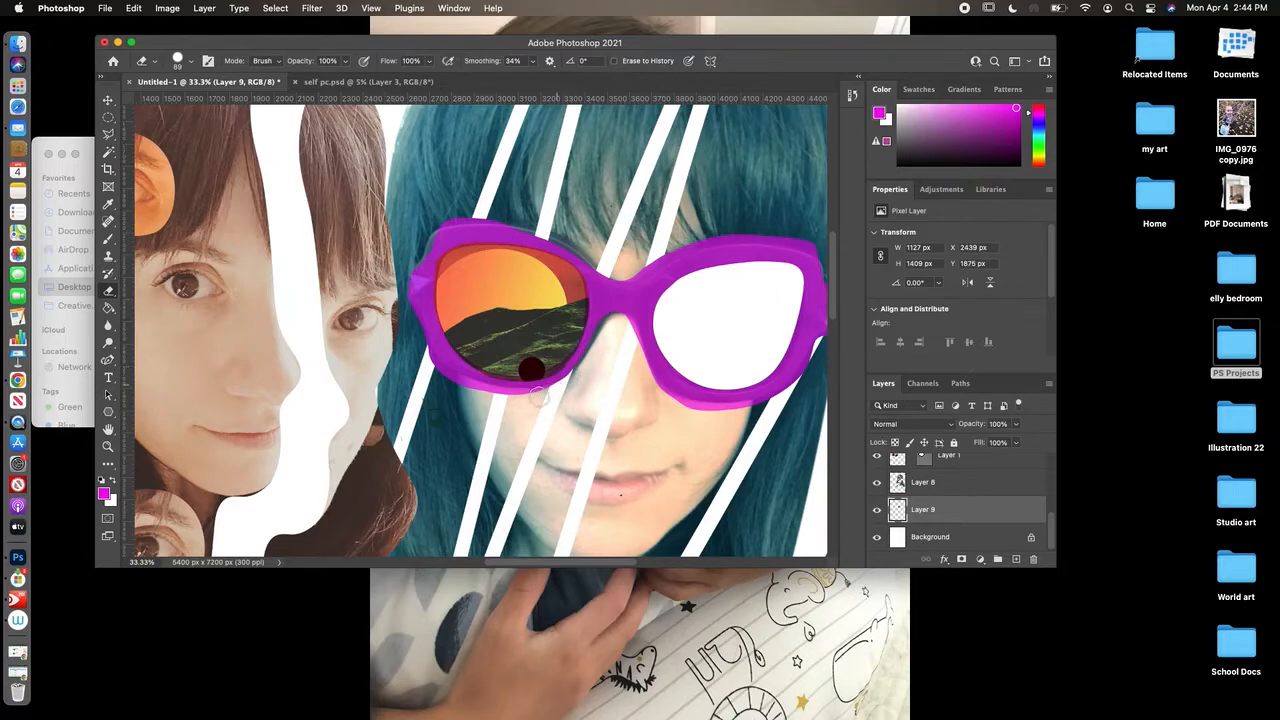
{"action": "mouse_move", "coordinate": [432, 261]}
{"action": "left_mouse_down"}
{"action": "mouse_move", "coordinate": [425, 301]}
{"action": "mouse_move", "coordinate": [452, 240]}
{"action": "left_mouse_up"}
{"action": "left_click", "coordinate": [852, 97]}
{"action": "left_click", "coordinate": [787, 136]}
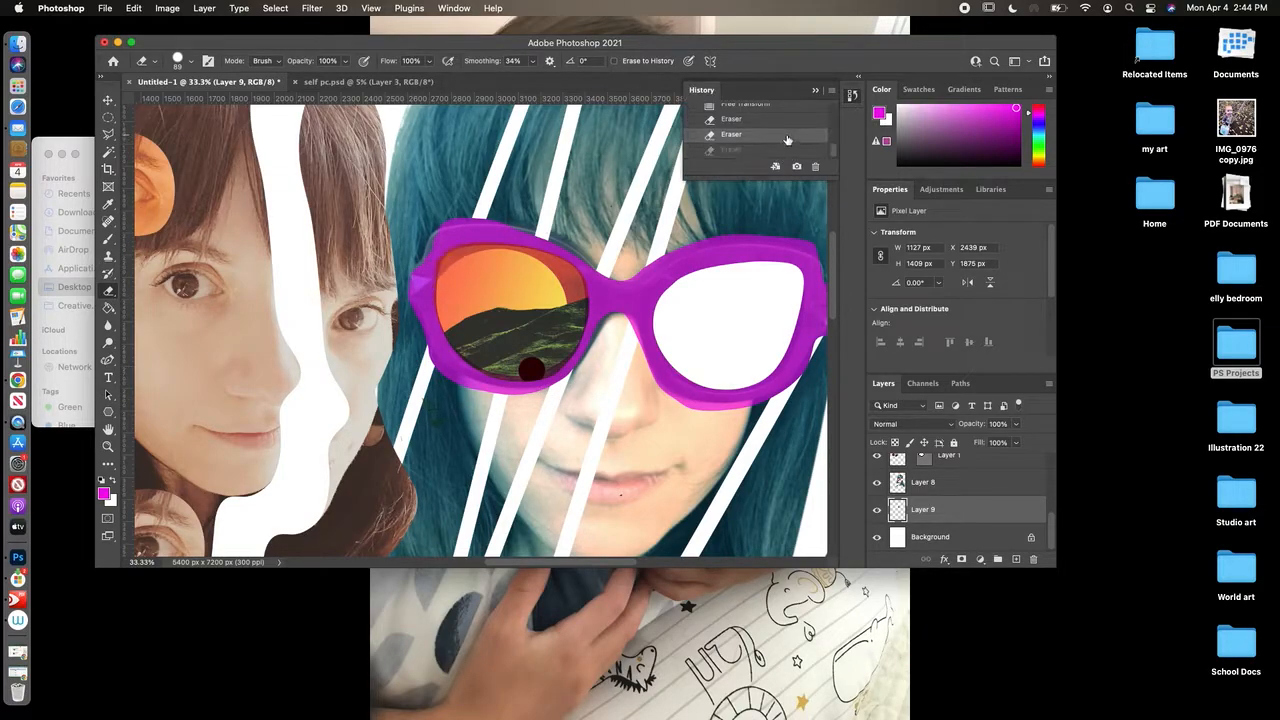
Step: Reduce the eraser's brush size and undo the last eraser stroke on the landscape
{"action": "left_click", "coordinate": [192, 64]}
{"action": "left_click_drag", "start_coordinate": [510, 48], "coordinate": [508, 50]}
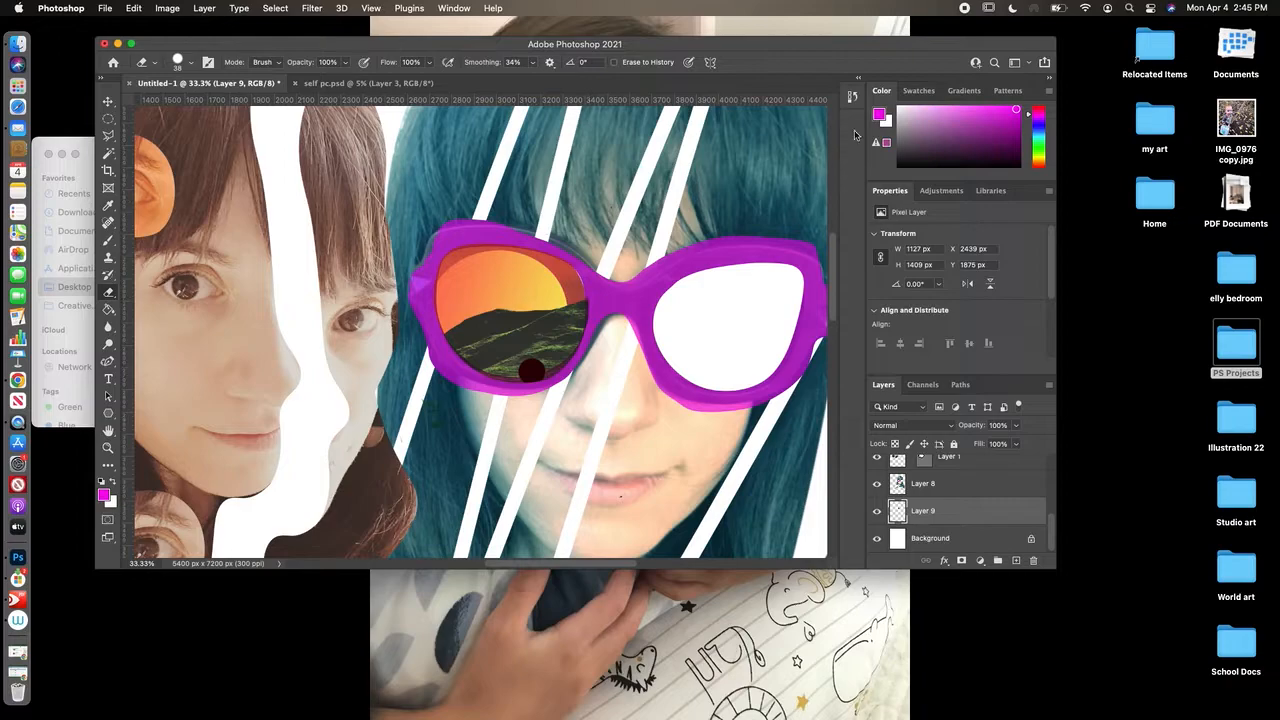
{"action": "left_click", "coordinate": [852, 96]}
{"action": "key", "text": "super+z"}
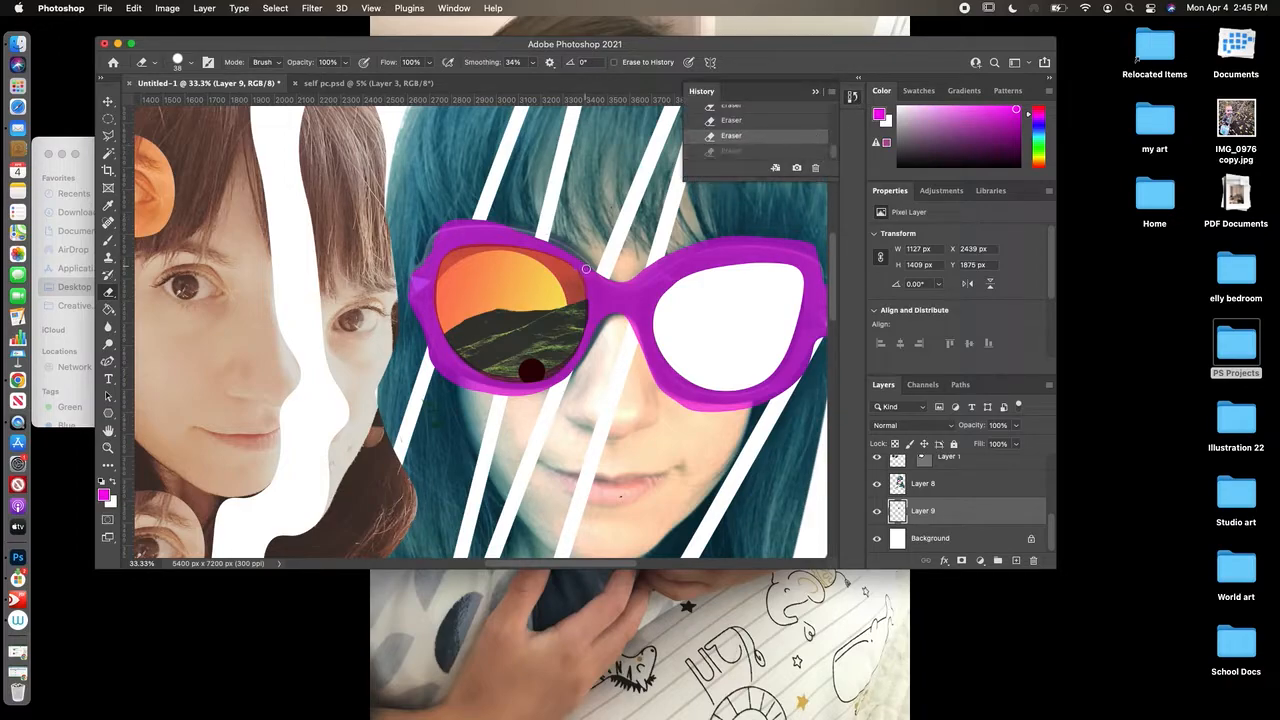
Step: Check how the landscape-filled lens looks within the whole composition
{"action": "left_click", "coordinate": [108, 448]}
{"action": "left_click", "coordinate": [196, 63]}
{"action": "left_click", "coordinate": [382, 441]}
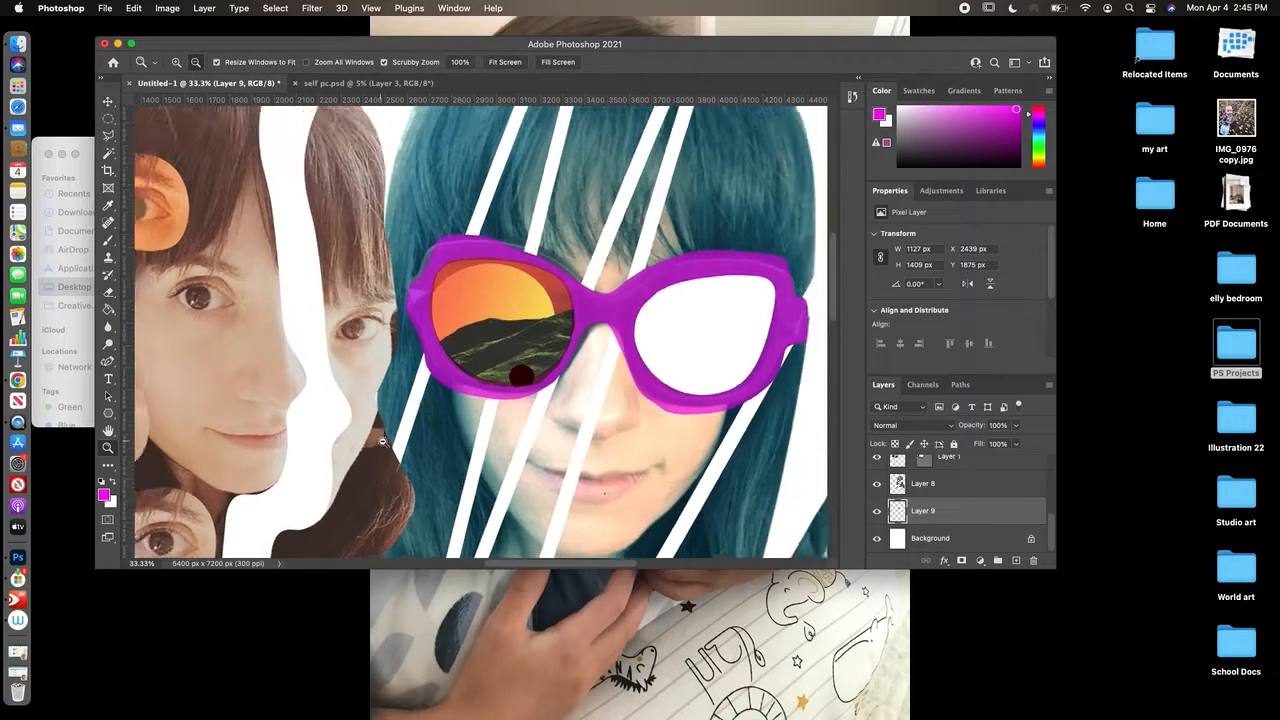
{"action": "left_click", "coordinate": [382, 441]}
{"action": "left_click_drag", "start_coordinate": [833, 330], "coordinate": [827, 378]}
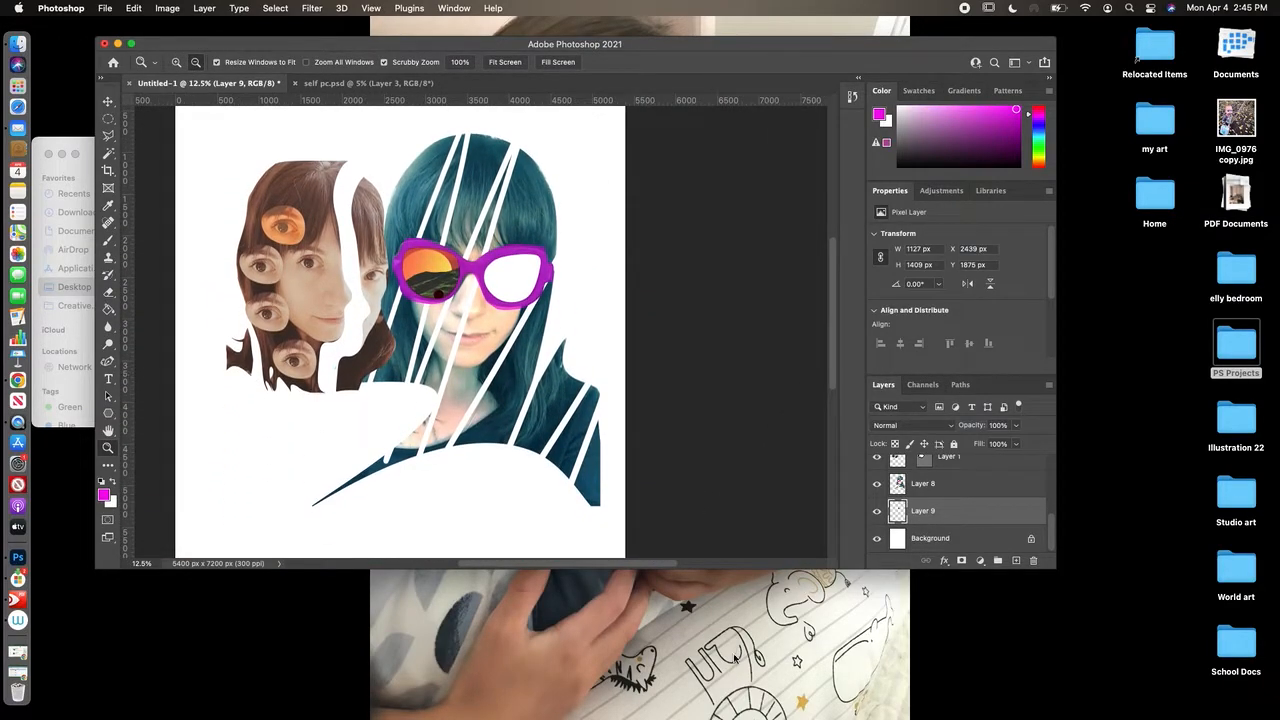